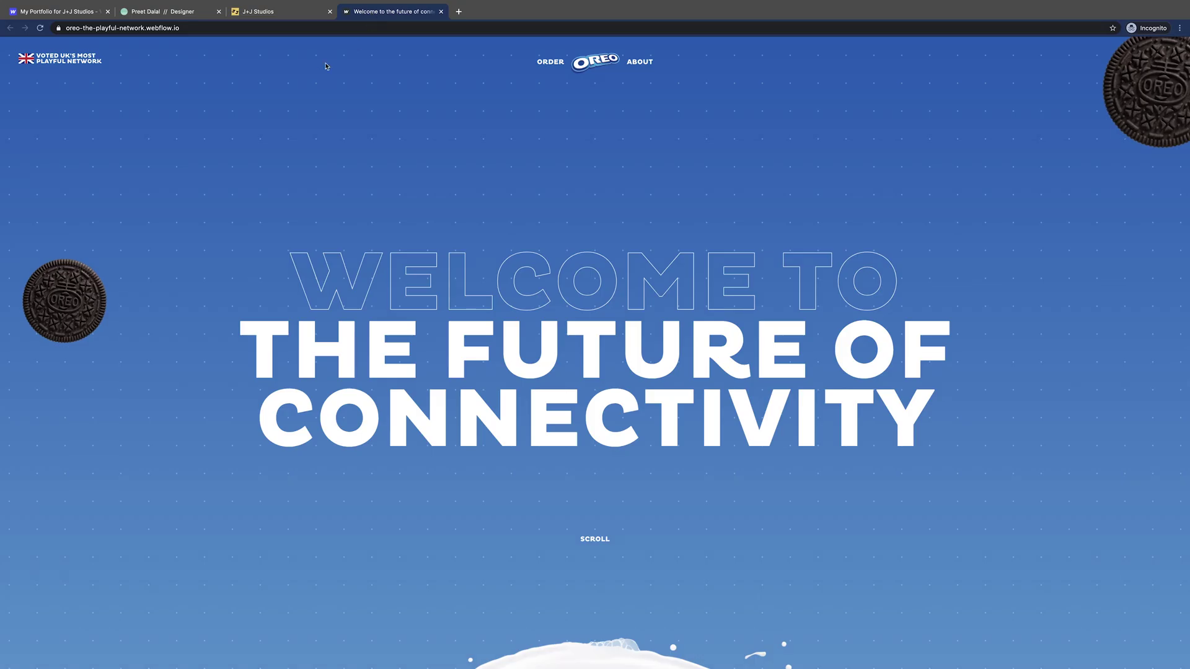
- Scroll down through the Oreo Playful Network page
{"action": "scroll", "coordinate": [286, 207], "scroll_direction": "down", "scroll_amount": 5}
{"action": "scroll", "coordinate": [293, 210], "scroll_direction": "down", "scroll_amount": 10}
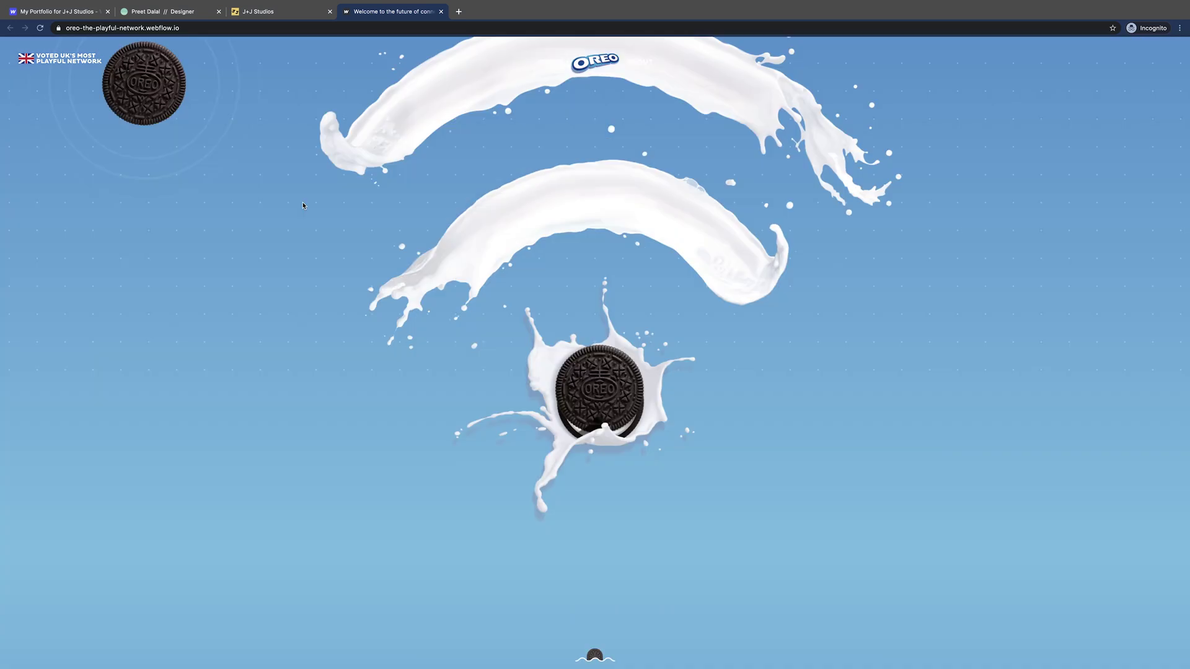
{"action": "scroll", "coordinate": [305, 206], "scroll_direction": "down", "scroll_amount": 8}
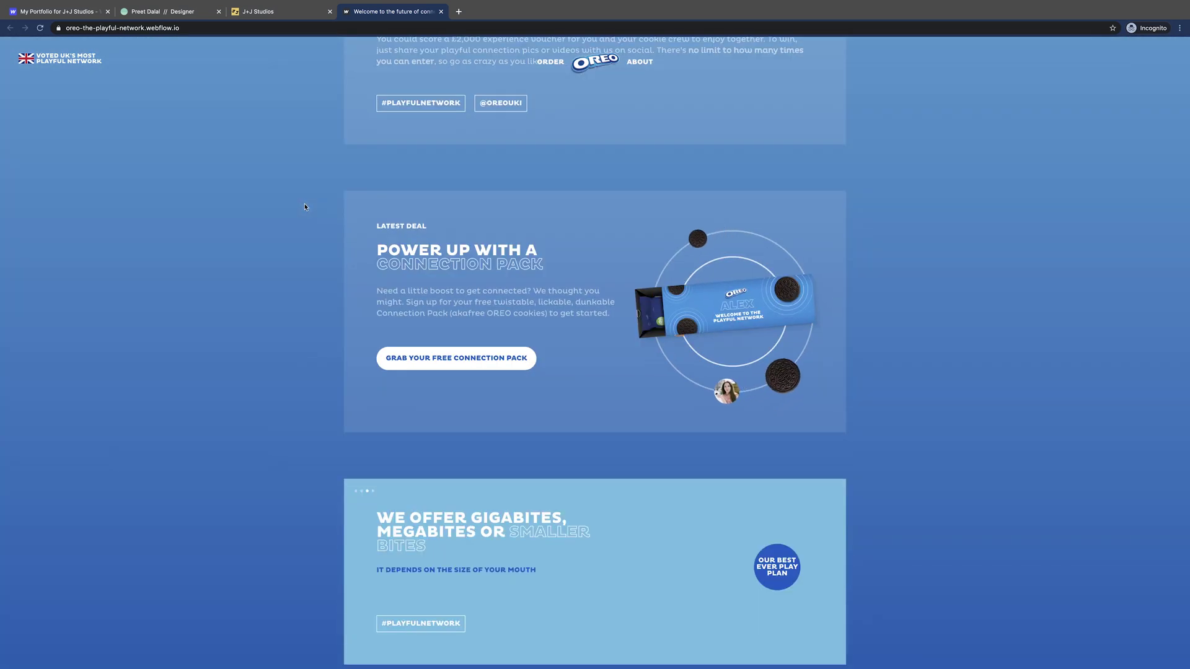
{"action": "scroll", "coordinate": [305, 207], "scroll_direction": "down", "scroll_amount": 8}
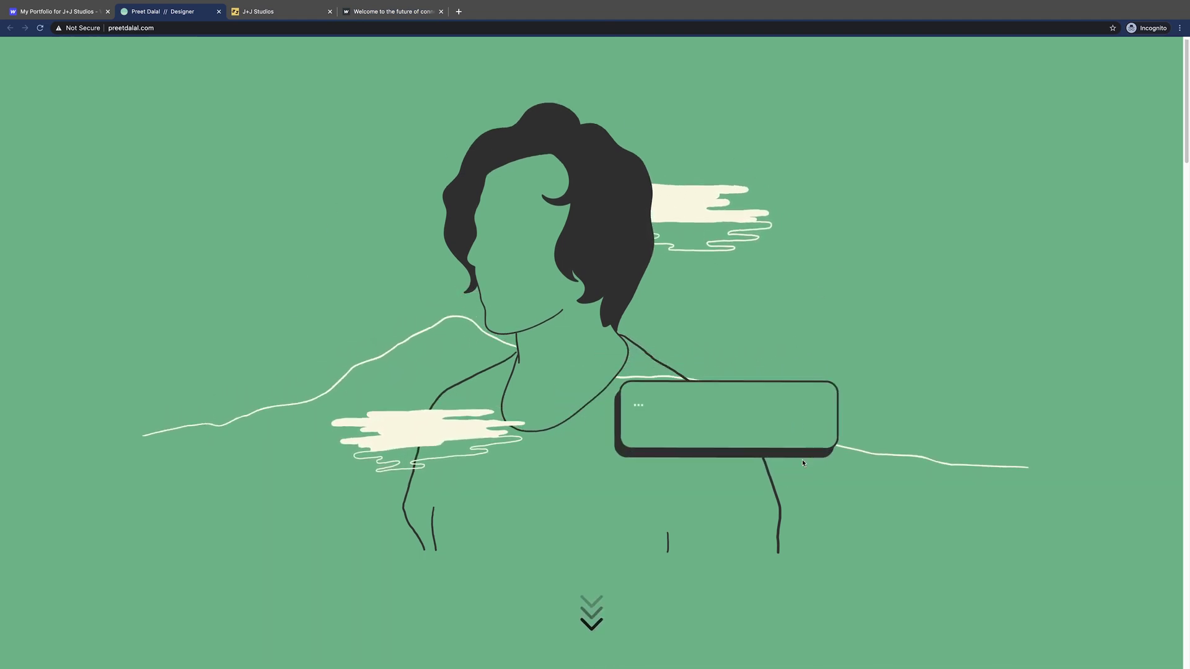
- Scroll down the designer portfolio and open its play card
{"action": "scroll", "coordinate": [655, 214], "scroll_direction": "down", "scroll_amount": 5}
{"action": "scroll", "coordinate": [657, 503], "scroll_direction": "down", "scroll_amount": 8}
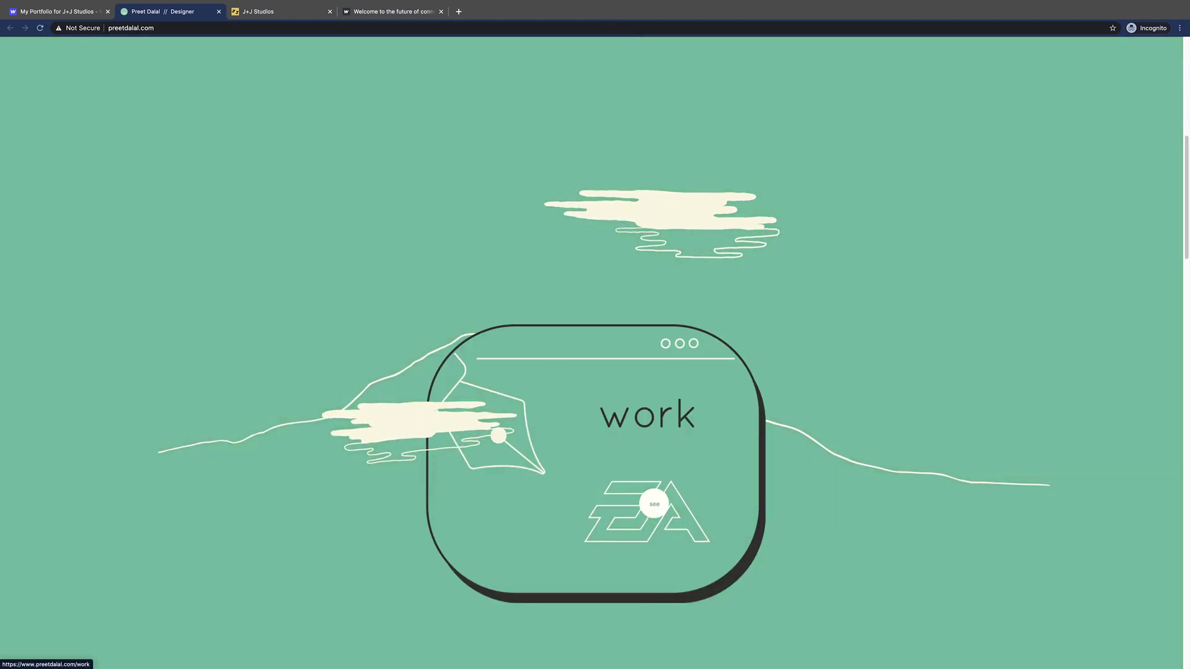
{"action": "scroll", "coordinate": [657, 502], "scroll_direction": "down", "scroll_amount": 10}
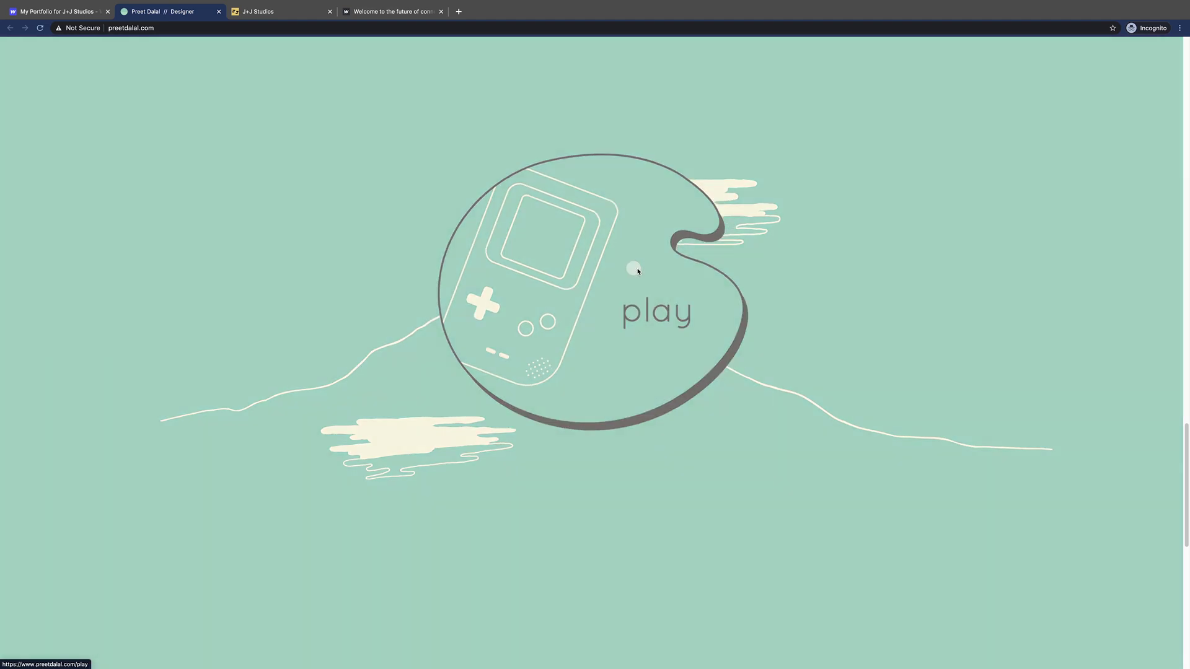
{"action": "left_click", "coordinate": [638, 271]}
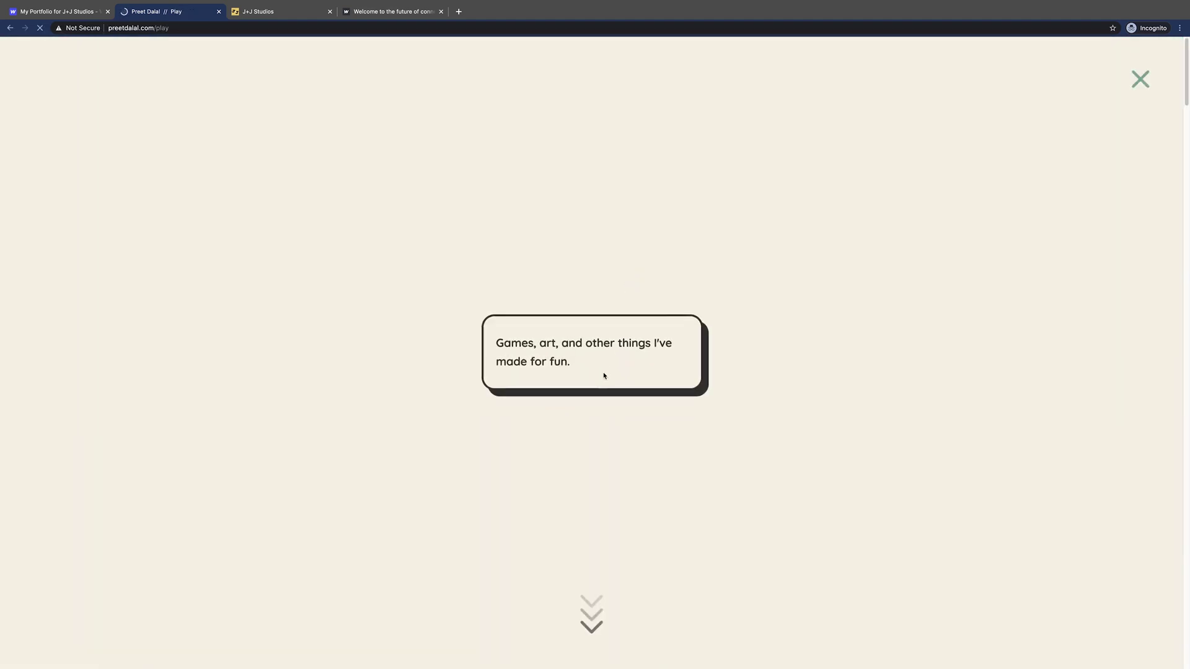
- Scroll through the play page's games, art and After Effects animation projects
{"action": "scroll", "coordinate": [552, 408], "scroll_direction": "down", "scroll_amount": 5}
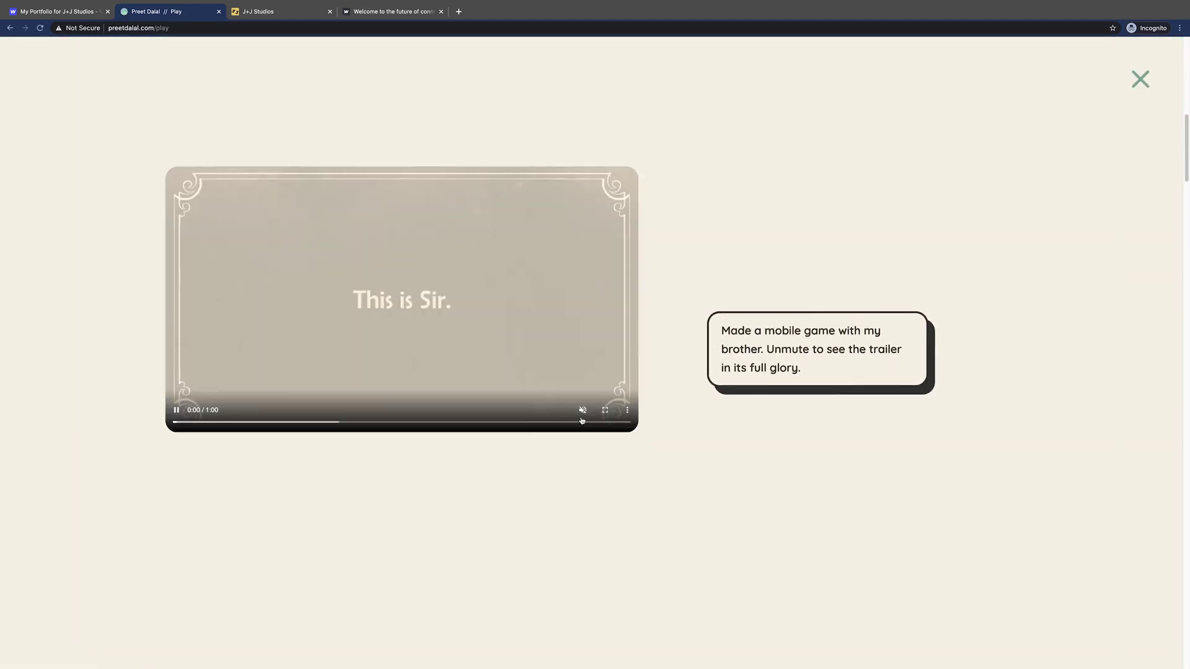
{"action": "scroll", "coordinate": [683, 407], "scroll_direction": "down", "scroll_amount": 3}
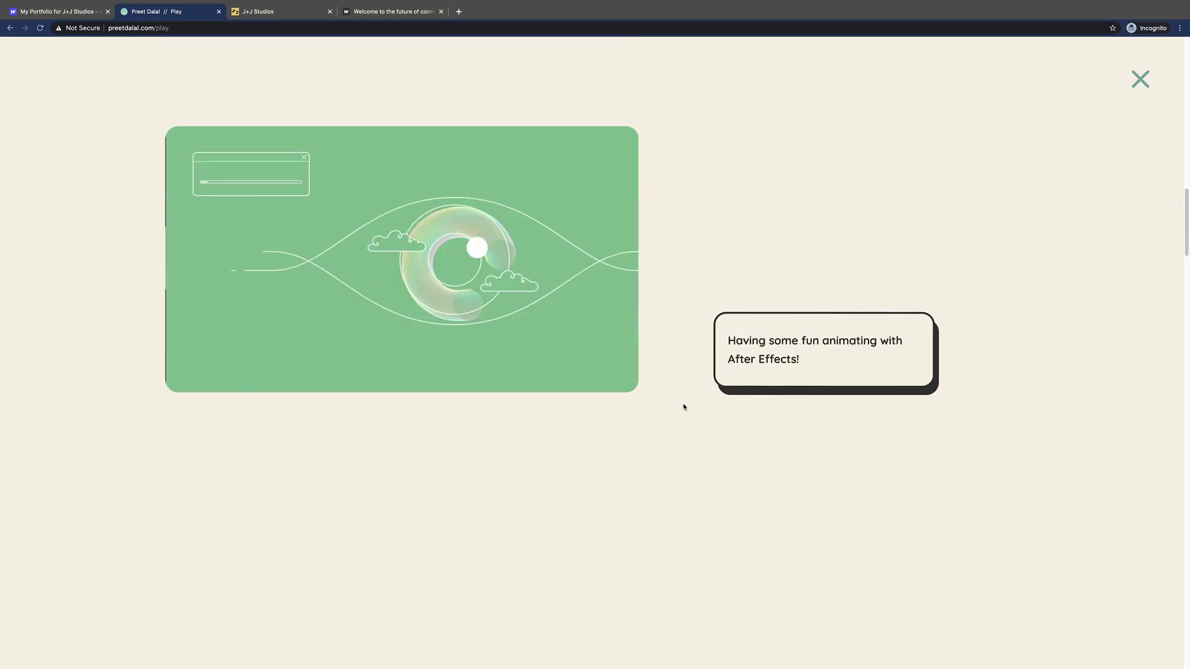
{"action": "scroll", "coordinate": [675, 405], "scroll_direction": "down", "scroll_amount": 3}
{"action": "scroll", "coordinate": [668, 404], "scroll_direction": "down", "scroll_amount": 3}
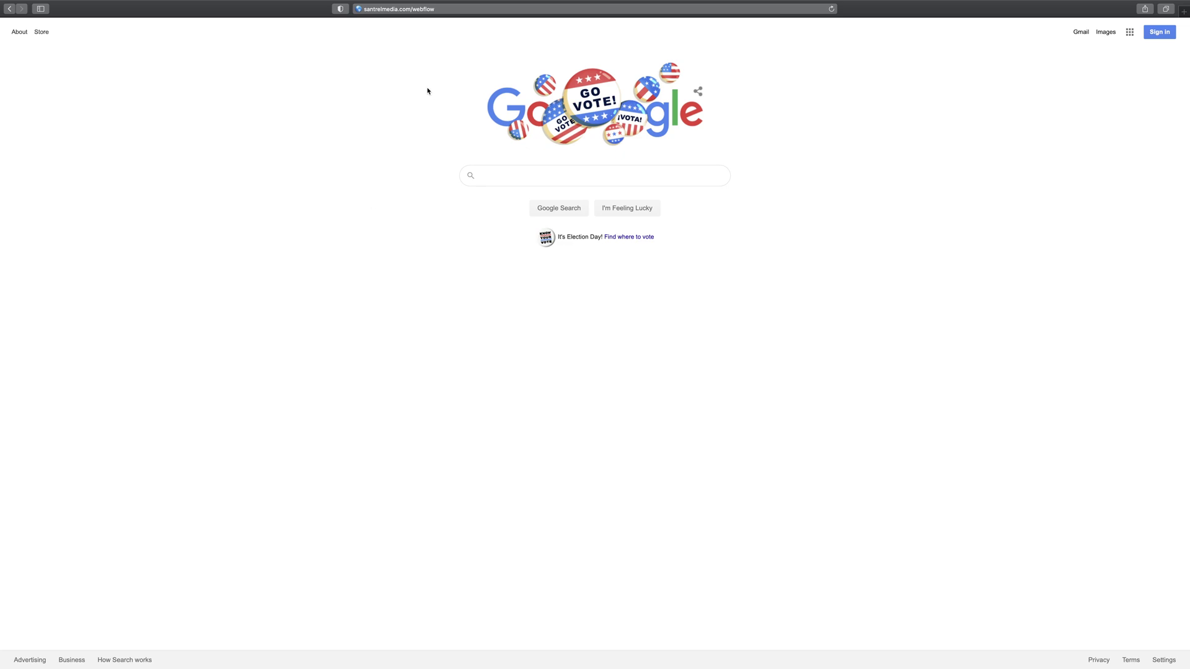
- Load santrelmedia.com/webflow in Safari so it redirects to the Webflow homepage
{"action": "left_click", "coordinate": [452, 9]}
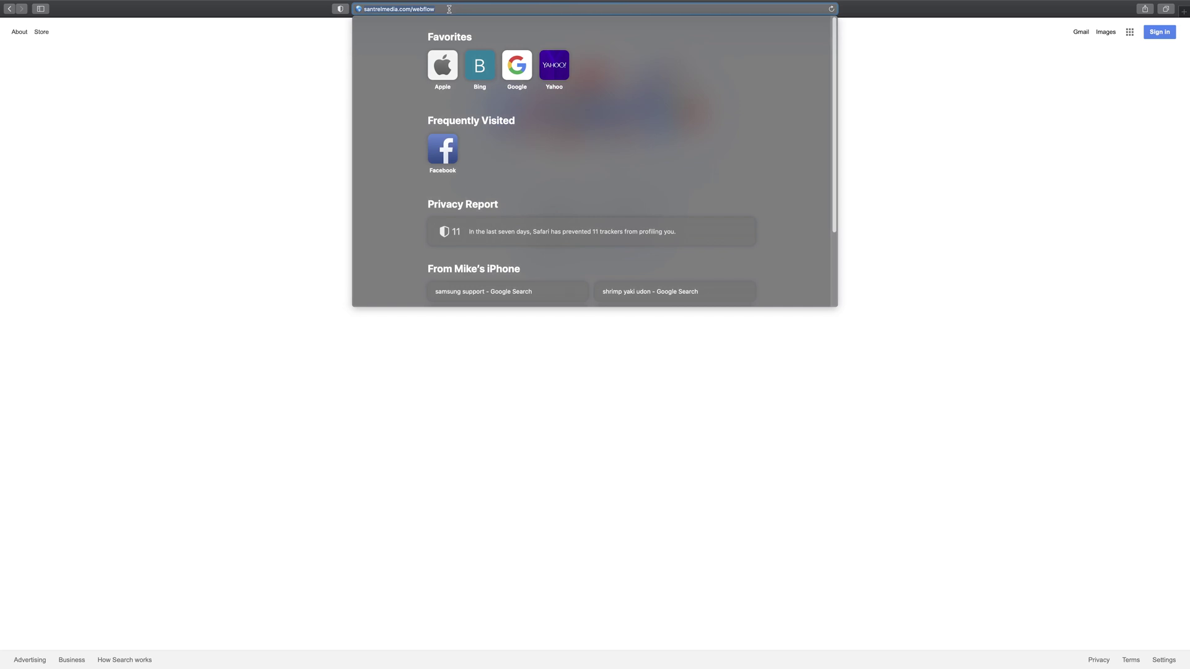
{"action": "key", "text": "Return"}
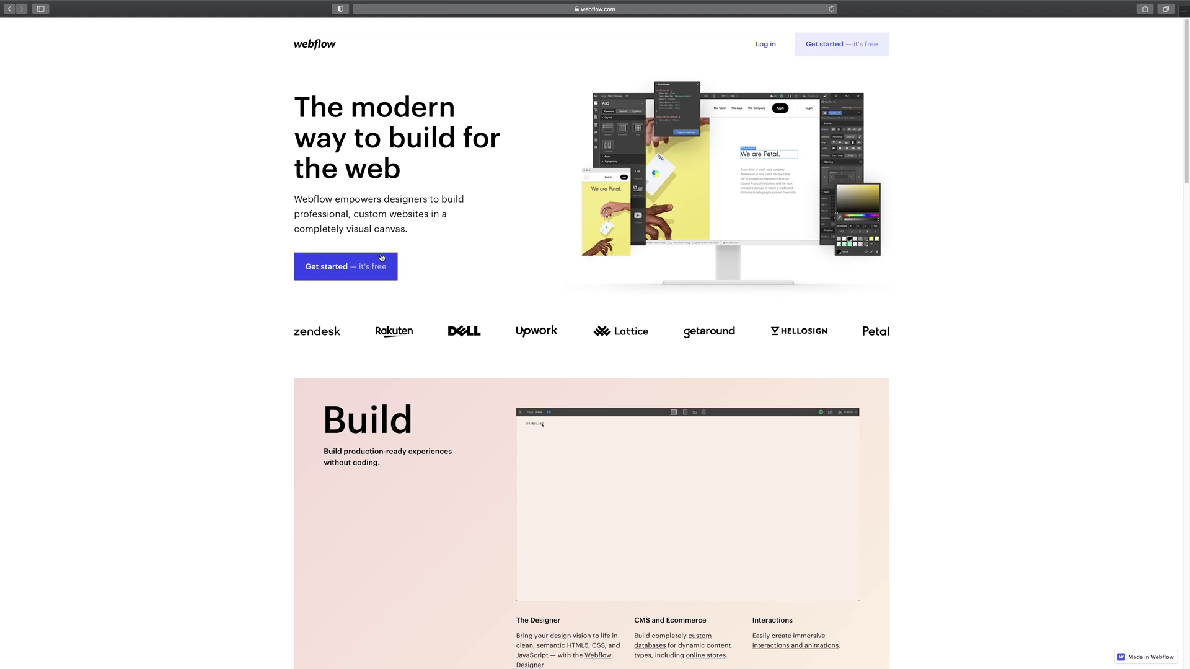
- Sign up for Webflow by email, entering the account e-mail address and password
{"action": "left_click", "coordinate": [381, 274]}
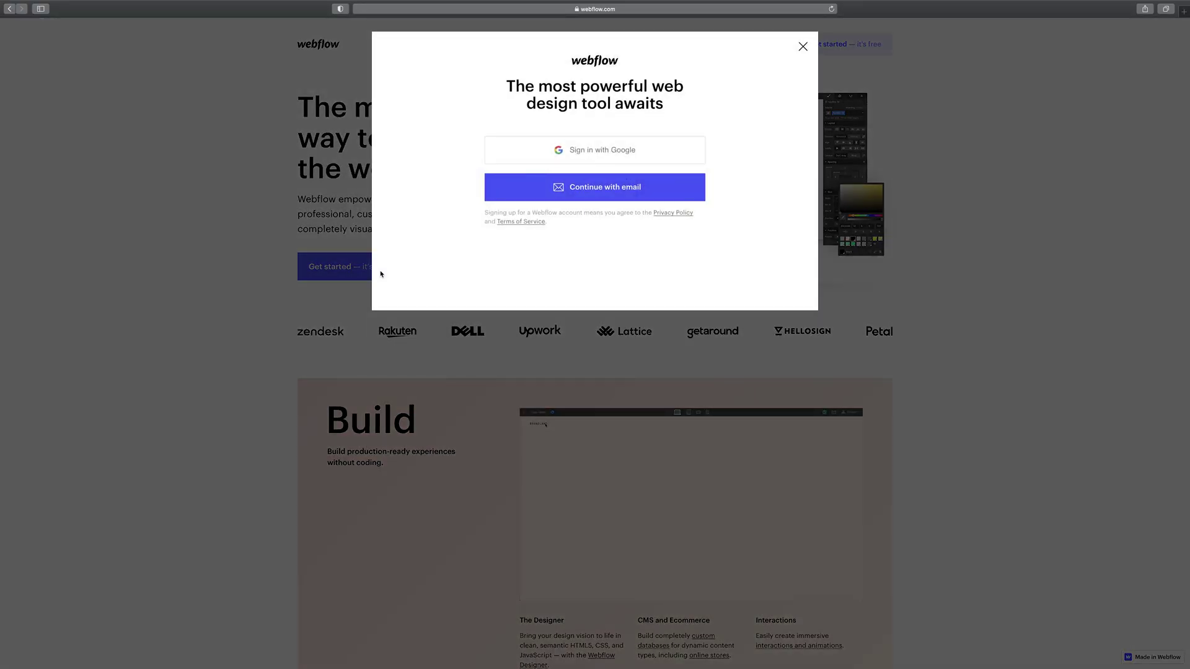
{"action": "left_click", "coordinate": [597, 187]}
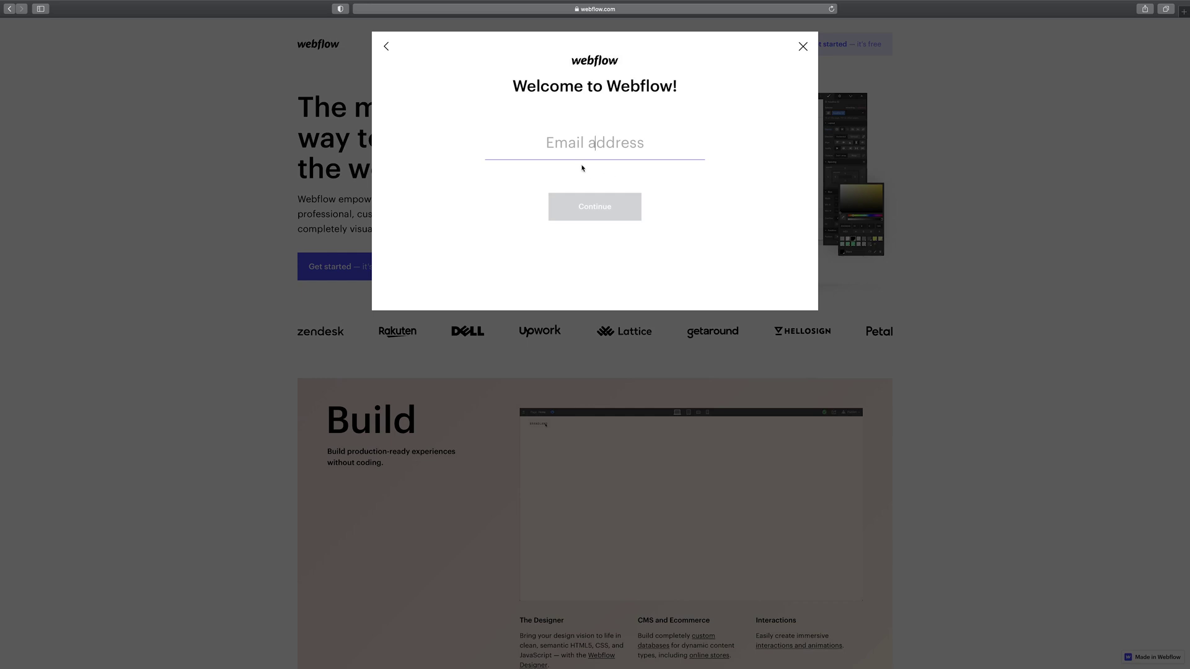
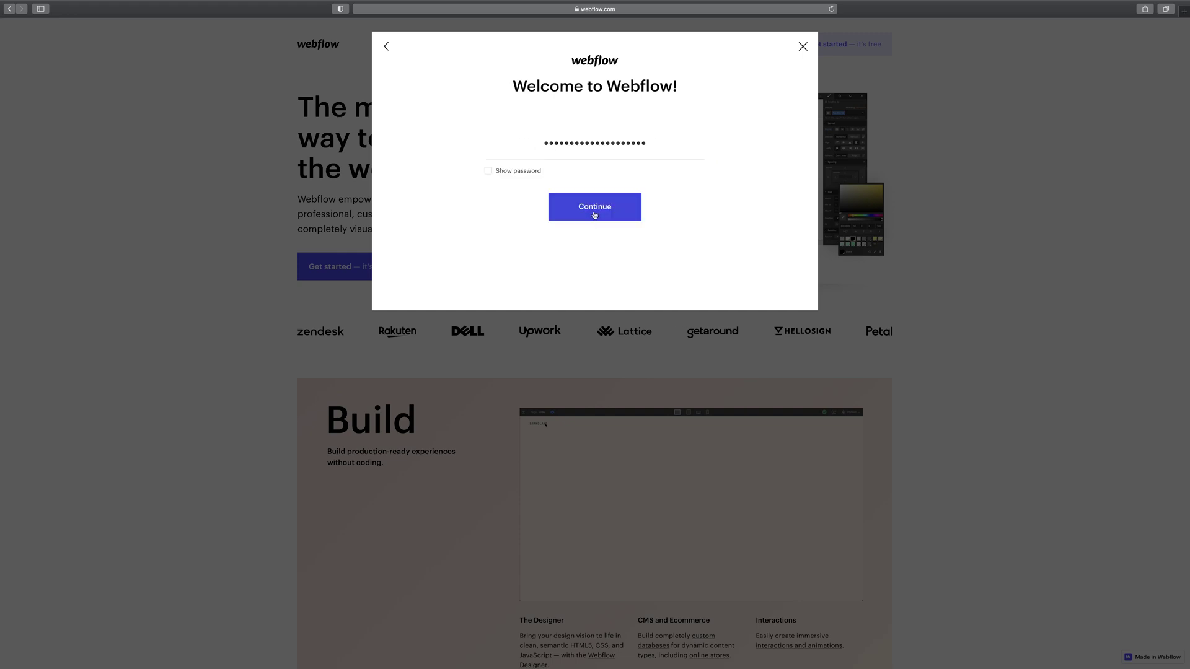
{"action": "left_click", "coordinate": [593, 213]}
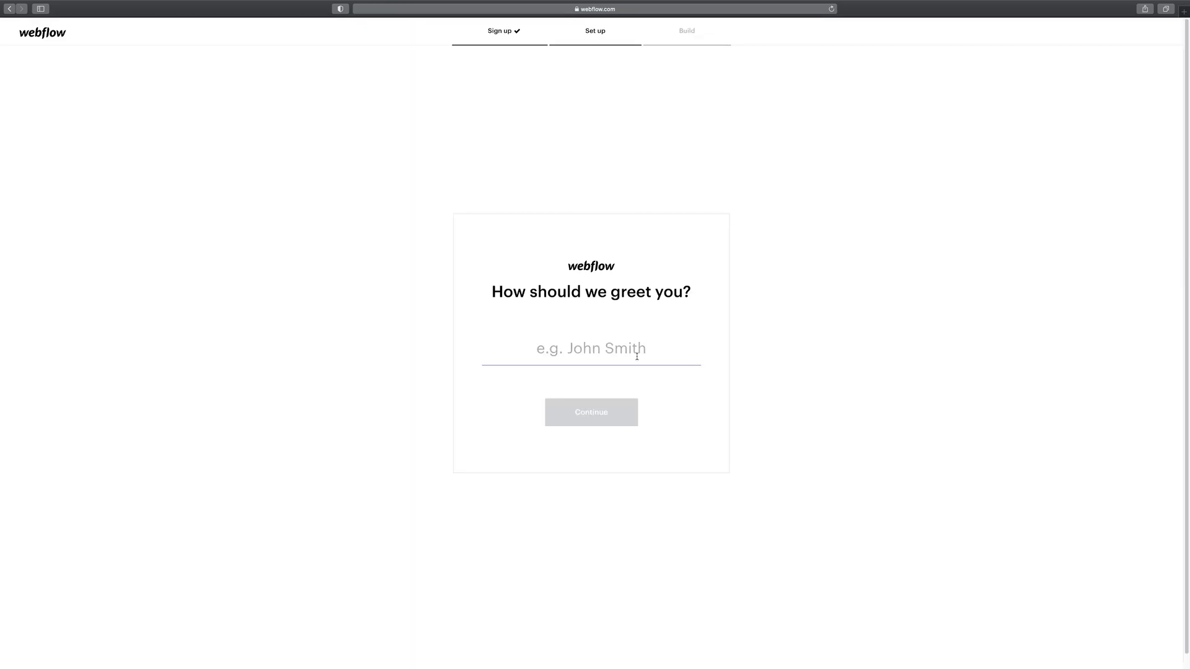
- Enter your full name as the greeting name and begin the setup questions
{"action": "type", "text": "Mike O"}
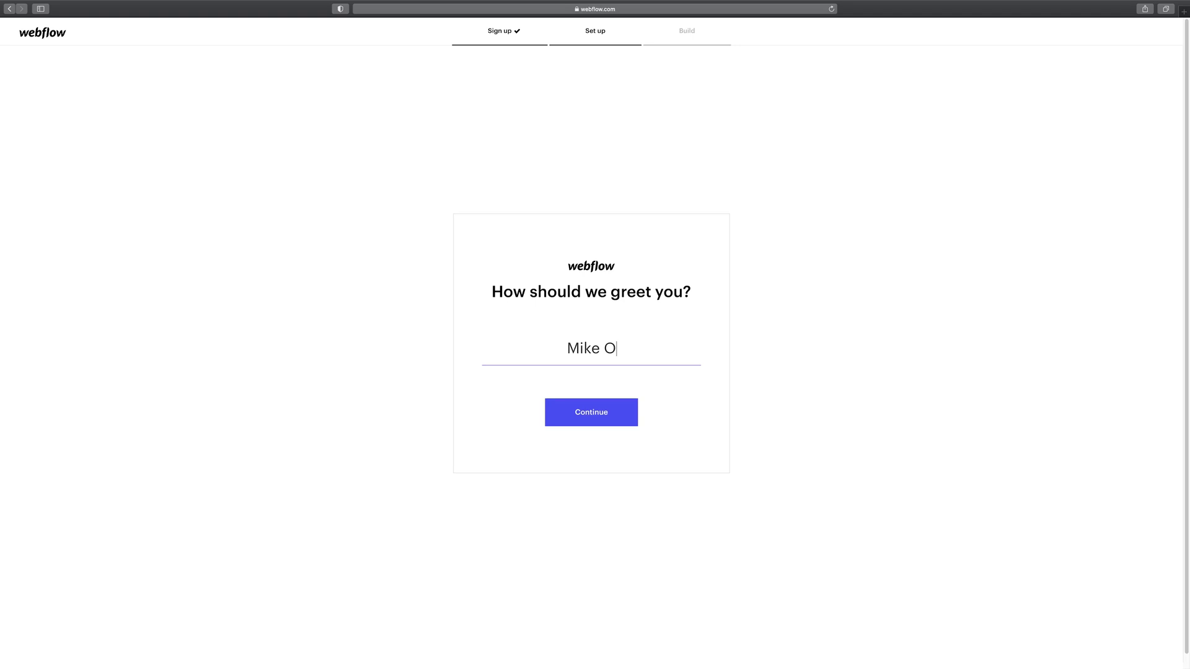
{"action": "type", "text": "'Brien"}
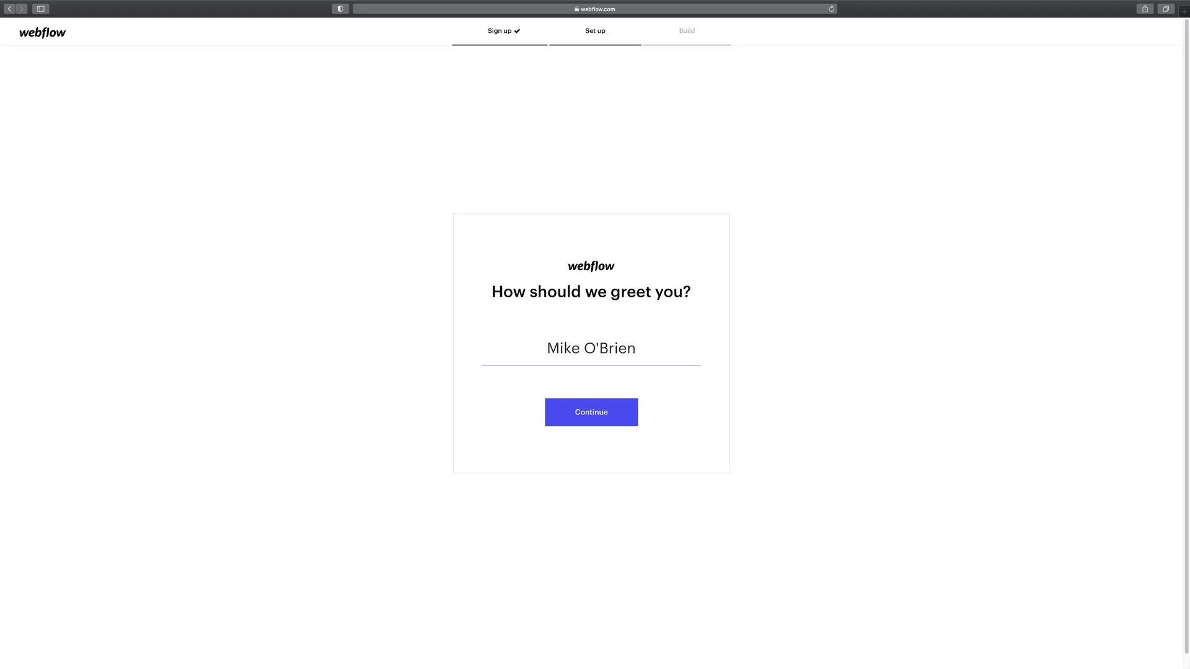
{"action": "left_click", "coordinate": [623, 408]}
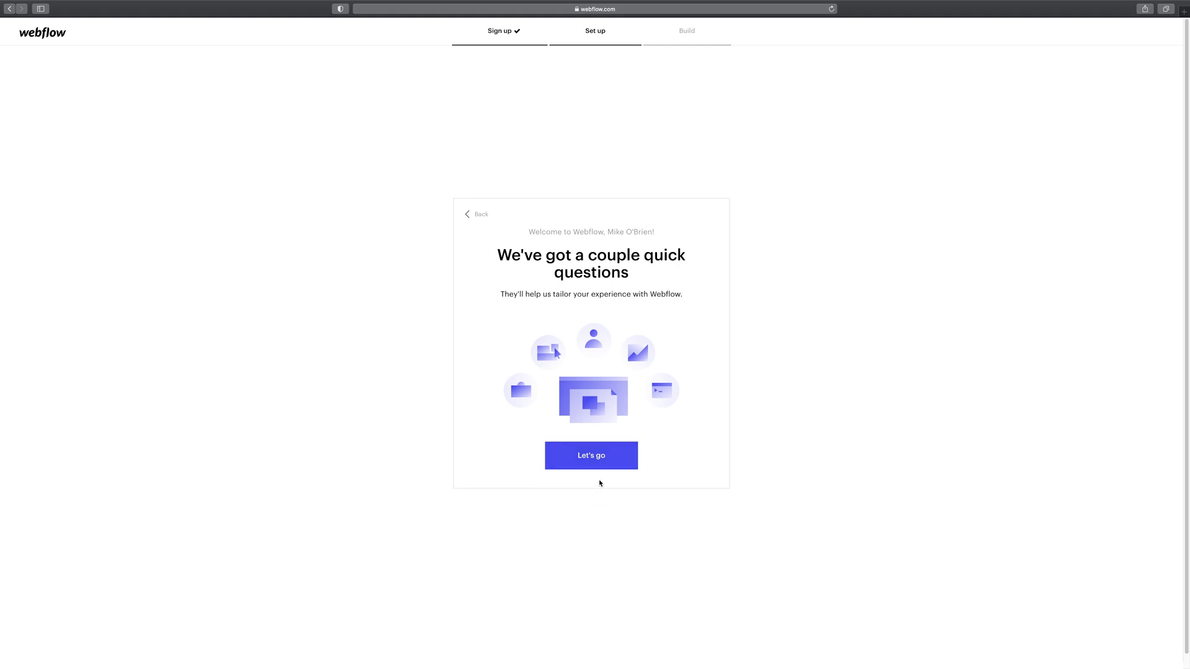
{"action": "left_click", "coordinate": [601, 464]}
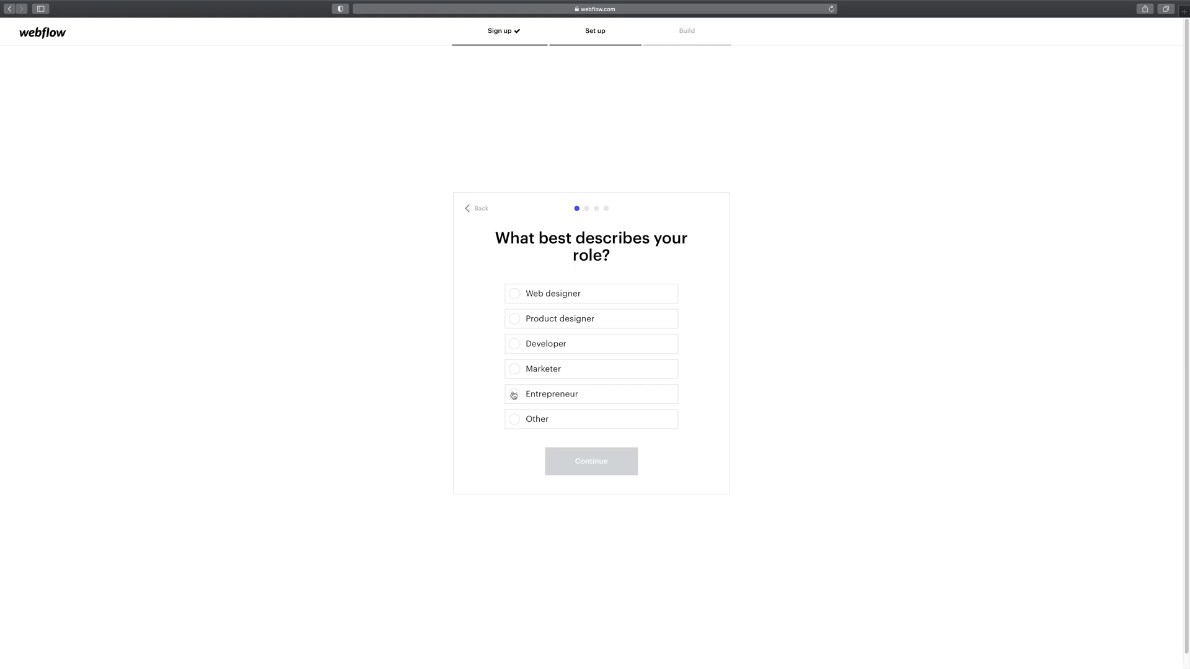
- Answer the survey: Entrepreneur, only My business, Never built, then Business site
{"action": "left_click", "coordinate": [539, 398]}
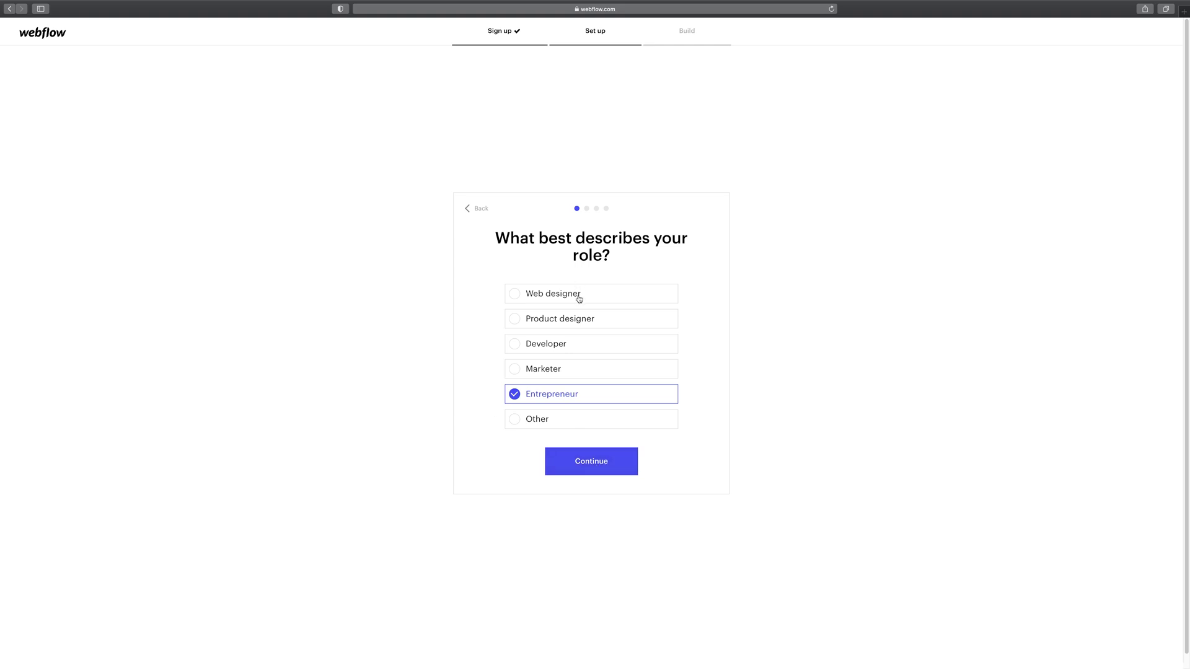
{"action": "left_click", "coordinate": [590, 471]}
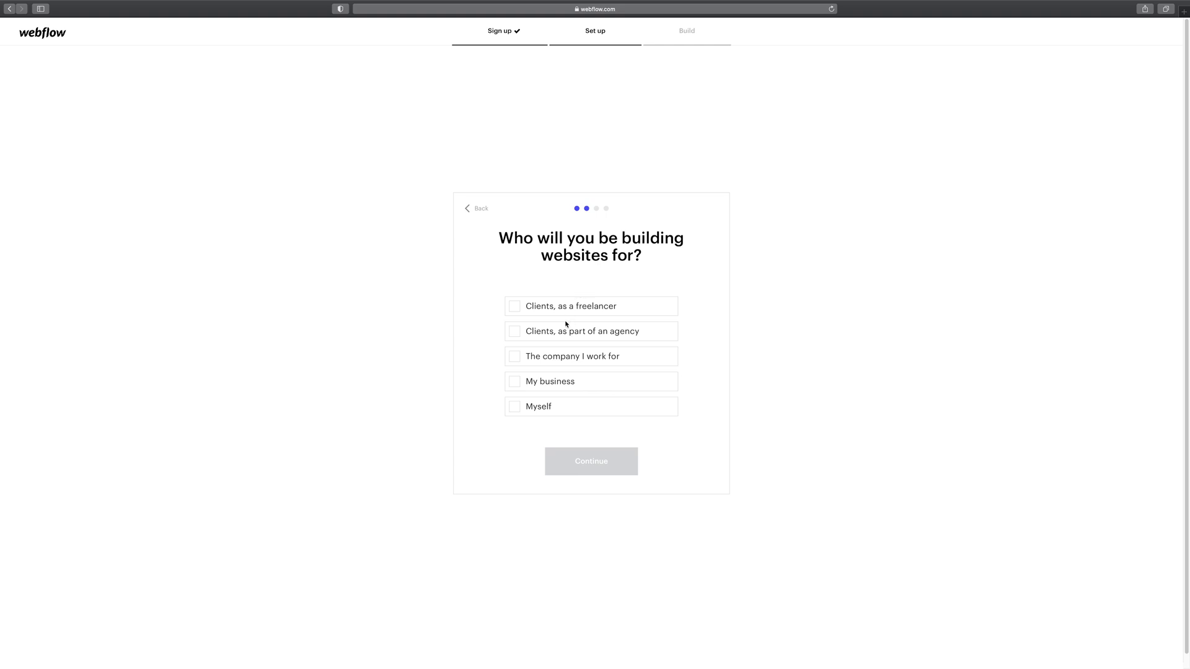
{"action": "left_click", "coordinate": [516, 381]}
{"action": "left_click", "coordinate": [508, 409]}
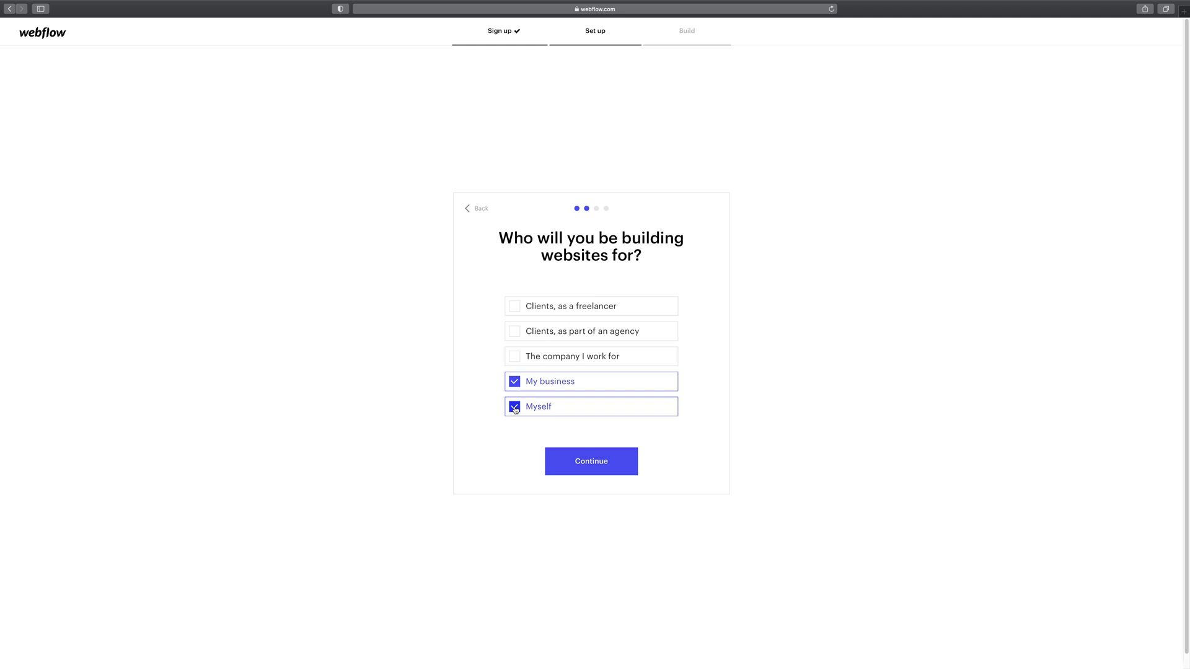
{"action": "left_click", "coordinate": [526, 414]}
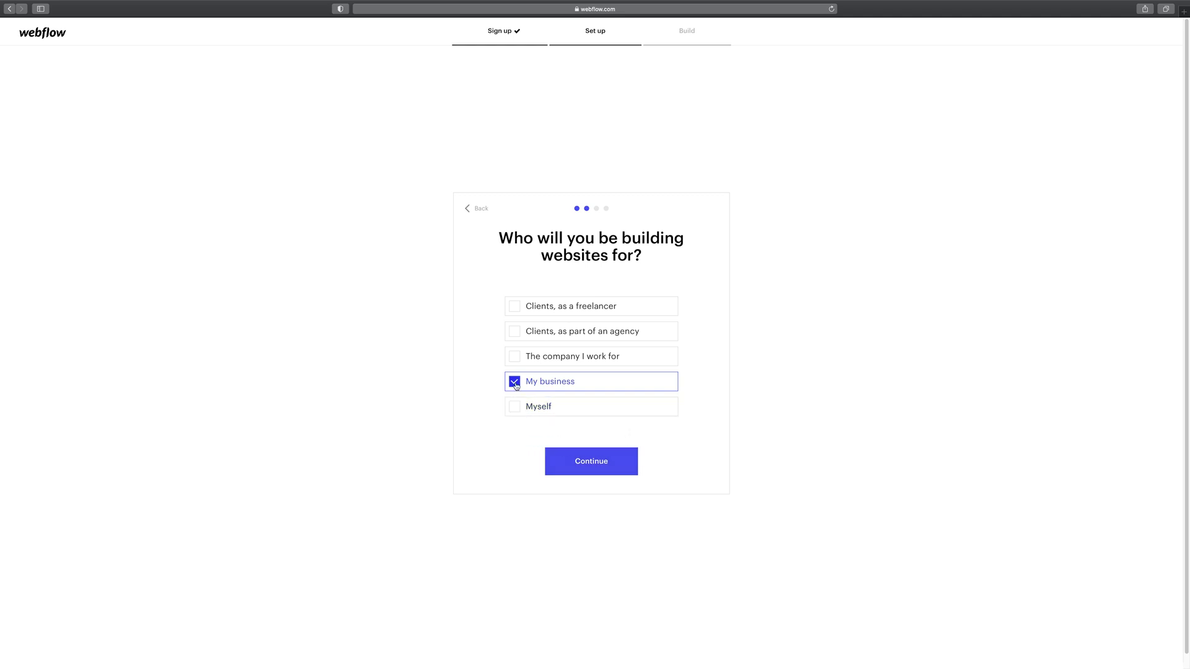
{"action": "left_click", "coordinate": [580, 460]}
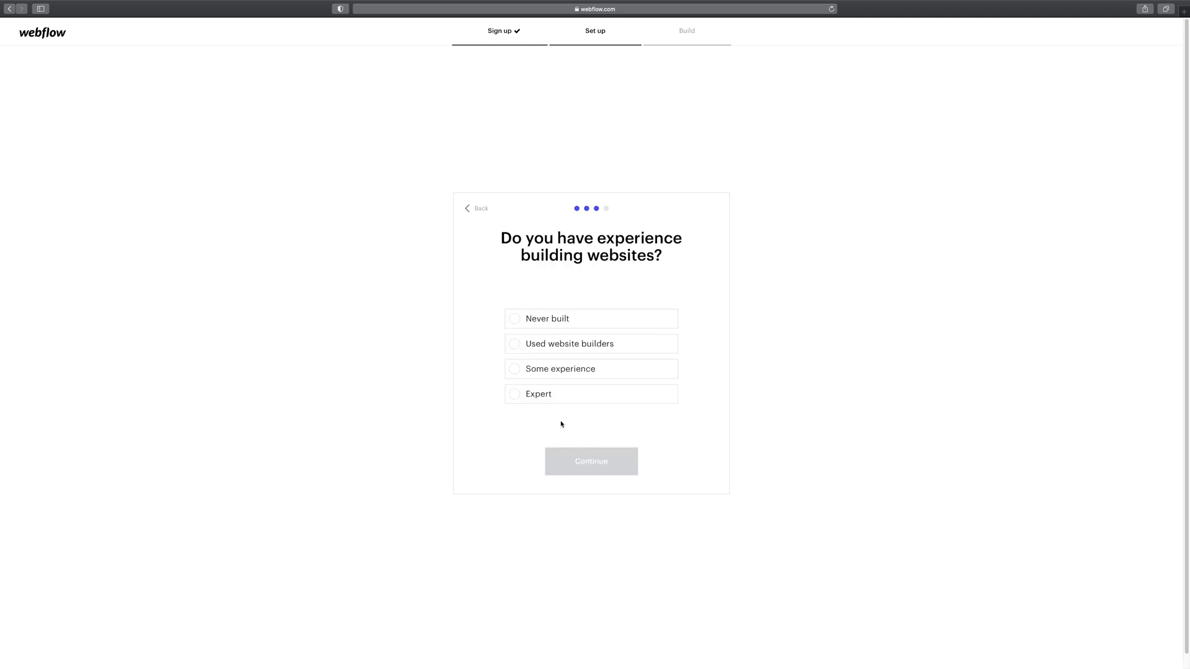
{"action": "left_click", "coordinate": [563, 326]}
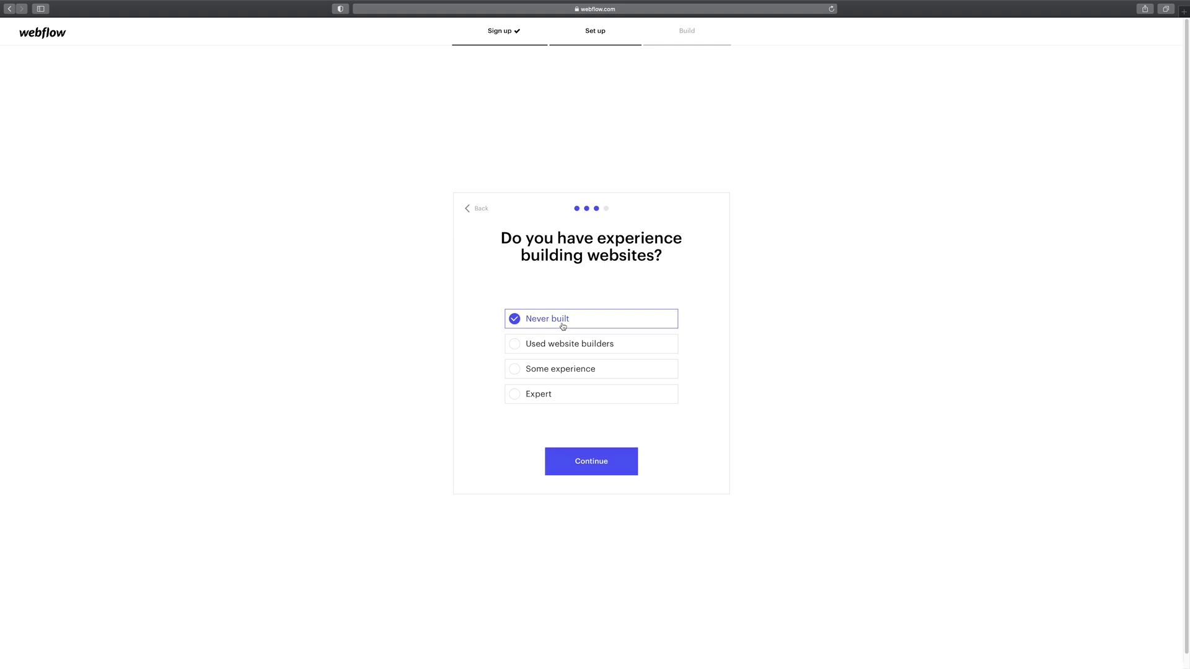
{"action": "left_click", "coordinate": [587, 473]}
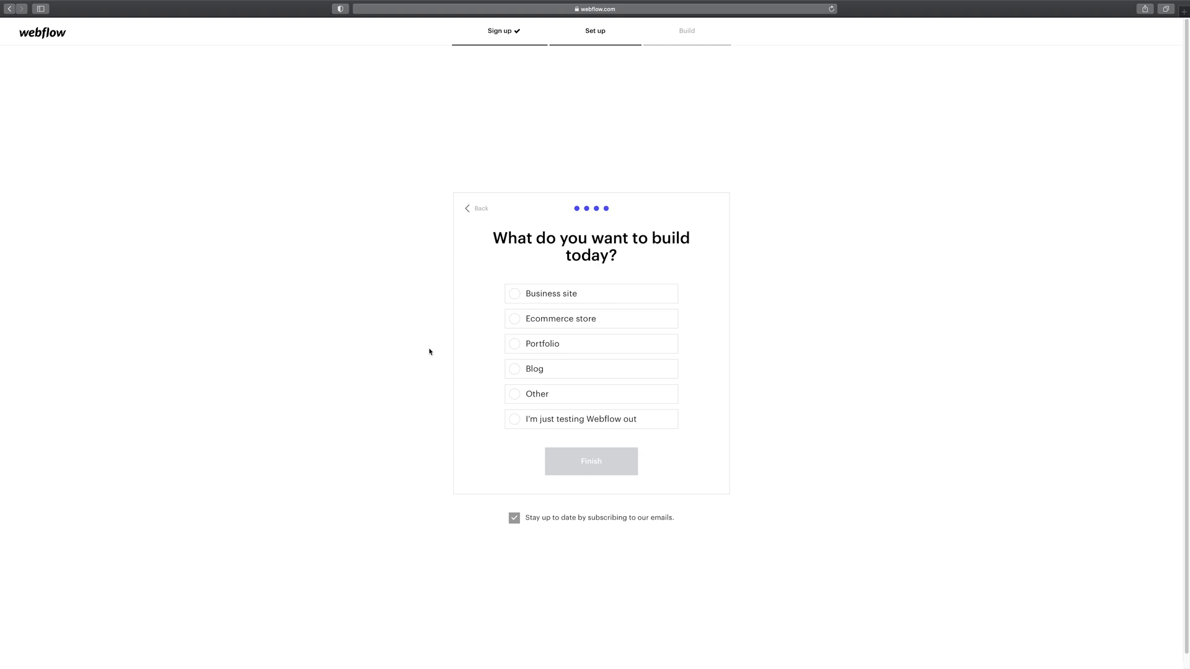
{"action": "left_click", "coordinate": [538, 300]}
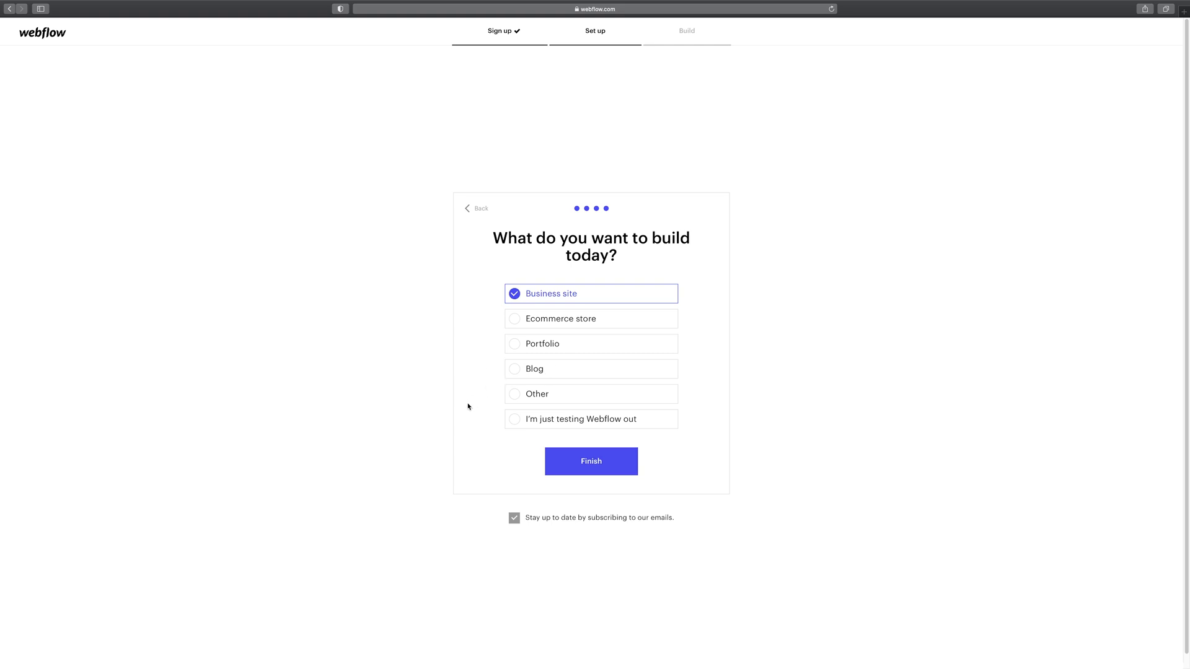
- Opt out of the newsletter, finish the survey, and go to the projects Dashboard
{"action": "left_click", "coordinate": [515, 520]}
{"action": "left_click", "coordinate": [566, 462]}
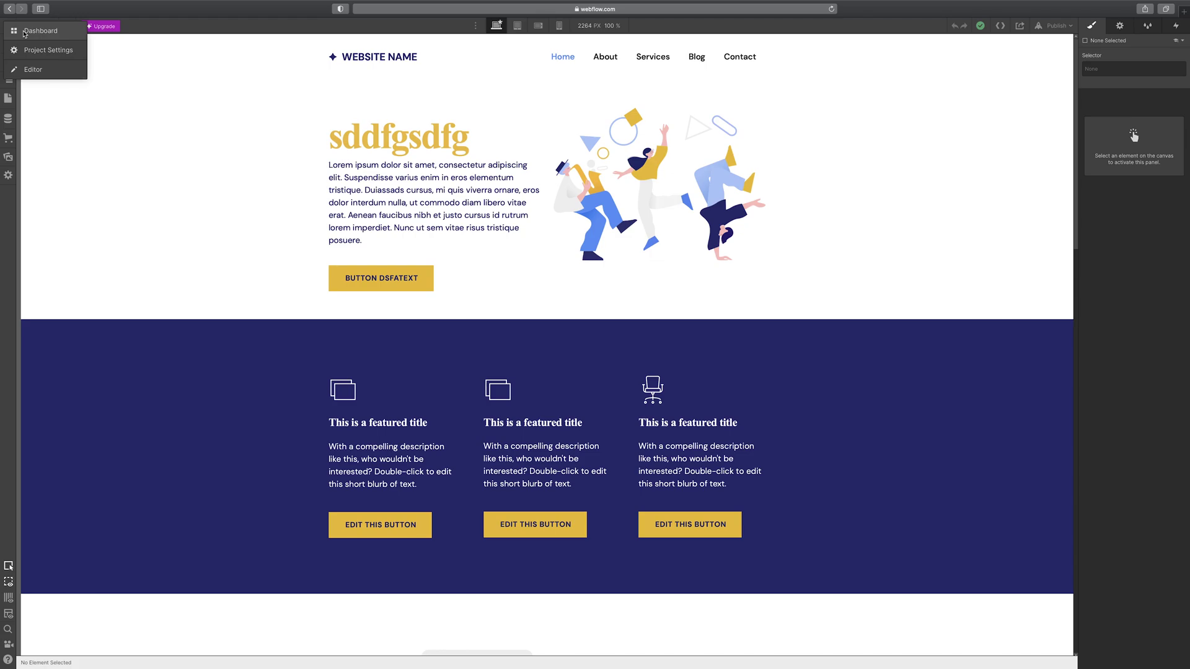
{"action": "left_click", "coordinate": [25, 31]}
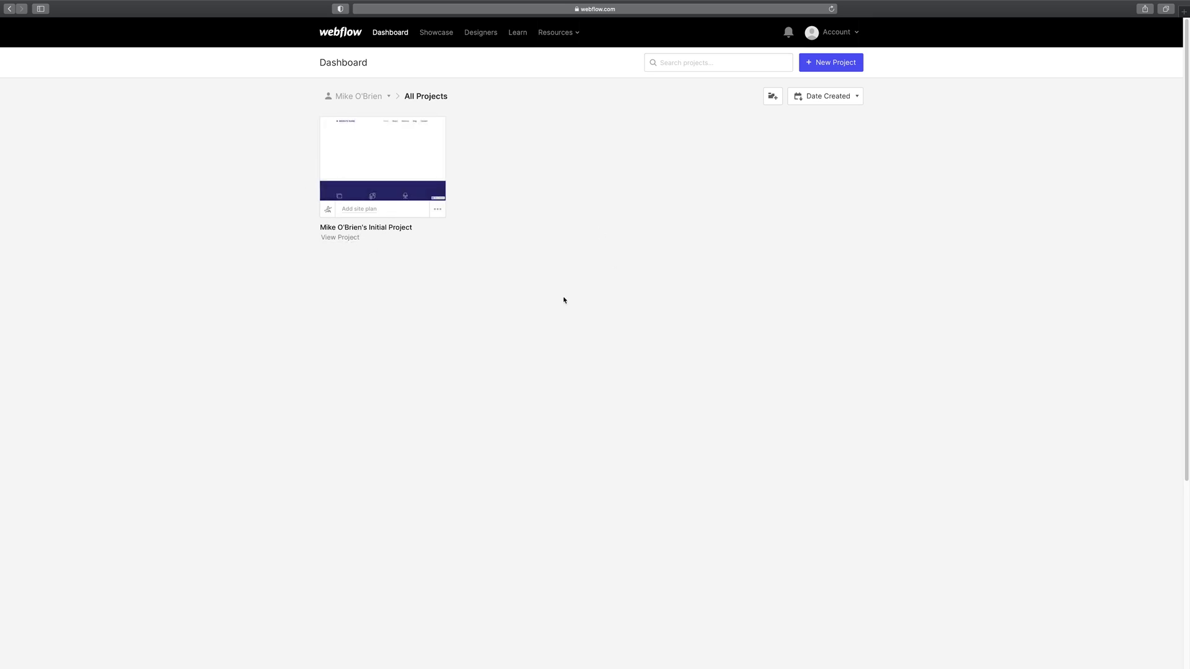
- Browse the community Showcase and open the iPhone 12 Pro Rebuild project page
{"action": "left_click", "coordinate": [358, 97]}
{"action": "left_click", "coordinate": [441, 35]}
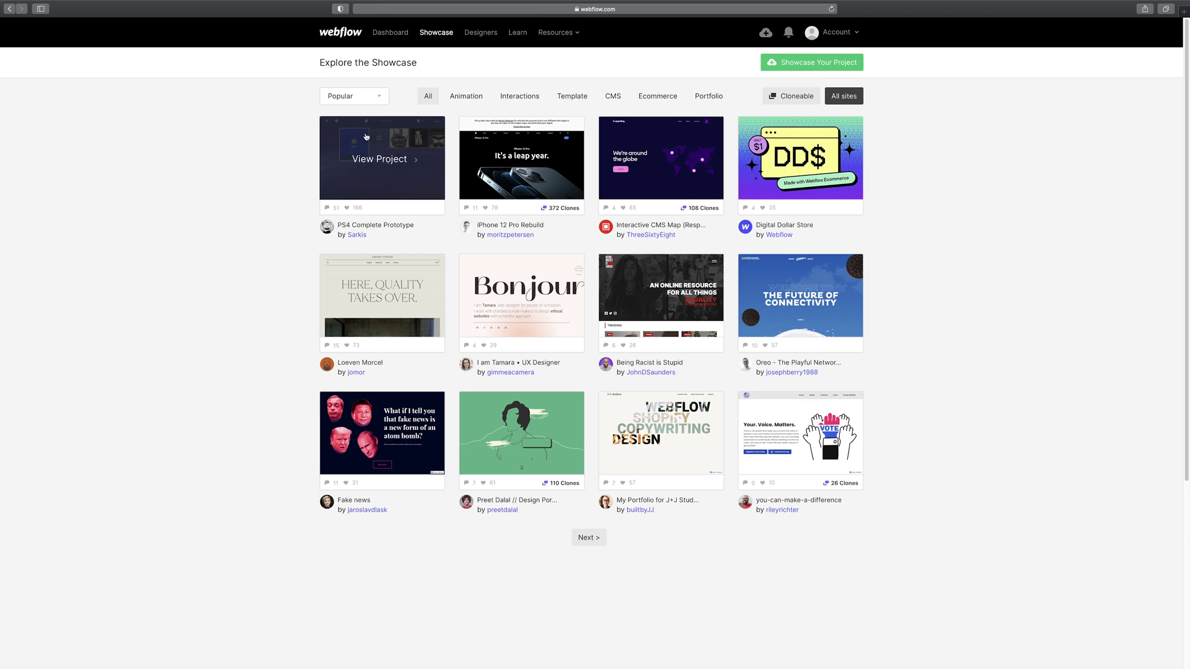
{"action": "left_click", "coordinate": [342, 97]}
{"action": "left_click", "coordinate": [340, 119]}
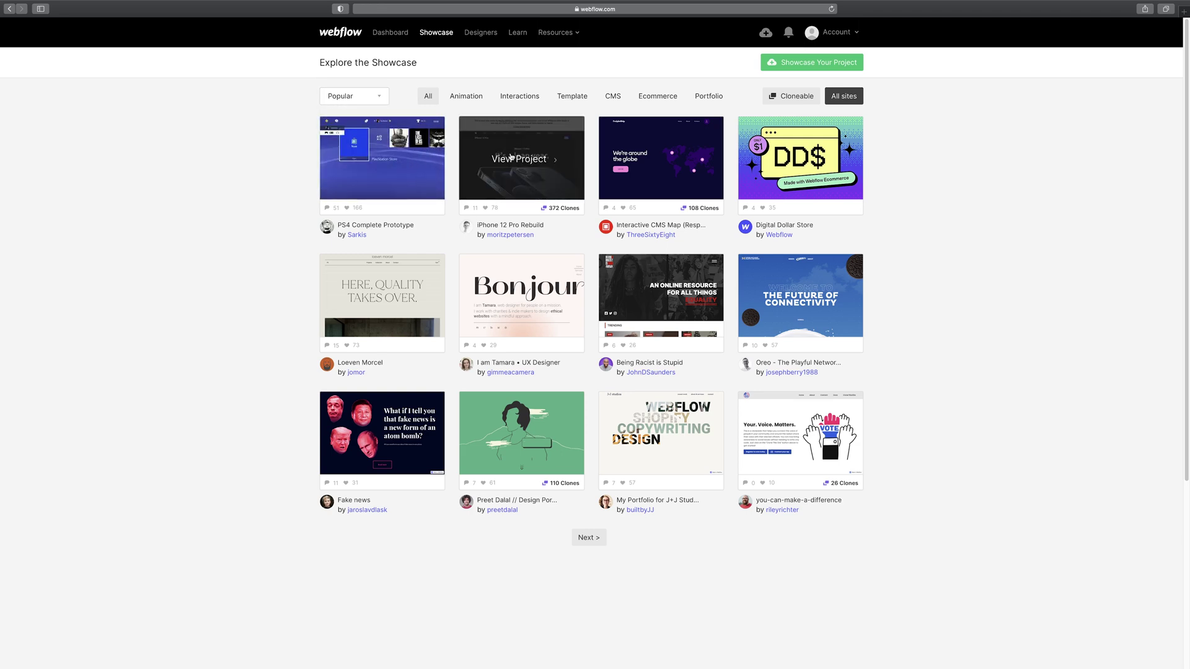
{"action": "left_click", "coordinate": [522, 160]}
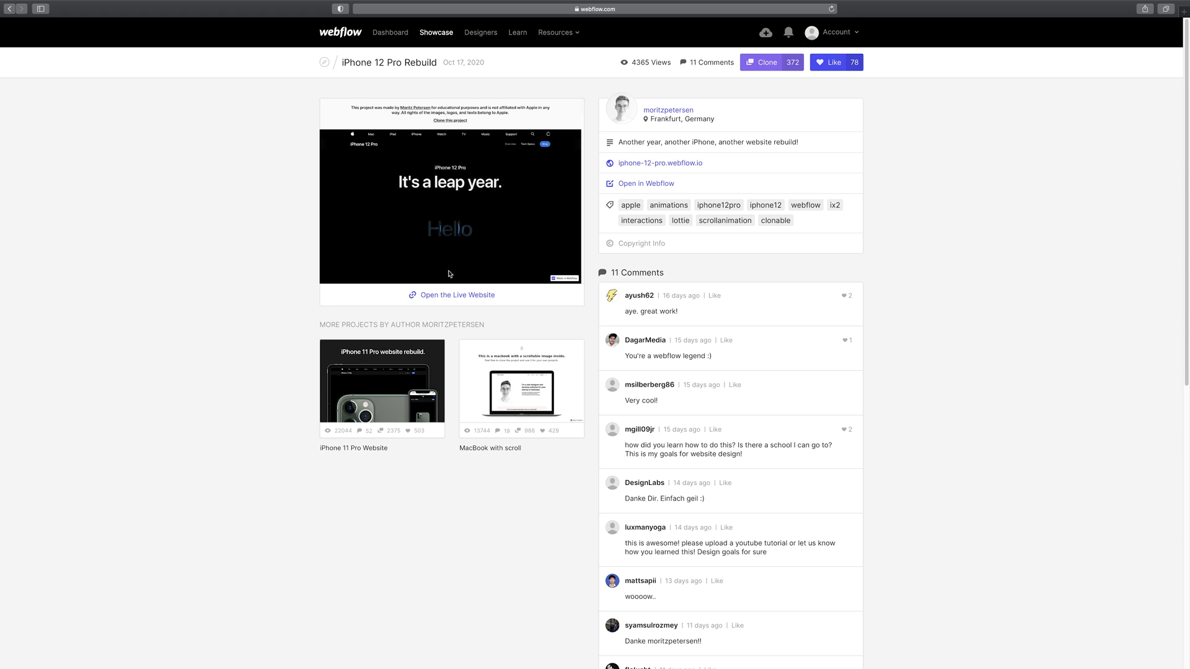
- View the iPhone 12 Pro Rebuild live site in a new tab, then return to the Dashboard
{"action": "left_click", "coordinate": [464, 294]}
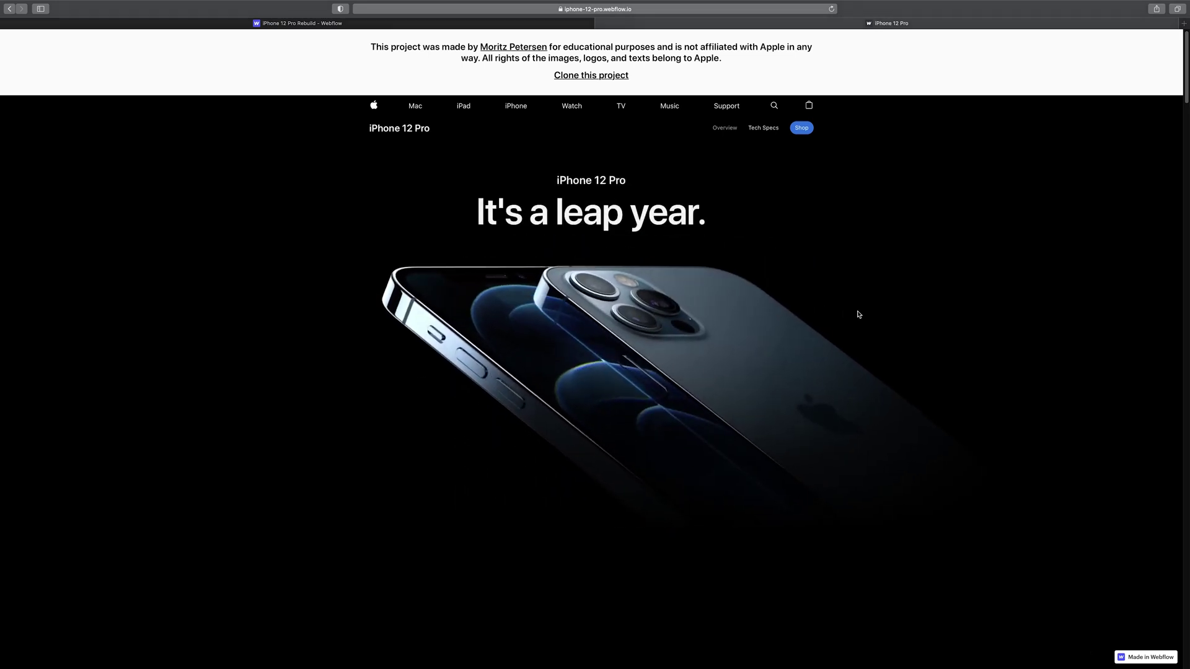
{"action": "scroll", "coordinate": [858, 315], "scroll_direction": "down", "scroll_amount": 15}
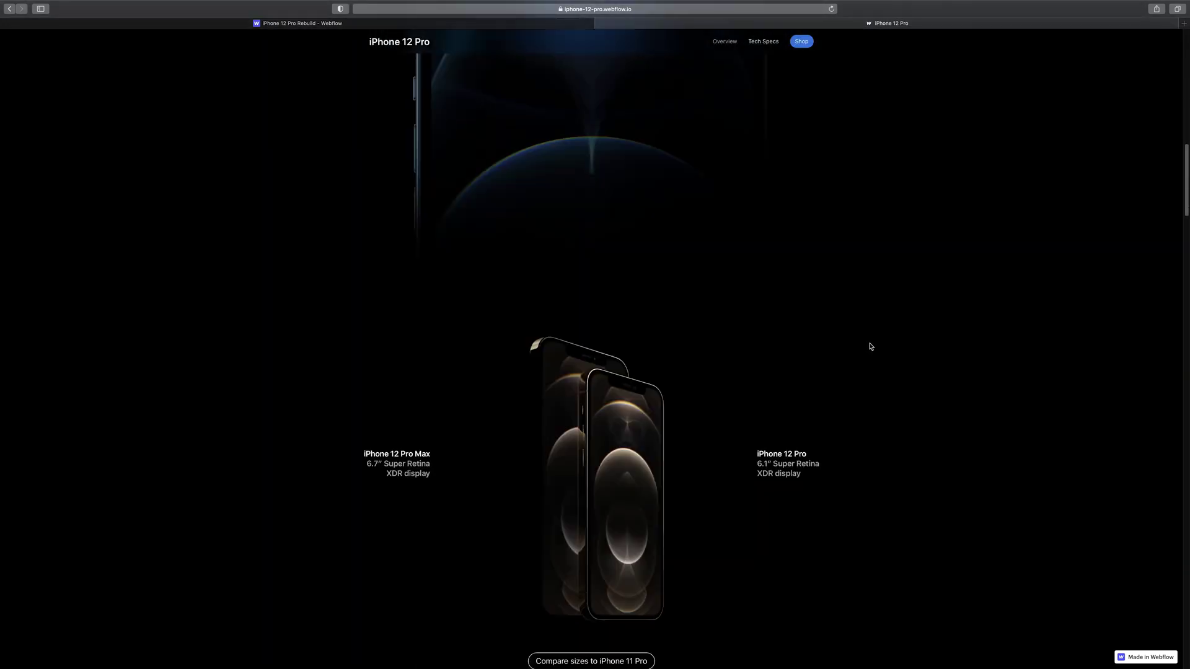
{"action": "scroll", "coordinate": [871, 347], "scroll_direction": "up", "scroll_amount": 20}
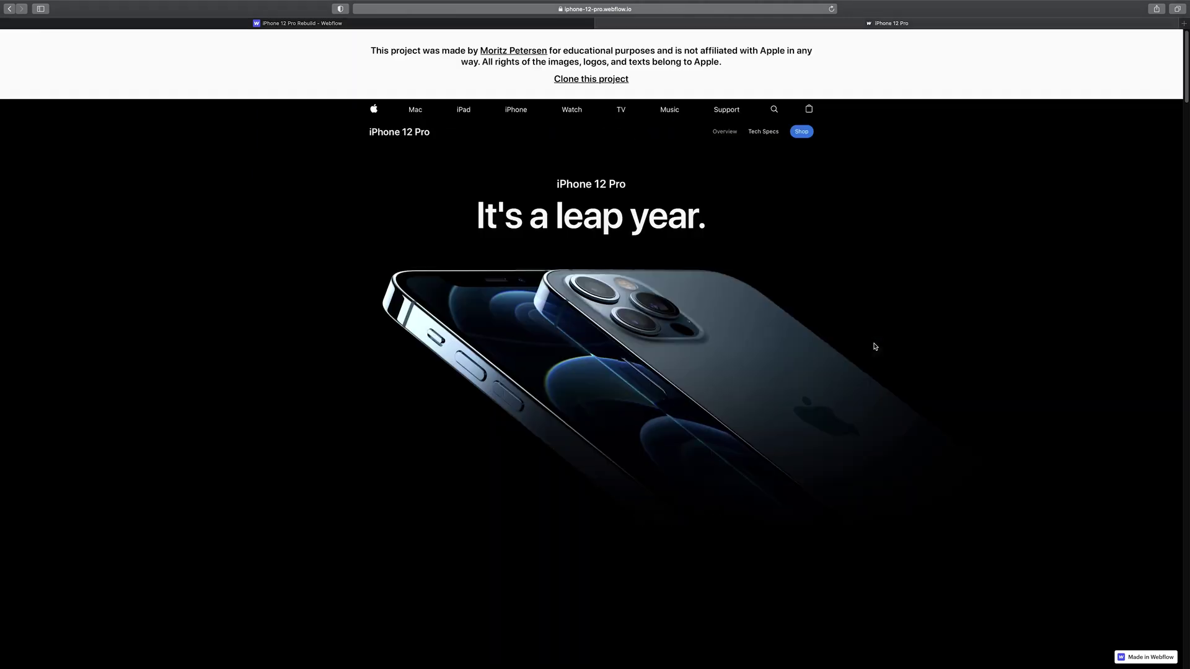
{"action": "left_click", "coordinate": [459, 24]}
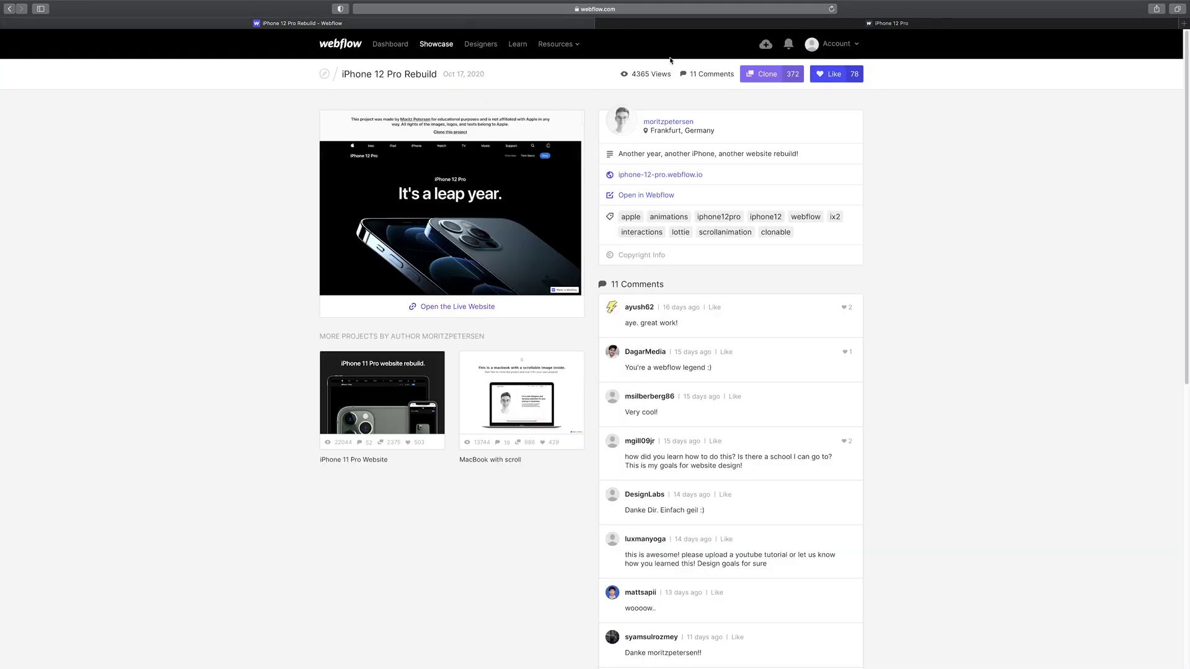
{"action": "left_click", "coordinate": [390, 50]}
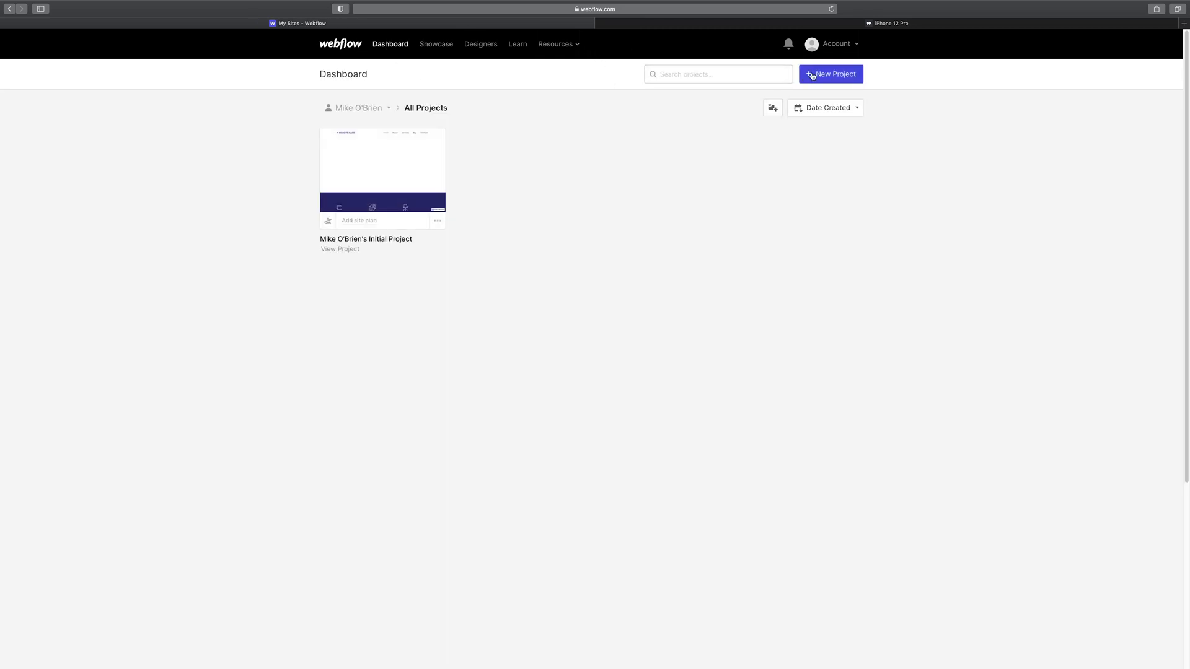
- Start a new project from the Dashboard
{"action": "left_click", "coordinate": [807, 74]}
{"action": "mouse_move", "coordinate": [798, 119]}
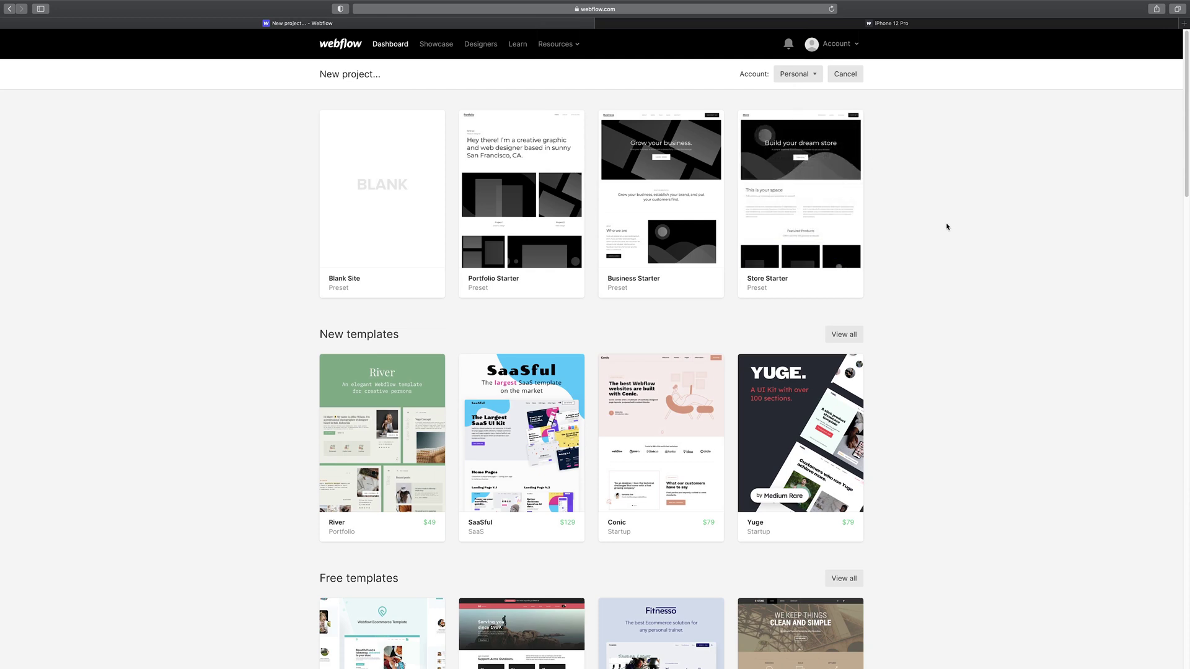
{"action": "mouse_move", "coordinate": [381, 217]}
- Browse the Blank Site preset, starter presets and free and paid template categories
{"action": "scroll", "coordinate": [933, 368], "scroll_direction": "down", "scroll_amount": 6}
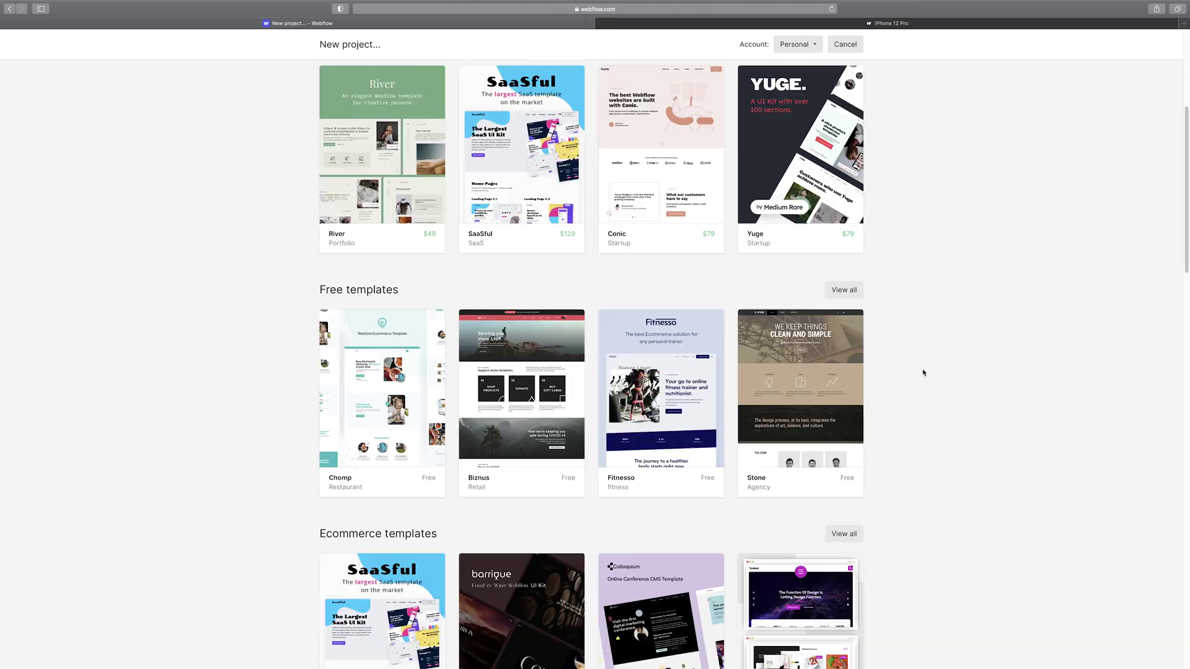
{"action": "scroll", "coordinate": [951, 345], "scroll_direction": "up", "scroll_amount": 6}
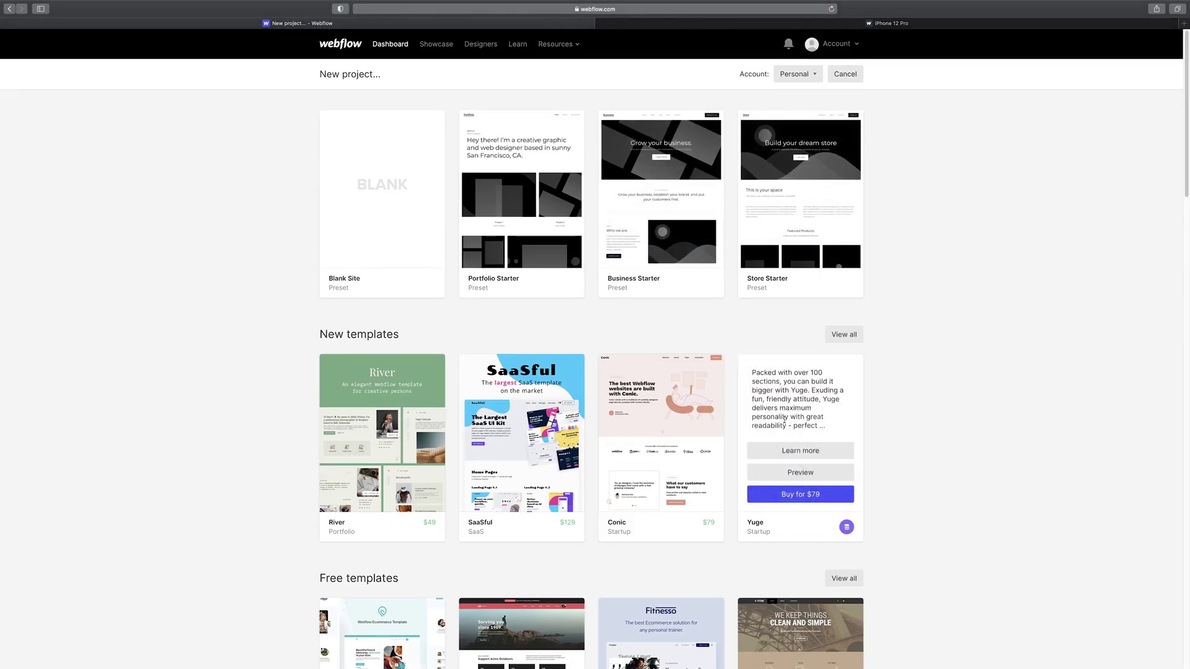
{"action": "scroll", "coordinate": [896, 366], "scroll_direction": "down", "scroll_amount": 1}
{"action": "scroll", "coordinate": [898, 369], "scroll_direction": "down", "scroll_amount": 4}
{"action": "scroll", "coordinate": [905, 388], "scroll_direction": "up", "scroll_amount": 5}
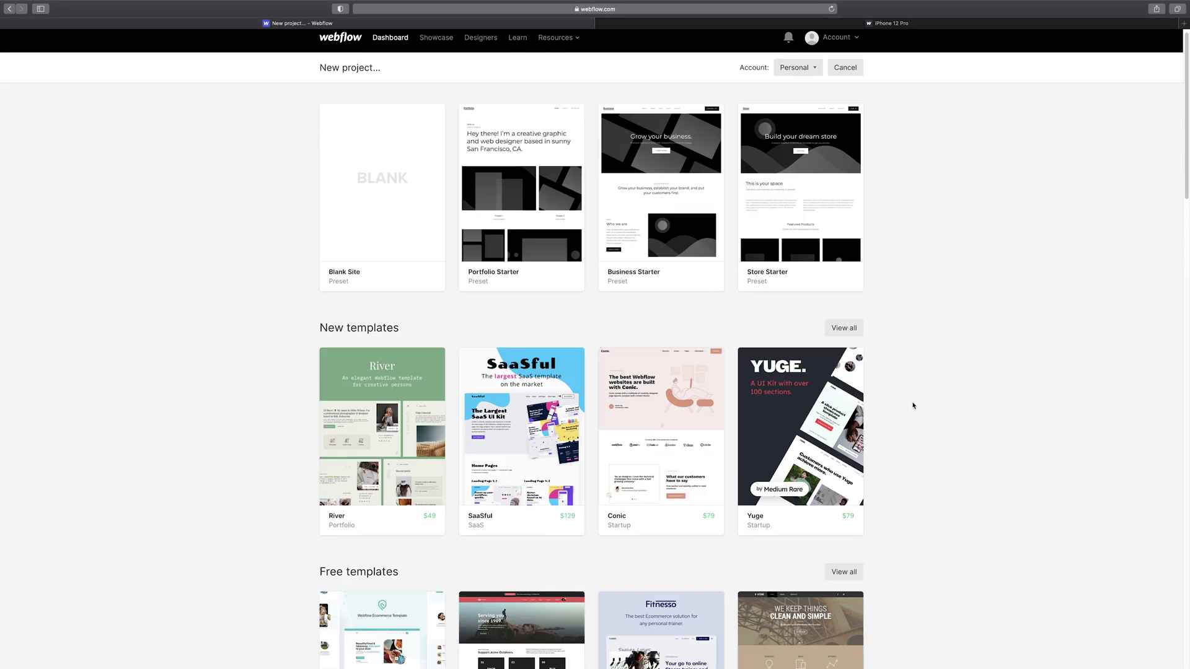
{"action": "scroll", "coordinate": [907, 416], "scroll_direction": "down", "scroll_amount": 1}
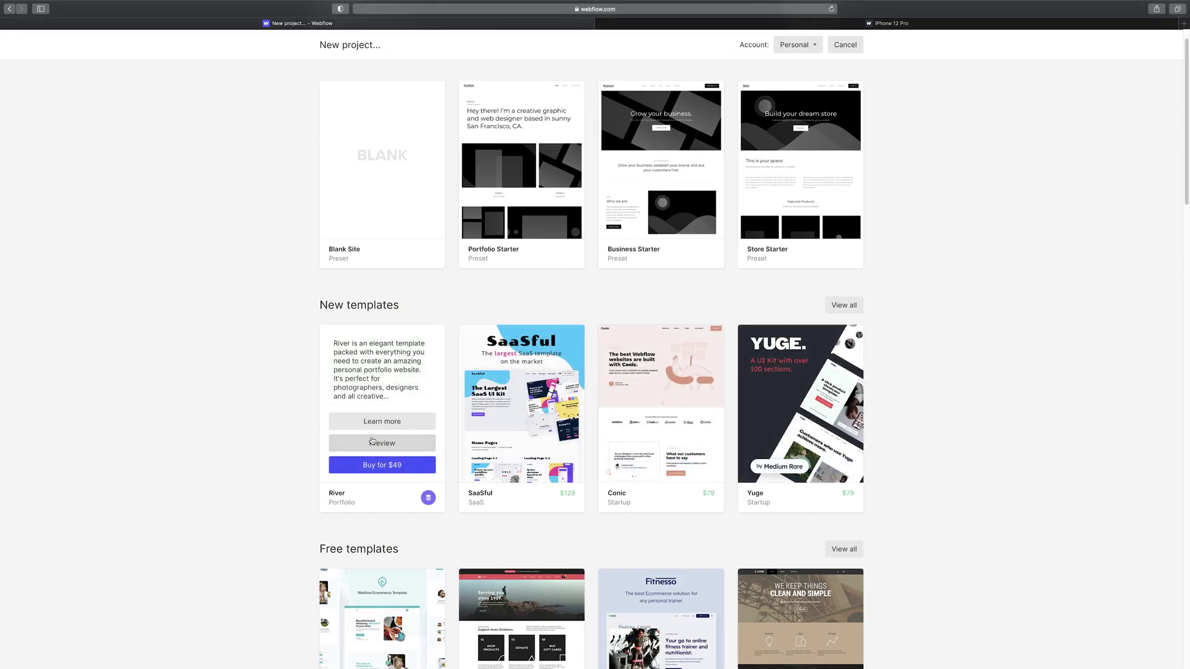
{"action": "scroll", "coordinate": [957, 425], "scroll_direction": "down", "scroll_amount": 5}
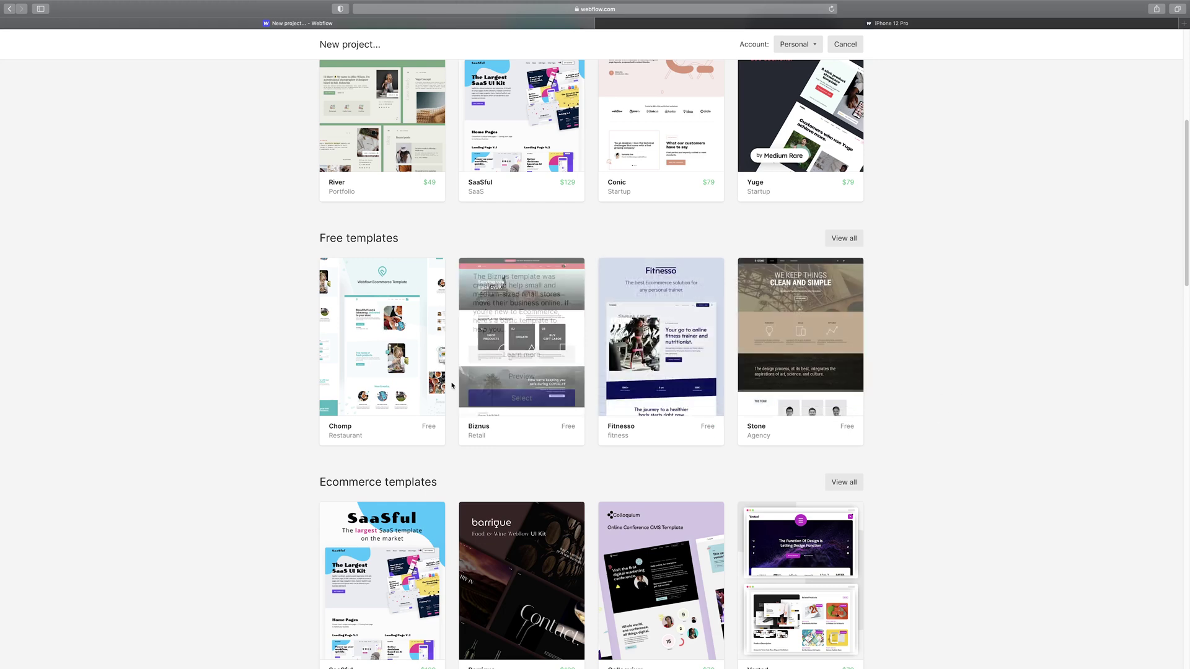
{"action": "scroll", "coordinate": [895, 393], "scroll_direction": "down", "scroll_amount": 6}
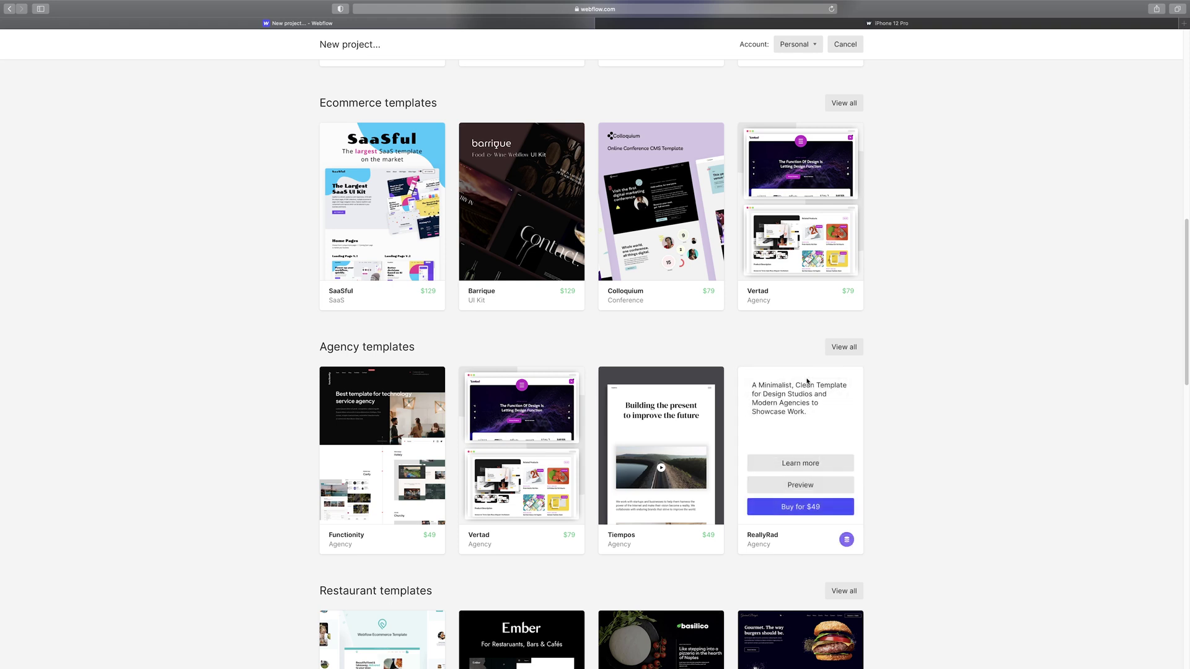
{"action": "mouse_move", "coordinate": [848, 393]}
{"action": "scroll", "coordinate": [935, 420], "scroll_direction": "down", "scroll_amount": 8}
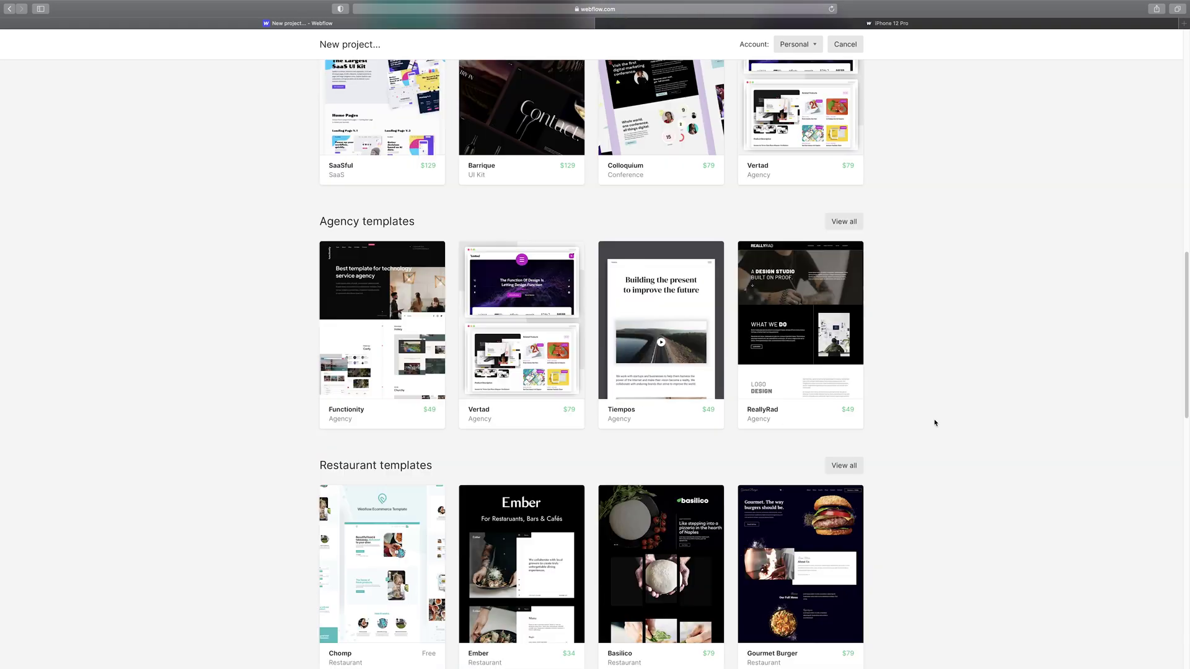
{"action": "scroll", "coordinate": [957, 444], "scroll_direction": "down", "scroll_amount": 8}
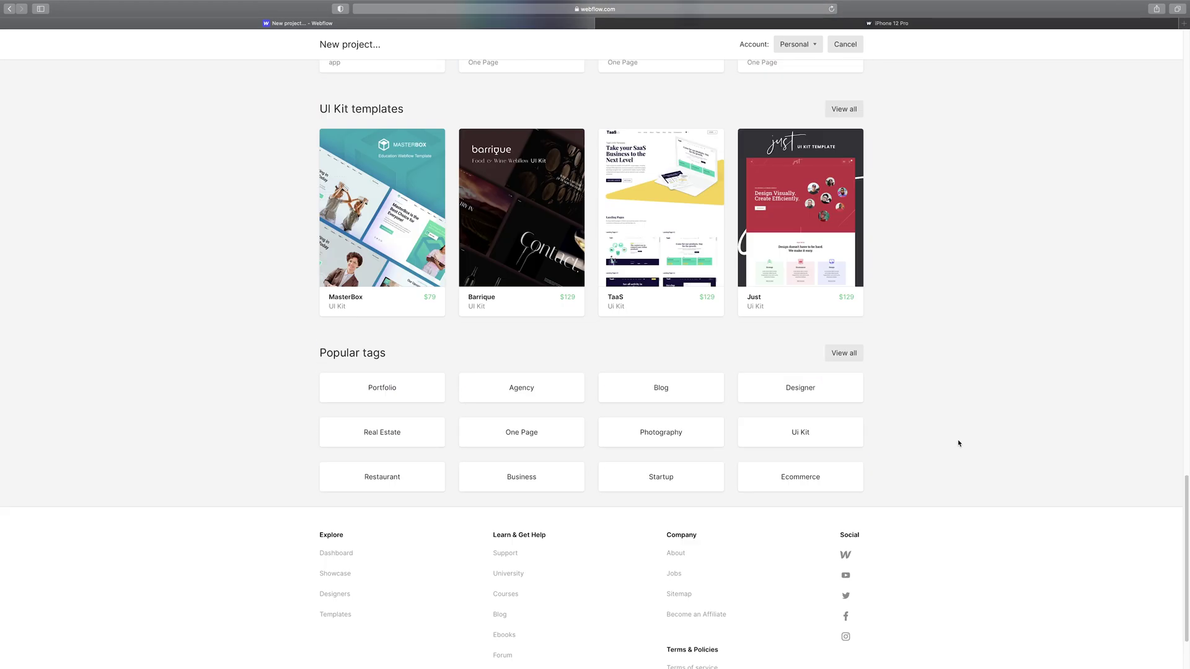
{"action": "scroll", "coordinate": [958, 444], "scroll_direction": "up", "scroll_amount": 16}
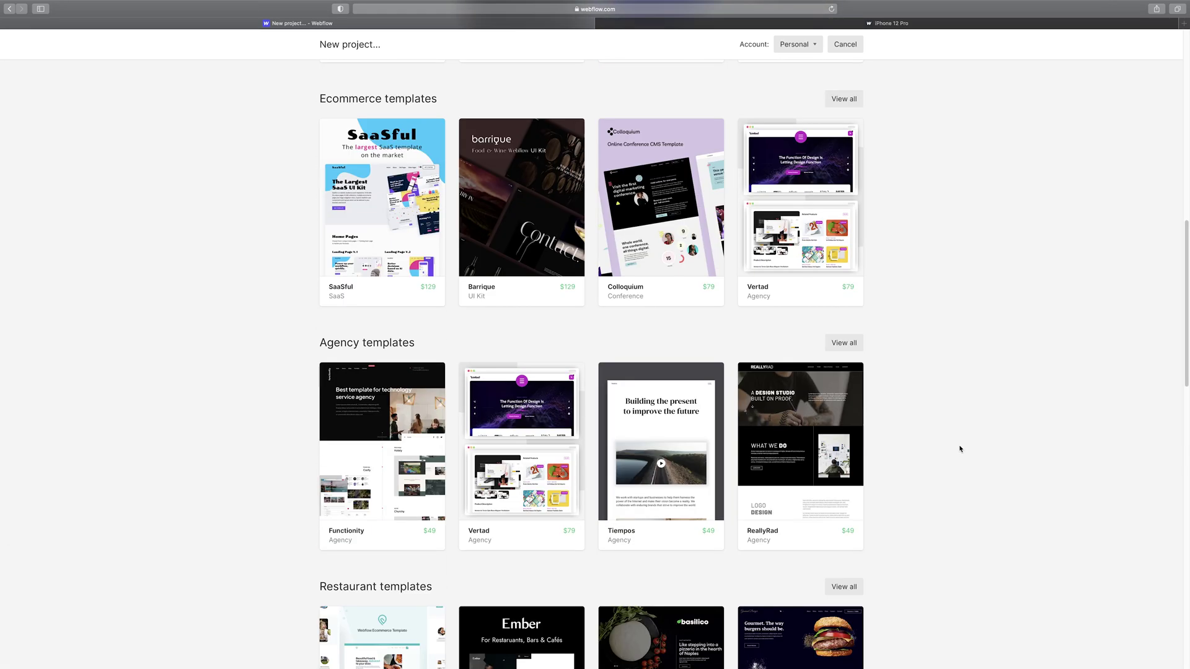
{"action": "scroll", "coordinate": [880, 365], "scroll_direction": "up", "scroll_amount": 8}
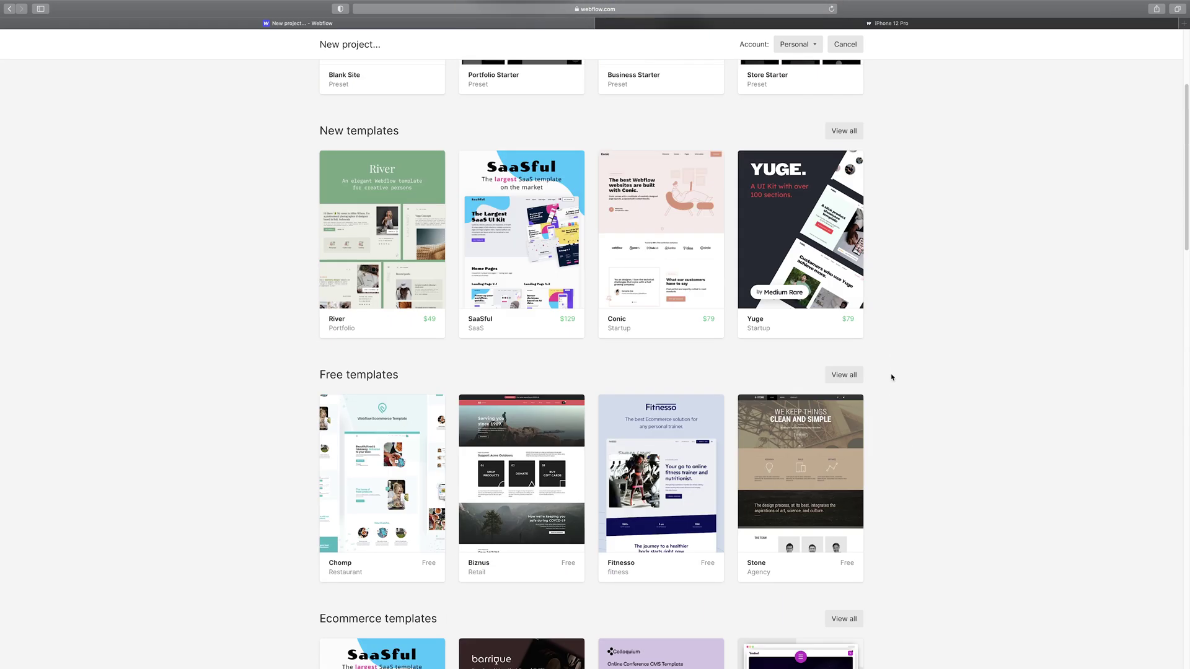
{"action": "scroll", "coordinate": [806, 387], "scroll_direction": "up", "scroll_amount": 4}
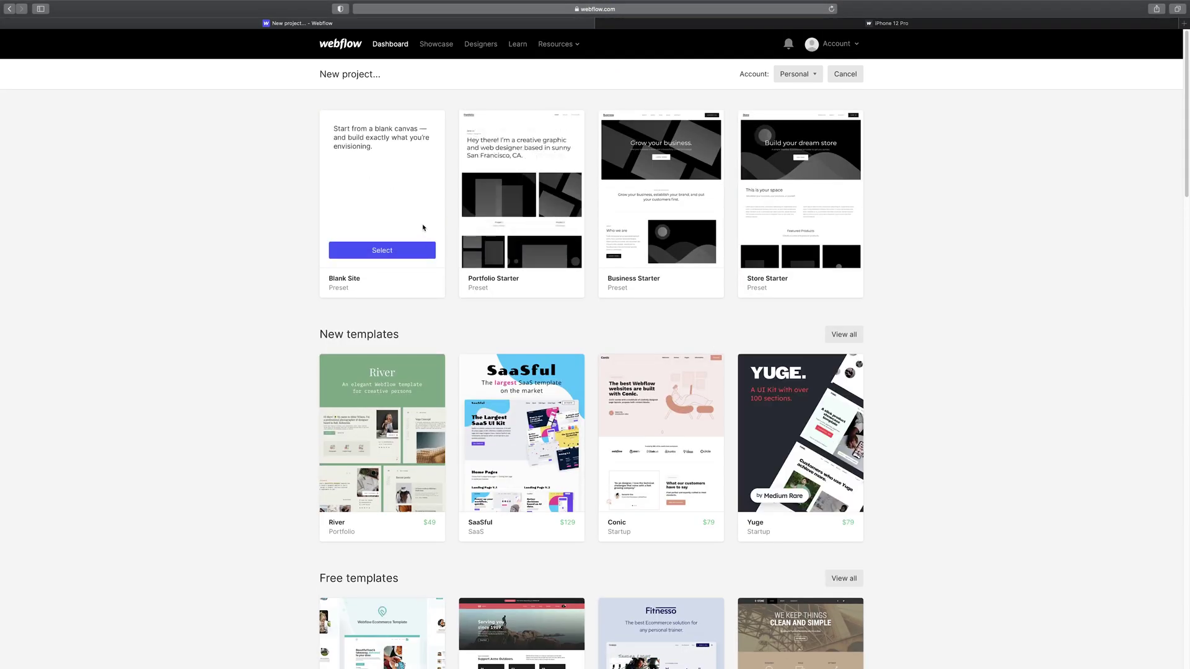
- Create a new project from the Blank Site preset, keeping the suggested project name
{"action": "left_click", "coordinate": [424, 256]}
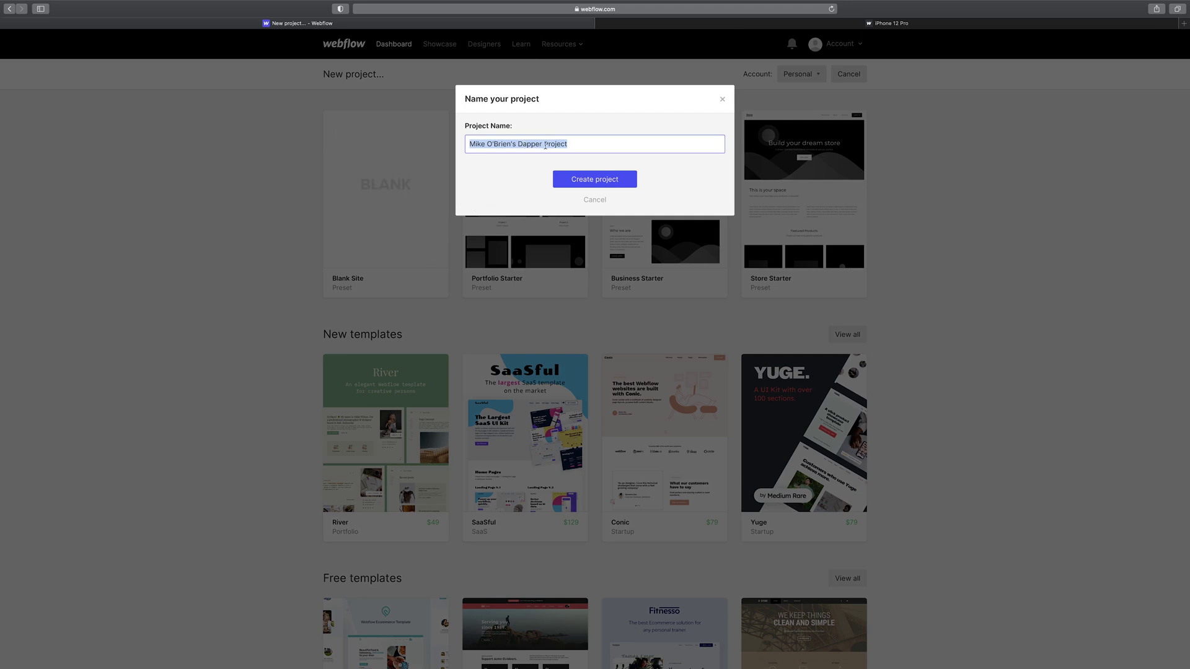
{"action": "left_click", "coordinate": [623, 179]}
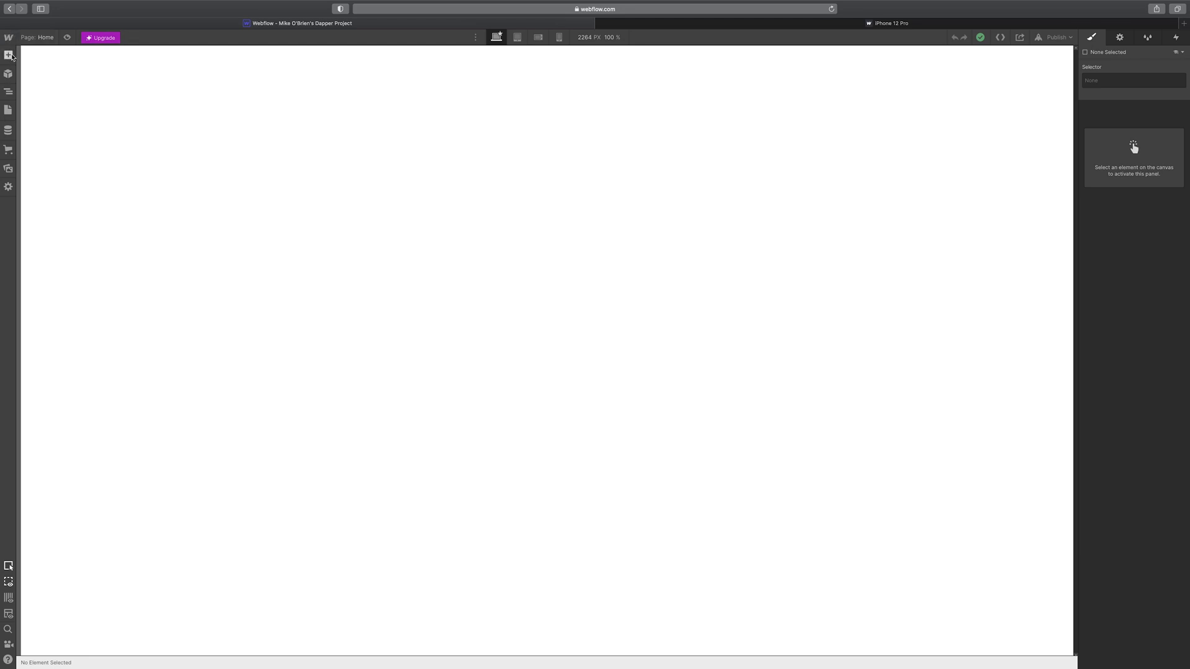
- Drag a Section element from the Layout elements onto the blank Home page
{"action": "left_click", "coordinate": [8, 55]}
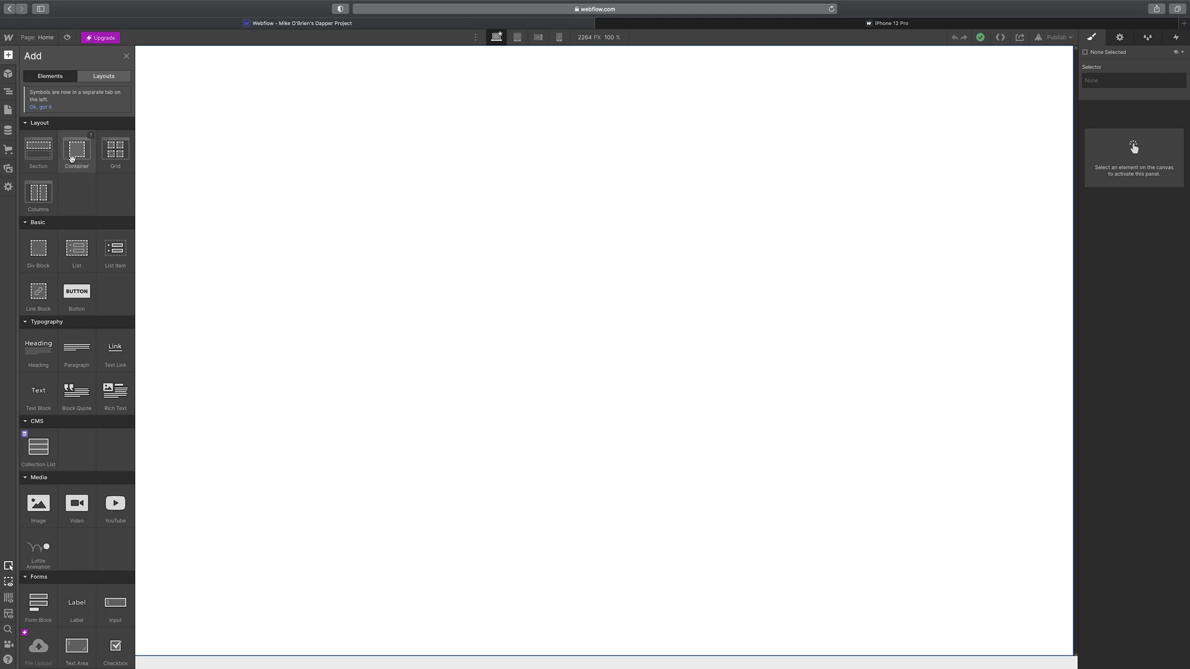
{"action": "left_click_drag", "start_coordinate": [38, 151], "coordinate": [353, 151]}
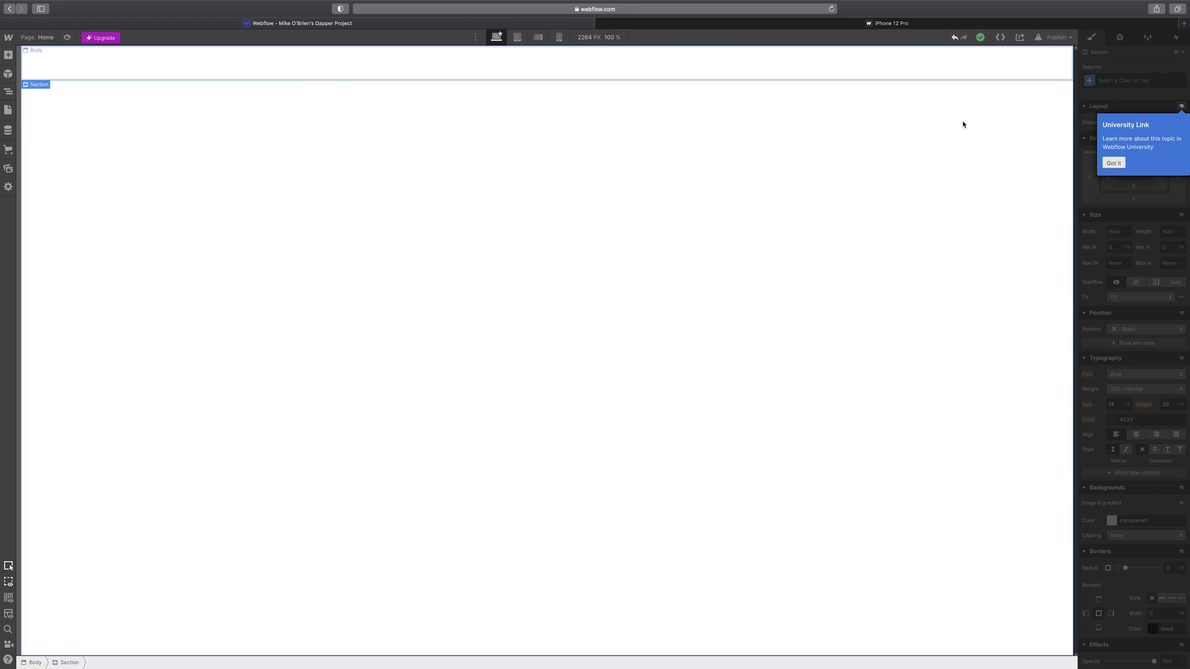
- Give the Section a deep red #aa2121 background colour and add a background image layer
{"action": "left_click", "coordinate": [1113, 163]}
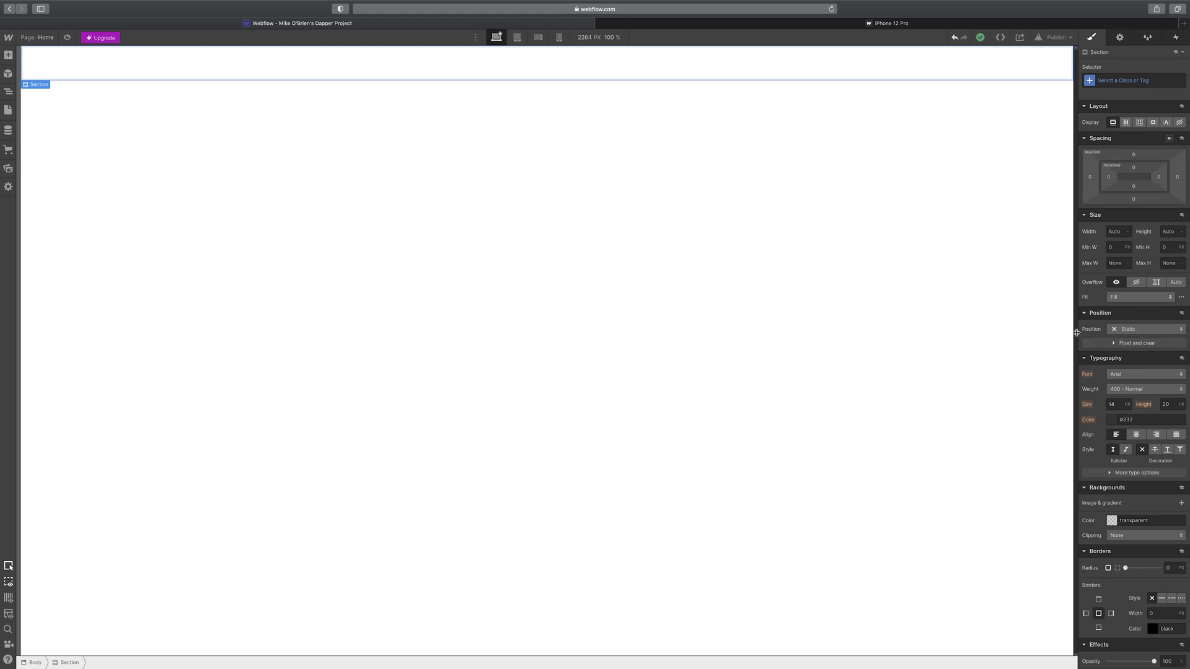
{"action": "left_click", "coordinate": [1112, 522]}
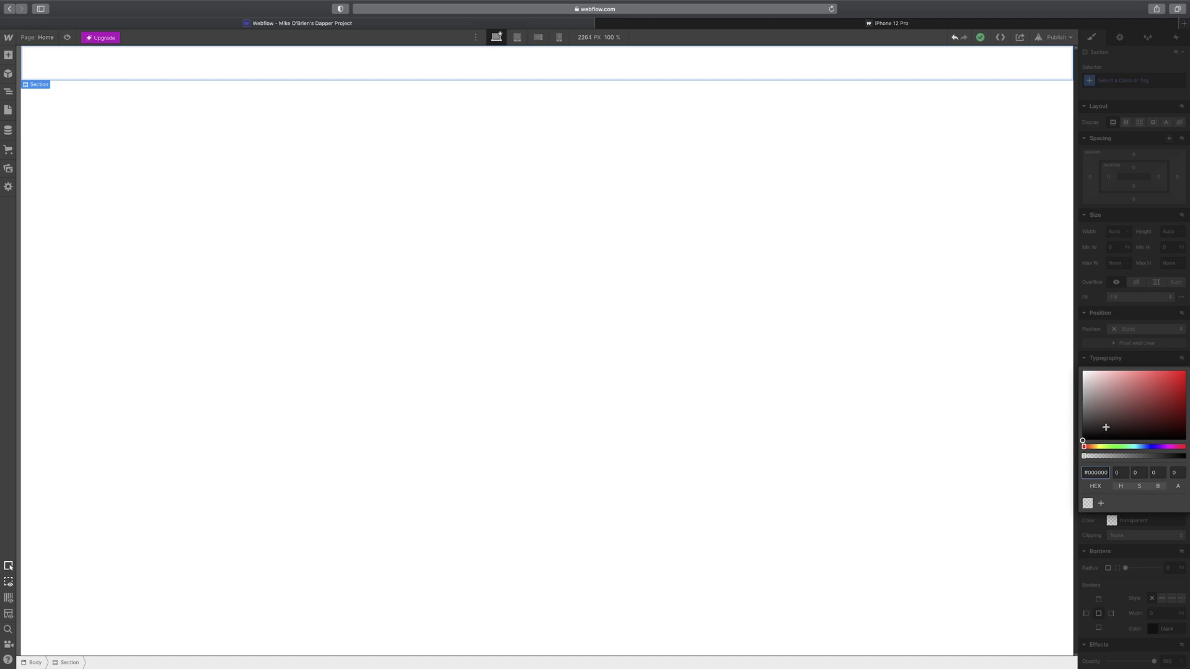
{"action": "left_click_drag", "start_coordinate": [1106, 428], "coordinate": [1163, 393]}
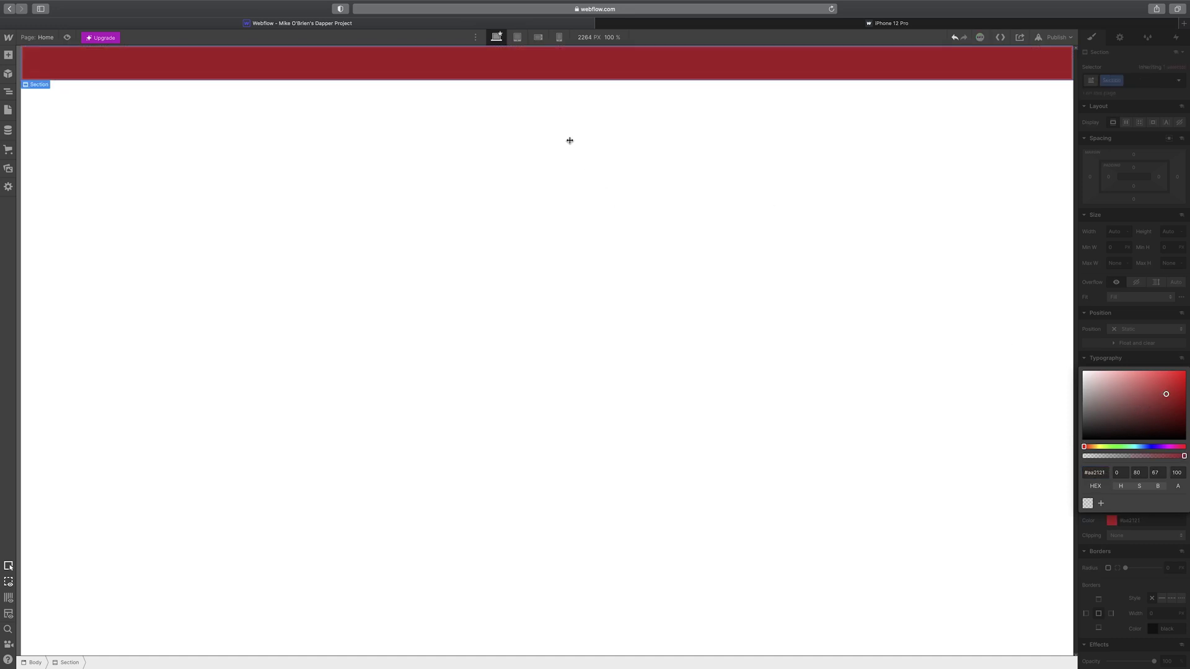
{"action": "left_click", "coordinate": [1114, 515]}
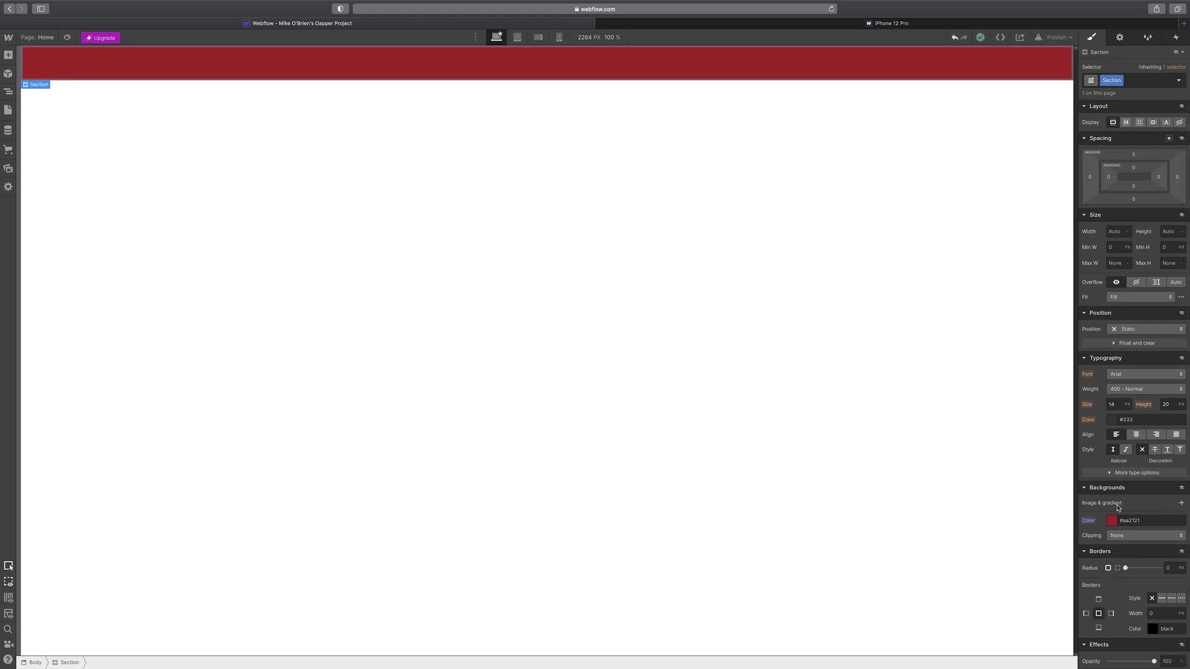
{"action": "left_click", "coordinate": [1183, 504]}
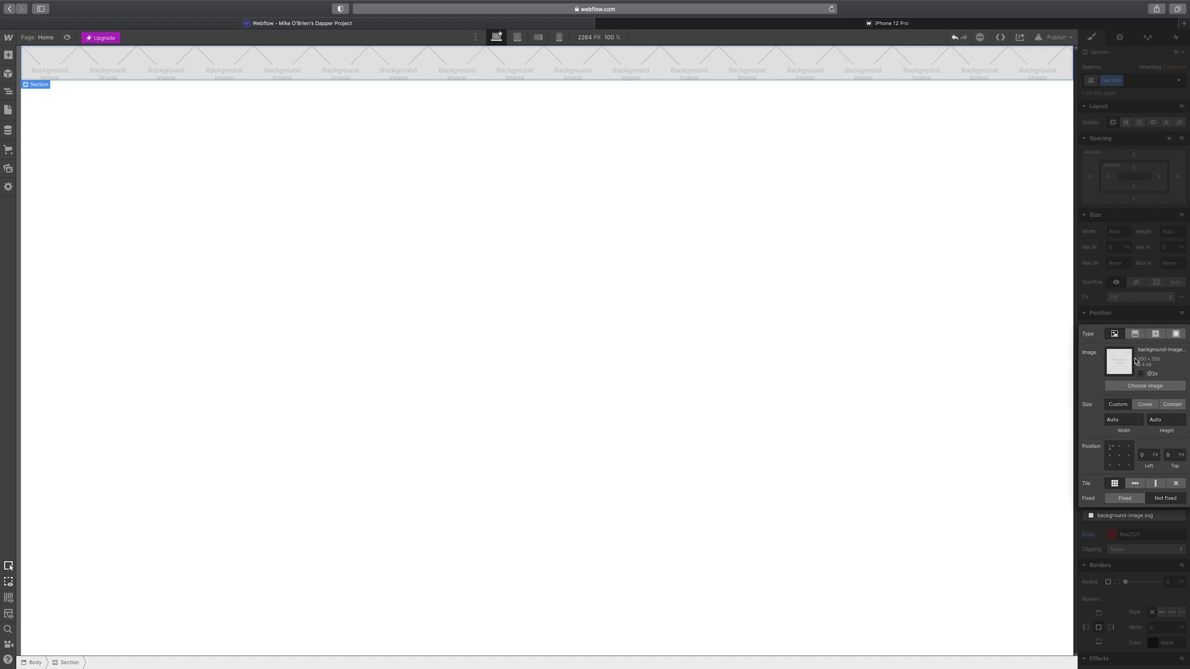
{"action": "left_click", "coordinate": [1158, 387]}
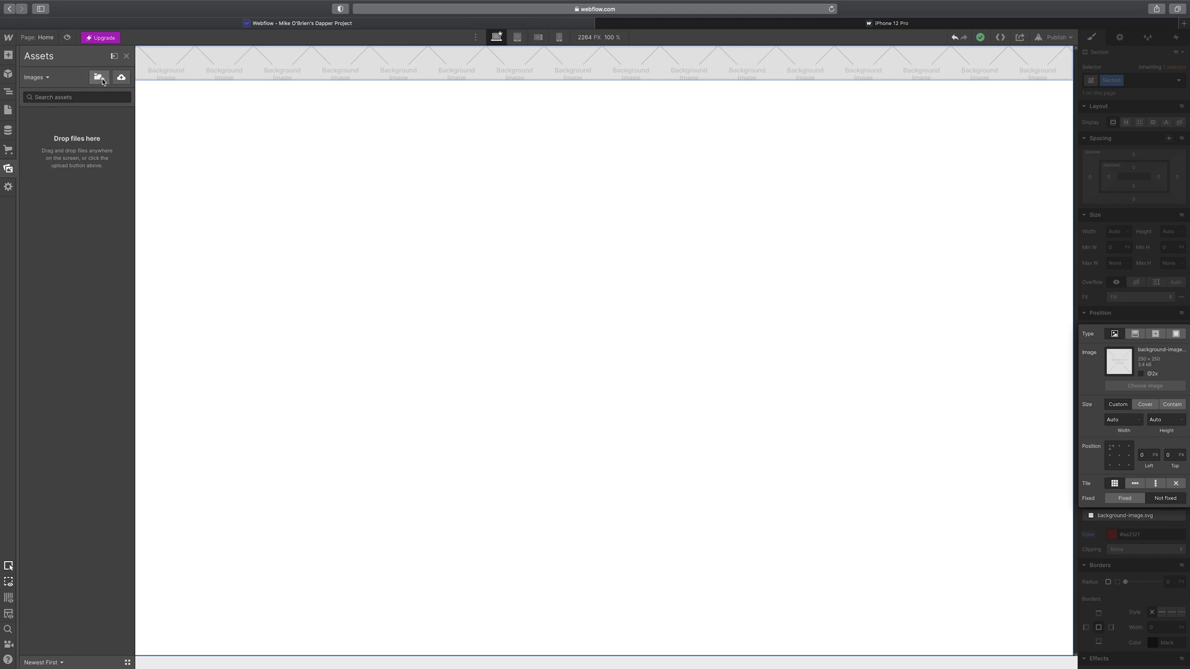
- Upload the PHILLY images and the July sample photos to the project's assets
{"action": "left_click", "coordinate": [122, 79]}
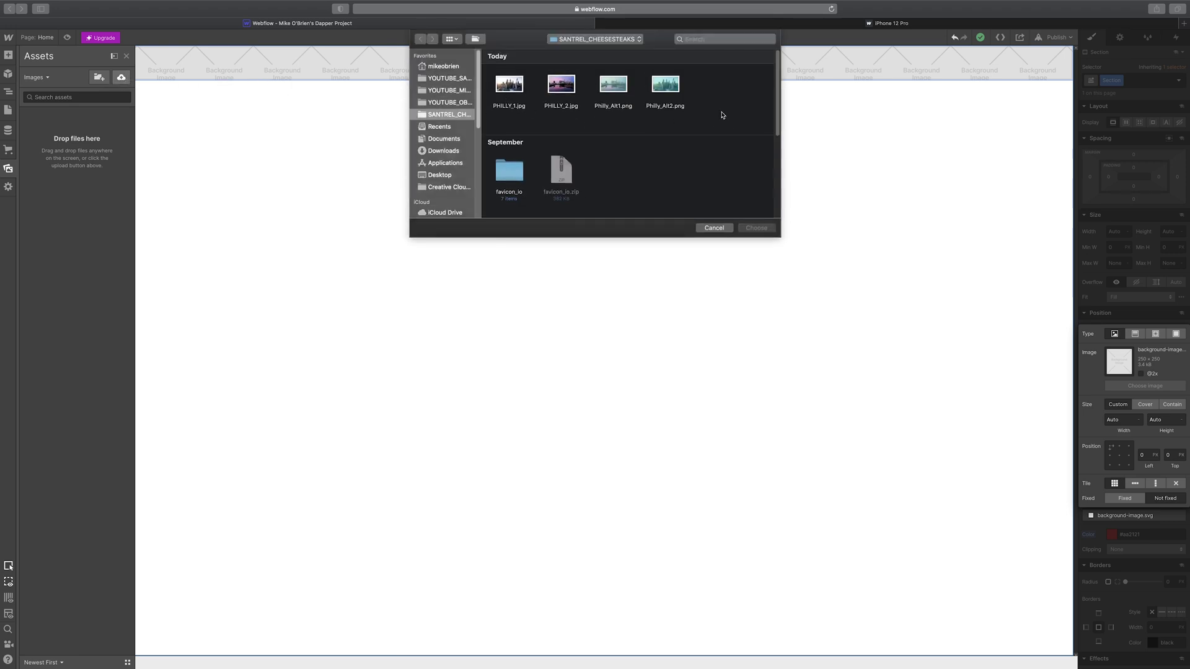
{"action": "left_click_drag", "start_coordinate": [720, 110], "coordinate": [516, 81]}
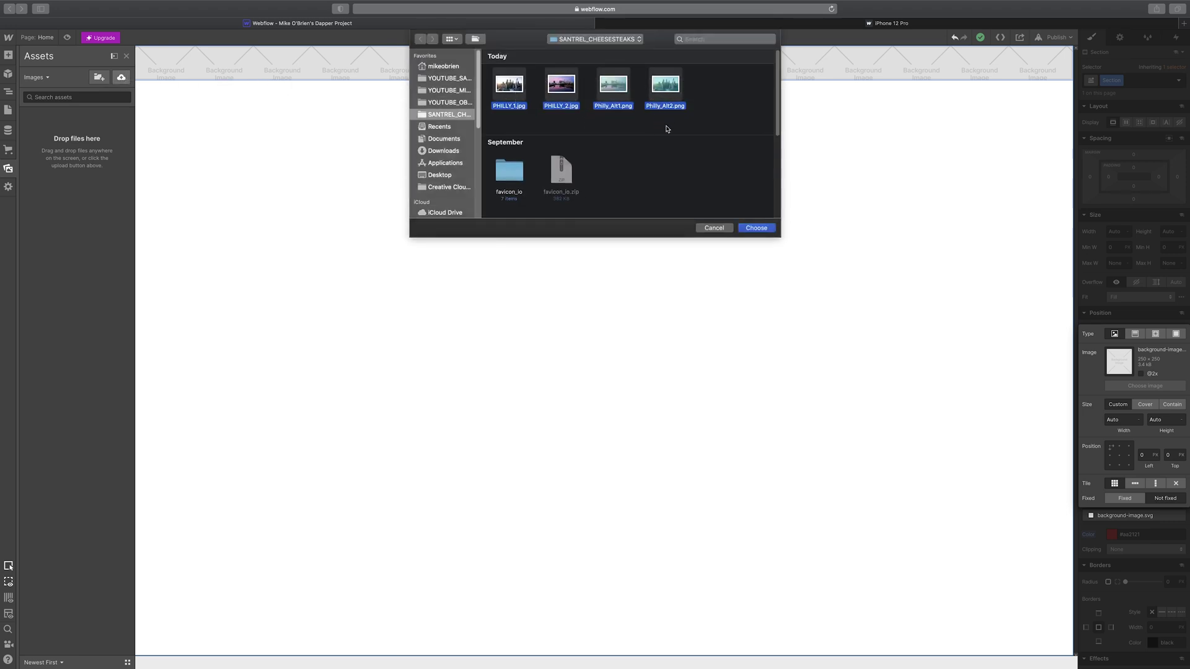
{"action": "scroll", "coordinate": [696, 174], "scroll_direction": "down", "scroll_amount": 5}
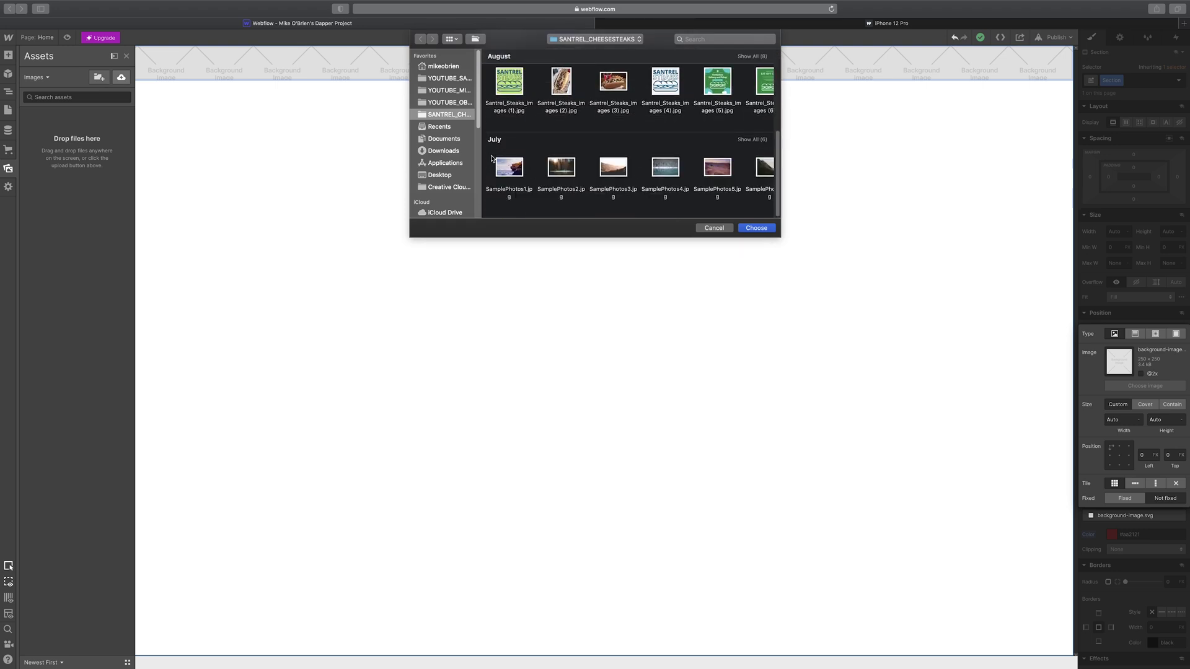
{"action": "left_click_drag", "start_coordinate": [491, 159], "coordinate": [802, 181]}
{"action": "scroll", "coordinate": [699, 176], "scroll_direction": "up", "scroll_amount": 5}
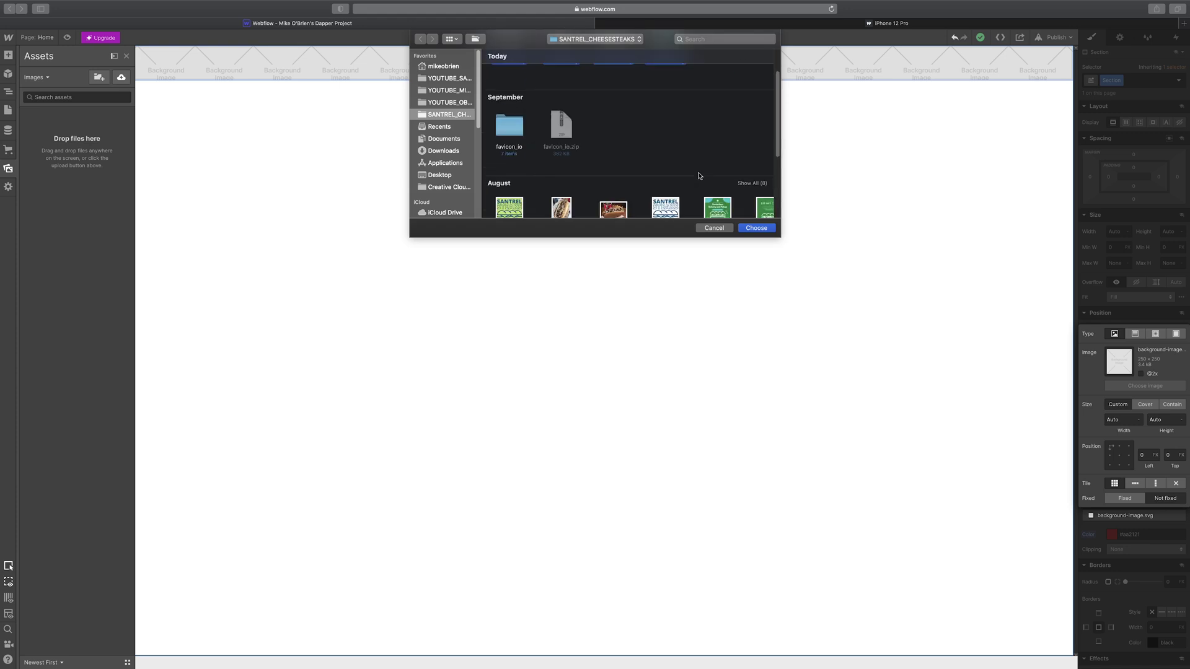
{"action": "scroll", "coordinate": [699, 176], "scroll_direction": "up", "scroll_amount": 2}
{"action": "left_click", "coordinate": [755, 228]}
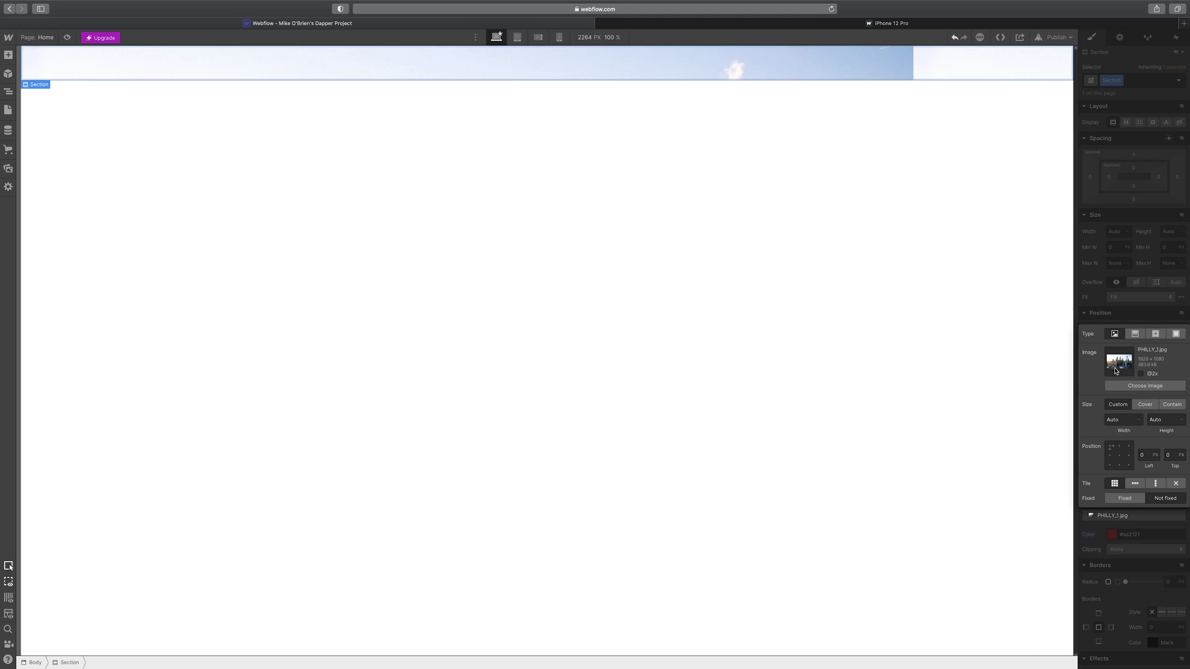
- Try several sample photos as the Section background, settling on SamplePhotos2.jpg
{"action": "left_click", "coordinate": [1122, 387]}
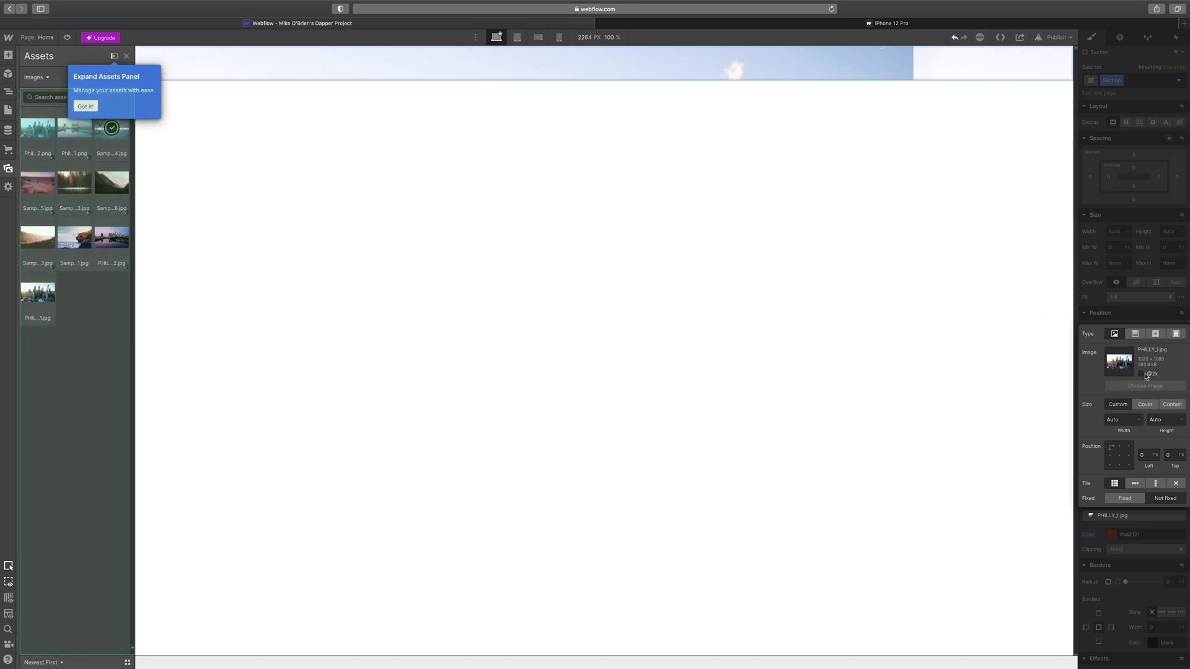
{"action": "left_click", "coordinate": [111, 129]}
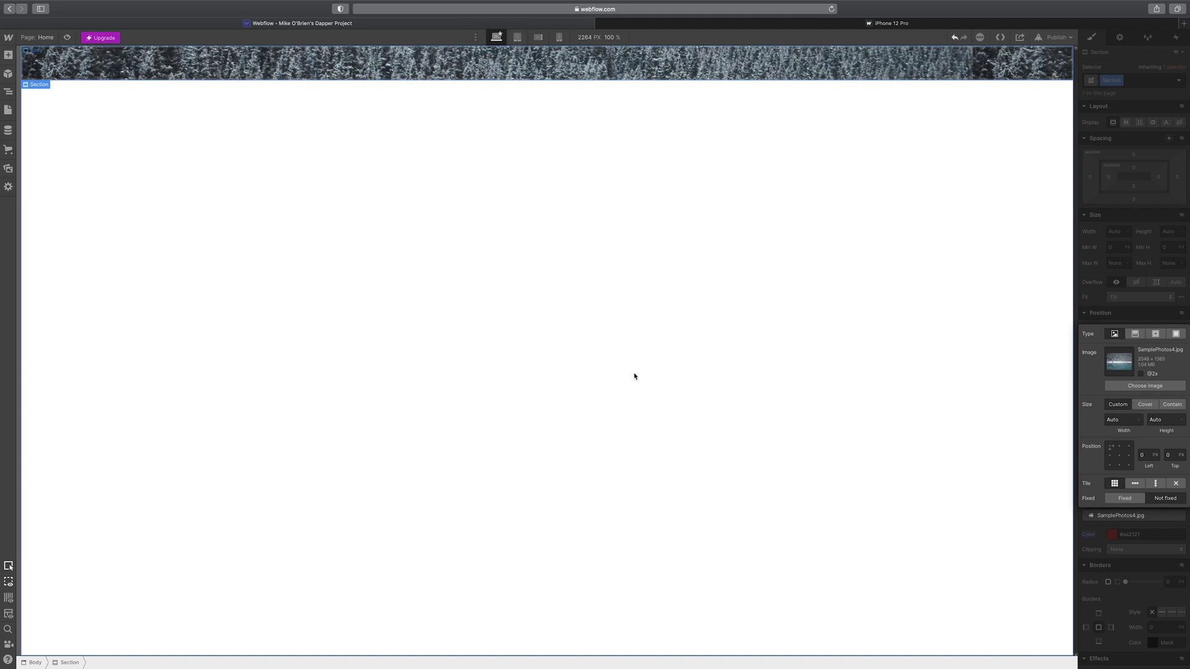
{"action": "left_click", "coordinate": [1139, 387]}
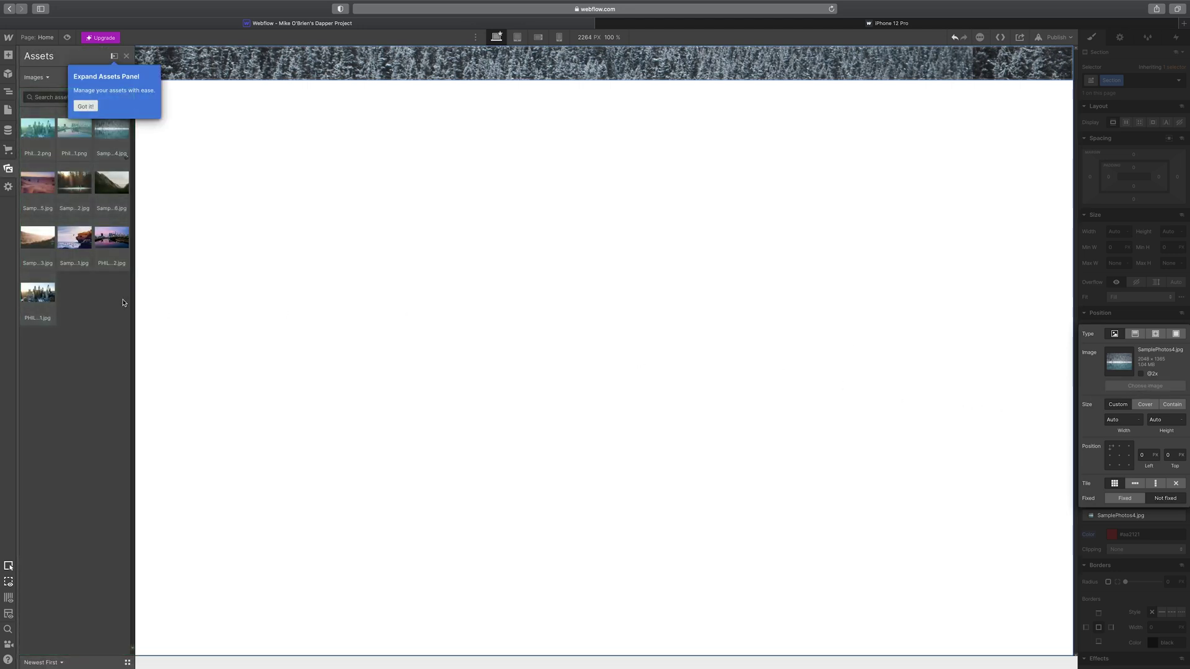
{"action": "left_click", "coordinate": [53, 237]}
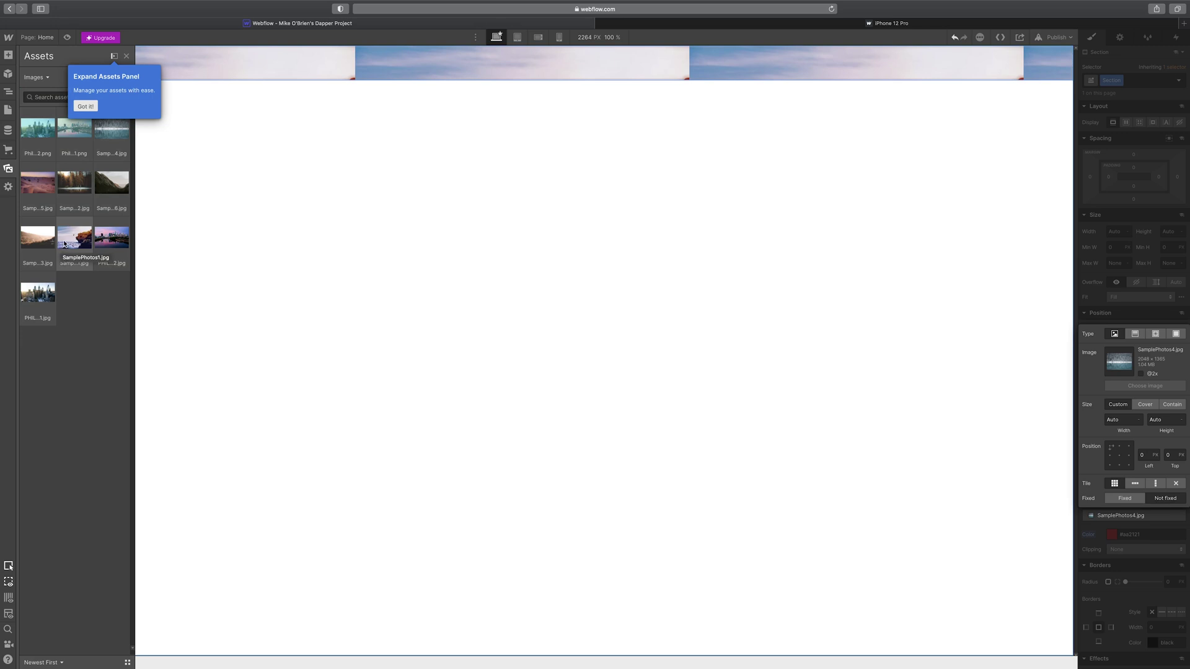
{"action": "left_click", "coordinate": [76, 185]}
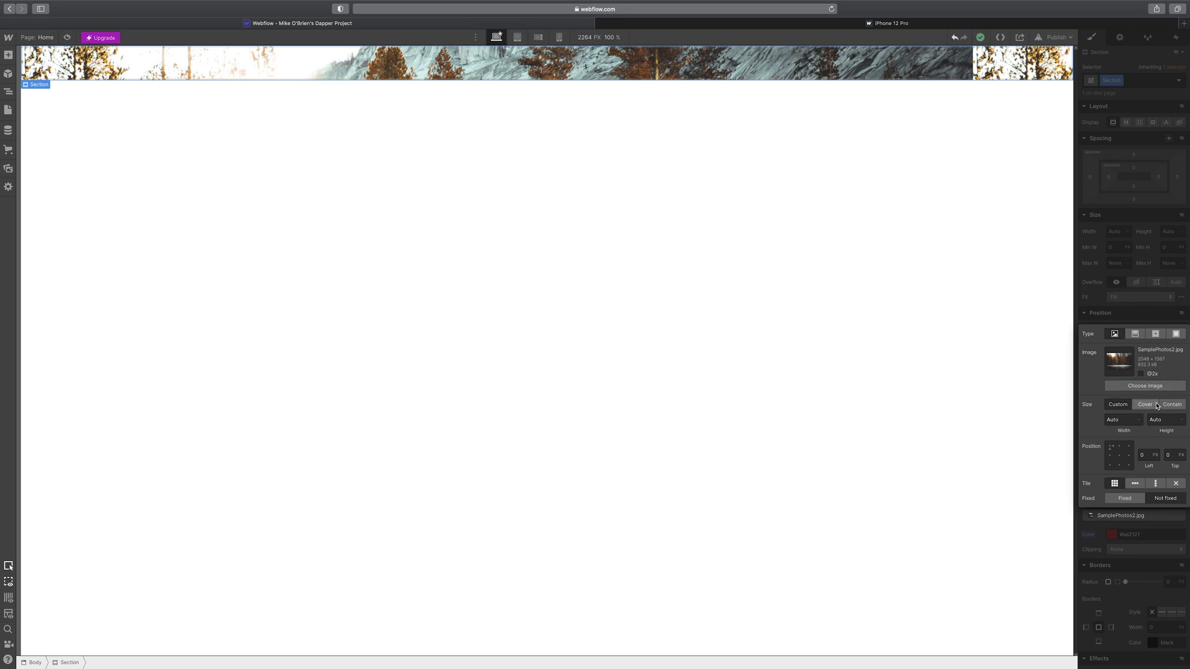
- Greatly enlarge the Section's top and bottom padding so the forest fills a tall hero
{"action": "left_click", "coordinate": [1134, 190]}
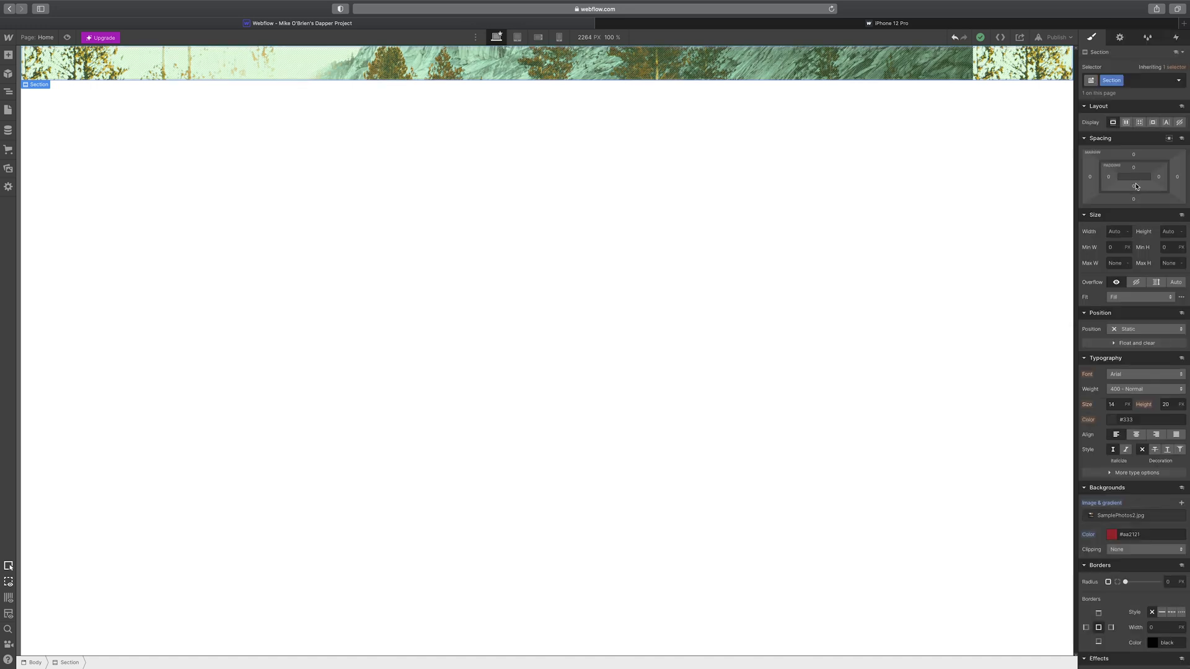
{"action": "left_click", "coordinate": [1134, 189]}
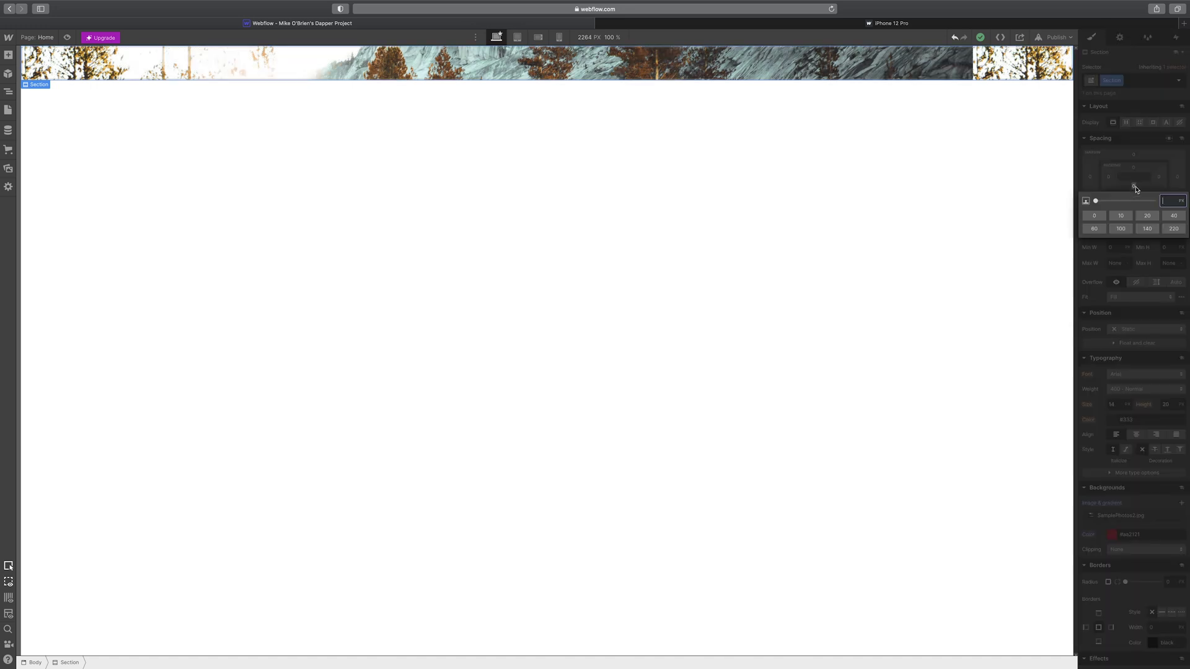
{"action": "left_click_drag", "start_coordinate": [1094, 202], "coordinate": [1096, 201]}
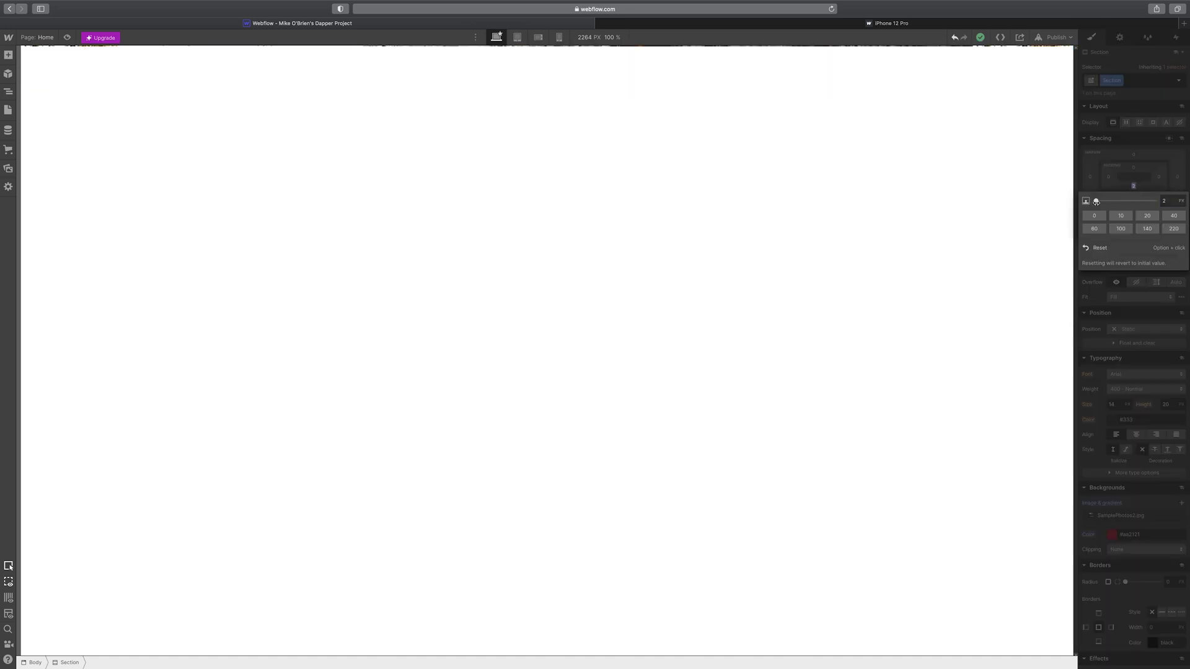
{"action": "left_click", "coordinate": [1138, 171]}
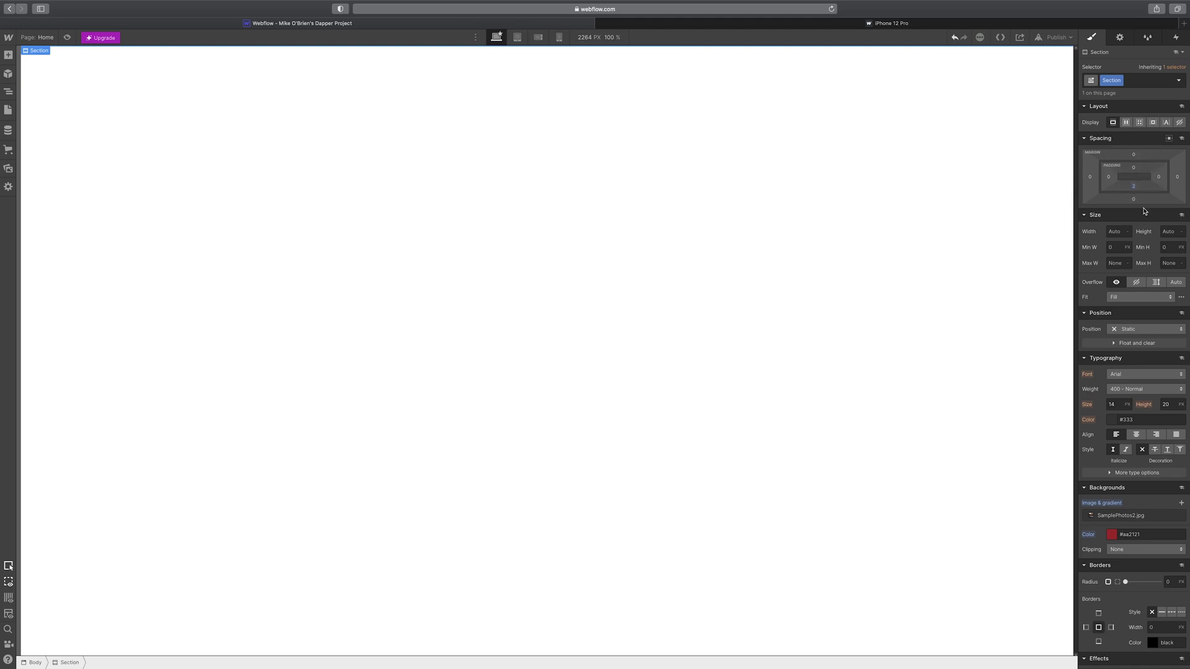
{"action": "left_click_drag", "start_coordinate": [1134, 194], "coordinate": [1156, 15]}
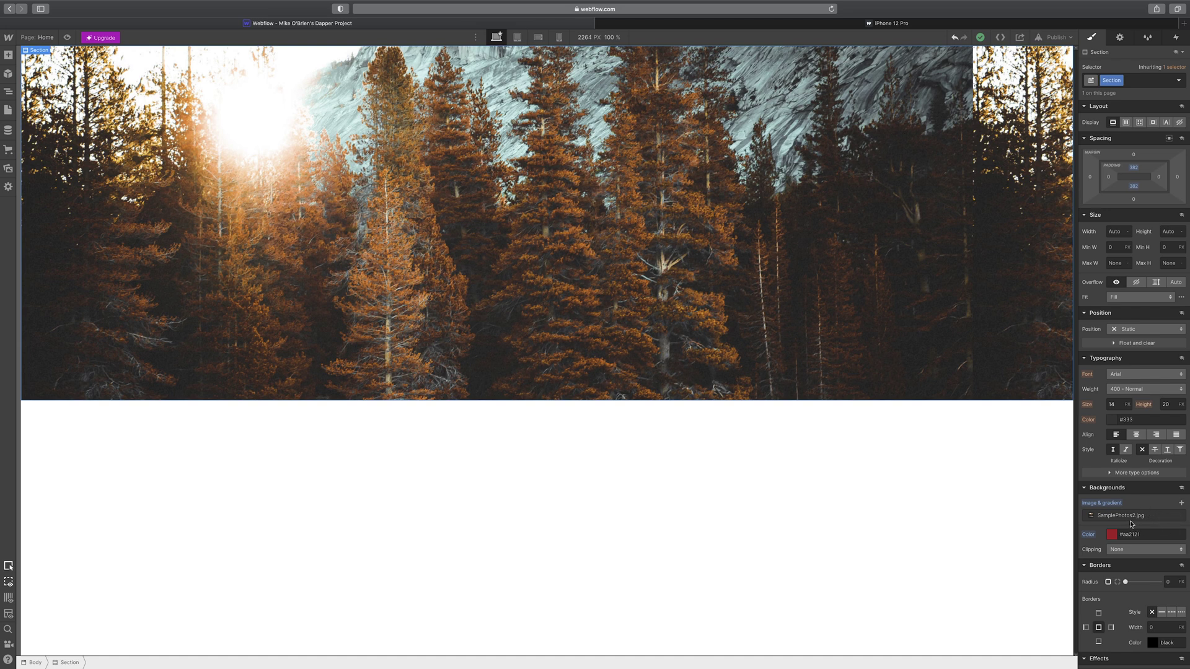
- Keep background clipping at None and add a second background layer using SamplePhotos2.jpg
{"action": "scroll", "coordinate": [1132, 525], "scroll_direction": "down", "scroll_amount": 1}
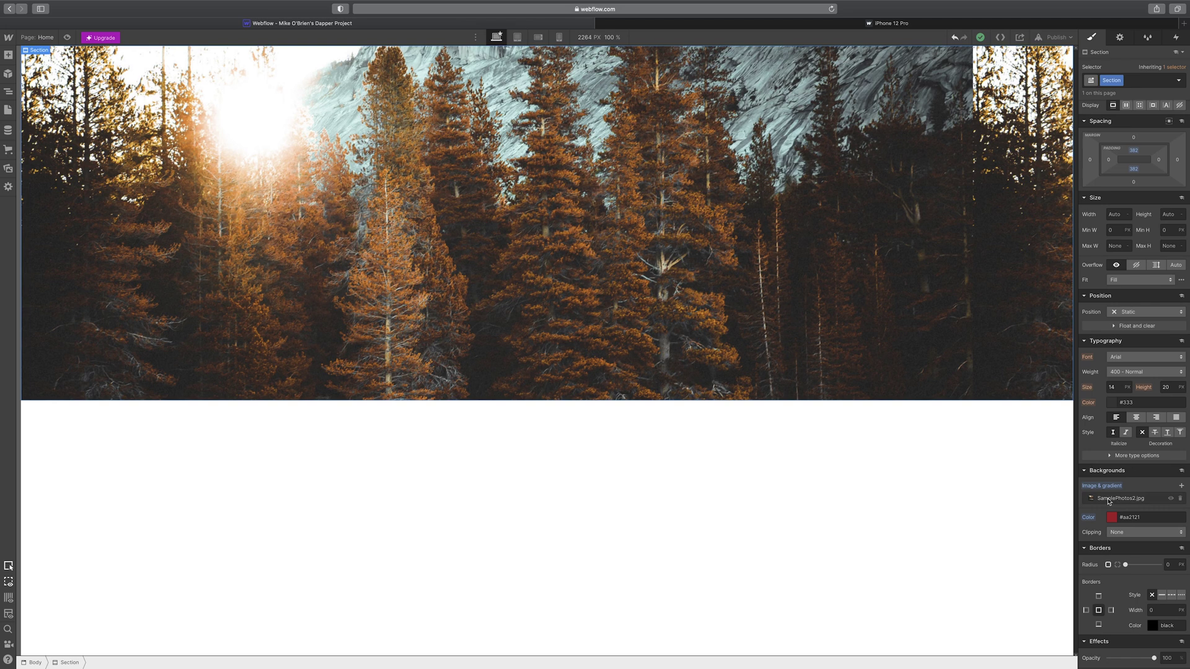
{"action": "left_click", "coordinate": [1123, 533]}
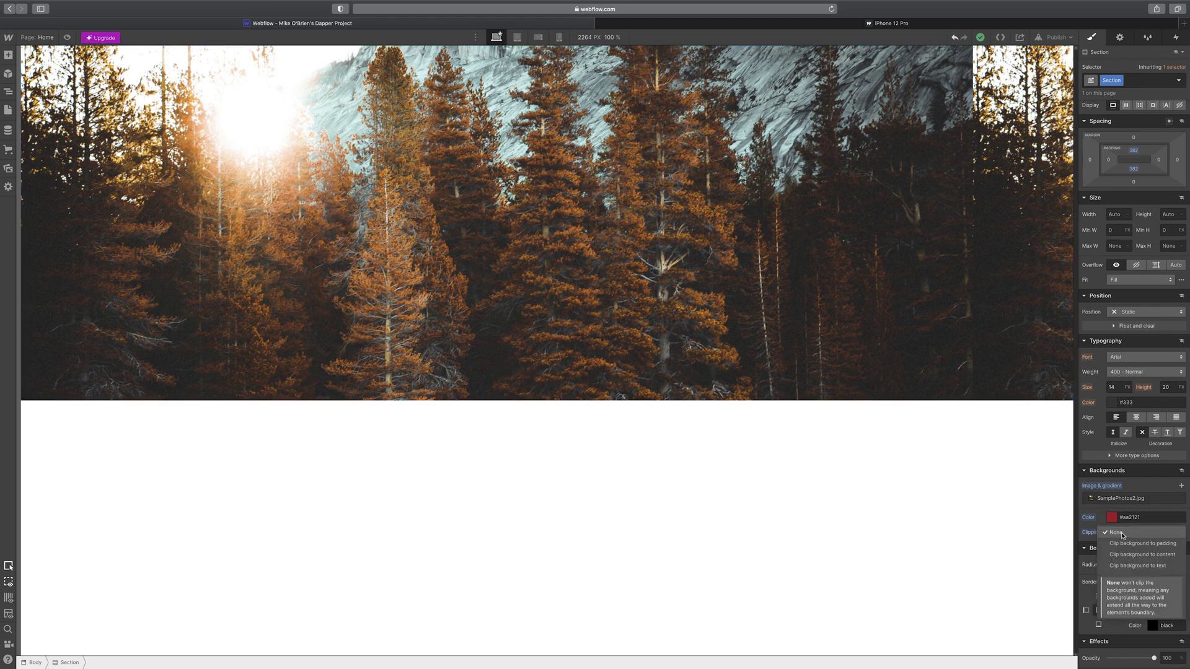
{"action": "left_click", "coordinate": [1122, 534]}
{"action": "scroll", "coordinate": [1116, 530], "scroll_direction": "down", "scroll_amount": 5}
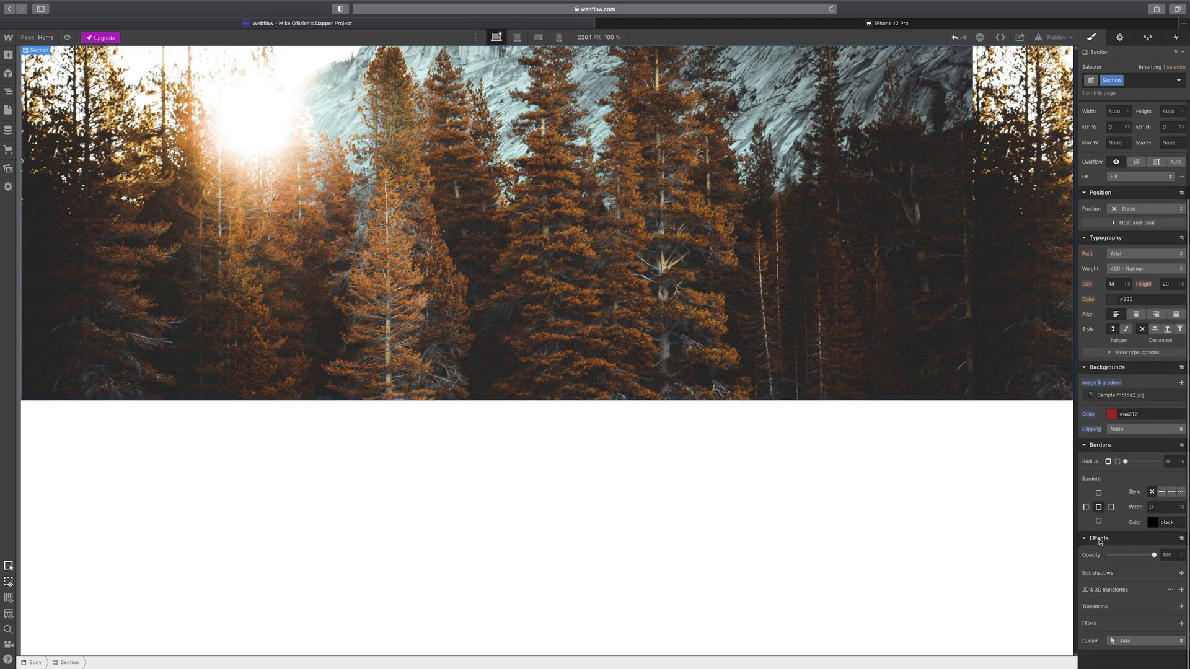
{"action": "left_click", "coordinate": [1182, 382]}
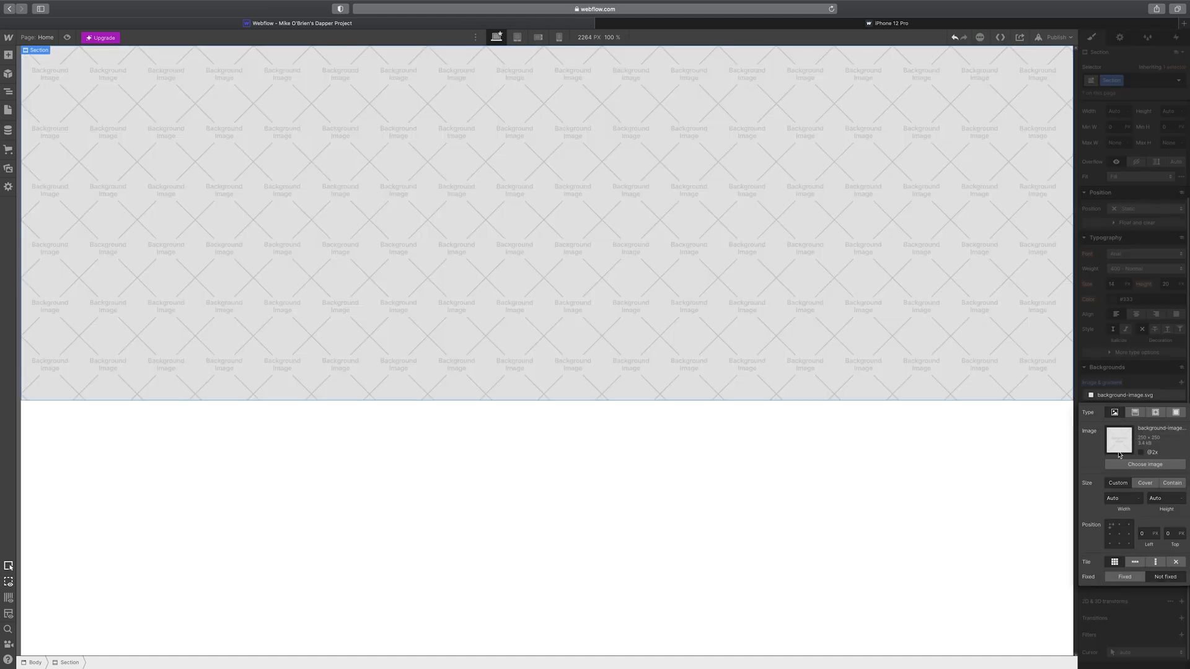
{"action": "left_click", "coordinate": [1144, 464]}
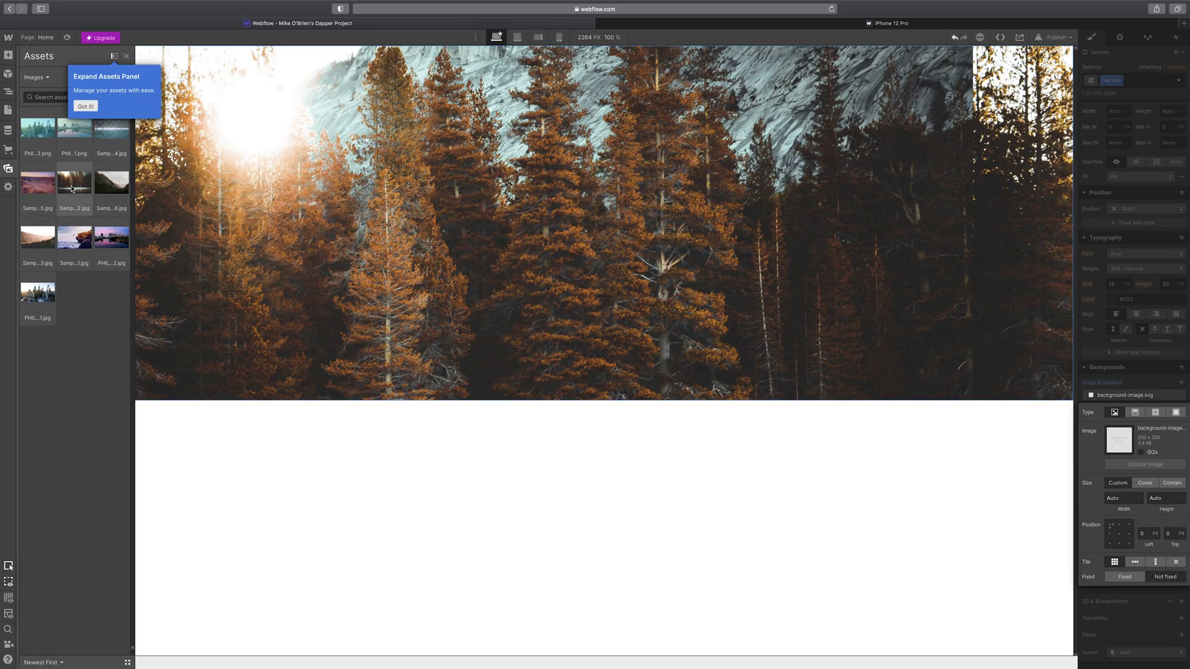
{"action": "left_click", "coordinate": [72, 188]}
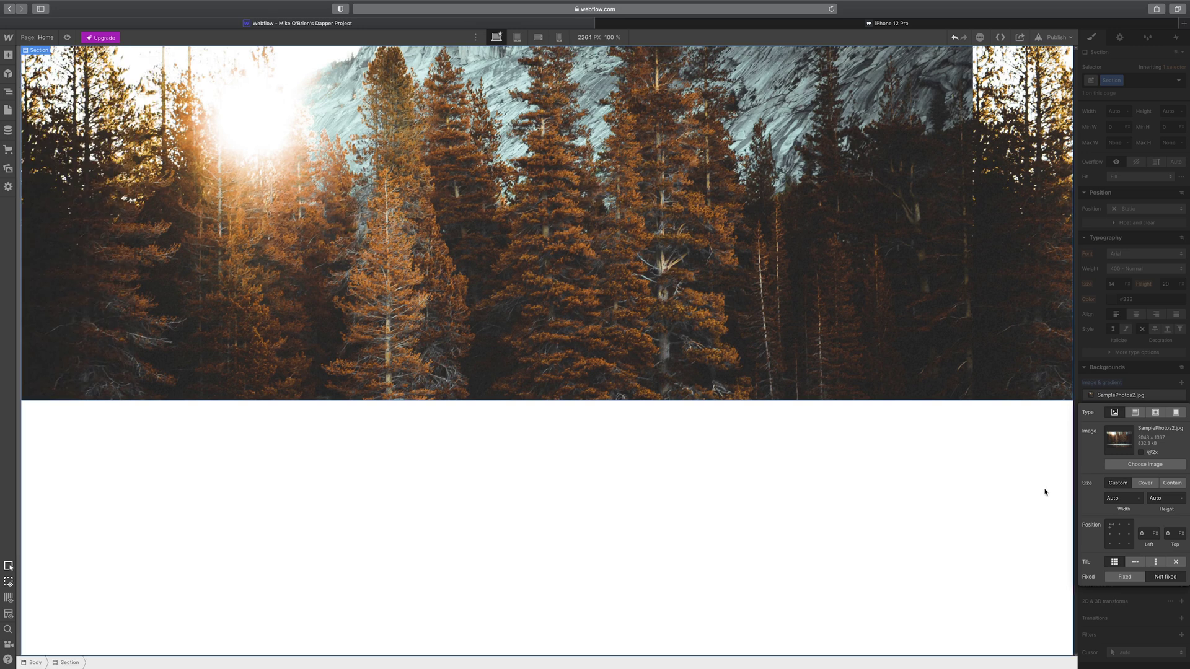
- Set the new background layer's size to Cover with a fixed attachment
{"action": "left_click", "coordinate": [1146, 484]}
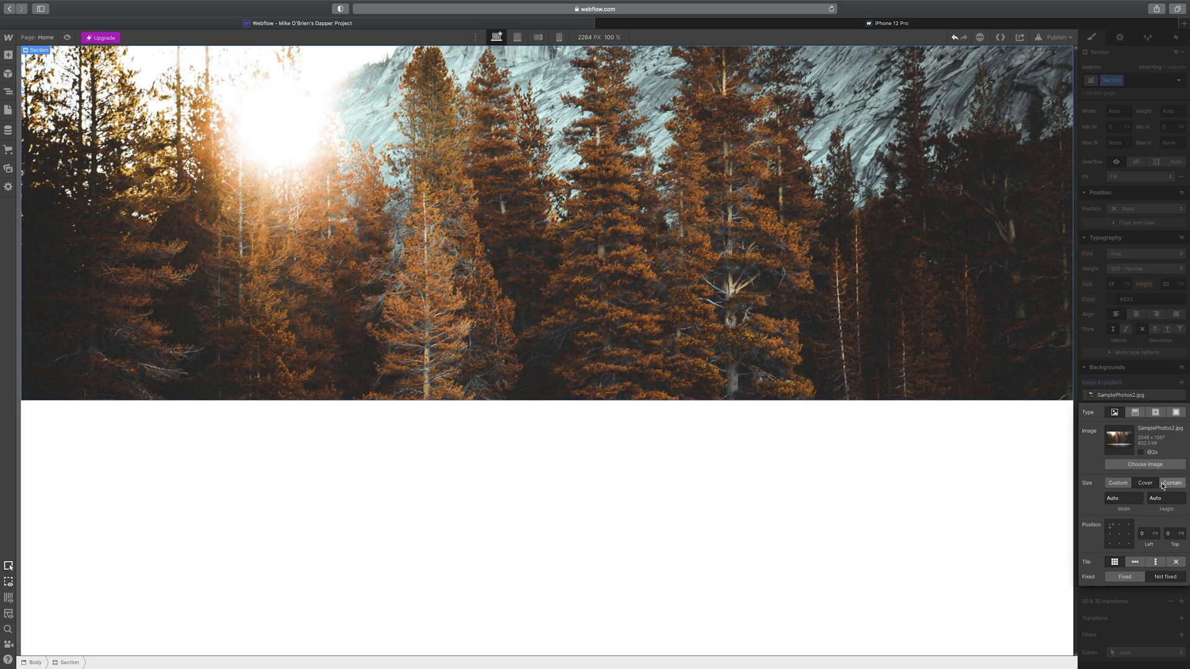
{"action": "left_click", "coordinate": [1171, 484]}
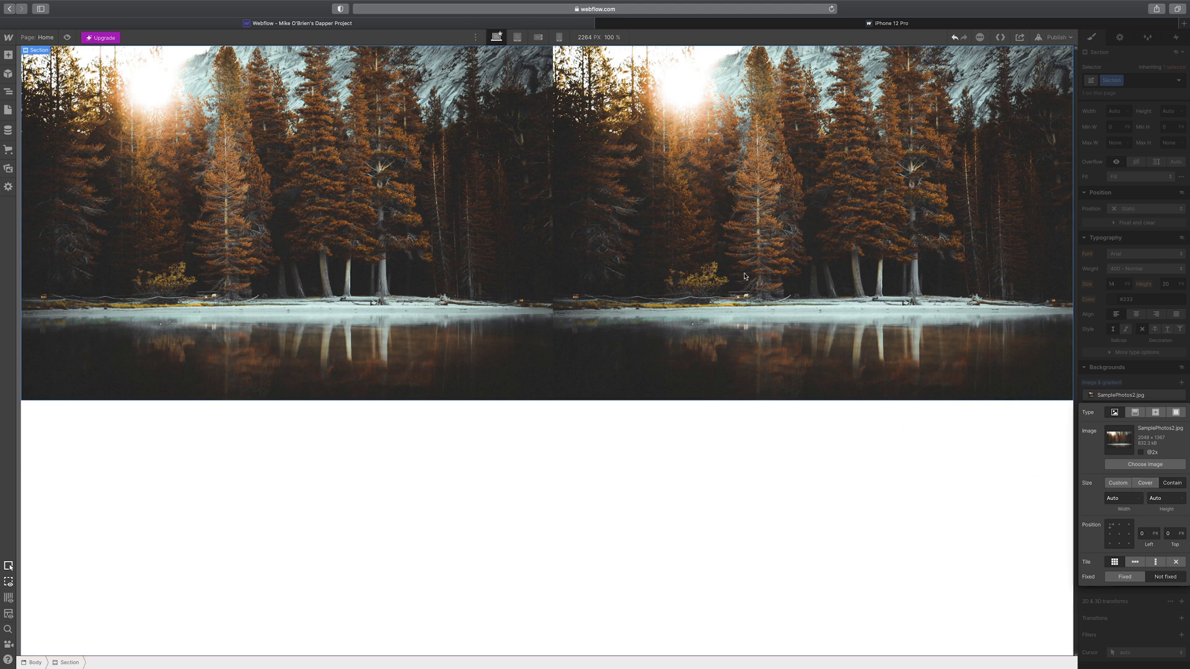
{"action": "left_click", "coordinate": [1144, 483]}
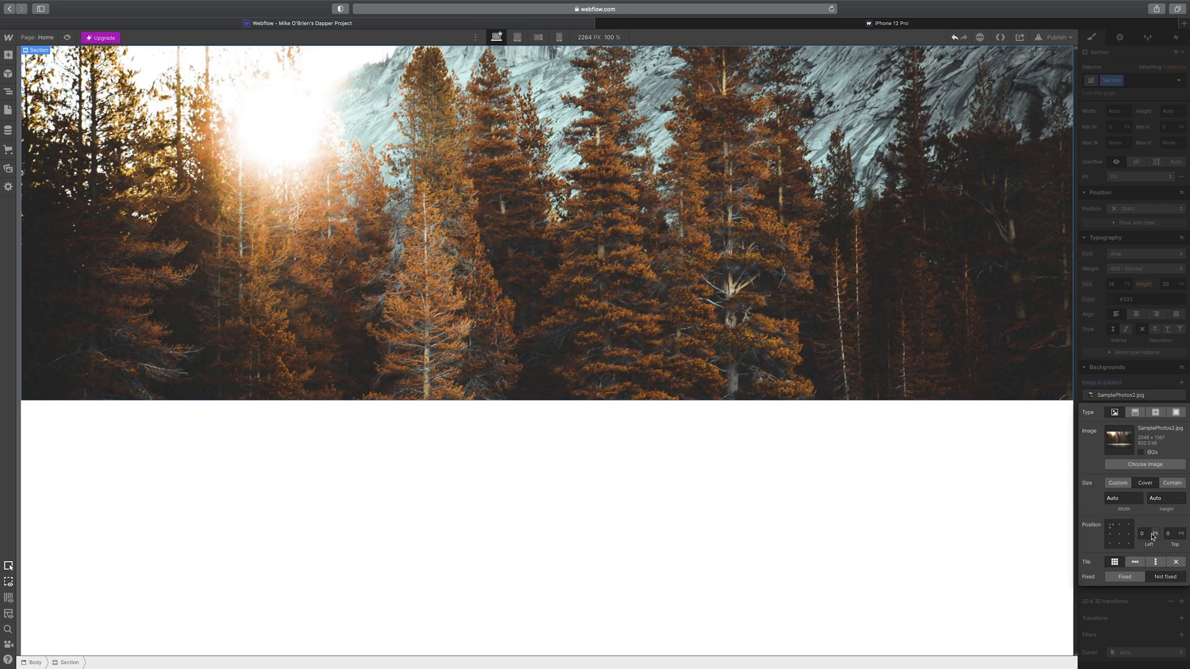
{"action": "left_click", "coordinate": [1169, 533]}
{"action": "left_click", "coordinate": [1165, 577]}
{"action": "left_click", "coordinate": [1168, 533]}
{"action": "left_click", "coordinate": [1159, 579]}
- Offset the background layer upward with a Top position of -150 px
{"action": "left_click", "coordinate": [1170, 535]}
{"action": "type", "text": "15"}
{"action": "key", "text": "Return"}
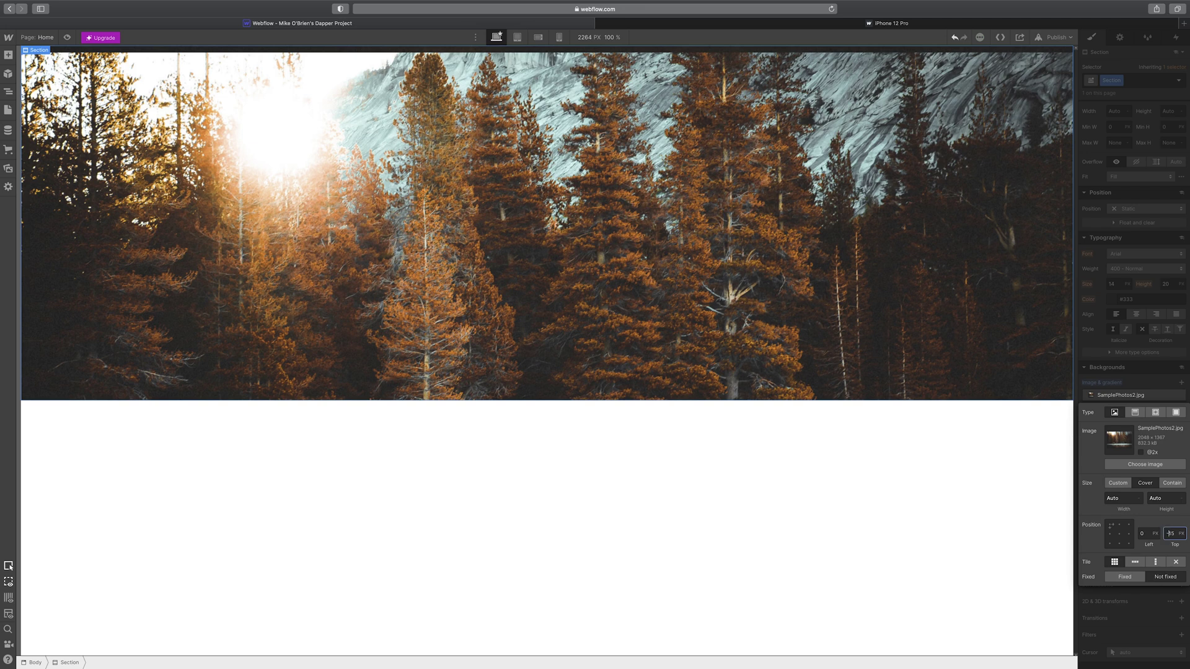
{"action": "key", "text": "shift+Down"}
{"action": "key", "text": "shift+Down"}
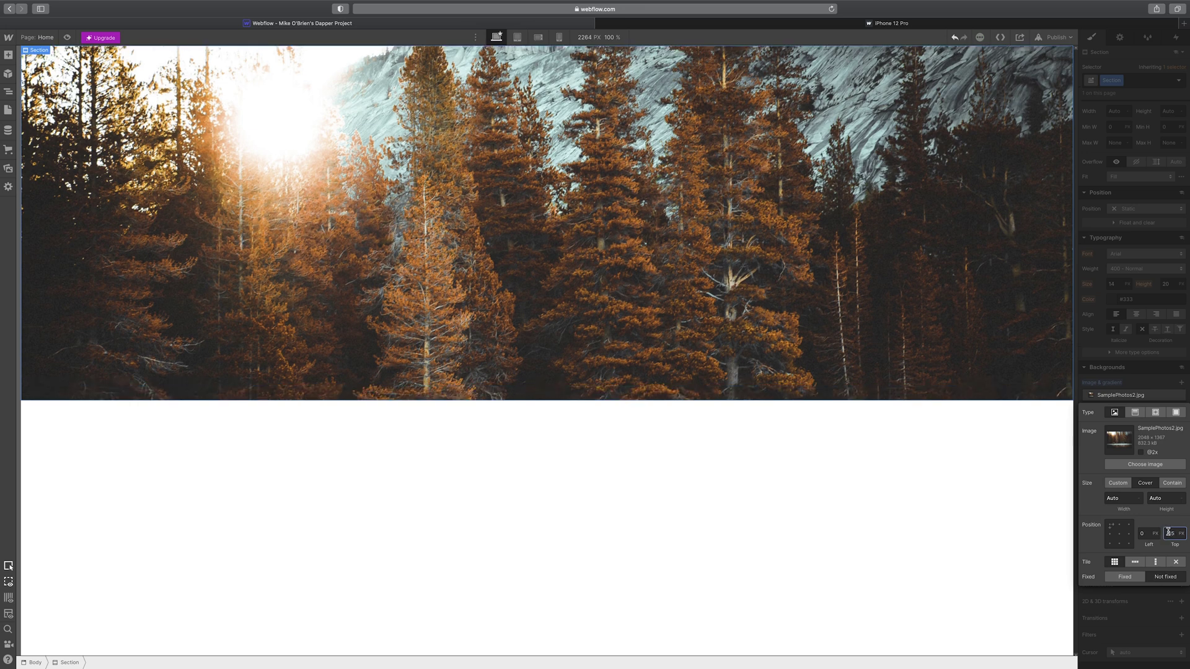
{"action": "key", "text": "Return"}
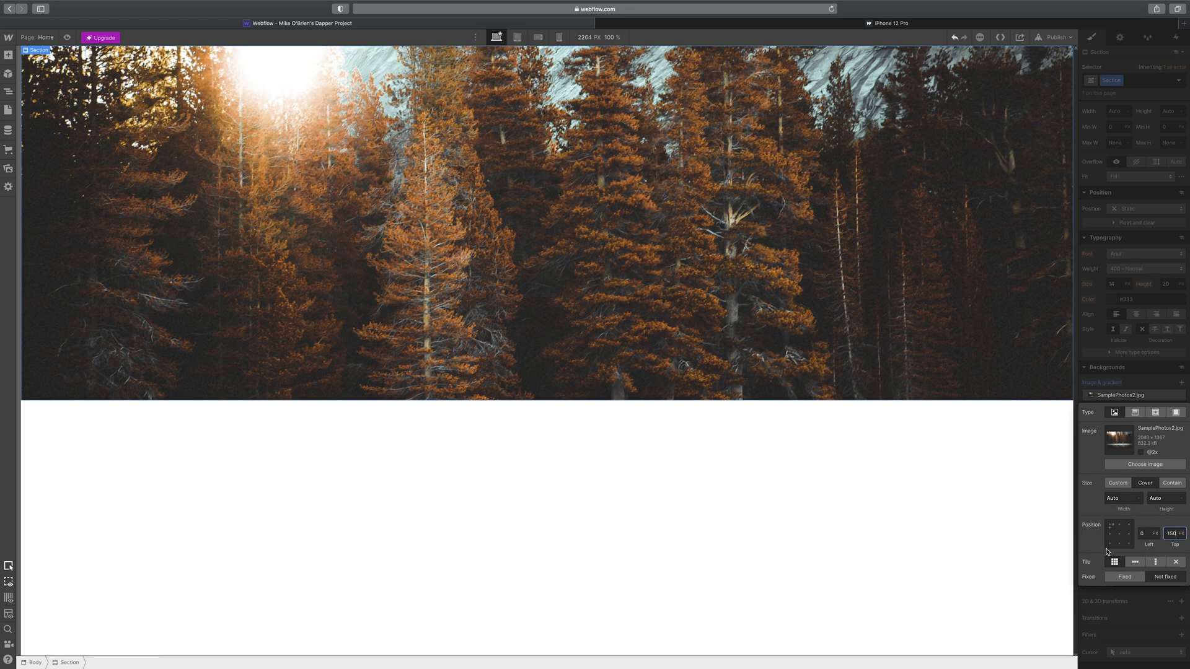
{"action": "left_click", "coordinate": [1100, 119]}
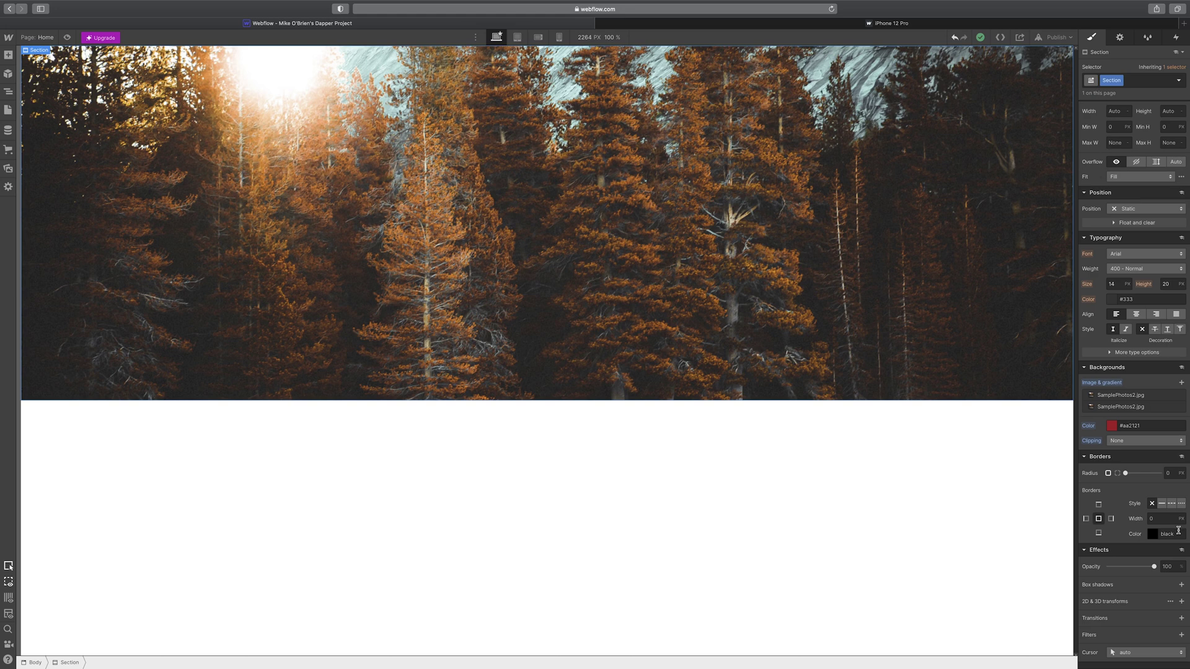
- Replace the trial container and heading with a fresh empty Container in the hero section
{"action": "left_click", "coordinate": [7, 55]}
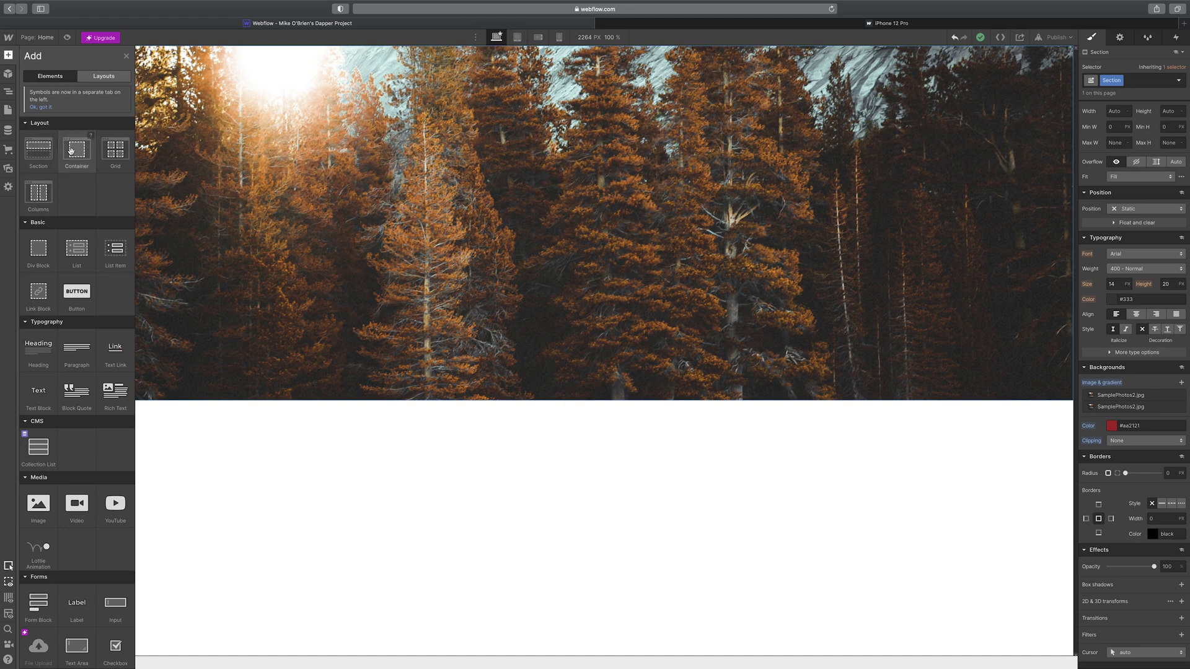
{"action": "left_click_drag", "start_coordinate": [81, 153], "coordinate": [527, 192]}
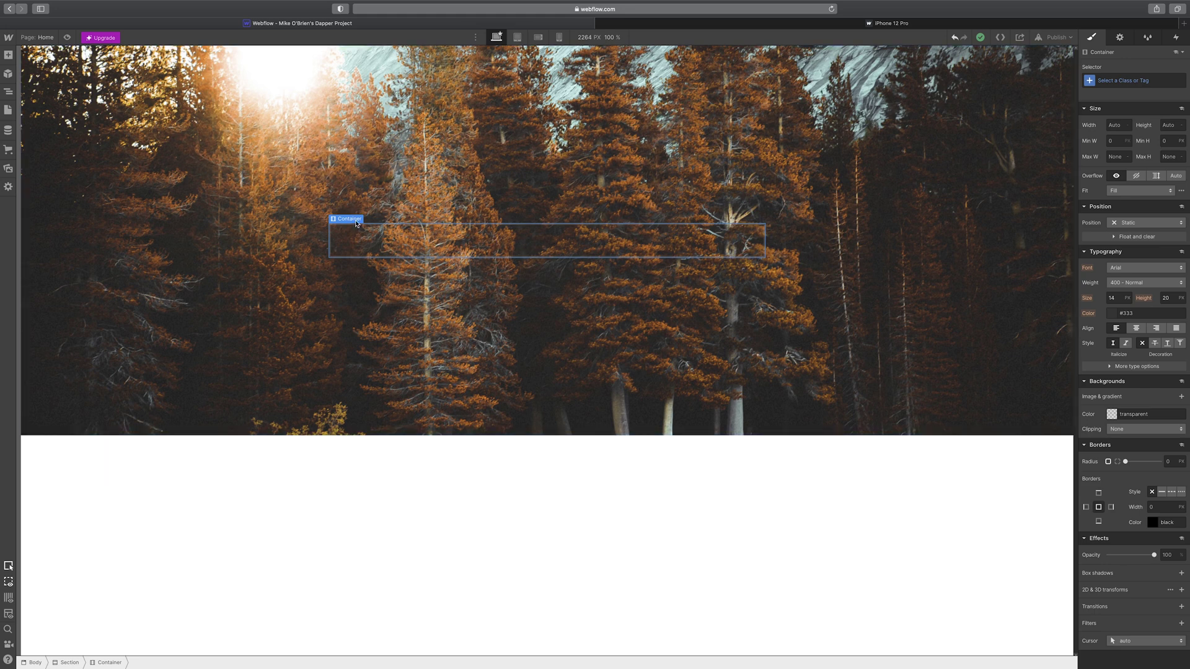
{"action": "key", "text": "Delete"}
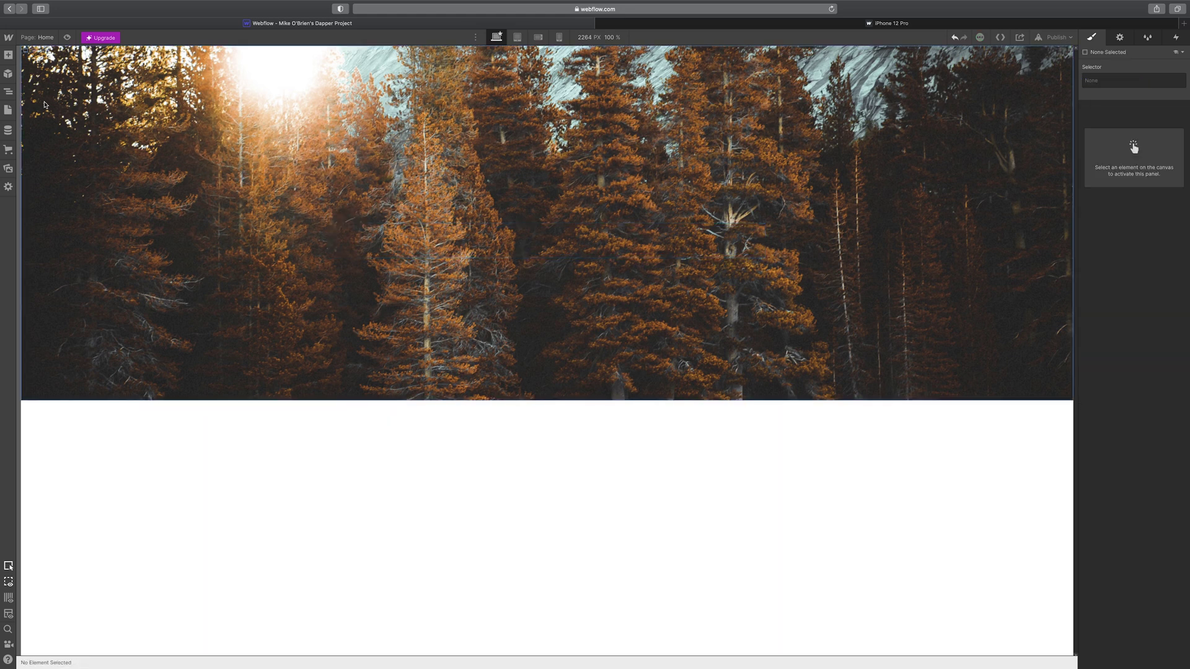
{"action": "left_click", "coordinate": [12, 58]}
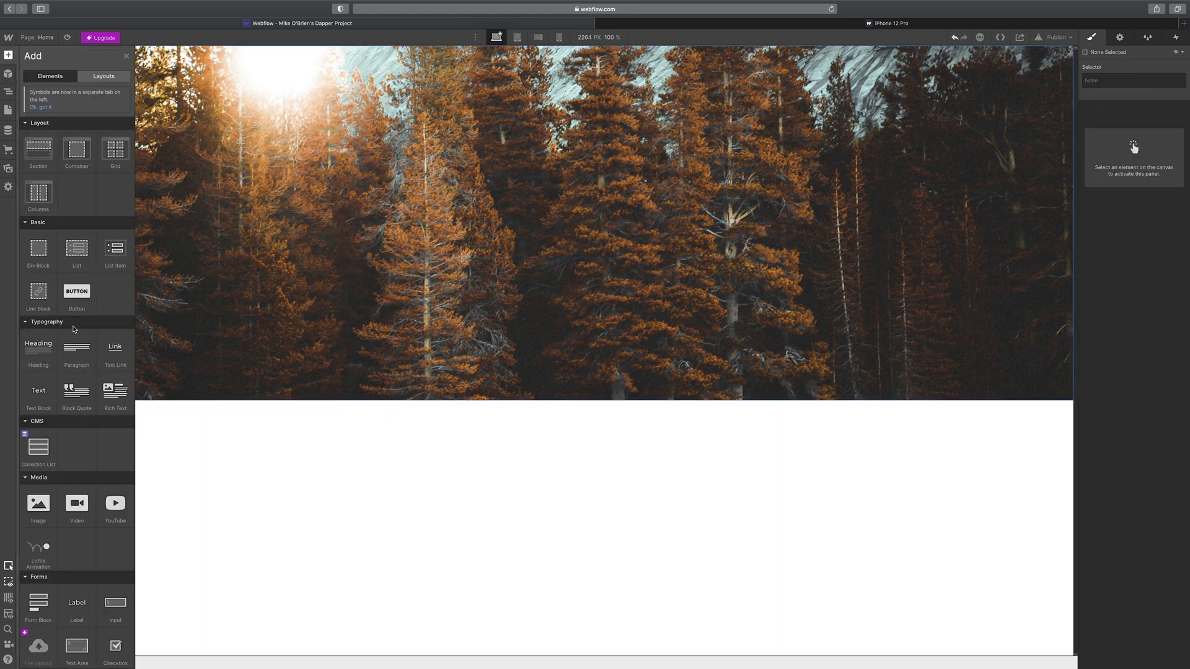
{"action": "left_click_drag", "start_coordinate": [39, 351], "coordinate": [339, 228]}
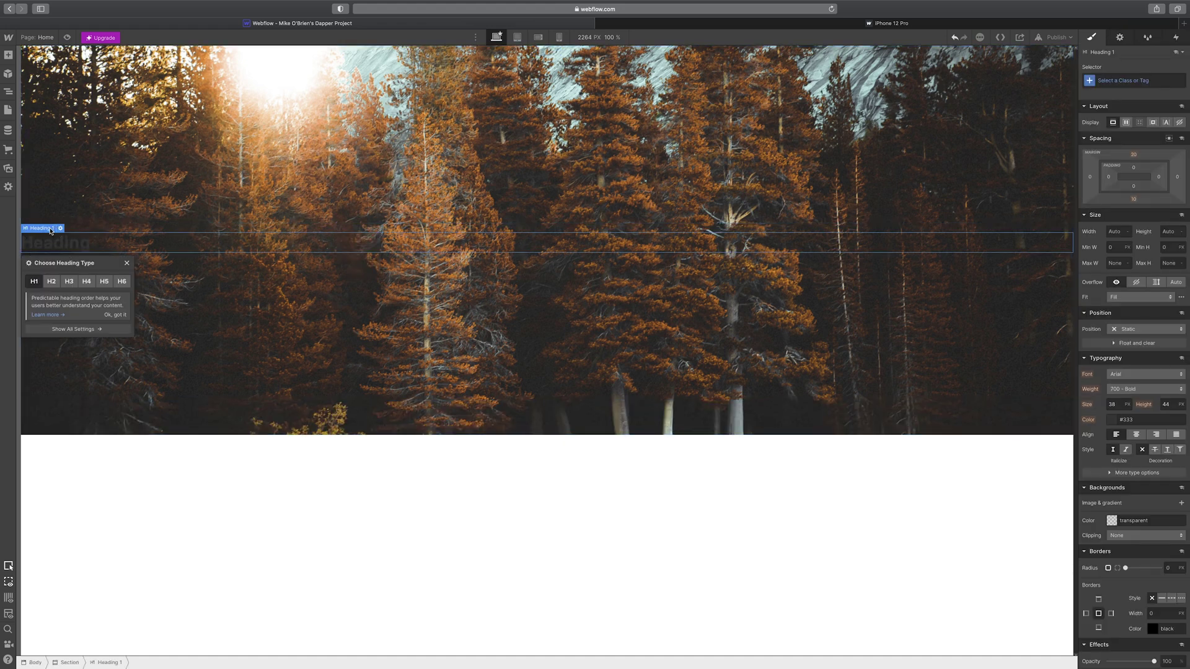
{"action": "key", "text": "Delete"}
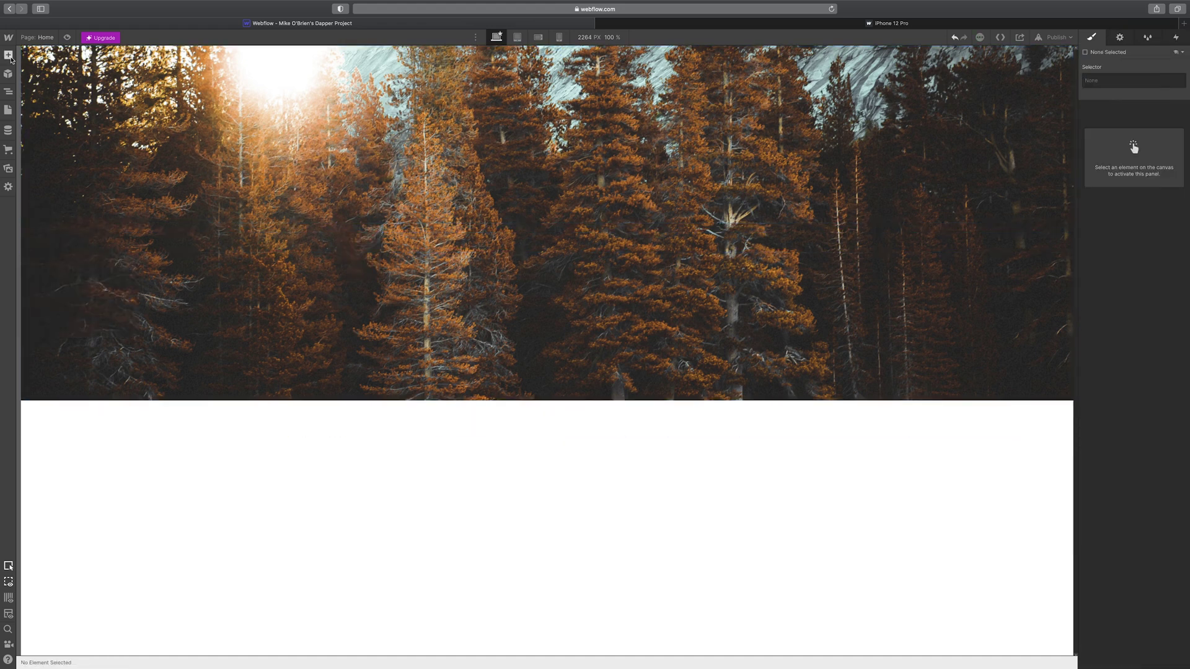
{"action": "left_click", "coordinate": [8, 55]}
{"action": "left_click_drag", "start_coordinate": [78, 150], "coordinate": [432, 178]}
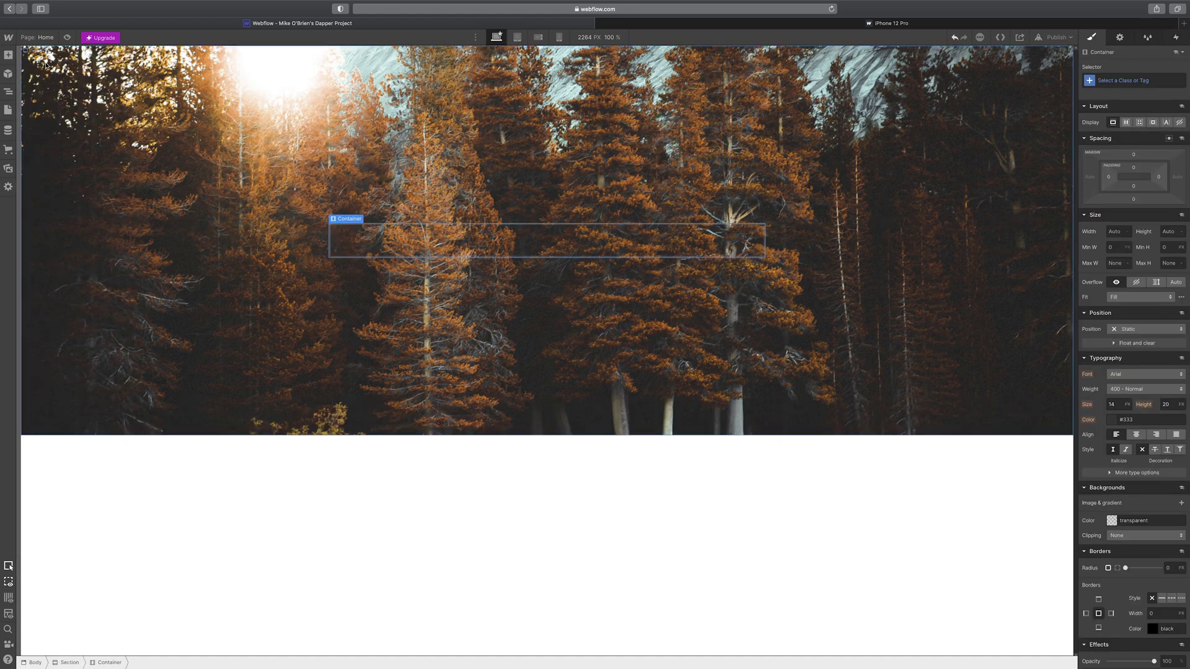
{"action": "left_click", "coordinate": [8, 54]}
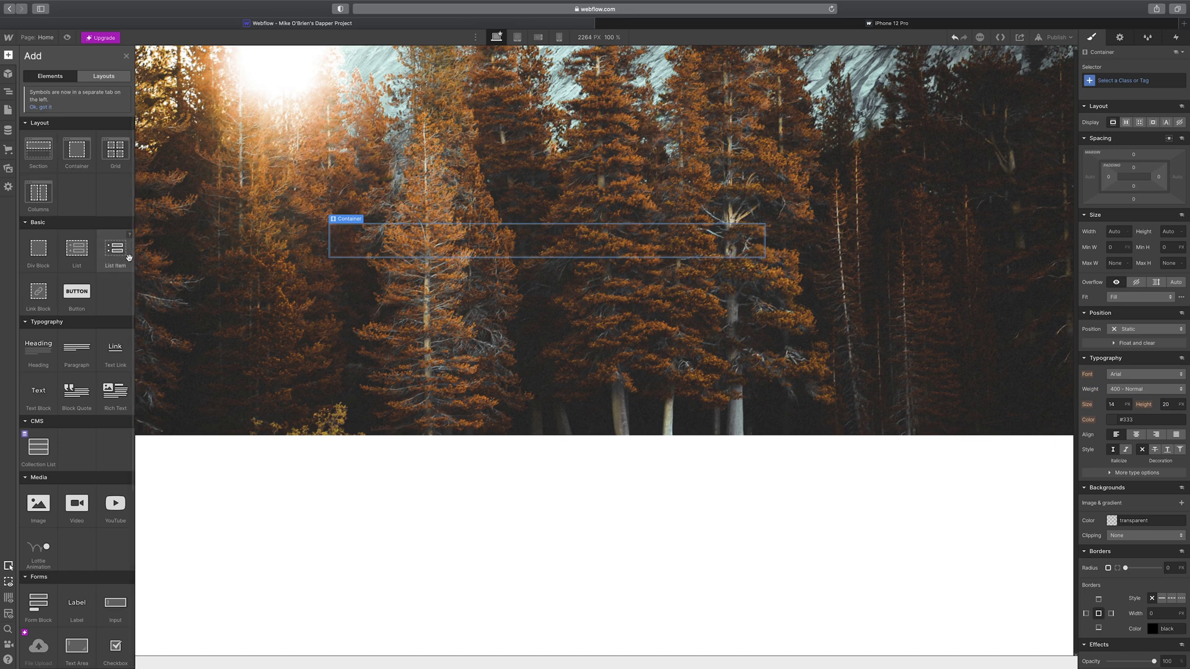
- Put a two-column Columns element in the Container, with a Heading and Paragraph in Column 1
{"action": "left_click_drag", "start_coordinate": [34, 194], "coordinate": [491, 248]}
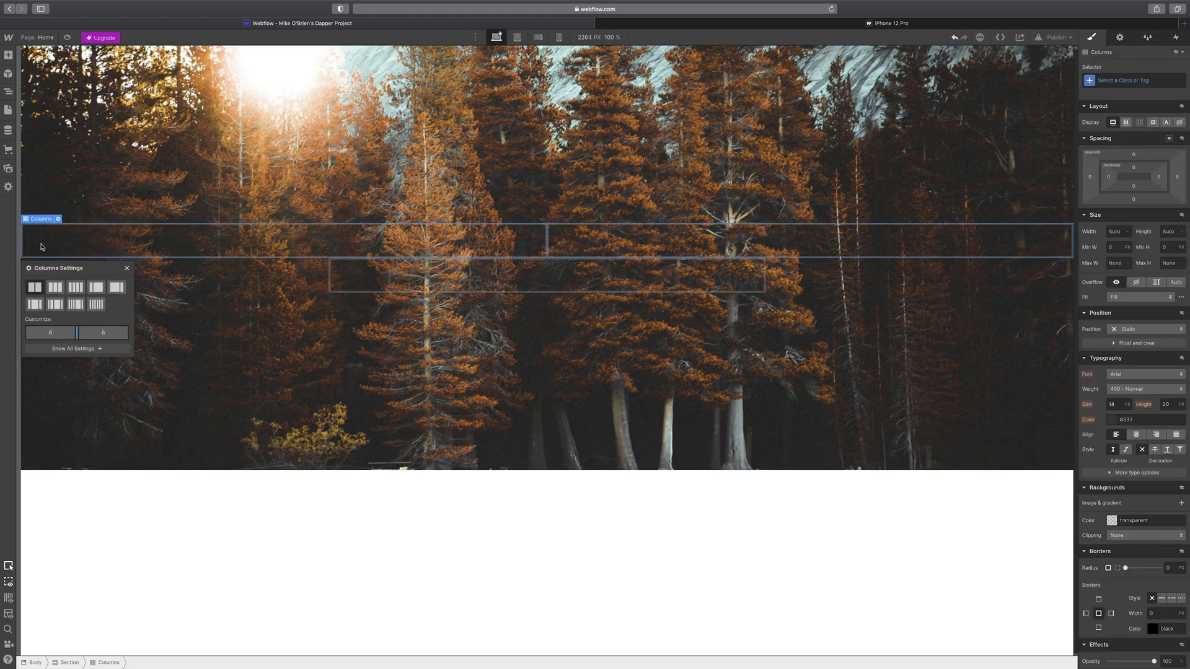
{"action": "left_click_drag", "start_coordinate": [32, 219], "coordinate": [452, 244]}
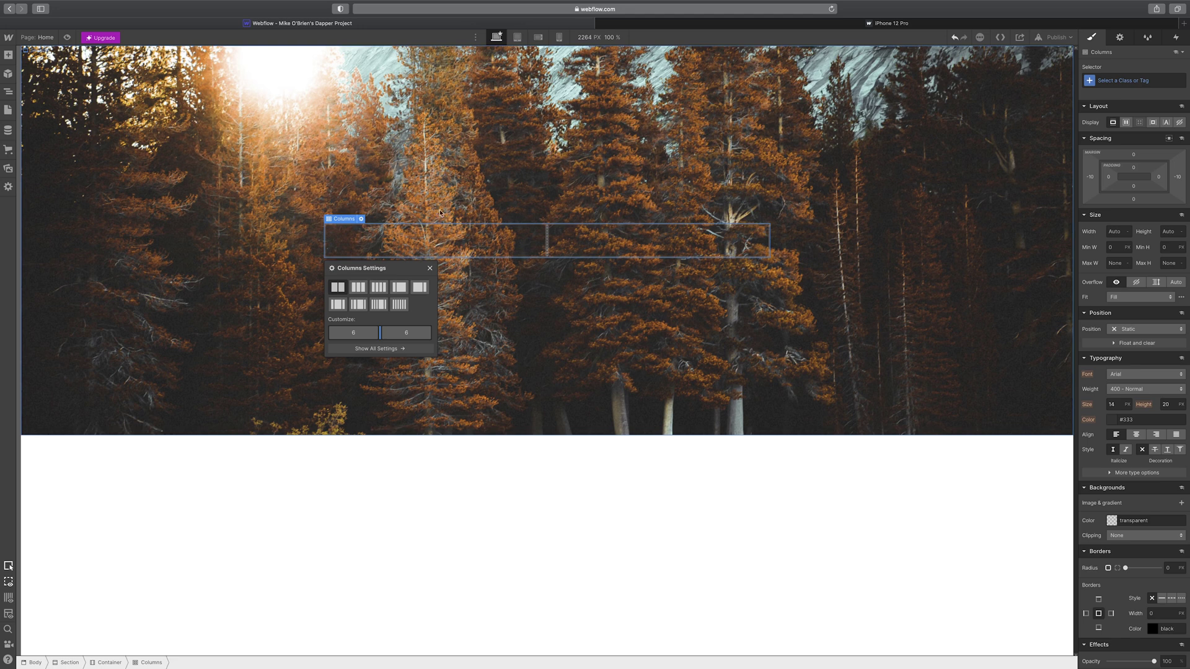
{"action": "left_click", "coordinate": [8, 55]}
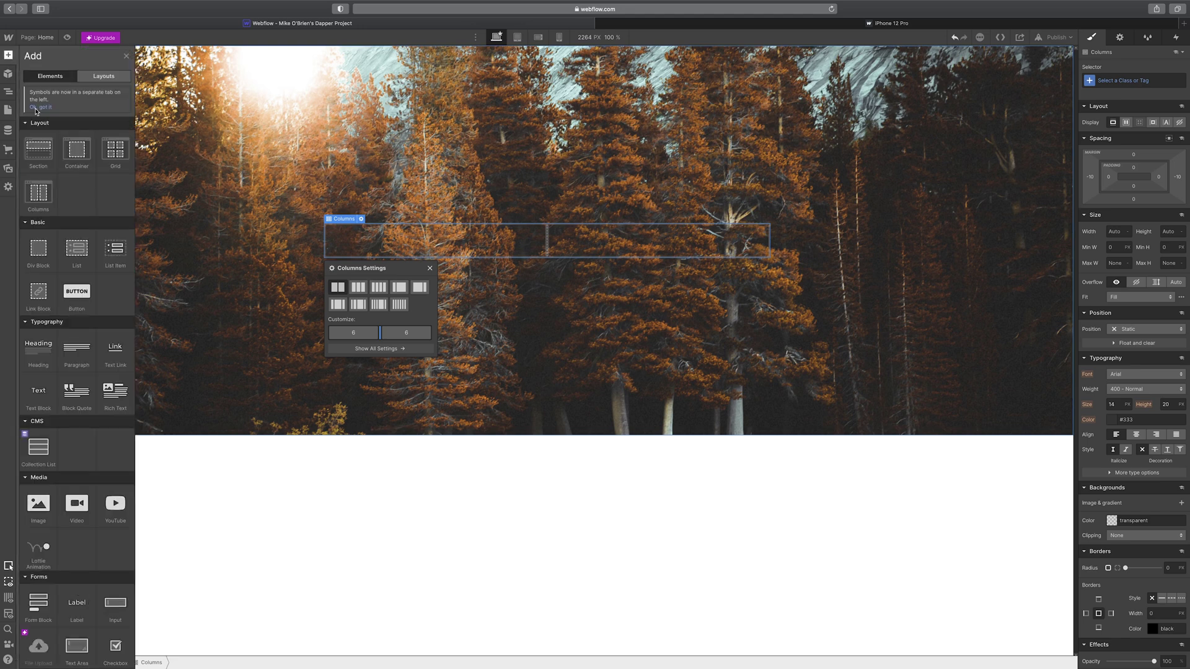
{"action": "left_click_drag", "start_coordinate": [38, 347], "coordinate": [374, 240]}
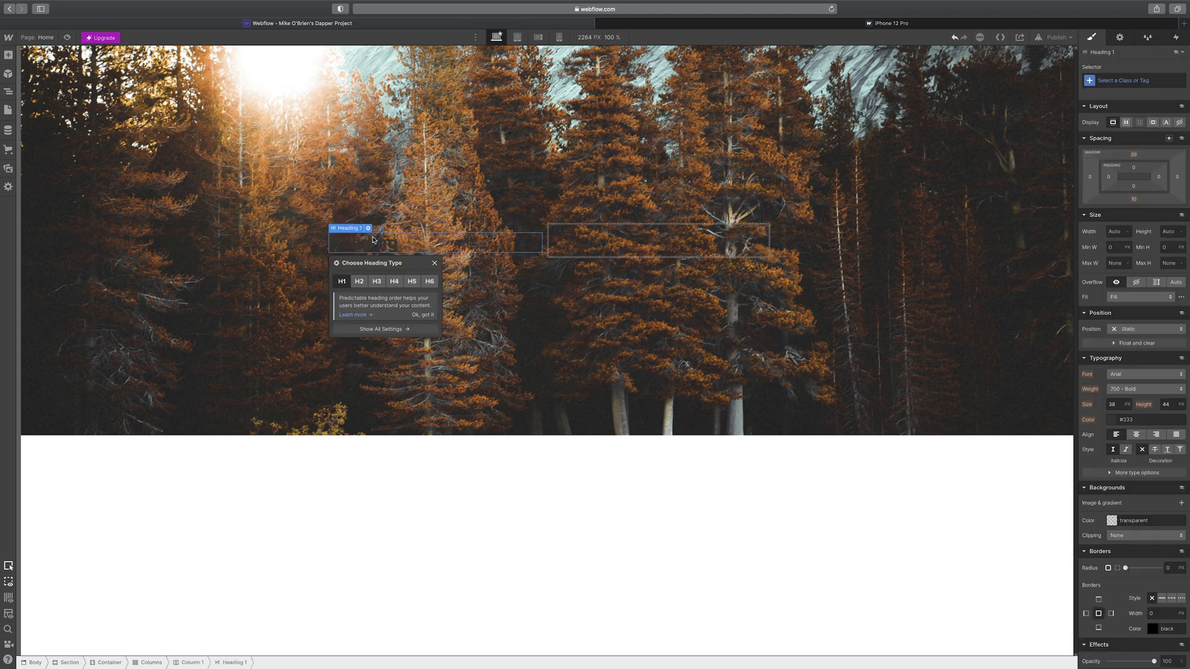
{"action": "left_click", "coordinate": [8, 55]}
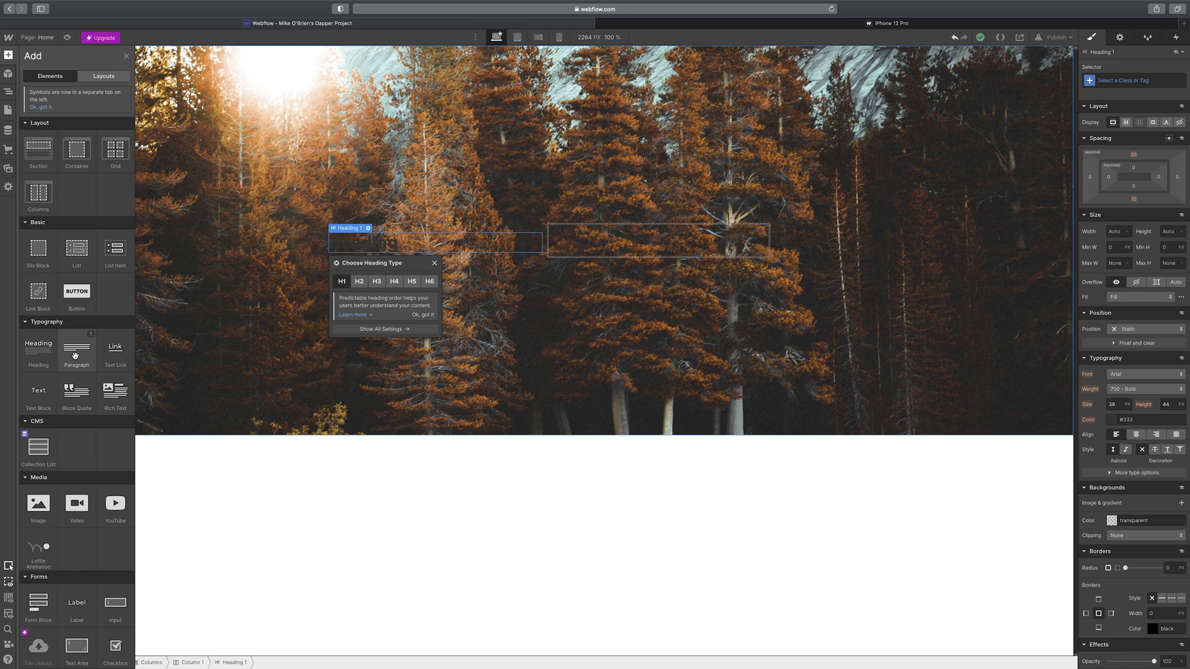
{"action": "left_click_drag", "start_coordinate": [75, 355], "coordinate": [394, 243]}
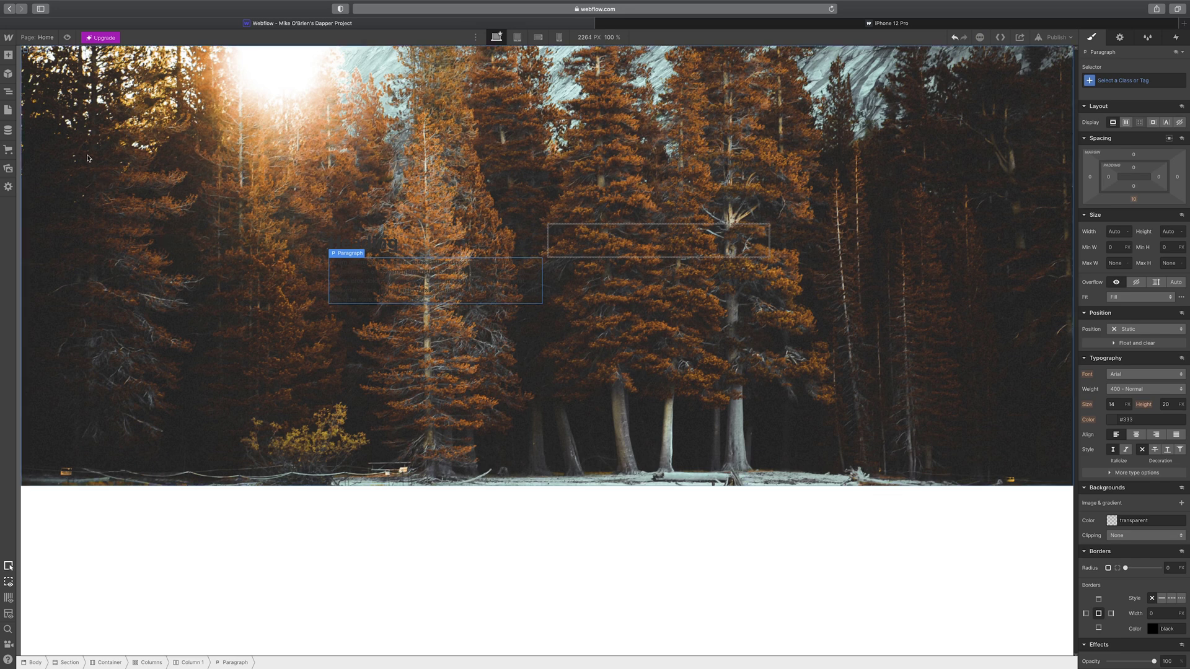
- Place a Button below the paragraph in Column 1 and an Image in Column 2
{"action": "left_click", "coordinate": [8, 54]}
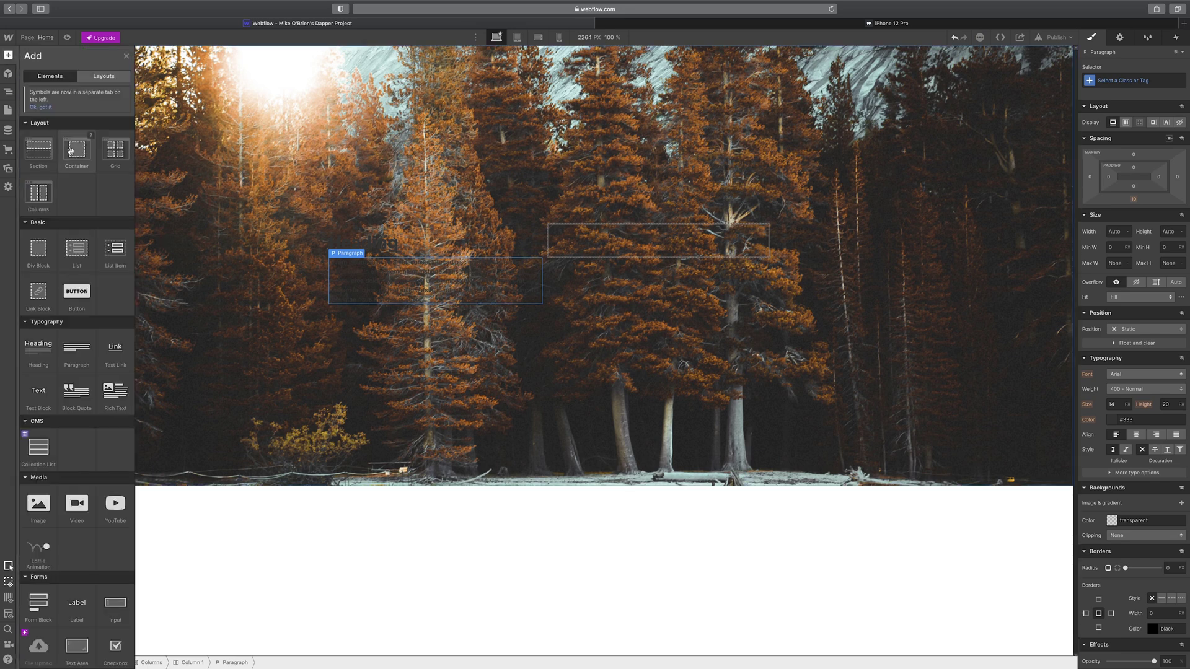
{"action": "left_click_drag", "start_coordinate": [87, 290], "coordinate": [403, 303]}
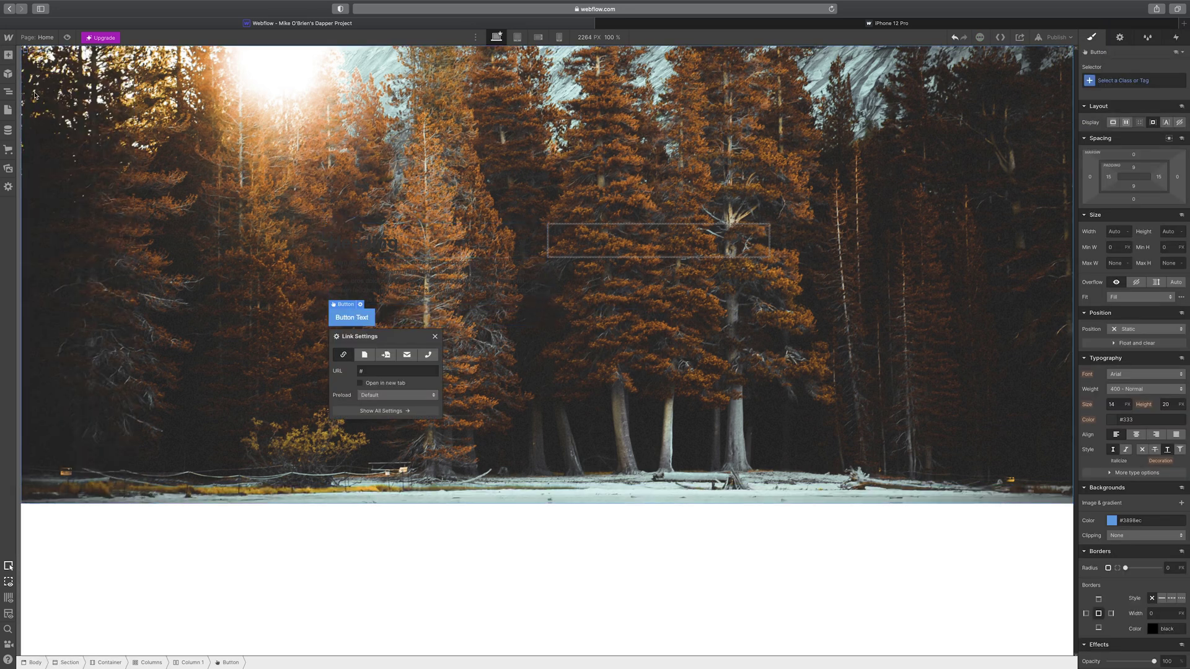
{"action": "left_click", "coordinate": [10, 57]}
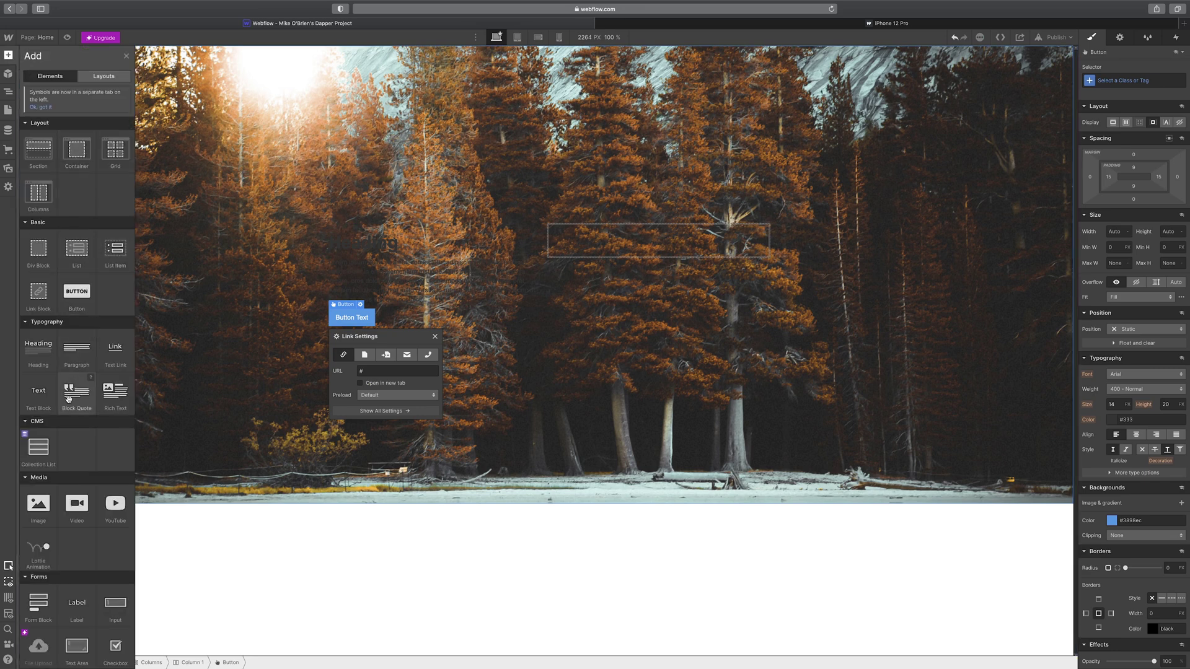
{"action": "scroll", "coordinate": [82, 324], "scroll_direction": "down", "scroll_amount": 3}
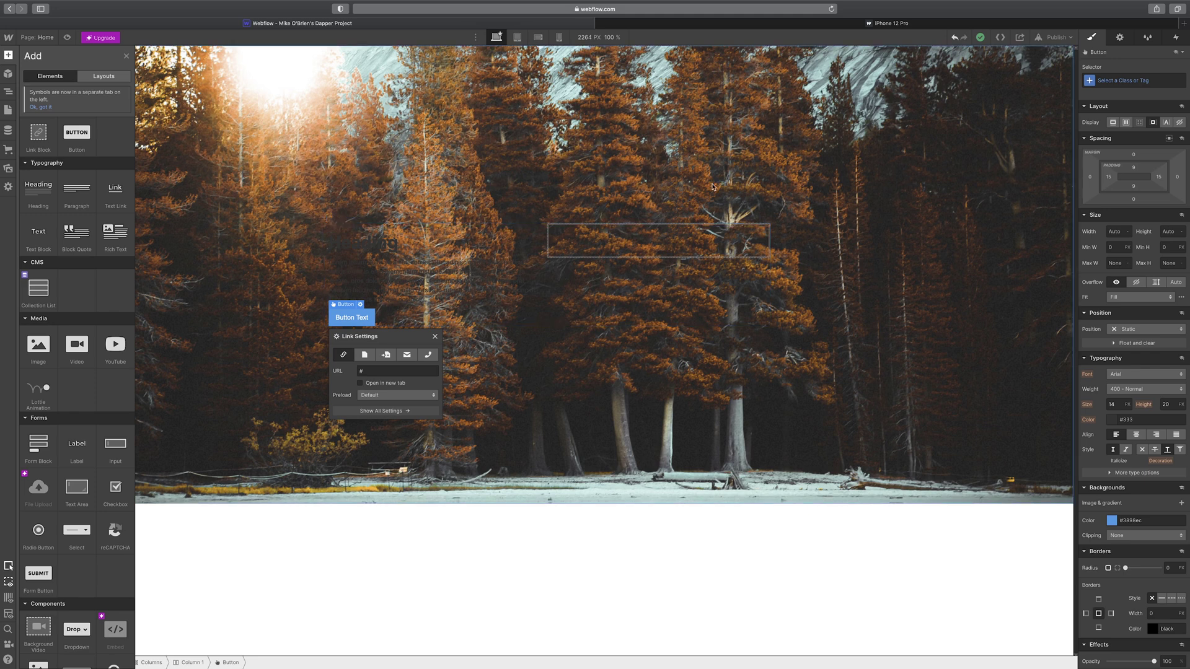
{"action": "scroll", "coordinate": [123, 248], "scroll_direction": "up", "scroll_amount": 3}
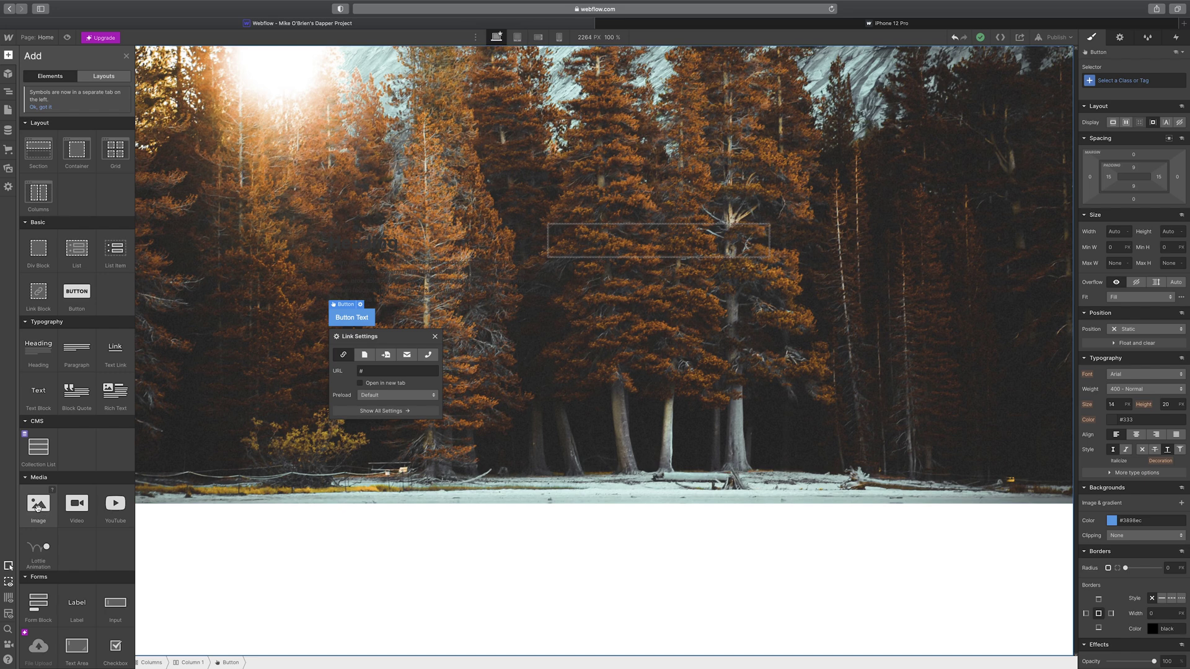
{"action": "scroll", "coordinate": [37, 509], "scroll_direction": "down", "scroll_amount": 1}
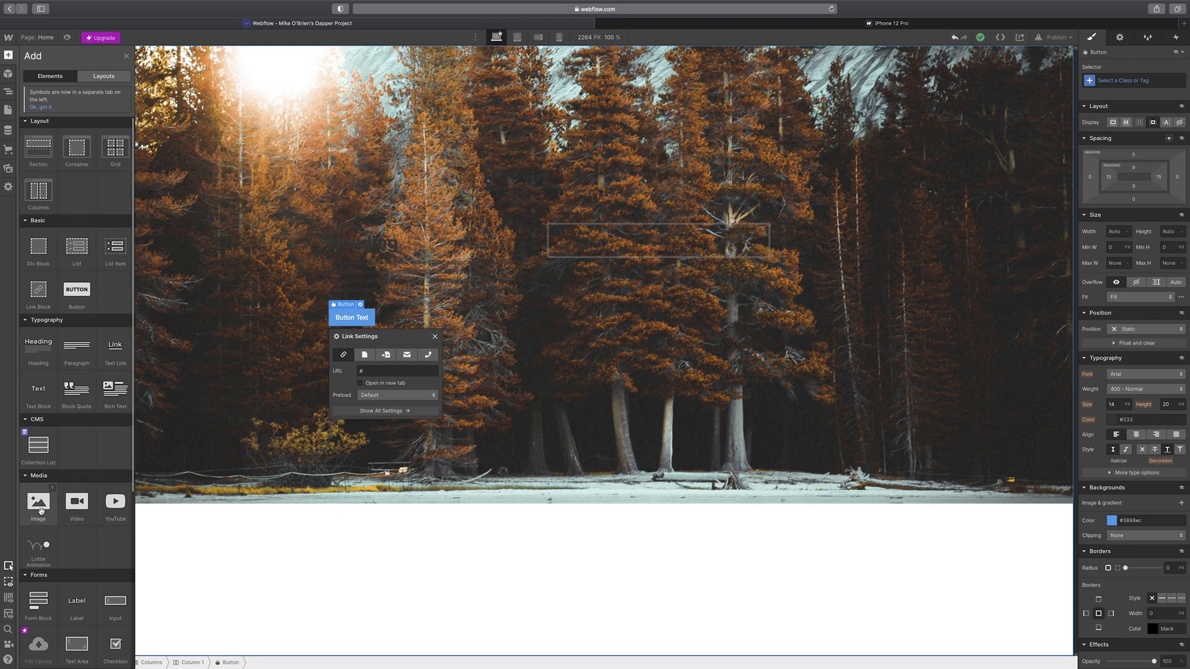
{"action": "left_click_drag", "start_coordinate": [40, 510], "coordinate": [629, 241]}
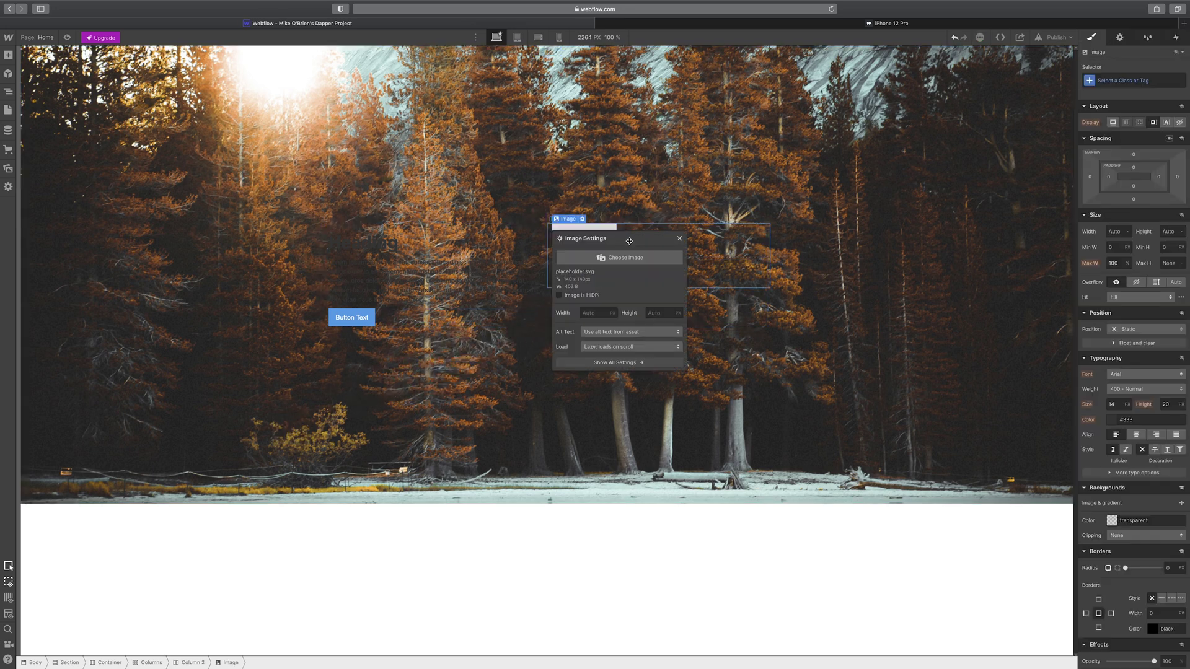
- Try several asset photos, then set the Column 2 image to the mountain valley SamplePhotos6.jpg
{"action": "left_click", "coordinate": [637, 261]}
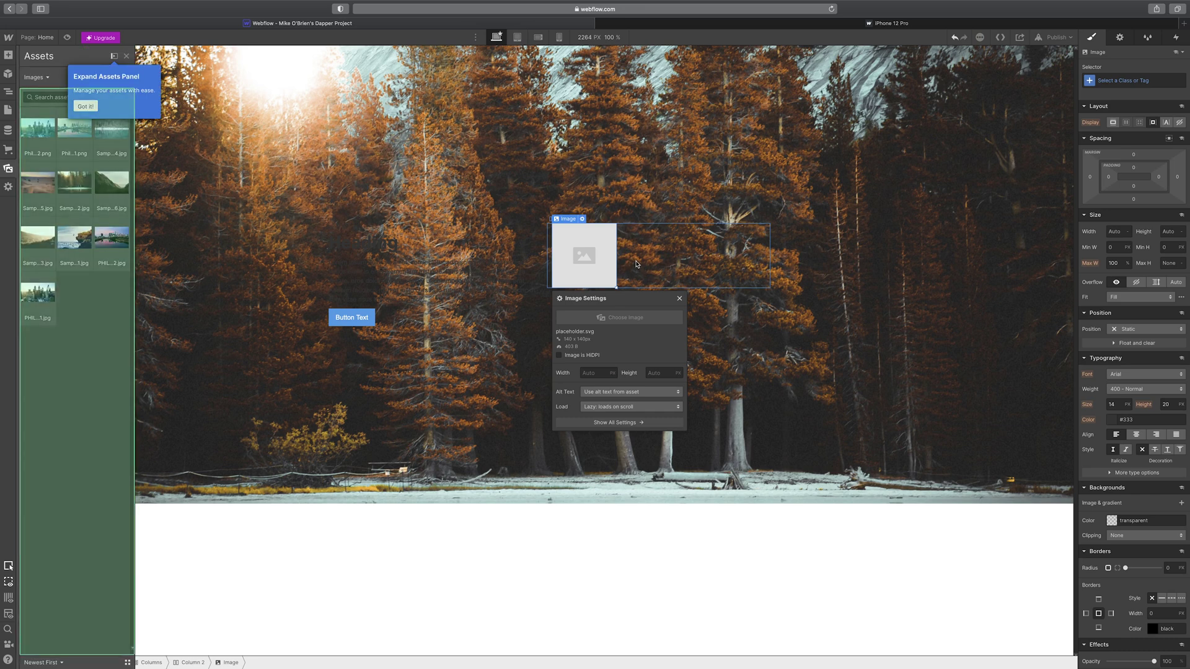
{"action": "left_click", "coordinate": [45, 207]}
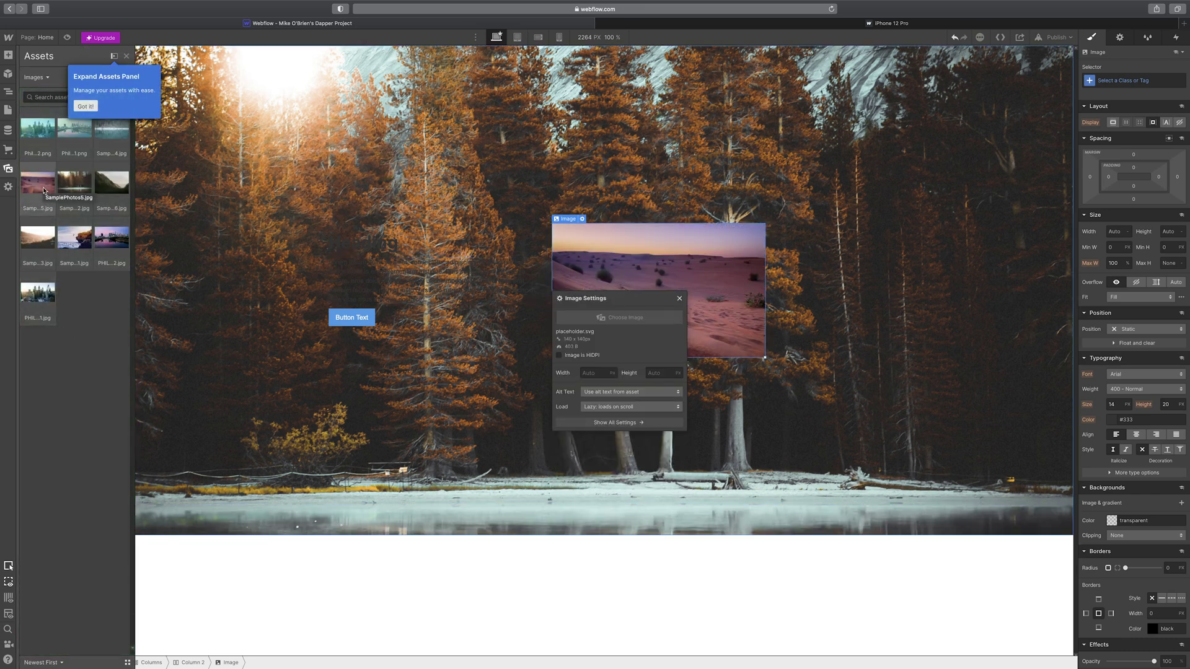
{"action": "left_click", "coordinate": [72, 247]}
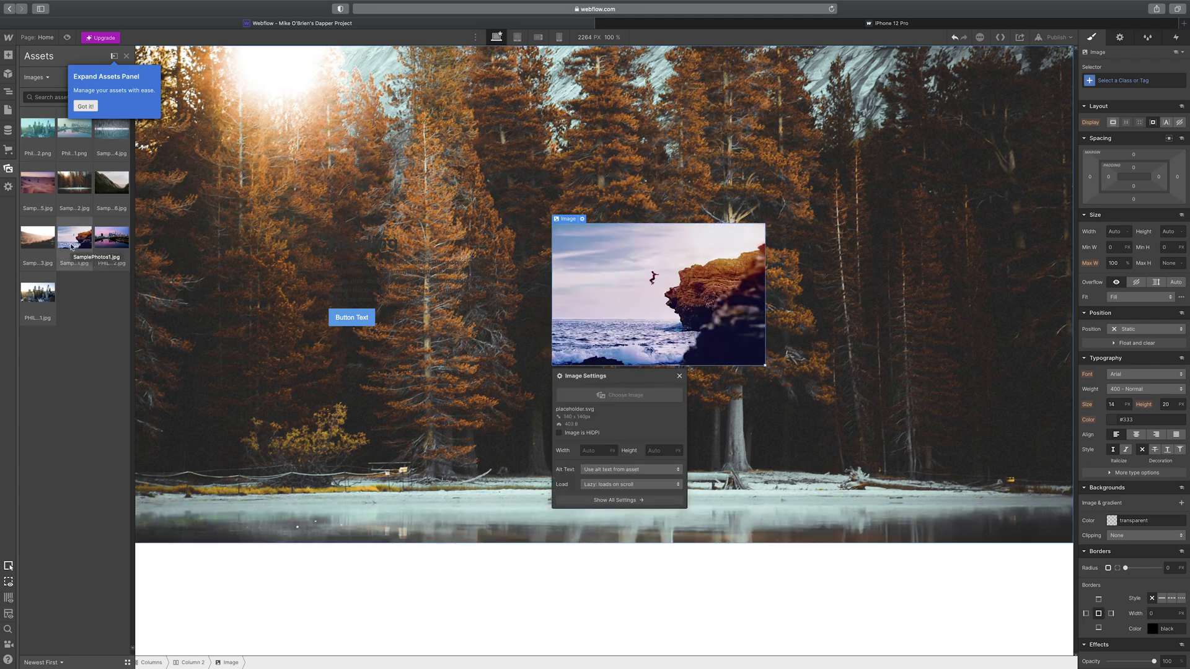
{"action": "left_click", "coordinate": [107, 242]}
{"action": "left_click", "coordinate": [119, 190]}
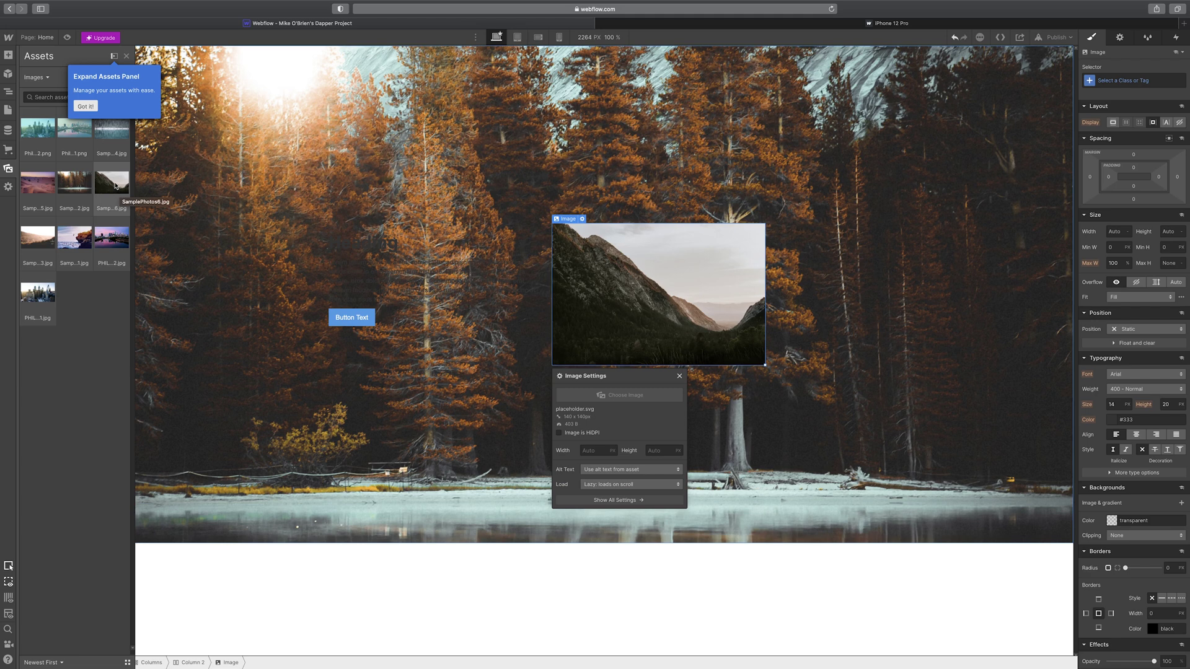
{"action": "key", "text": "j"}
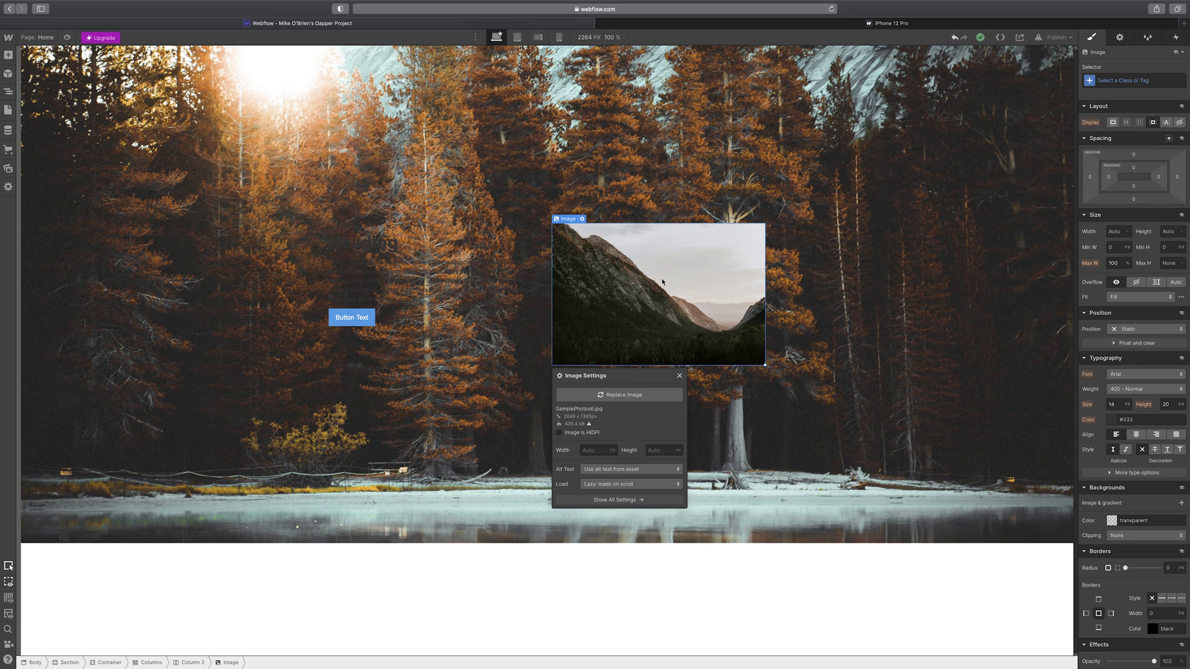
{"action": "left_click", "coordinate": [351, 317]}
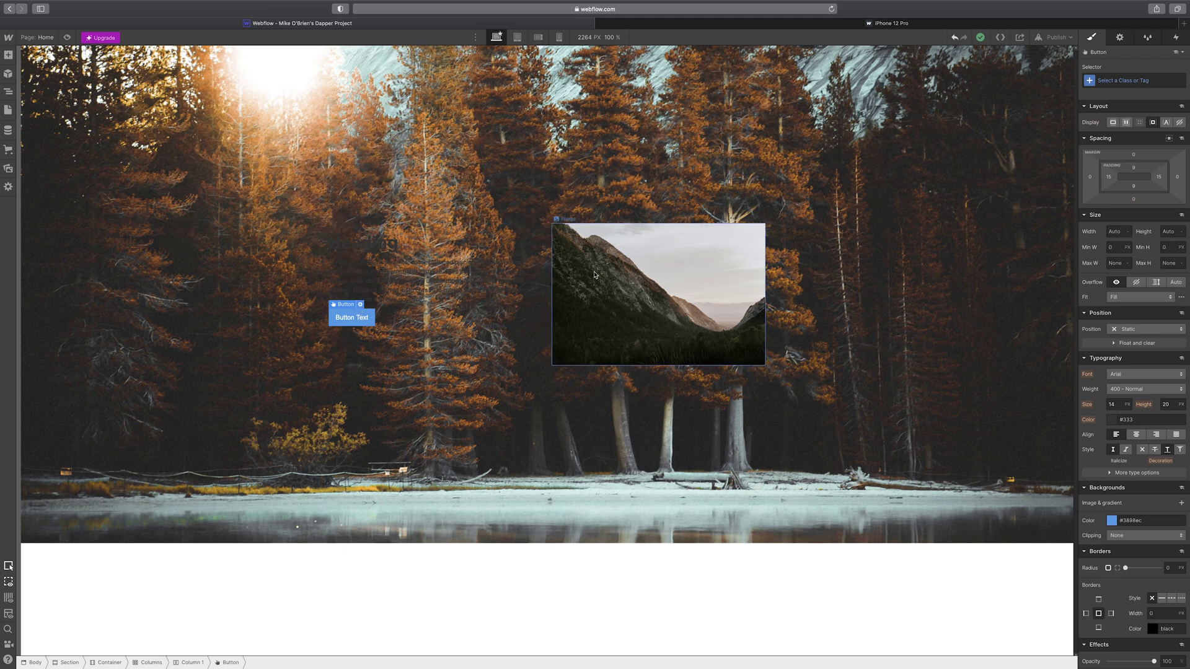
{"action": "left_click", "coordinate": [627, 281]}
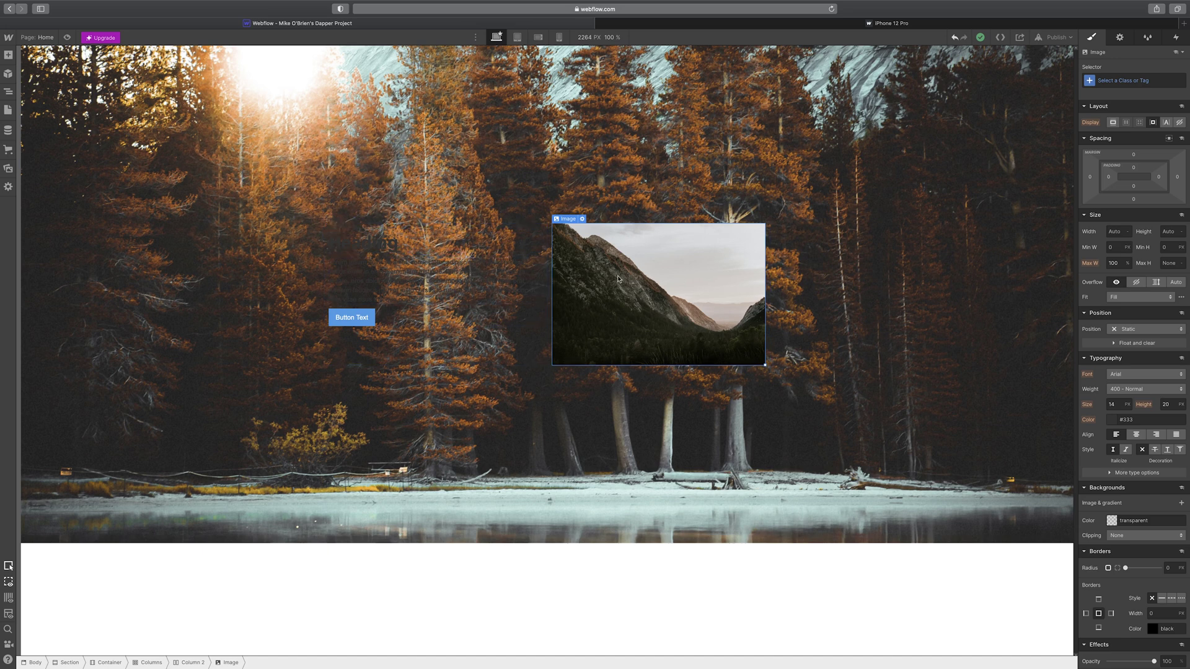
{"action": "scroll", "coordinate": [1123, 296], "scroll_direction": "down", "scroll_amount": 1}
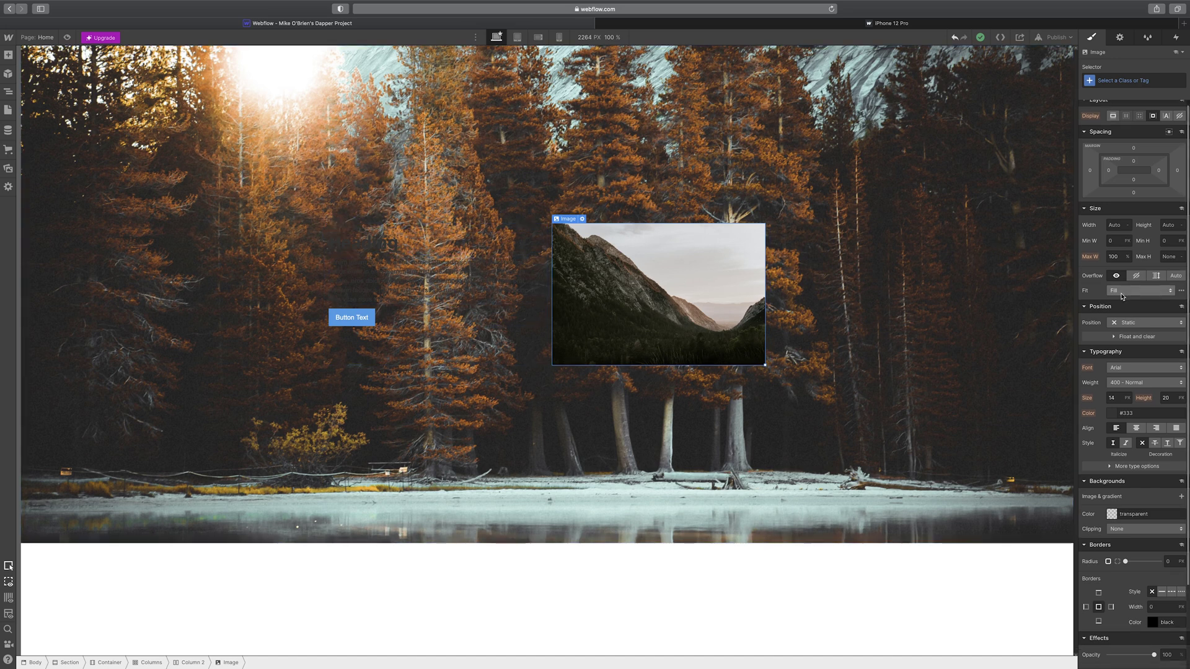
{"action": "scroll", "coordinate": [1123, 296], "scroll_direction": "down", "scroll_amount": 3}
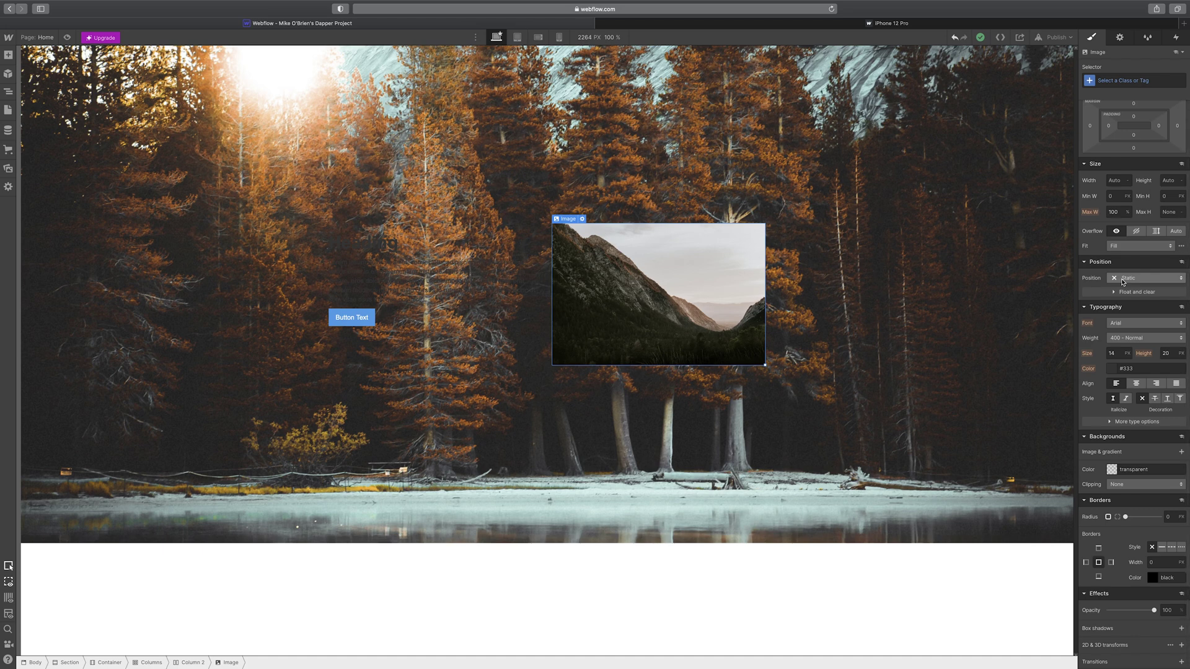
{"action": "left_click", "coordinate": [1123, 280]}
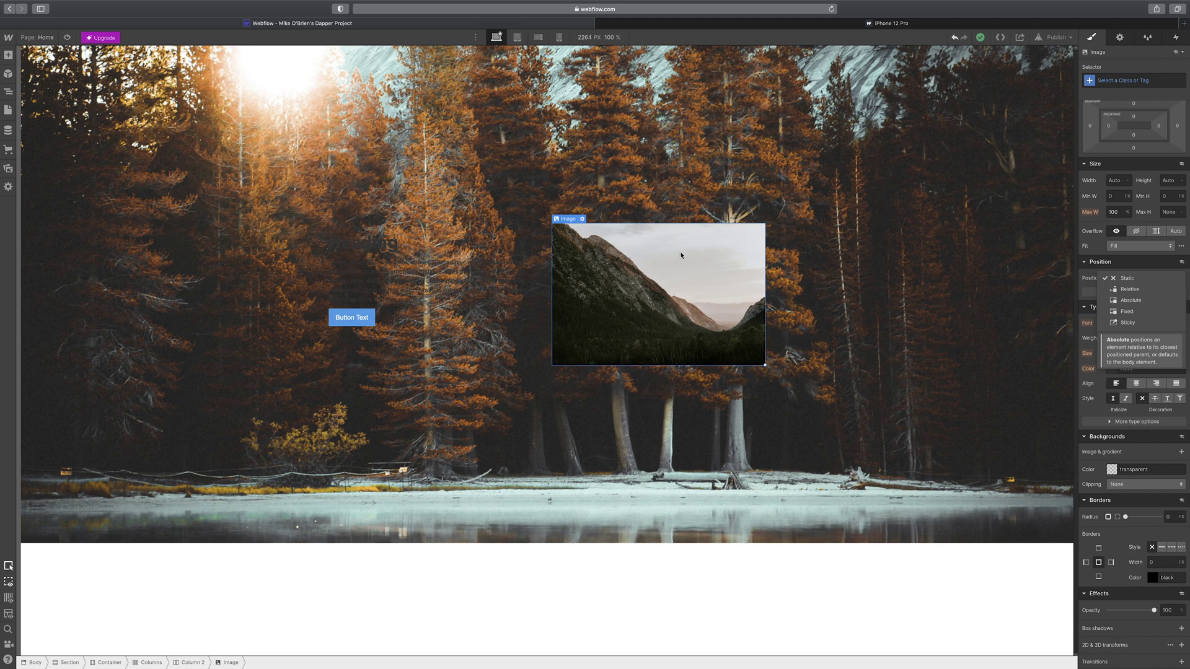
{"action": "left_click", "coordinate": [1132, 279]}
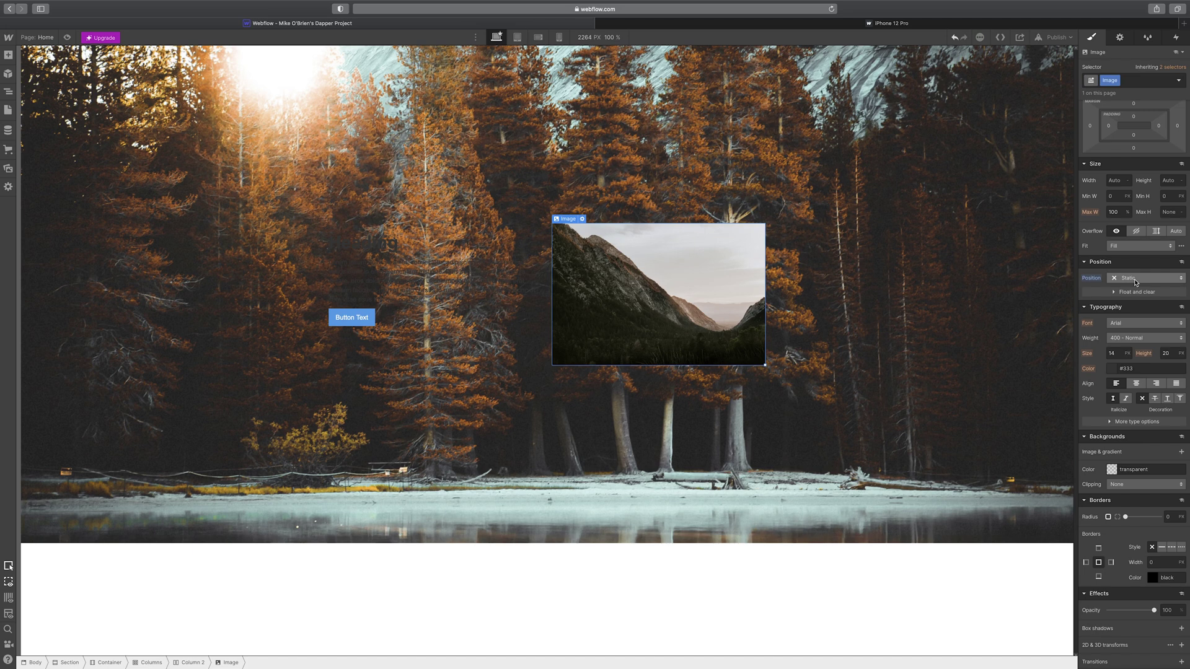
{"action": "left_click", "coordinate": [1135, 280]}
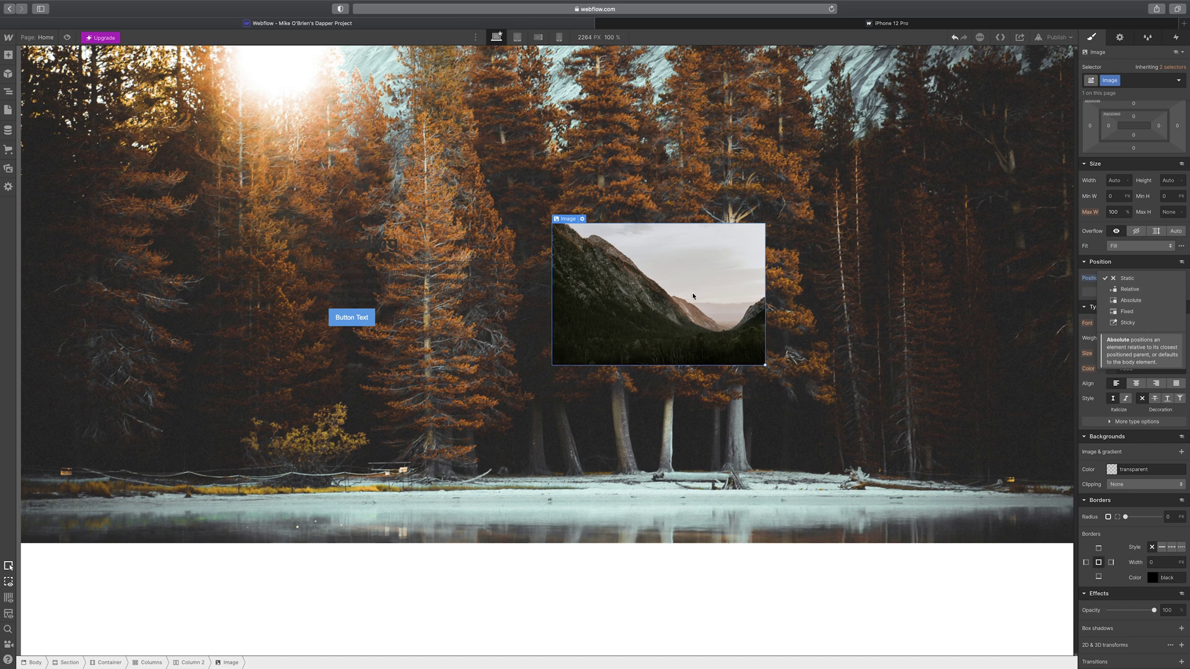
{"action": "left_click", "coordinate": [1142, 279]}
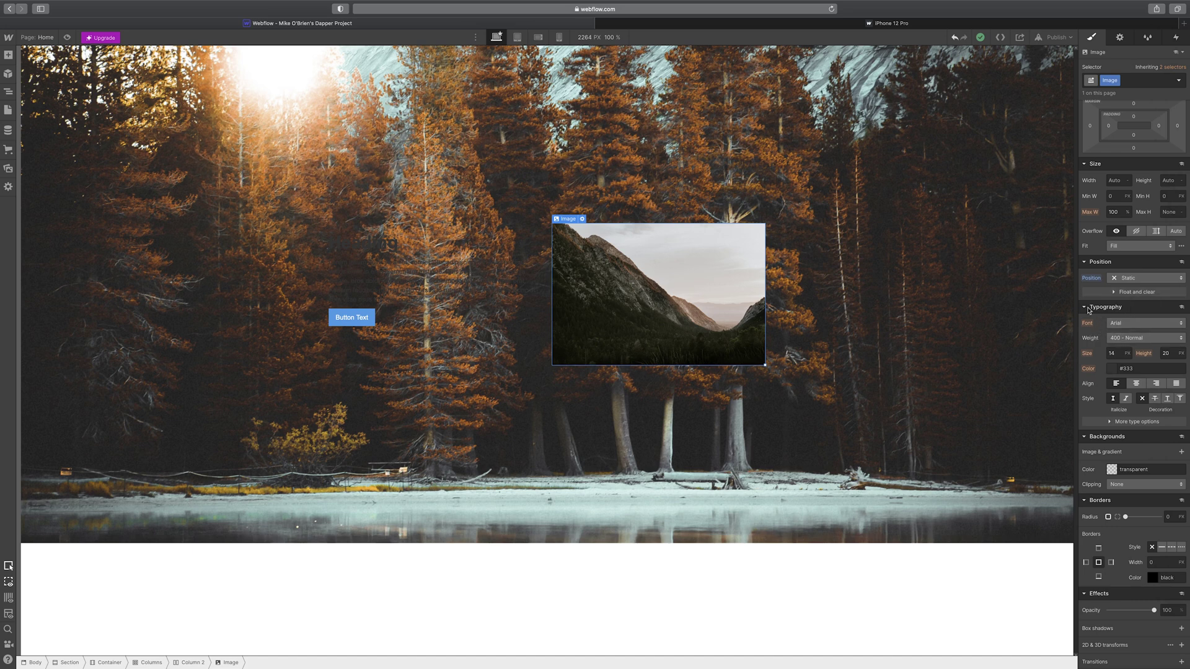
{"action": "left_click", "coordinate": [1093, 308]}
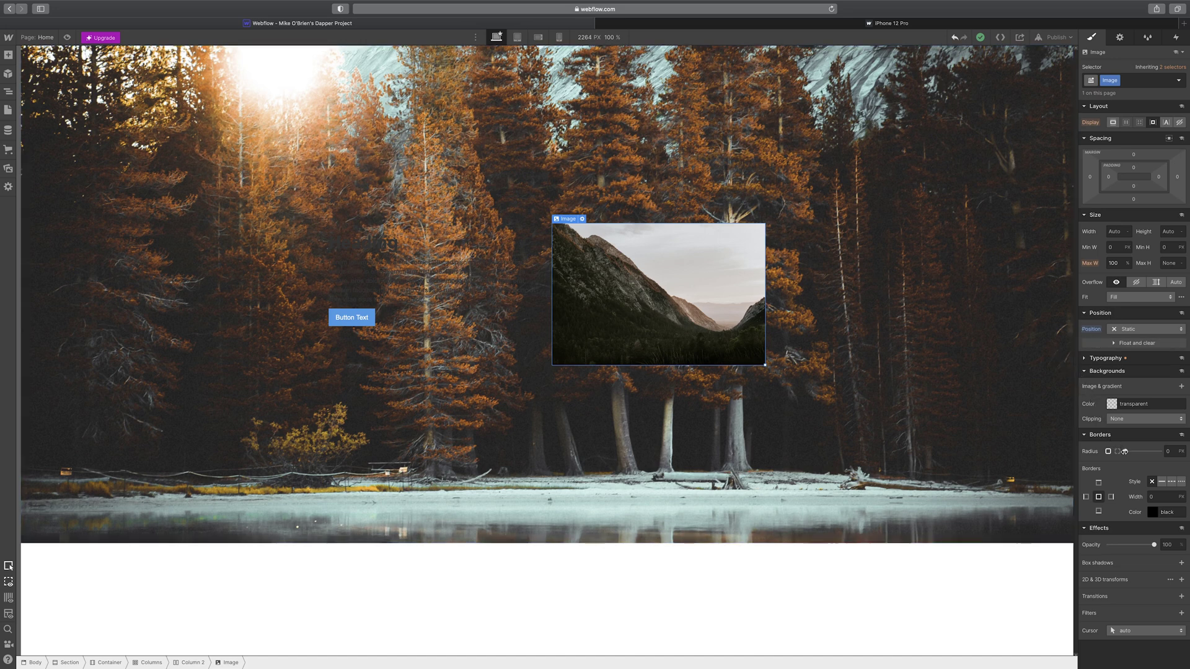
- Round the image corners to about 20 px and add a drop shadow with distance 6
{"action": "left_click_drag", "start_coordinate": [1124, 451], "coordinate": [1150, 451]}
{"action": "mouse_move", "coordinate": [1148, 452]}
{"action": "left_mouse_down"}
{"action": "mouse_move", "coordinate": [1160, 452]}
{"action": "mouse_move", "coordinate": [1155, 463]}
{"action": "left_mouse_up"}
{"action": "left_click", "coordinate": [1180, 562]}
{"action": "left_click_drag", "start_coordinate": [1108, 508], "coordinate": [1132, 523]}
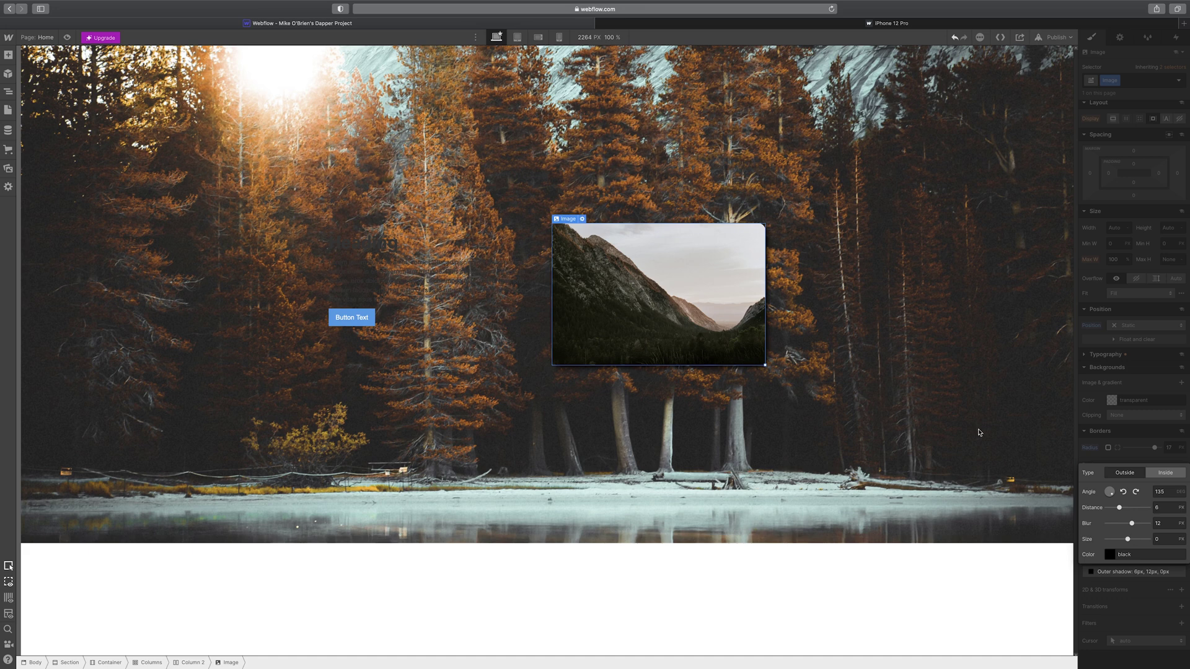
- Make the mountain image's border 70% opaque black
{"action": "left_click", "coordinate": [403, 258]}
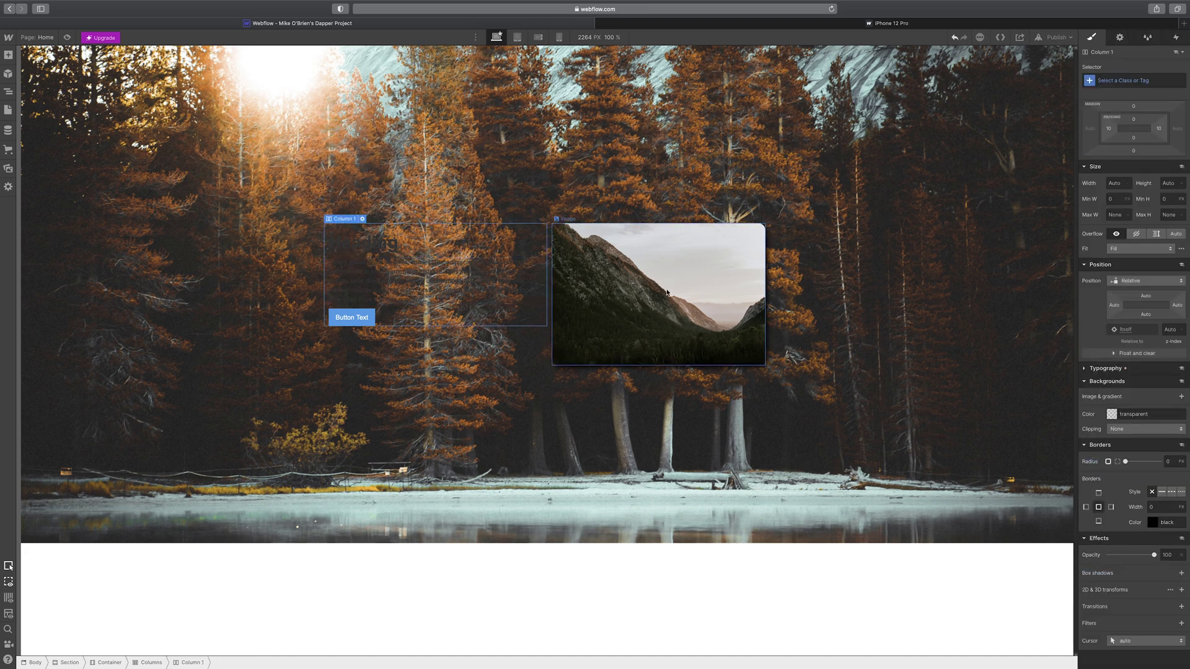
{"action": "left_click", "coordinate": [679, 338]}
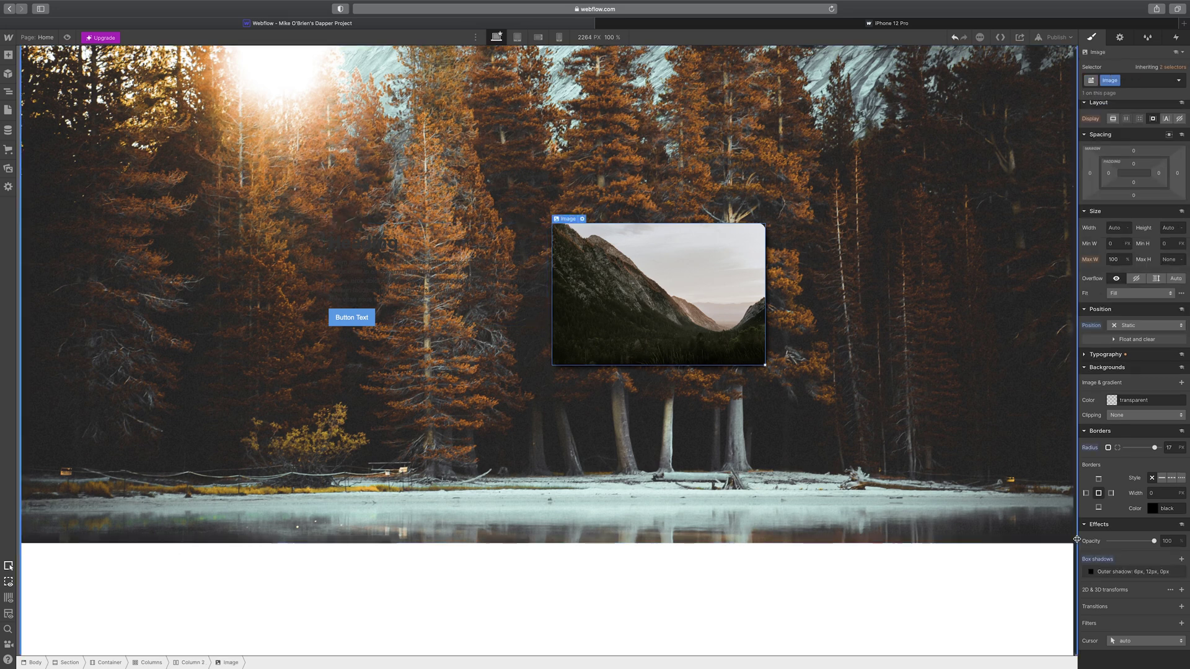
{"action": "left_click", "coordinate": [1152, 508]}
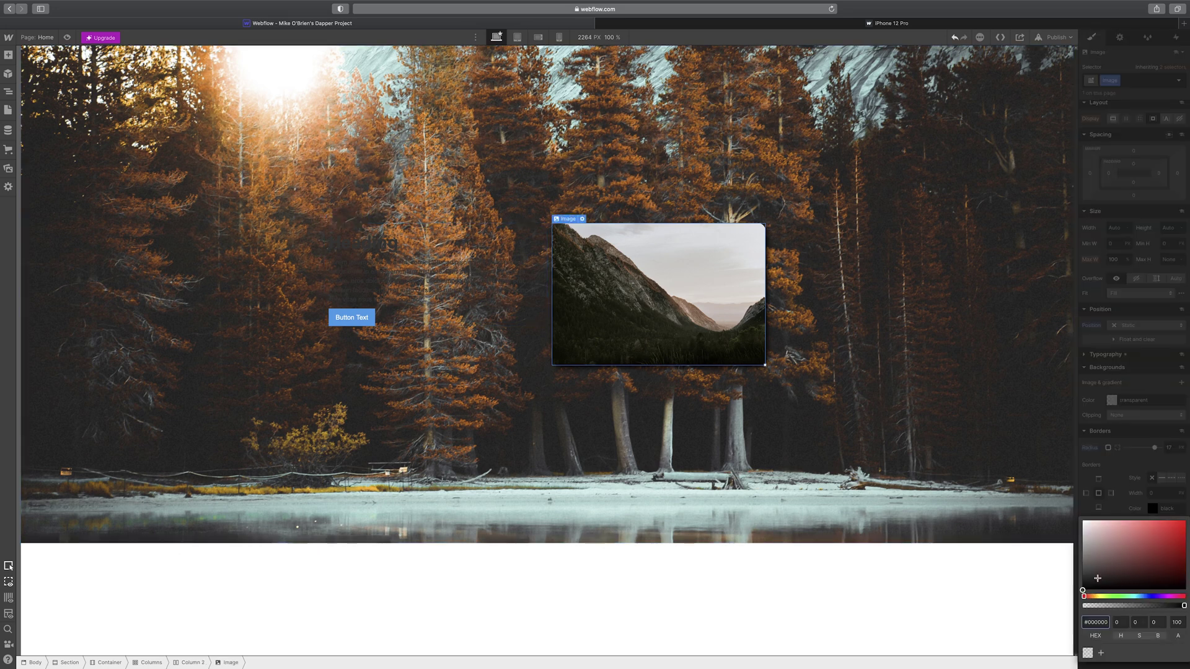
{"action": "left_click_drag", "start_coordinate": [1183, 605], "coordinate": [1153, 606]}
{"action": "left_click", "coordinate": [747, 432]}
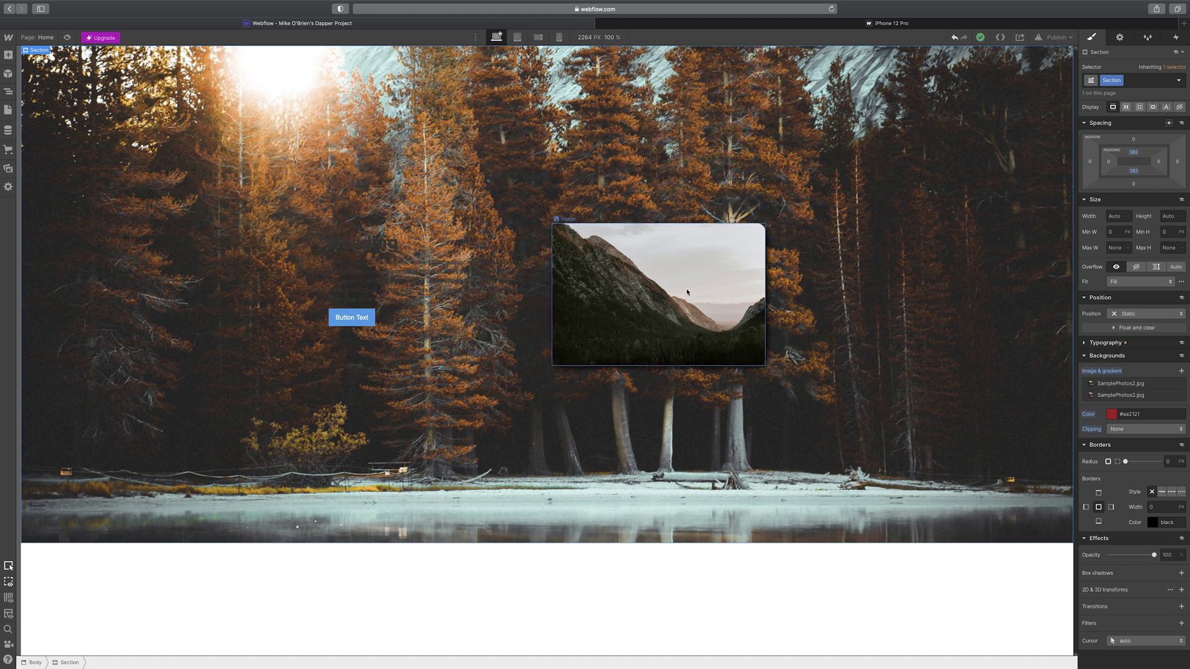
{"action": "left_click", "coordinate": [334, 225]}
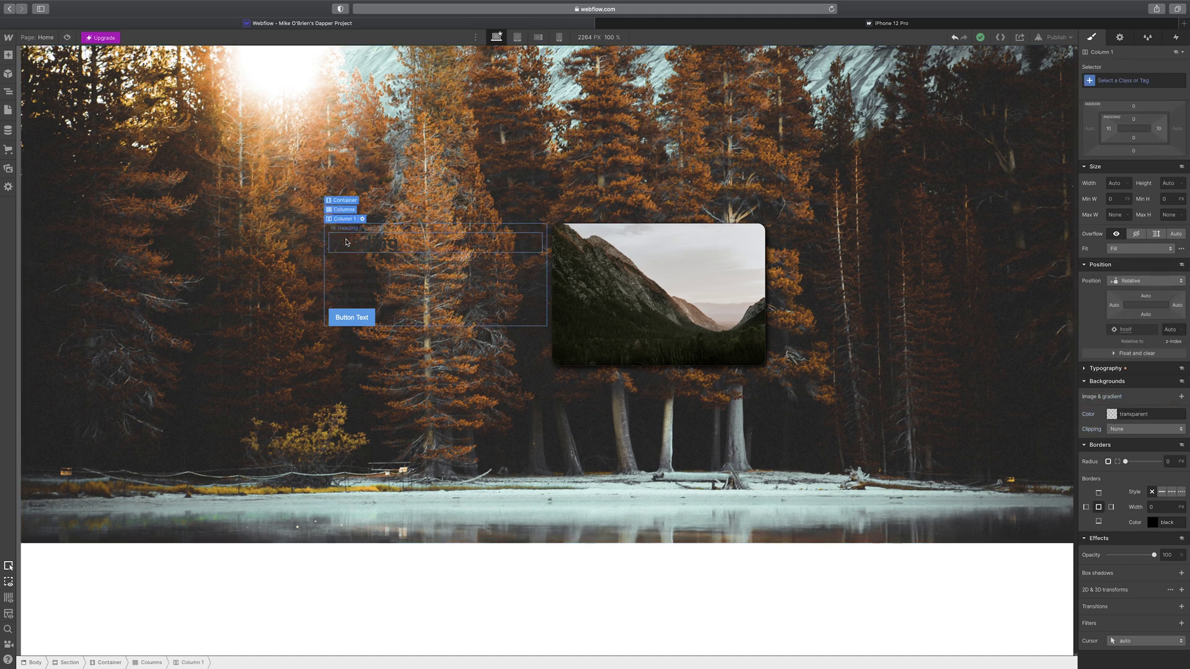
{"action": "left_click", "coordinate": [347, 236]}
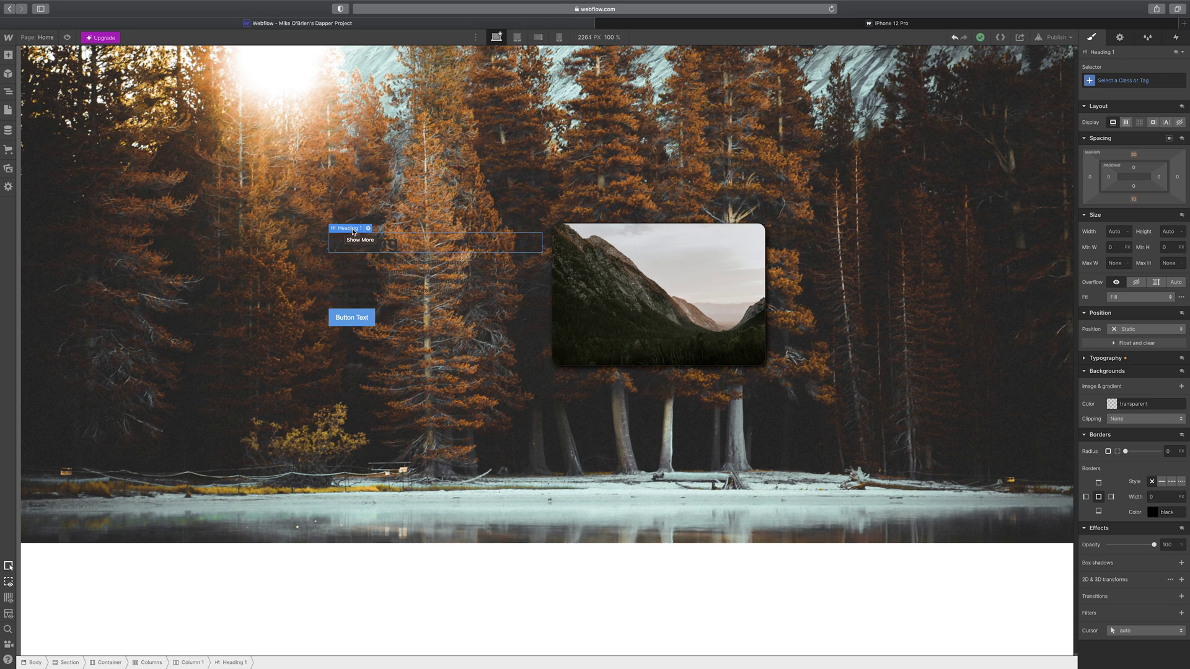
{"action": "left_click", "coordinate": [353, 232]}
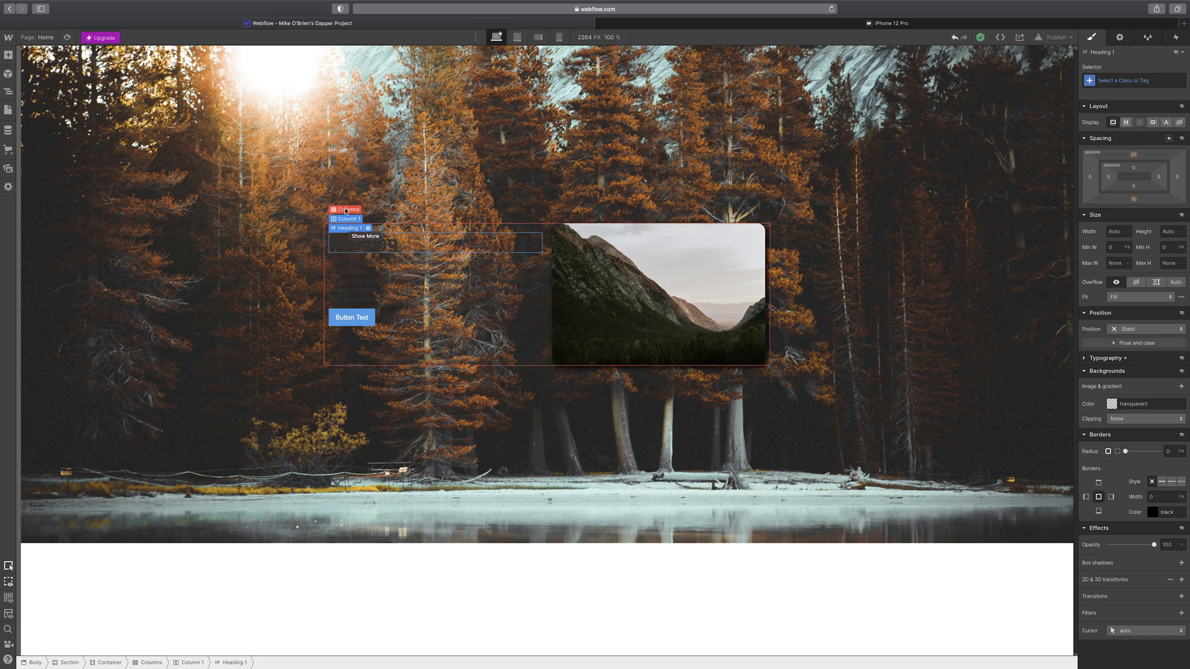
{"action": "left_click", "coordinate": [349, 210]}
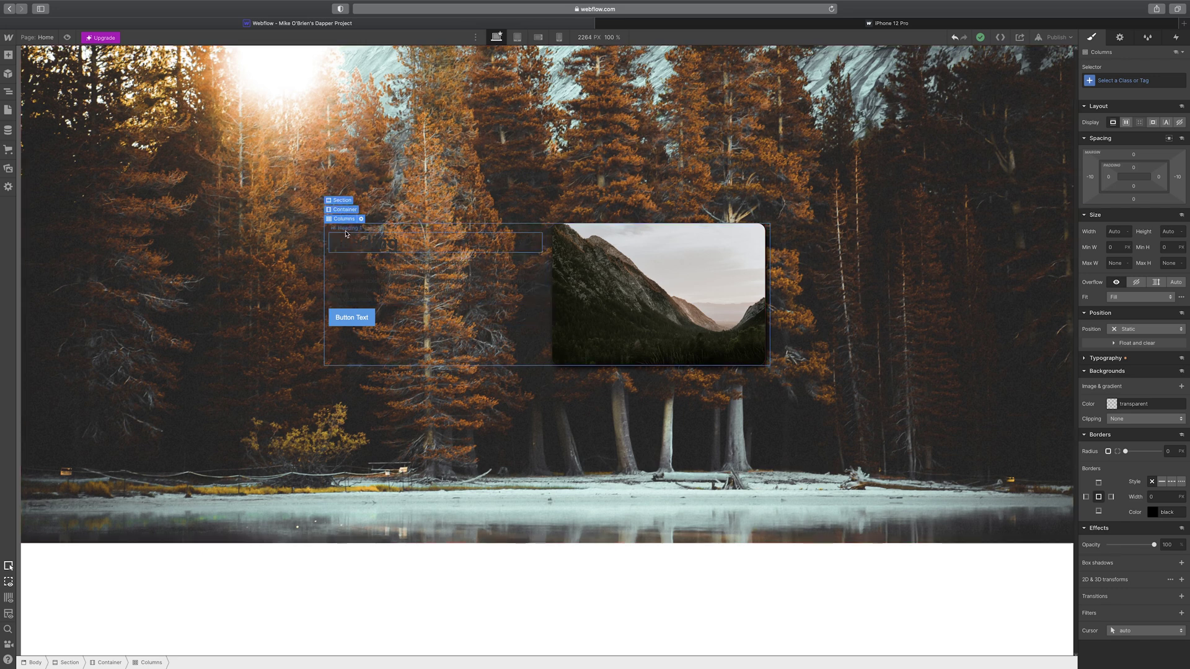
{"action": "left_click", "coordinate": [345, 245]}
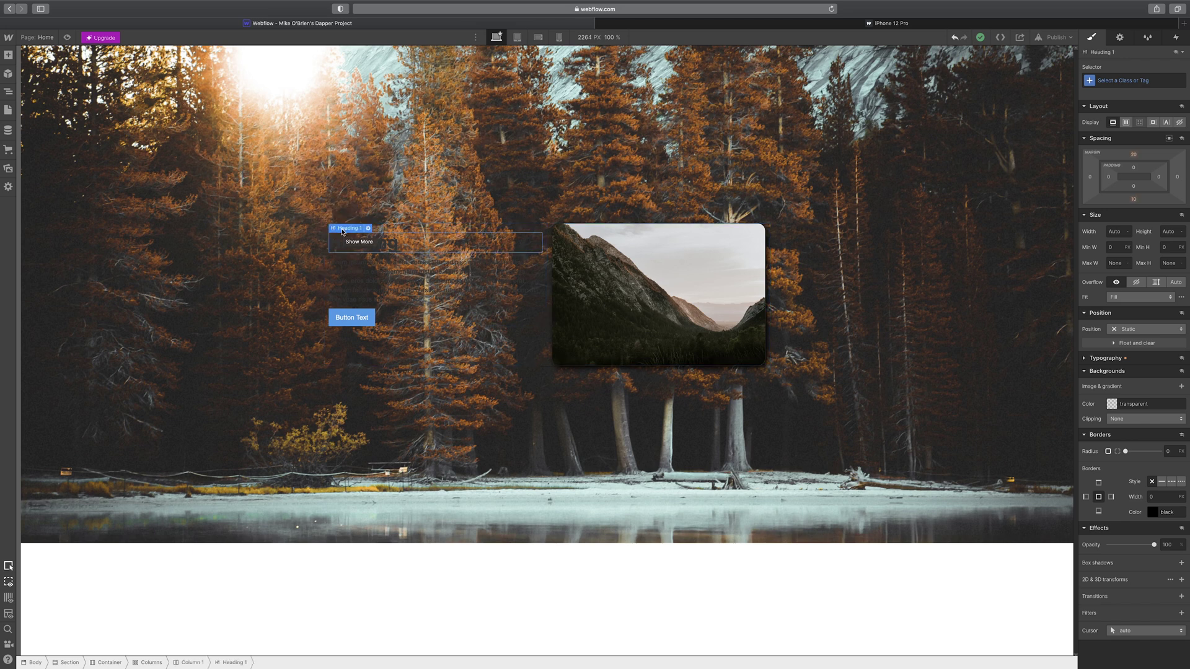
{"action": "mouse_move", "coordinate": [342, 232]}
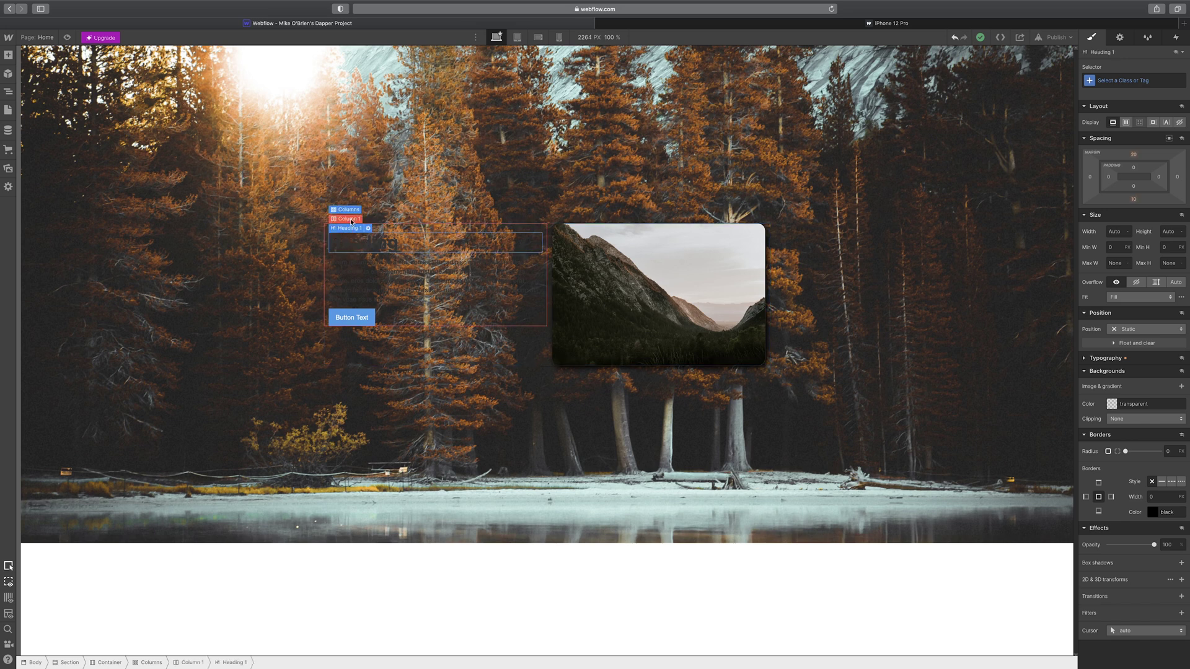
{"action": "left_click", "coordinate": [354, 211]}
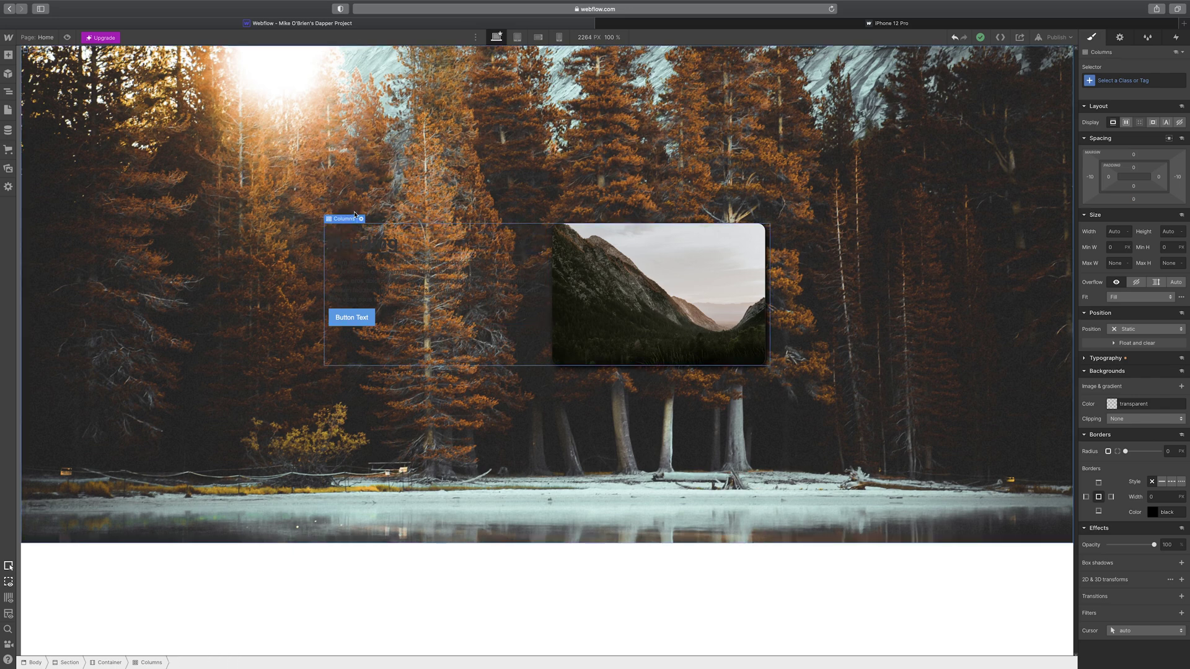
{"action": "left_click", "coordinate": [987, 221]}
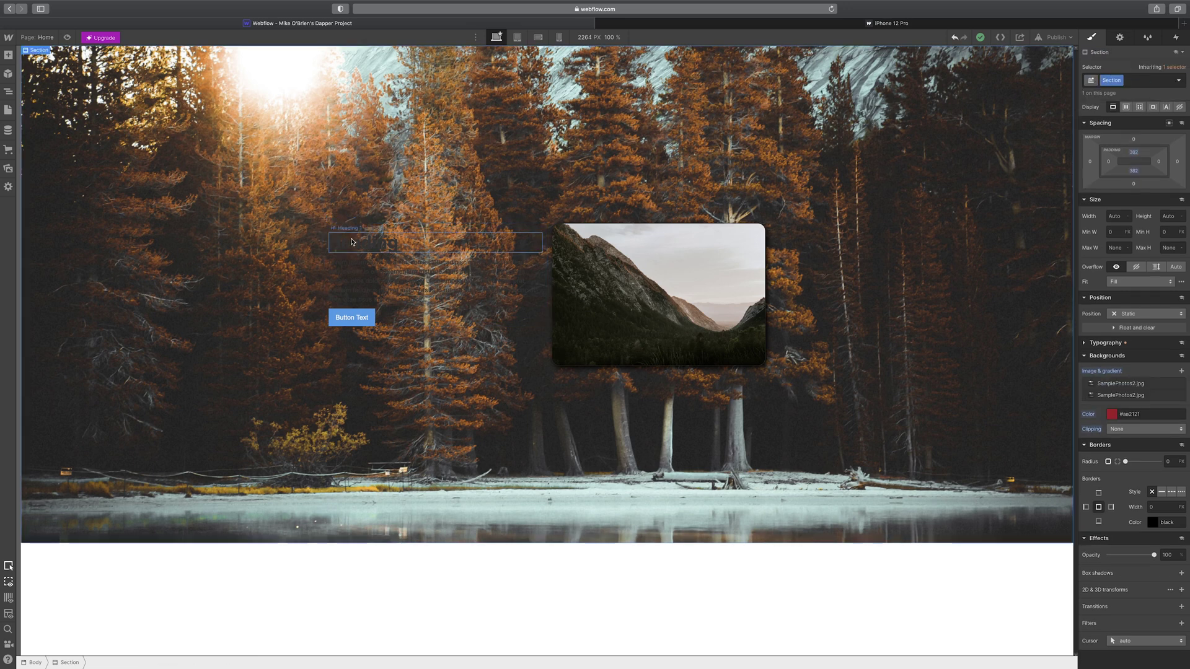
{"action": "left_click", "coordinate": [349, 228]}
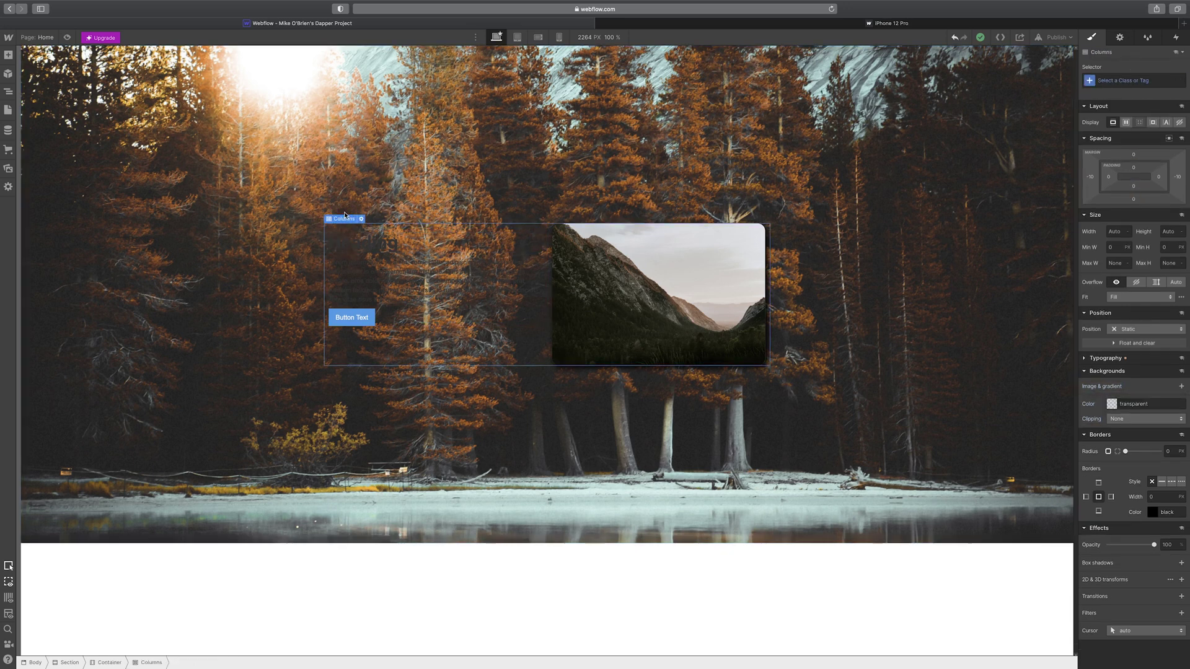
- Give the two-column block a new class named Container_1
{"action": "left_click", "coordinate": [1095, 81]}
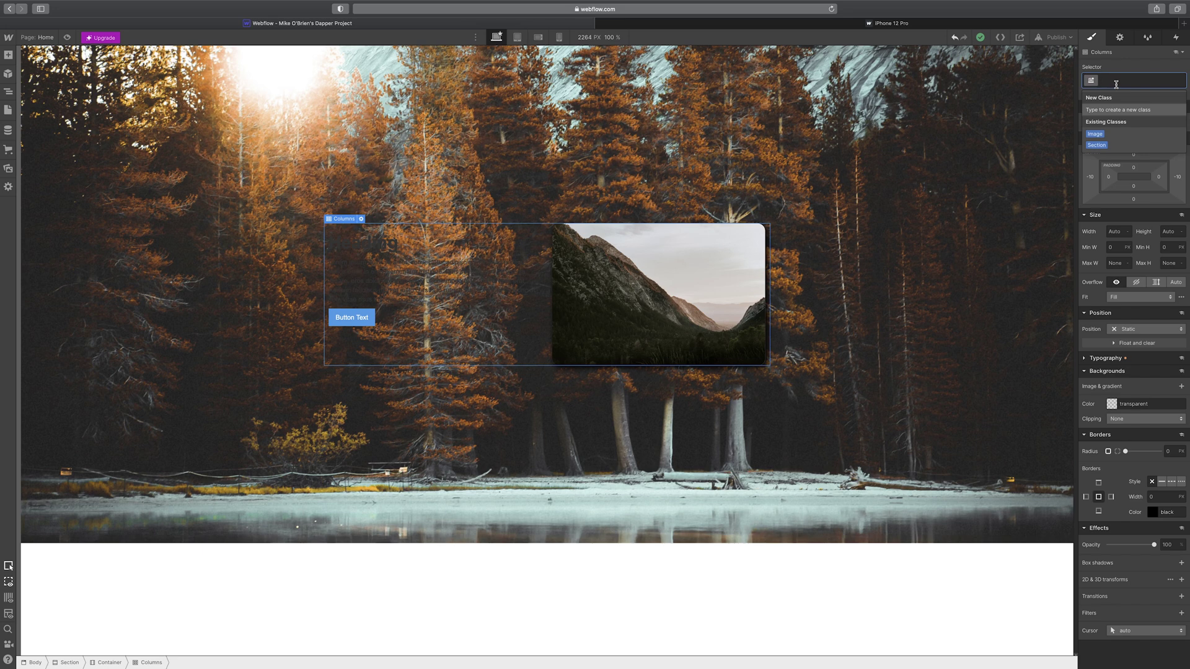
{"action": "type", "text": "Contain"}
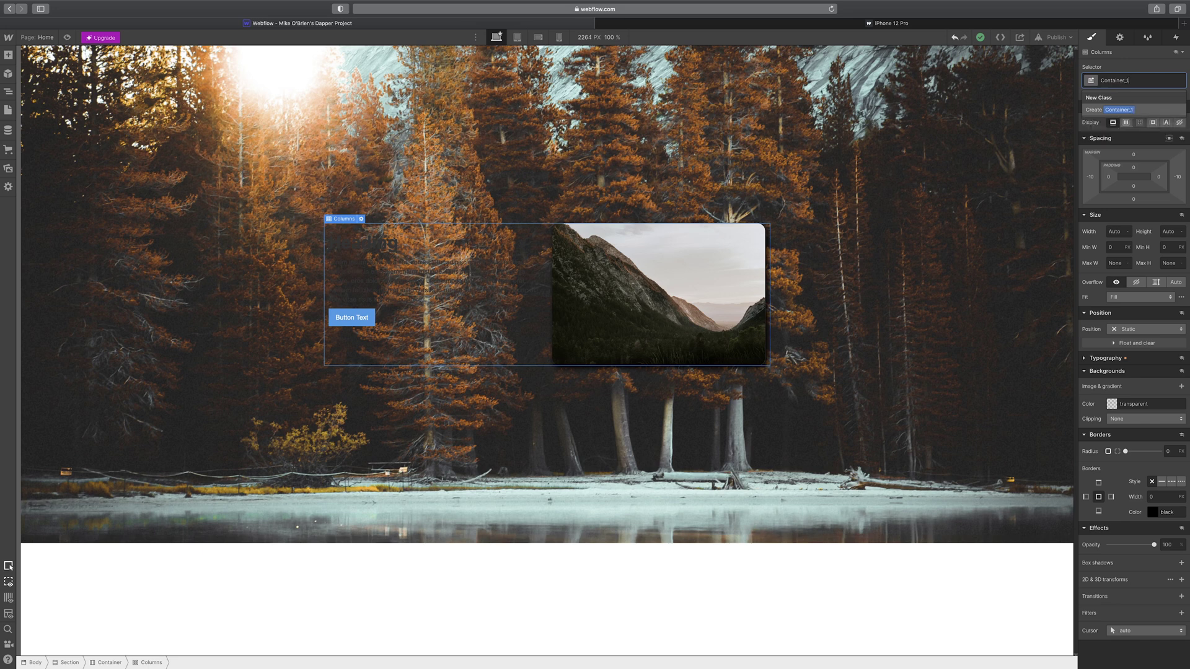
{"action": "type", "text": "er_1"}
{"action": "key", "text": "Return"}
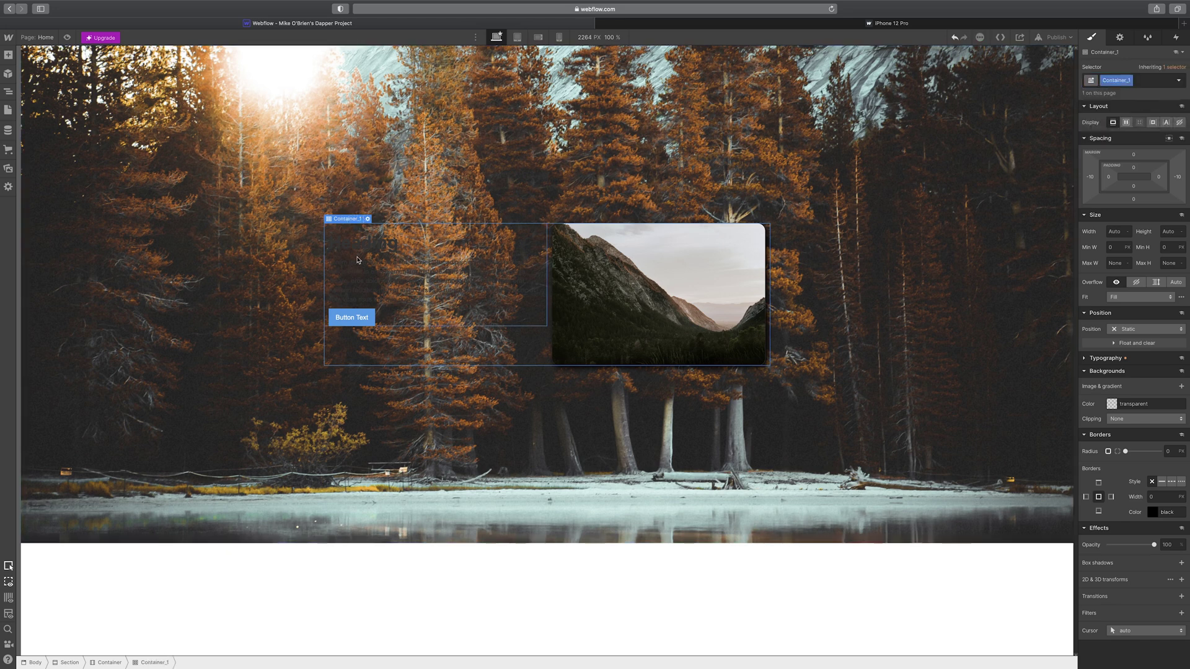
{"action": "left_click", "coordinate": [354, 228]}
{"action": "left_click", "coordinate": [352, 242]}
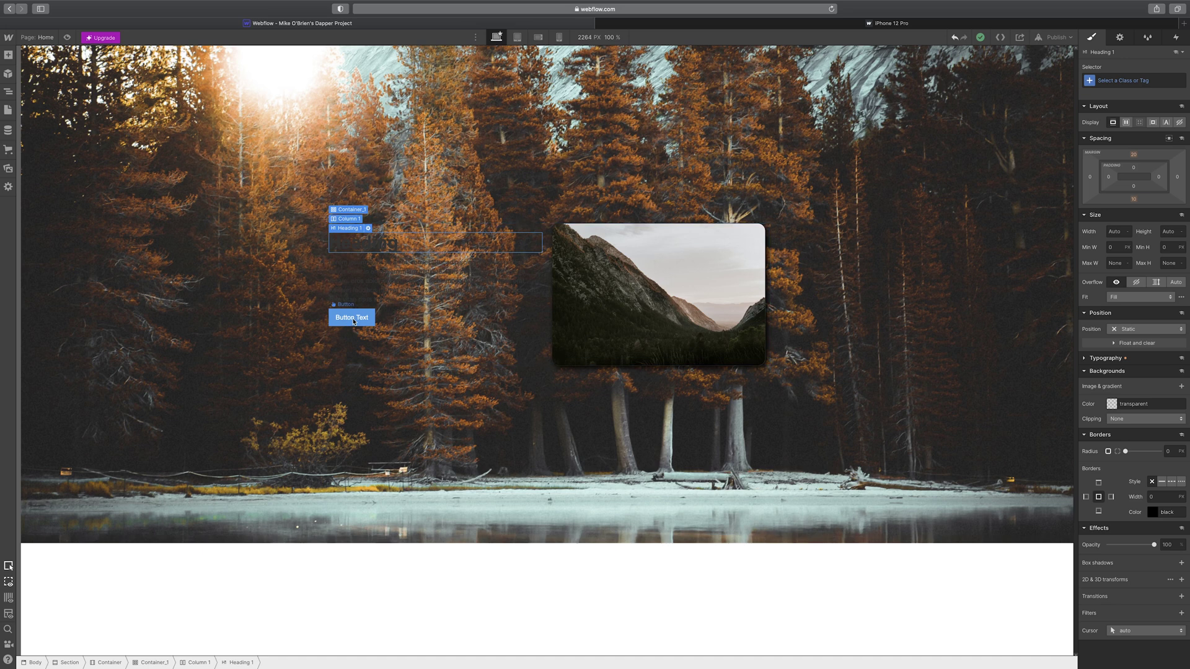
- Give the button 43 px side padding, a 59 px left margin and 12 px rounded corners
{"action": "left_click", "coordinate": [347, 317]}
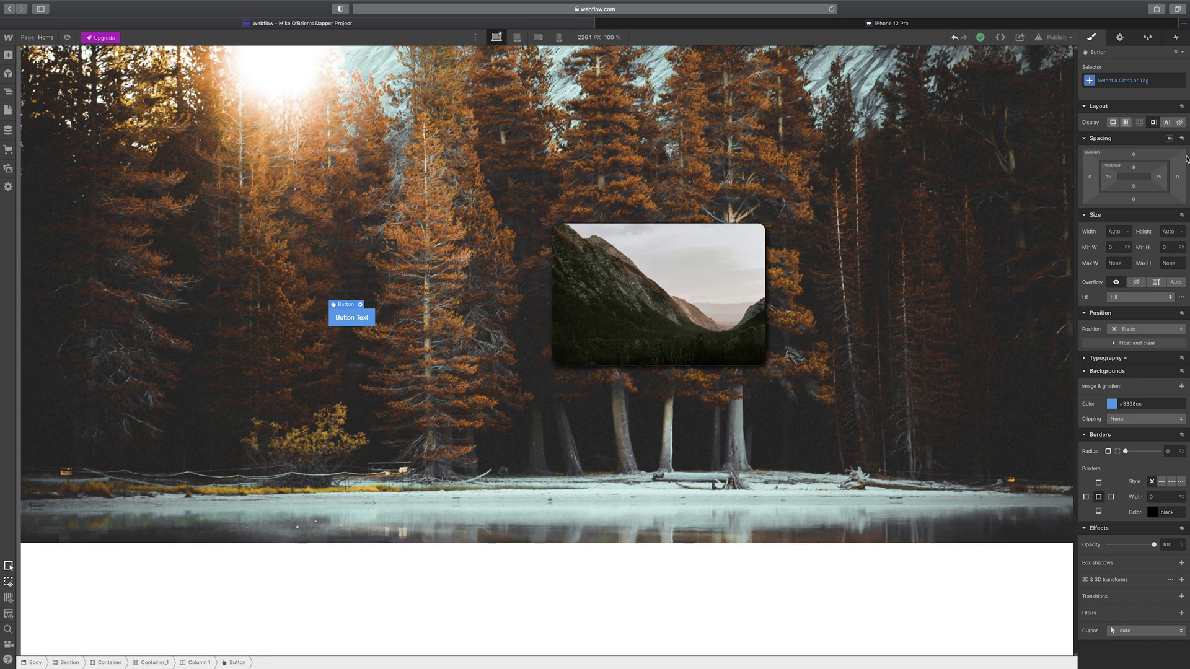
{"action": "mouse_move", "coordinate": [1161, 176]}
{"action": "left_mouse_down"}
{"action": "mouse_move", "coordinate": [1171, 176]}
{"action": "mouse_move", "coordinate": [1158, 178]}
{"action": "left_mouse_up"}
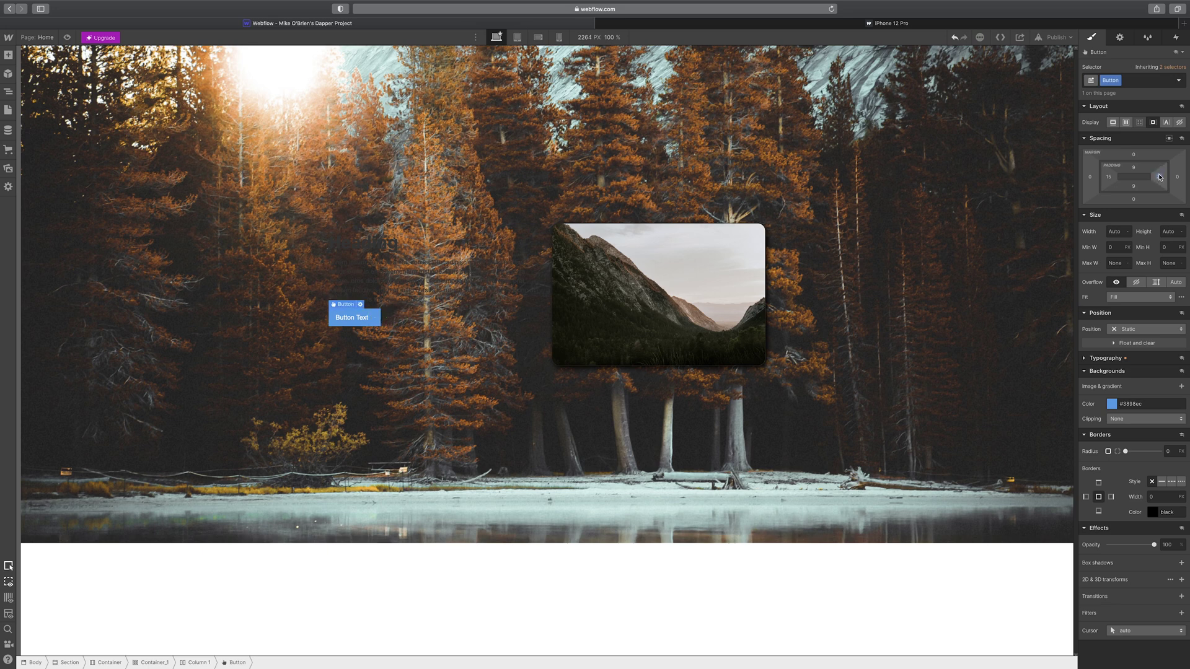
{"action": "key", "text": "super+z"}
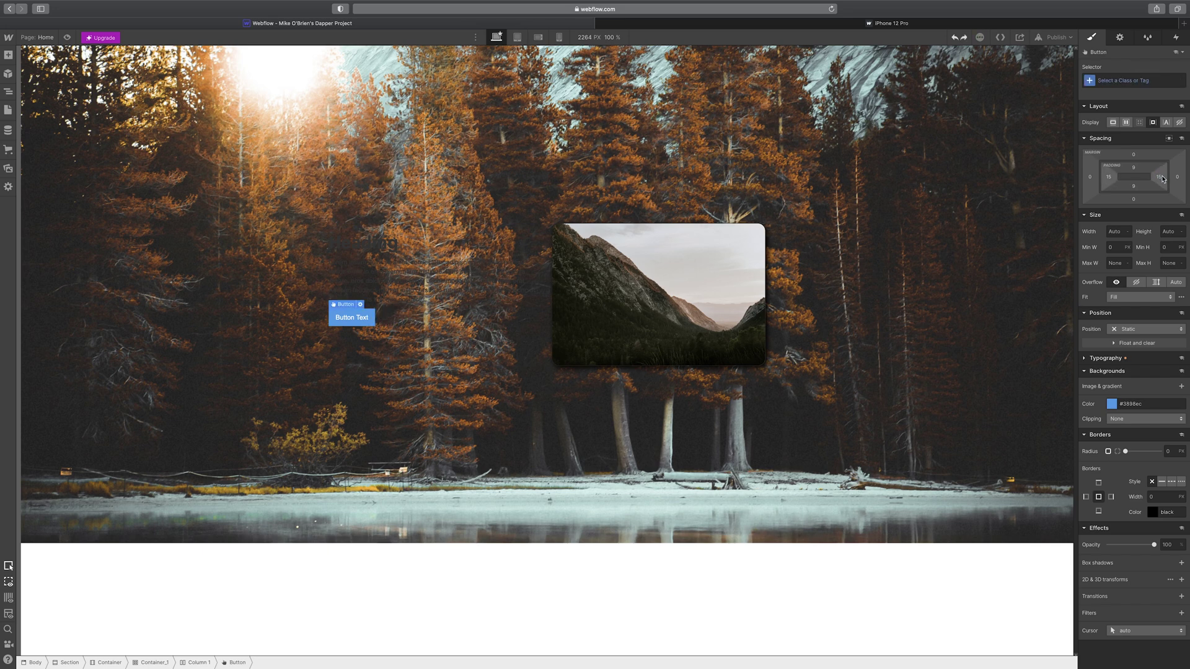
{"action": "left_click_drag", "start_coordinate": [1162, 179], "coordinate": [1144, 174]}
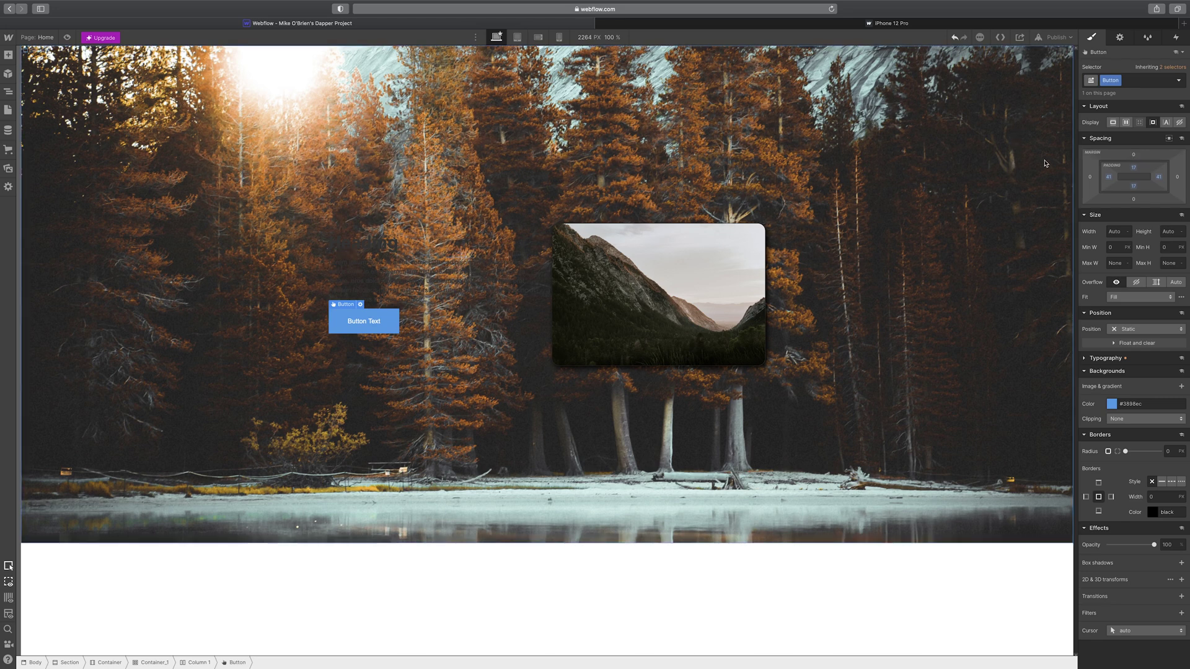
{"action": "left_click_drag", "start_coordinate": [1087, 178], "coordinate": [1059, 174]}
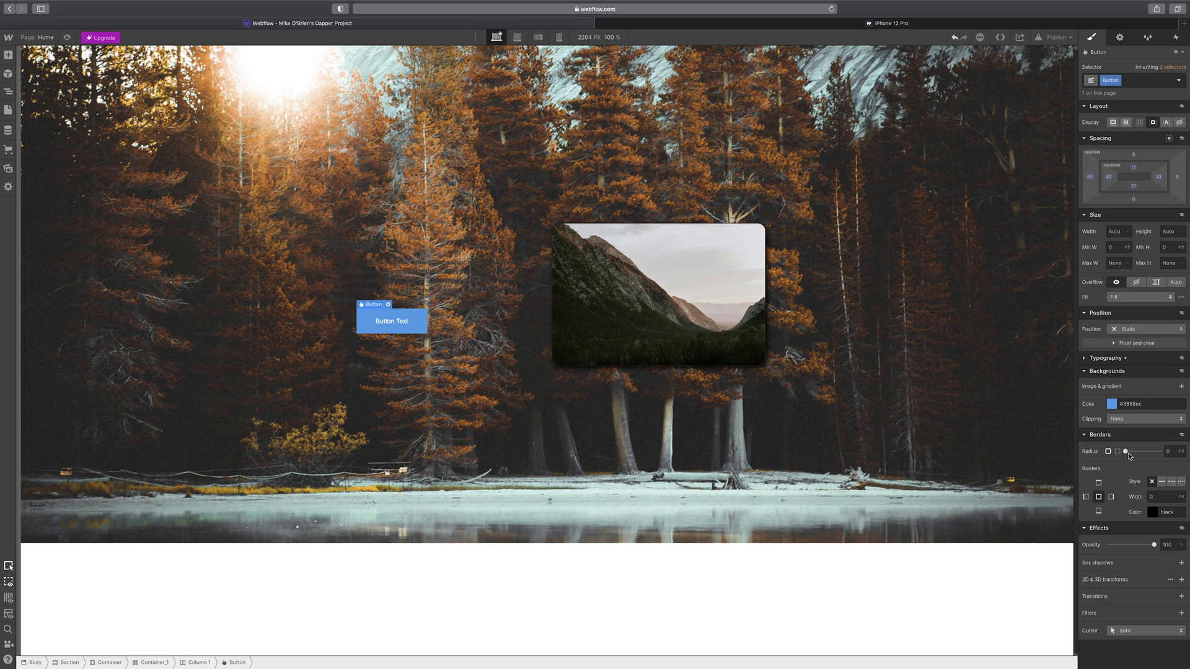
{"action": "left_click_drag", "start_coordinate": [1125, 452], "coordinate": [1082, 416]}
- Make the button white with black Montserrat text at 20 px
{"action": "left_click", "coordinate": [1113, 404]}
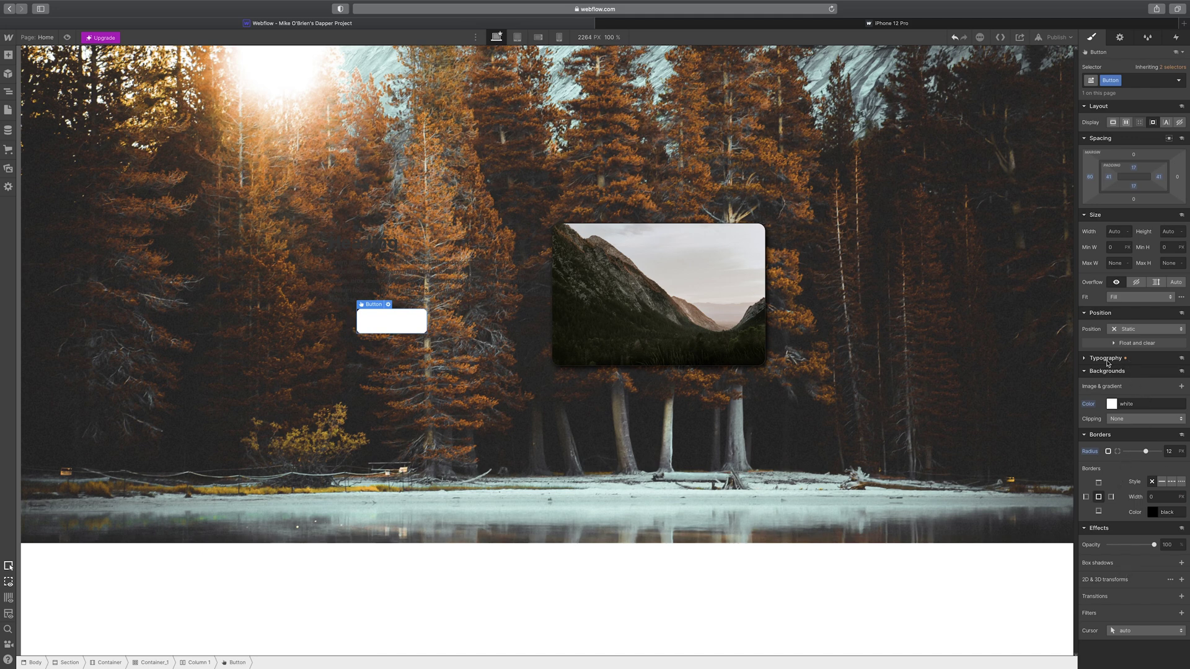
{"action": "left_click", "coordinate": [1085, 359]}
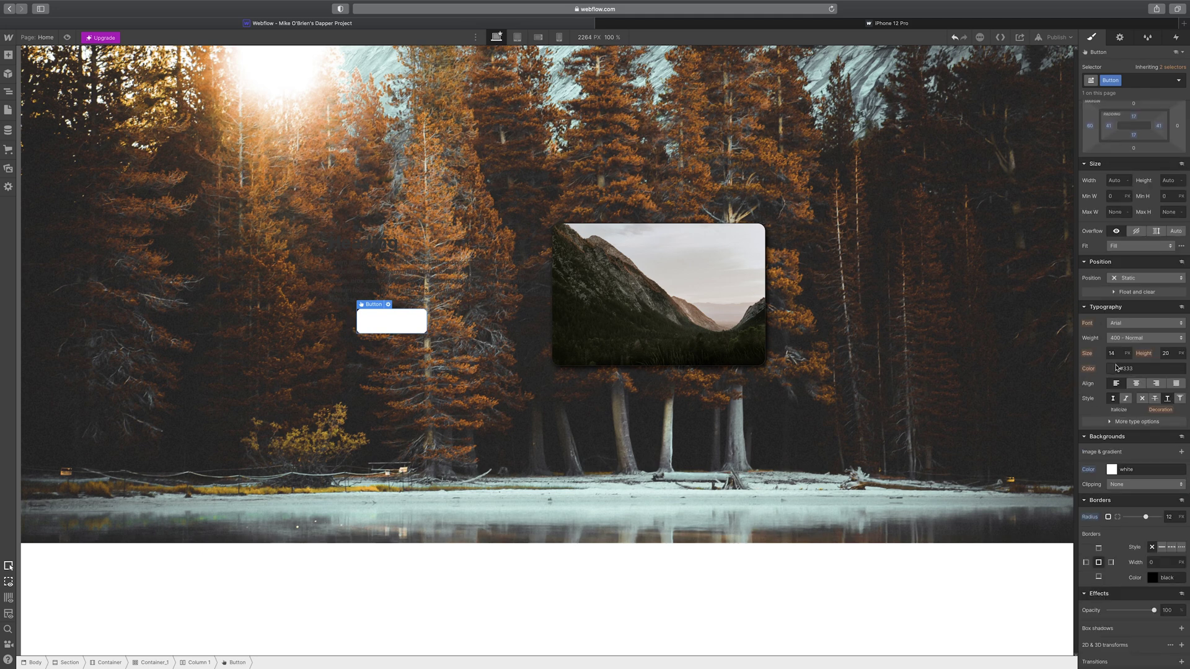
{"action": "left_click", "coordinate": [1113, 370]}
{"action": "mouse_move", "coordinate": [1086, 437]}
{"action": "left_mouse_down"}
{"action": "mouse_move", "coordinate": [1083, 447]}
{"action": "mouse_move", "coordinate": [1085, 397]}
{"action": "mouse_move", "coordinate": [1083, 449]}
{"action": "mouse_move", "coordinate": [1055, 458]}
{"action": "left_mouse_up"}
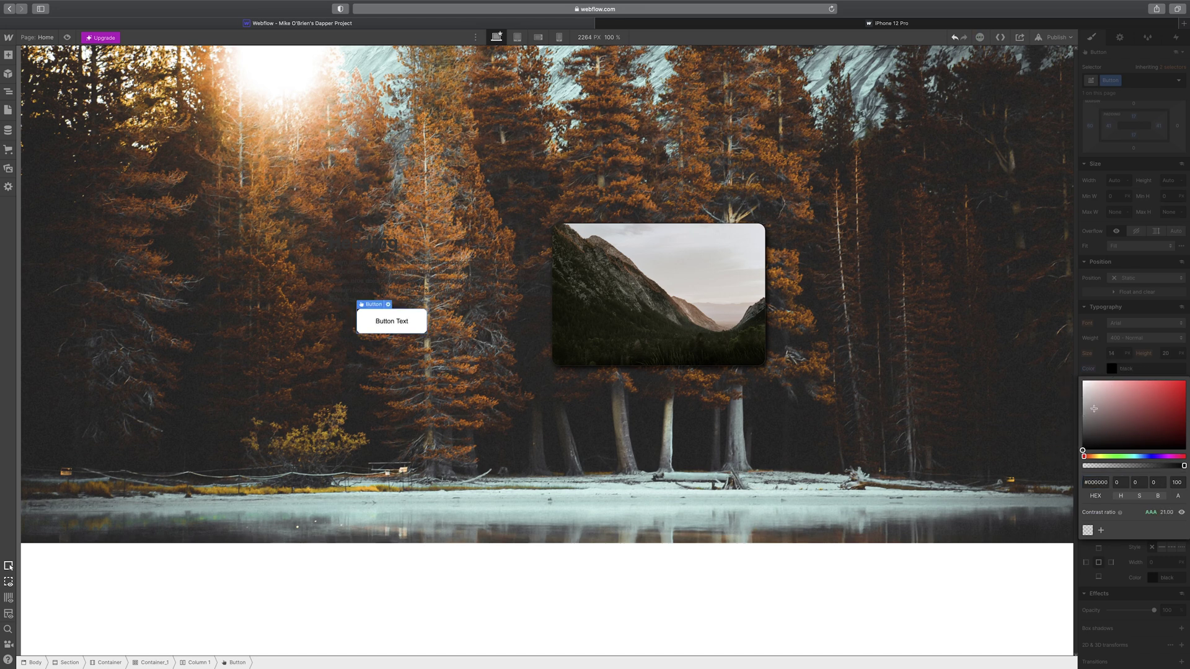
{"action": "left_click", "coordinate": [1126, 334]}
{"action": "left_click", "coordinate": [1128, 323]}
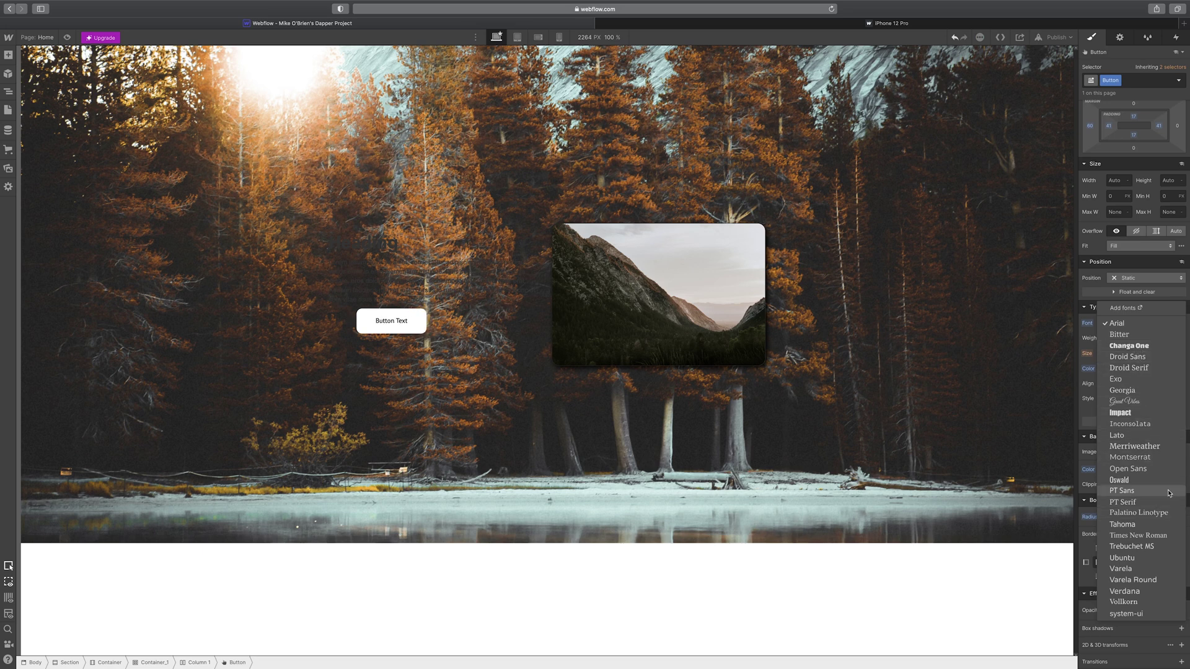
{"action": "left_click", "coordinate": [1154, 459]}
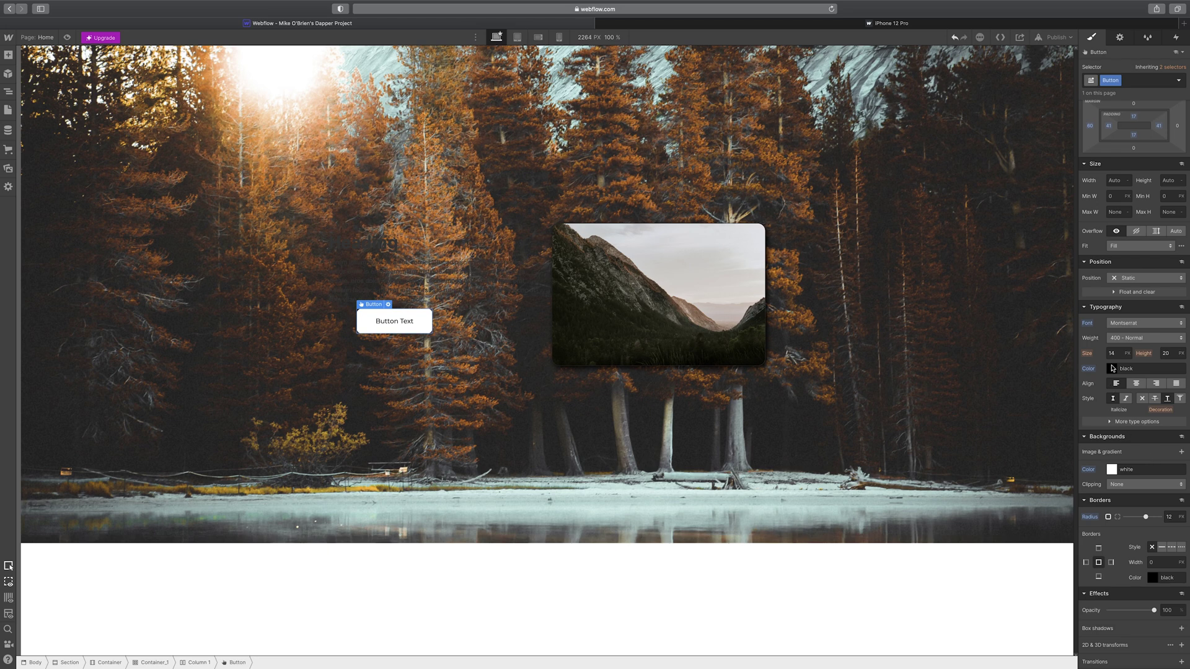
{"action": "left_click_drag", "start_coordinate": [1118, 353], "coordinate": [1104, 354]}
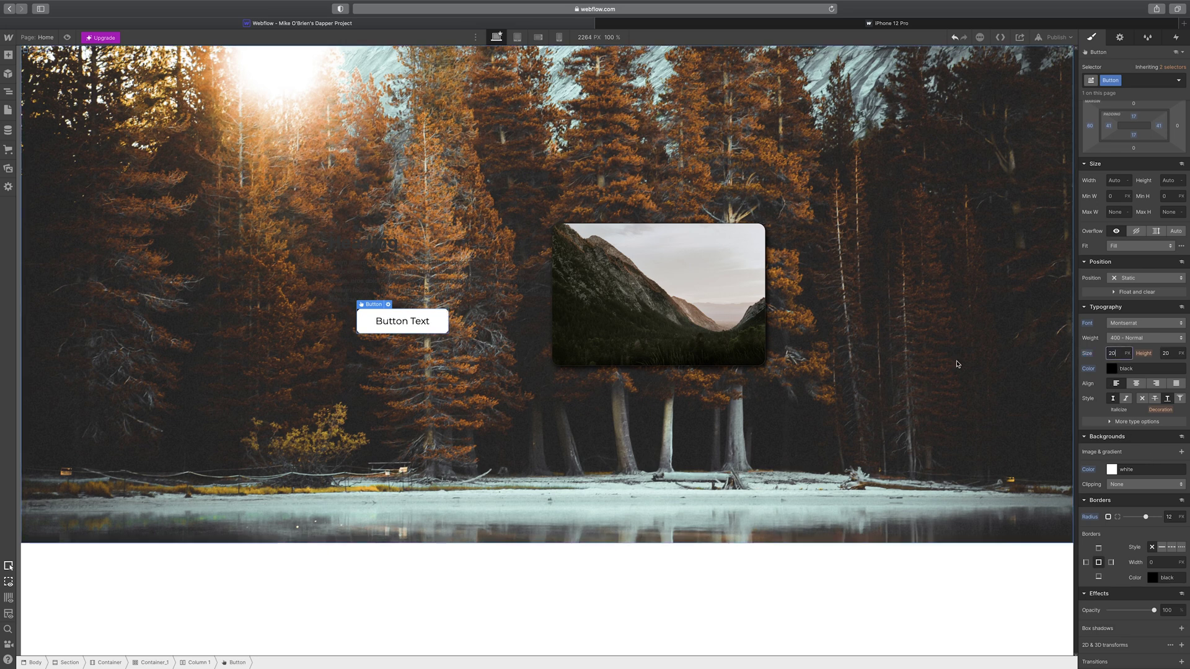
{"action": "left_click", "coordinate": [373, 314]}
- Rename the button's style class to Primary_Button
{"action": "left_click", "coordinate": [1117, 80]}
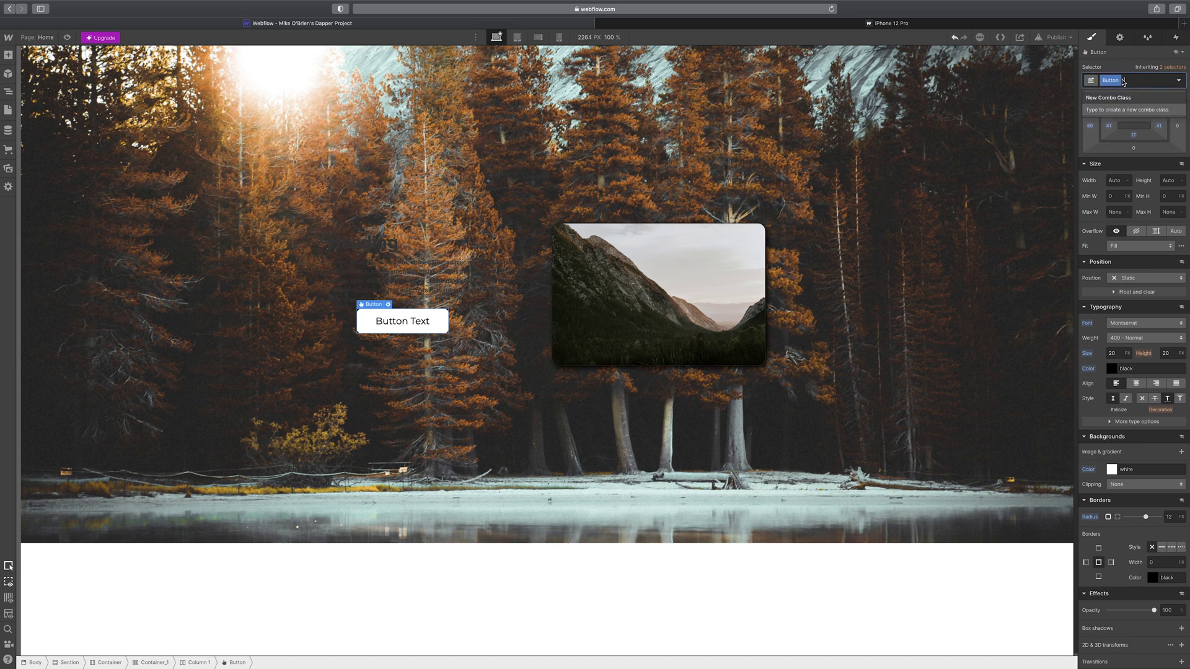
{"action": "left_click", "coordinate": [1116, 93]}
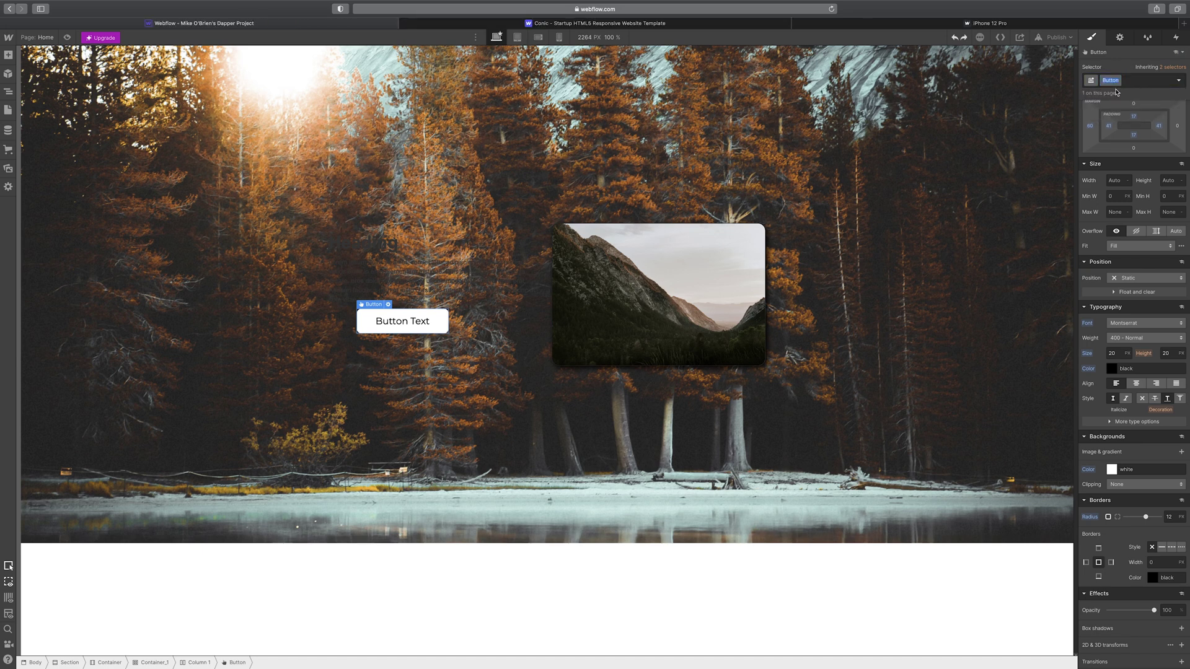
{"action": "type", "text": "Primary_Button"}
{"action": "key", "text": "Return"}
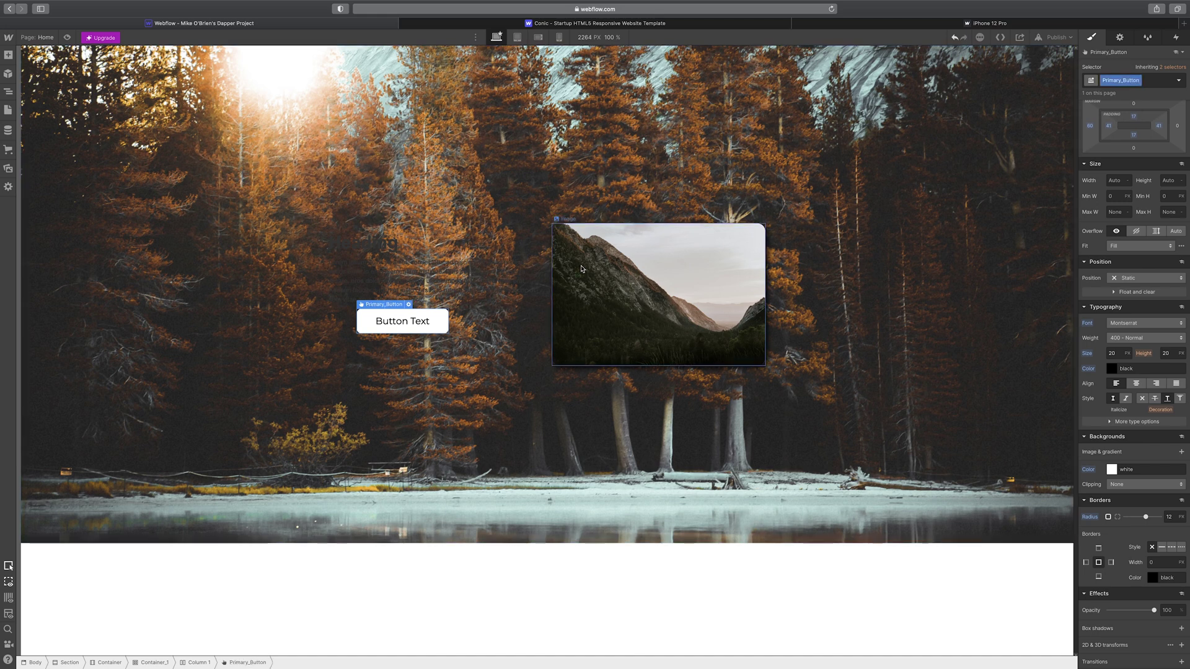
- Add a test button, apply Primary_Button to it, then delete it
{"action": "left_click", "coordinate": [8, 55]}
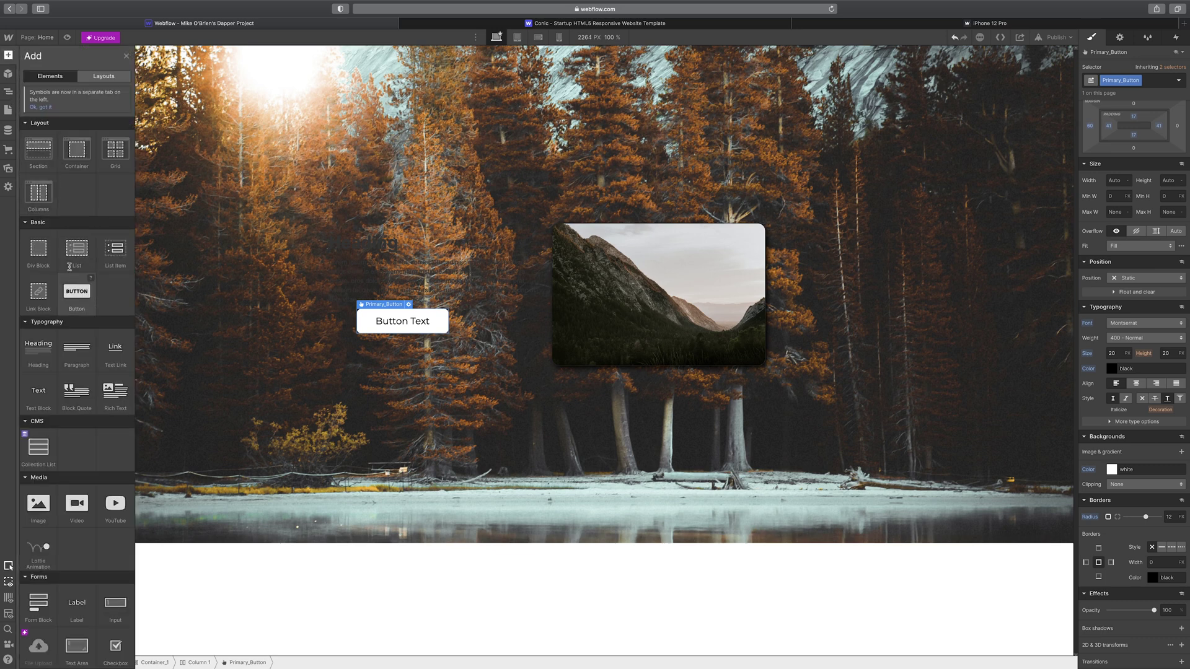
{"action": "left_click_drag", "start_coordinate": [78, 294], "coordinate": [454, 417]}
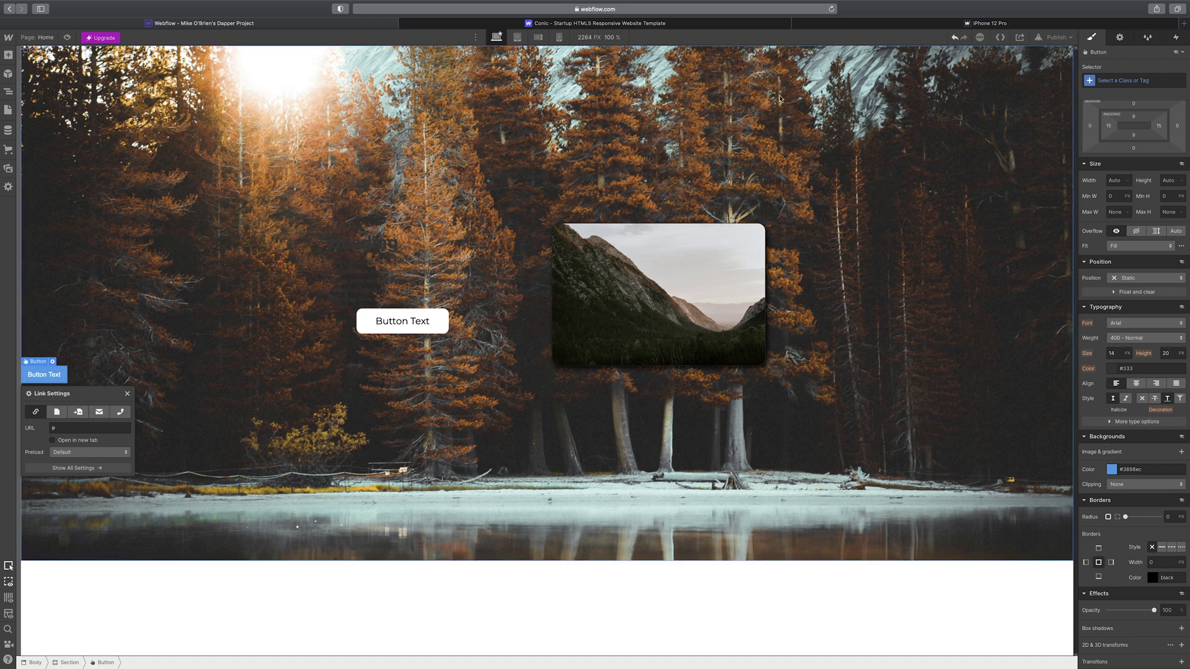
{"action": "left_click", "coordinate": [1096, 81]}
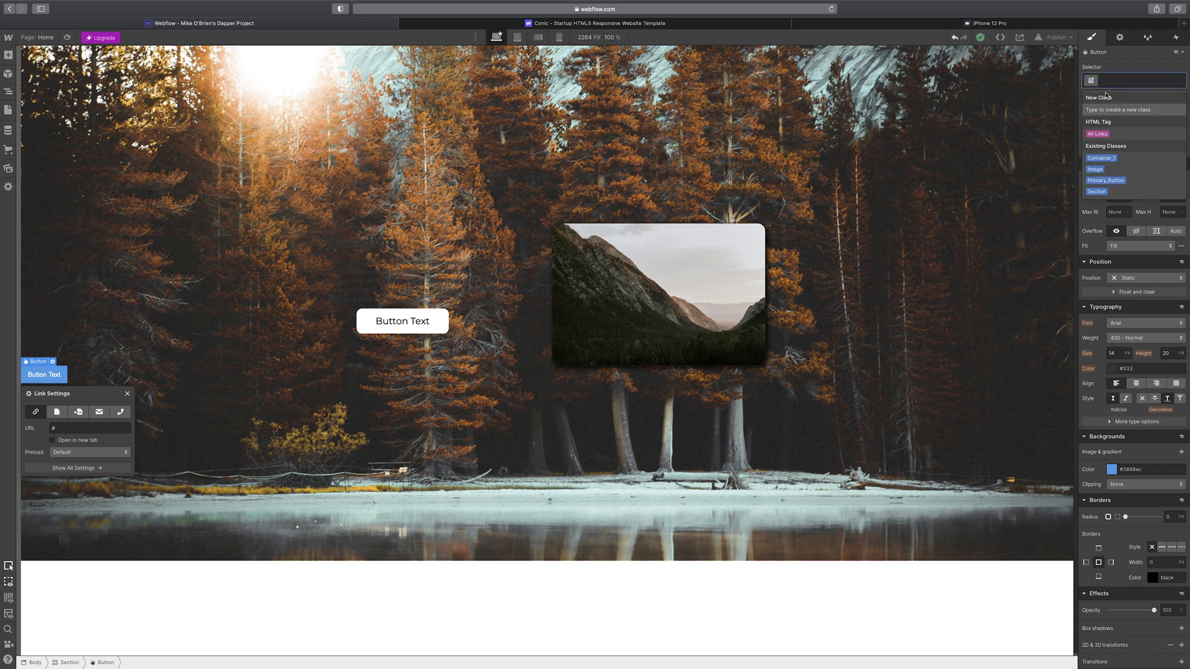
{"action": "left_click", "coordinate": [1106, 180]}
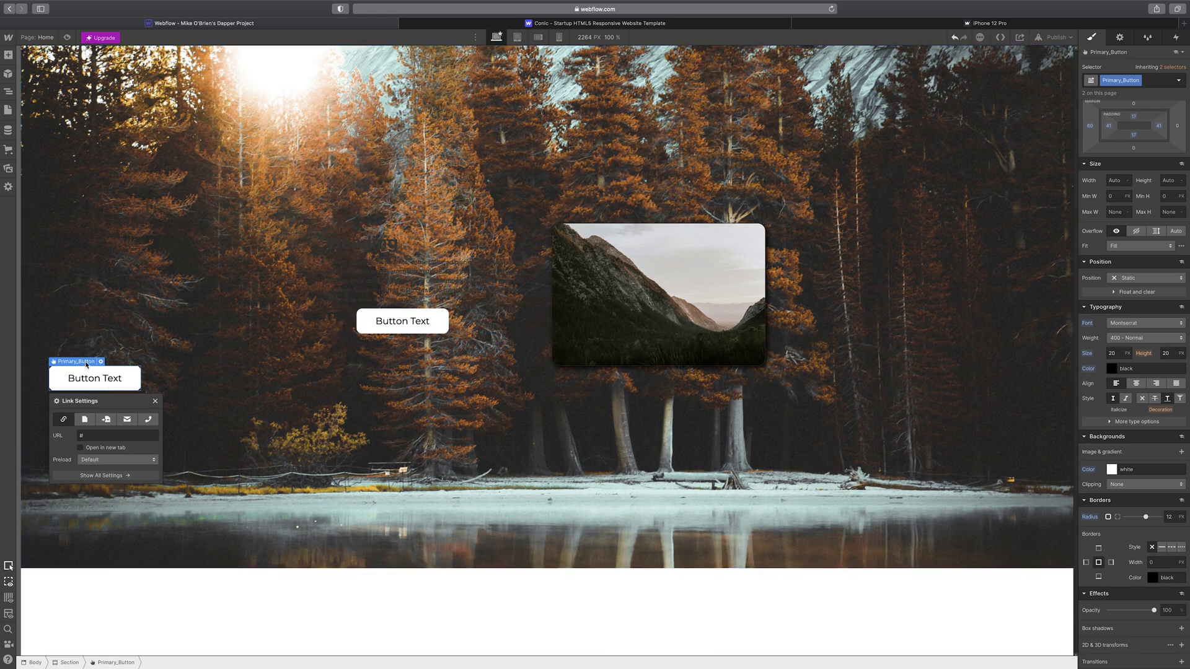
{"action": "mouse_move", "coordinate": [86, 363]}
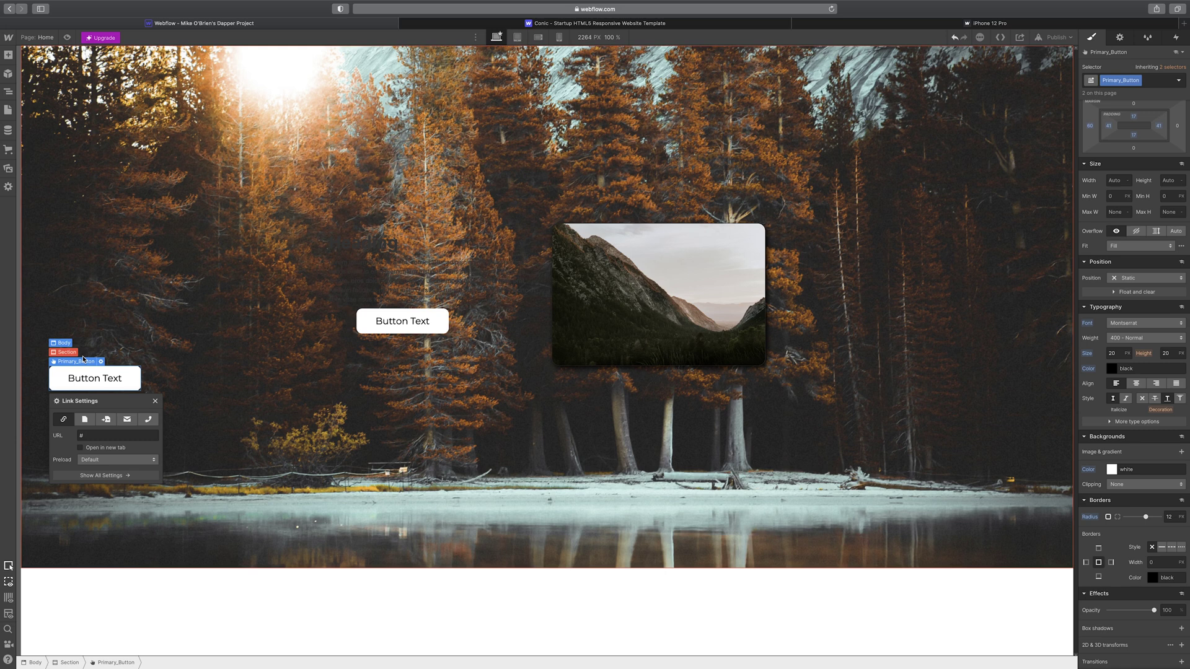
{"action": "key", "text": "Delete"}
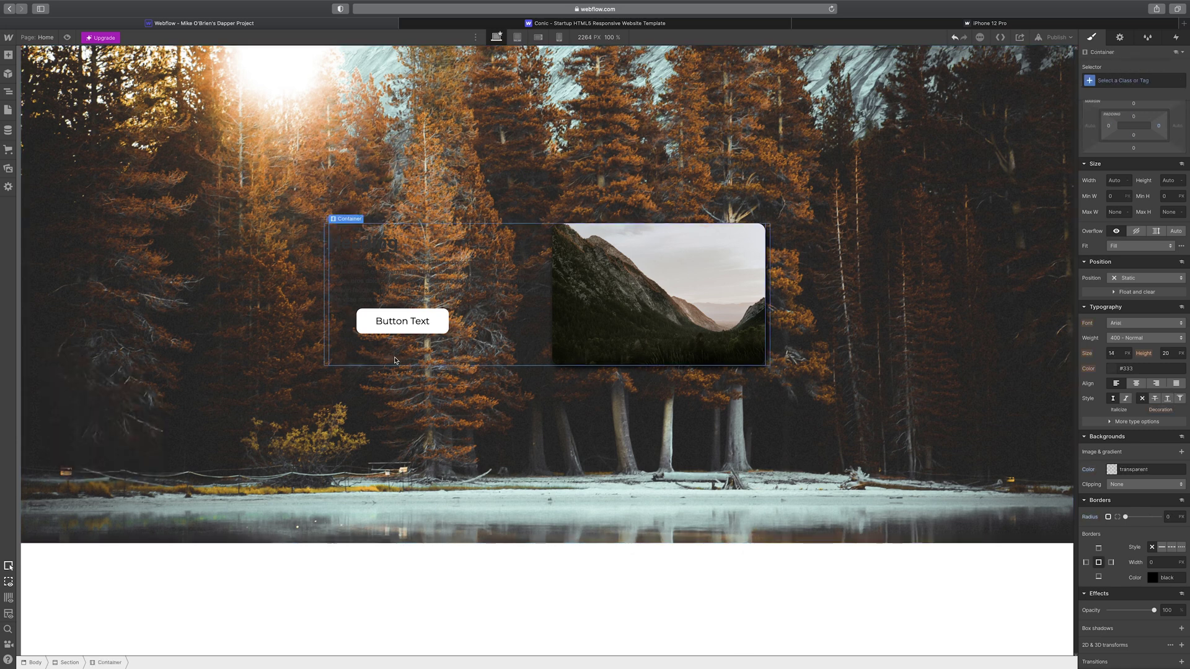
- Make the Heading 1 text white, undoing an accidental white background
{"action": "left_click", "coordinate": [405, 250]}
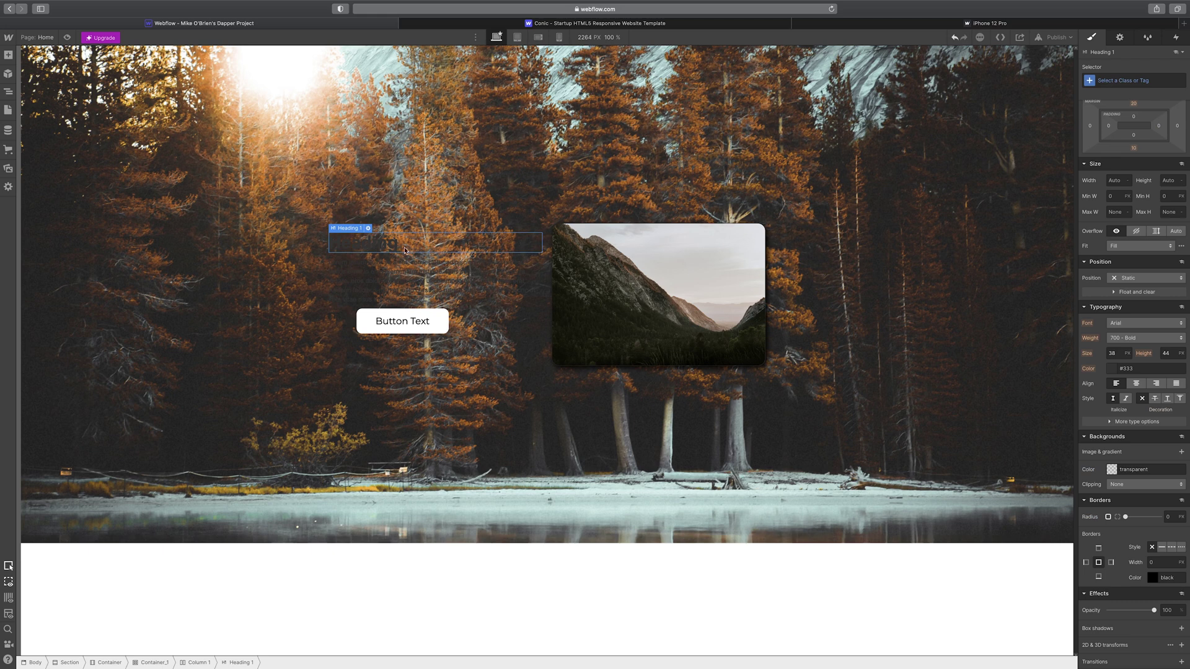
{"action": "left_click", "coordinate": [1112, 470]}
{"action": "left_click_drag", "start_coordinate": [1107, 493], "coordinate": [1082, 481]}
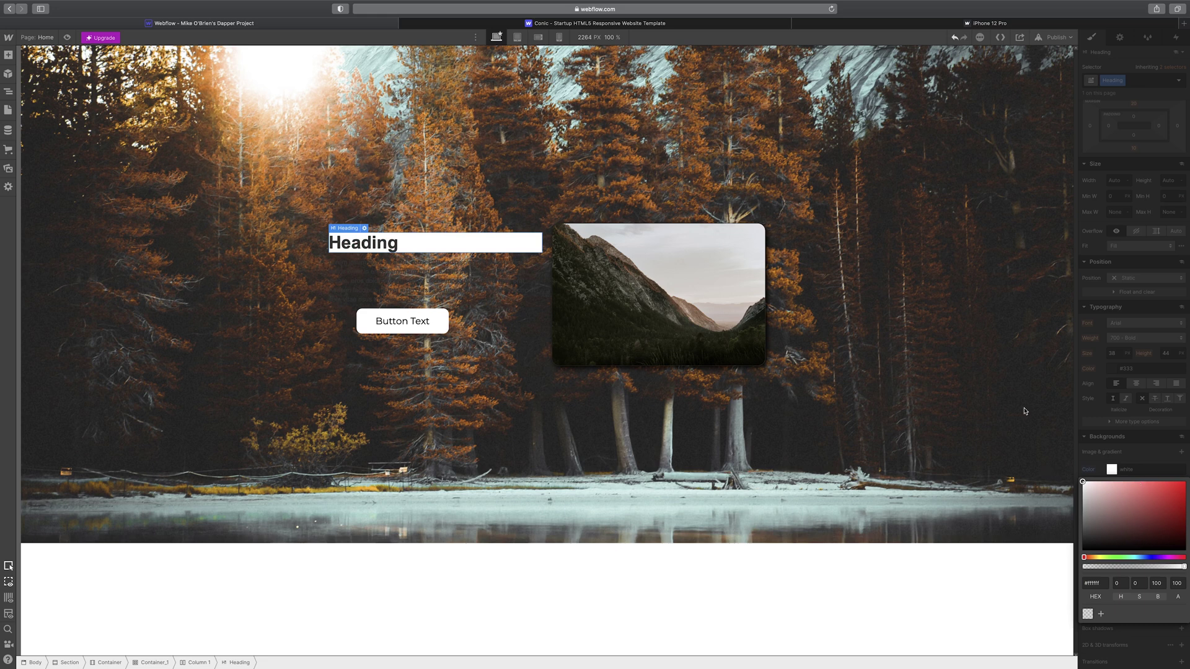
{"action": "left_click", "coordinate": [955, 38]}
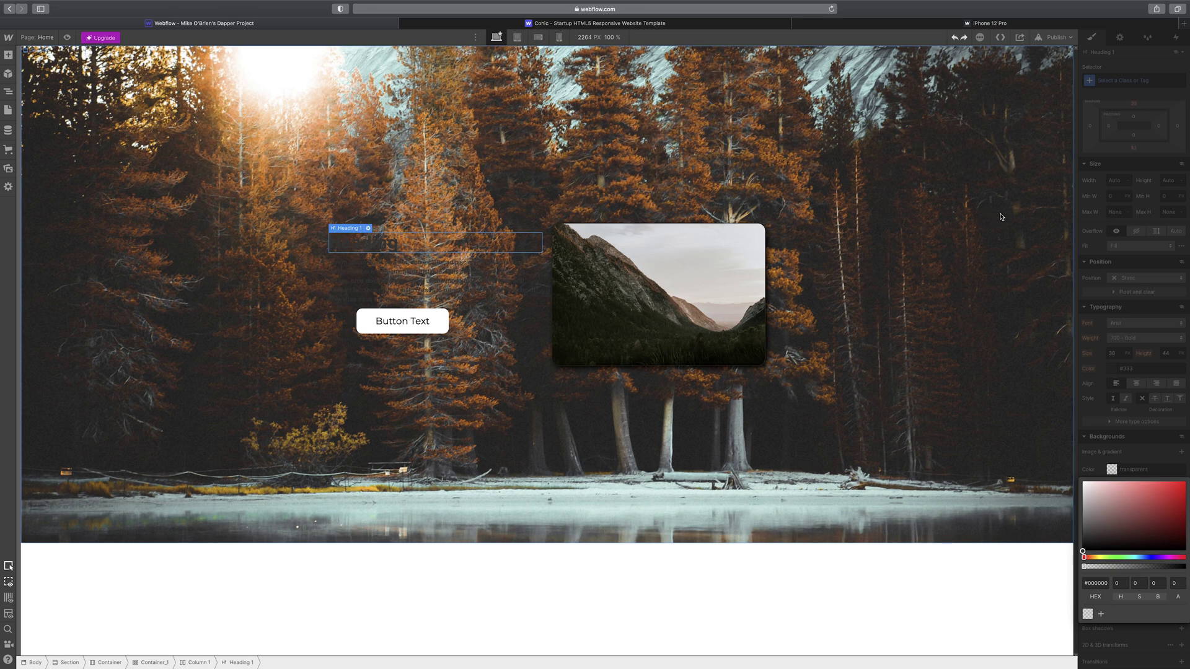
{"action": "left_click", "coordinate": [1116, 439]}
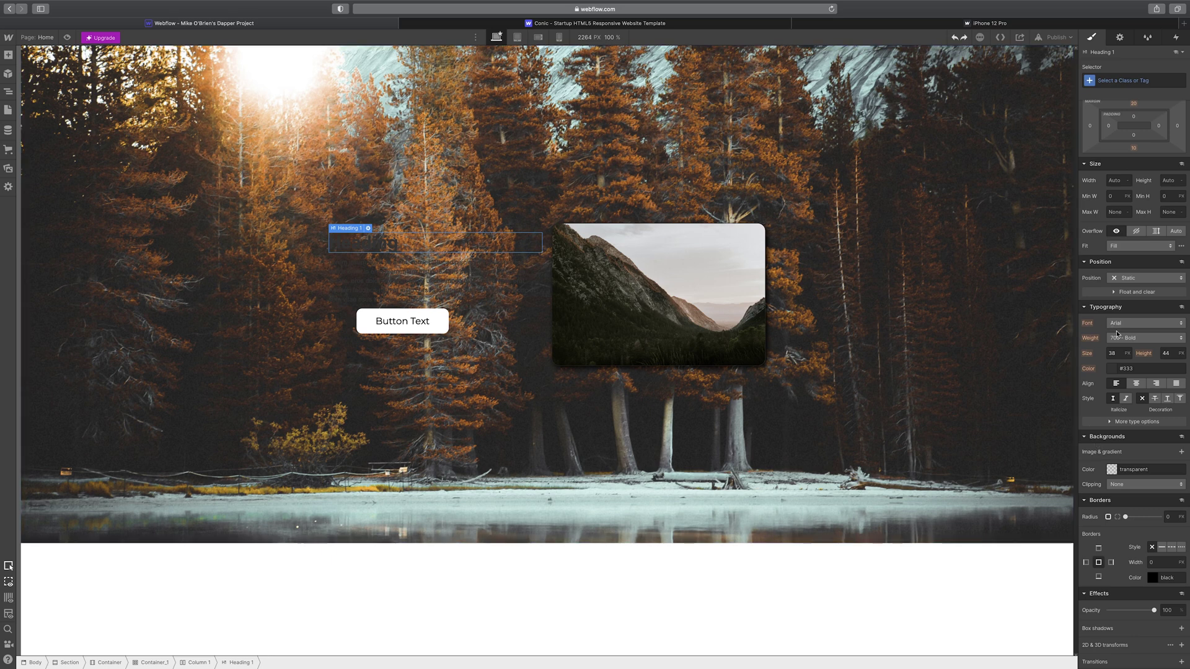
{"action": "left_click", "coordinate": [1112, 368]}
{"action": "left_click_drag", "start_coordinate": [1086, 386], "coordinate": [1075, 373]}
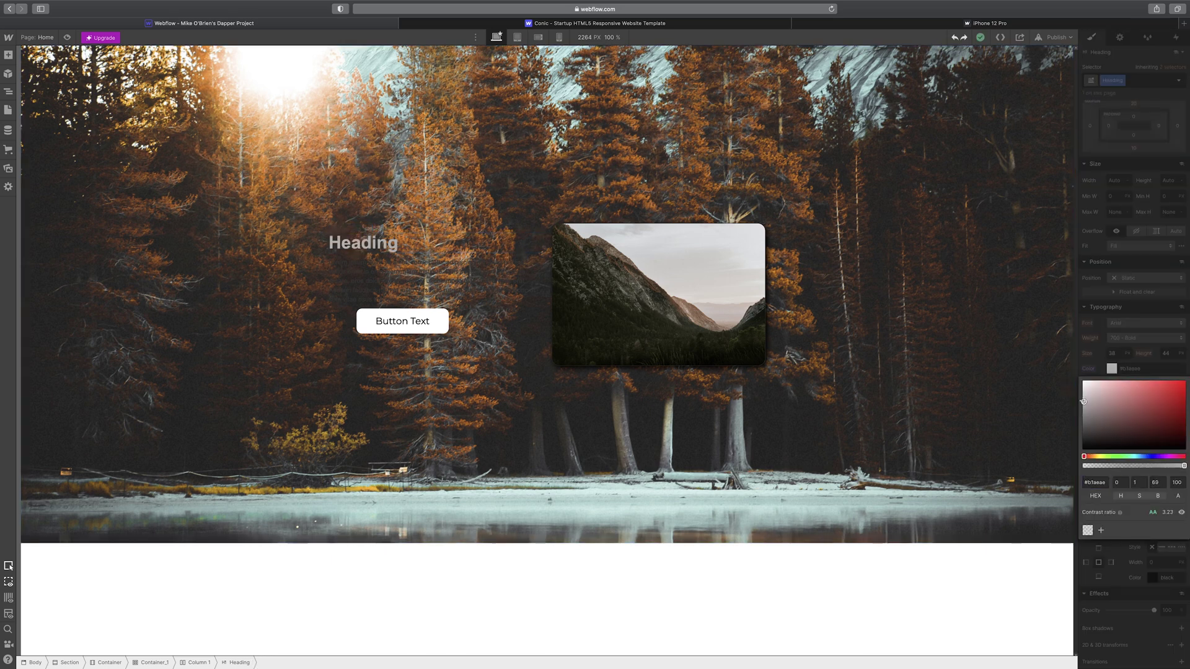
{"action": "left_click", "coordinate": [1105, 353]}
- Set the heading to Montserrat 800 Extra Bold at 55 px, centre-aligned
{"action": "left_click", "coordinate": [1140, 324]}
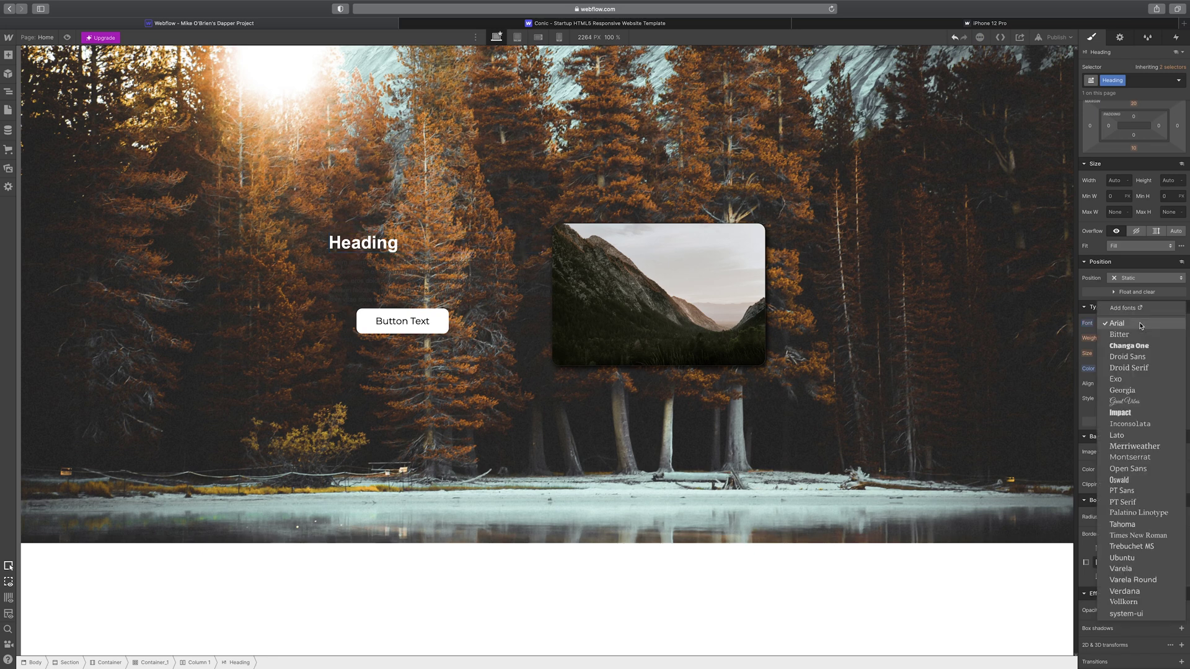
{"action": "left_click", "coordinate": [1139, 457]}
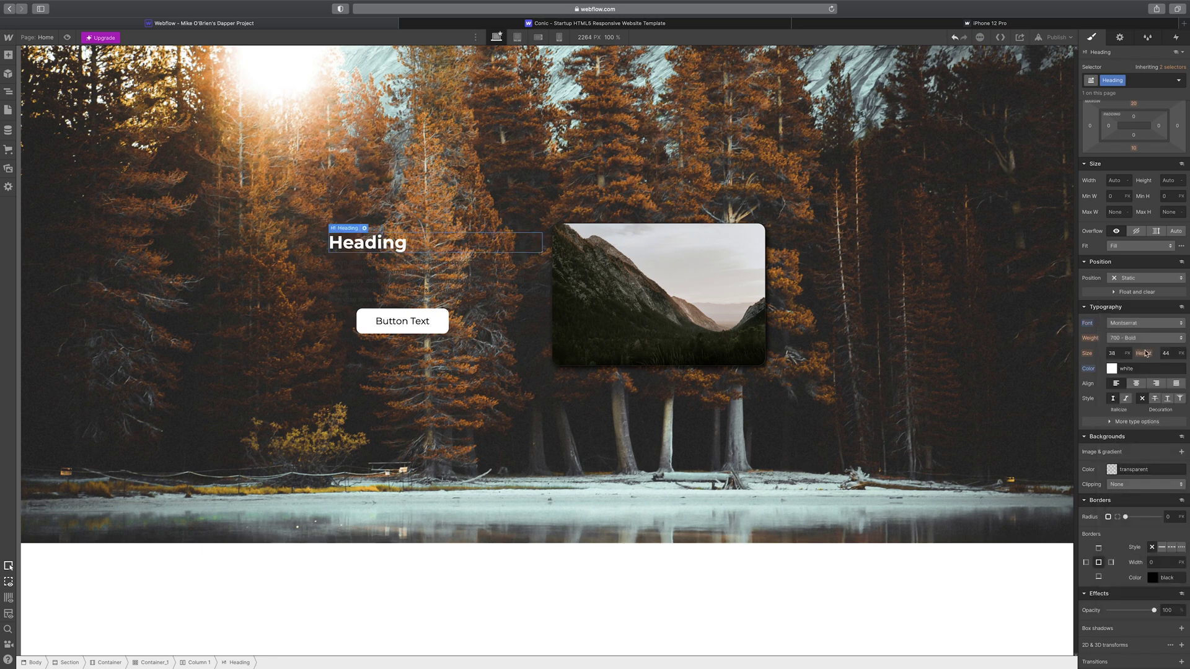
{"action": "left_click", "coordinate": [1145, 338]}
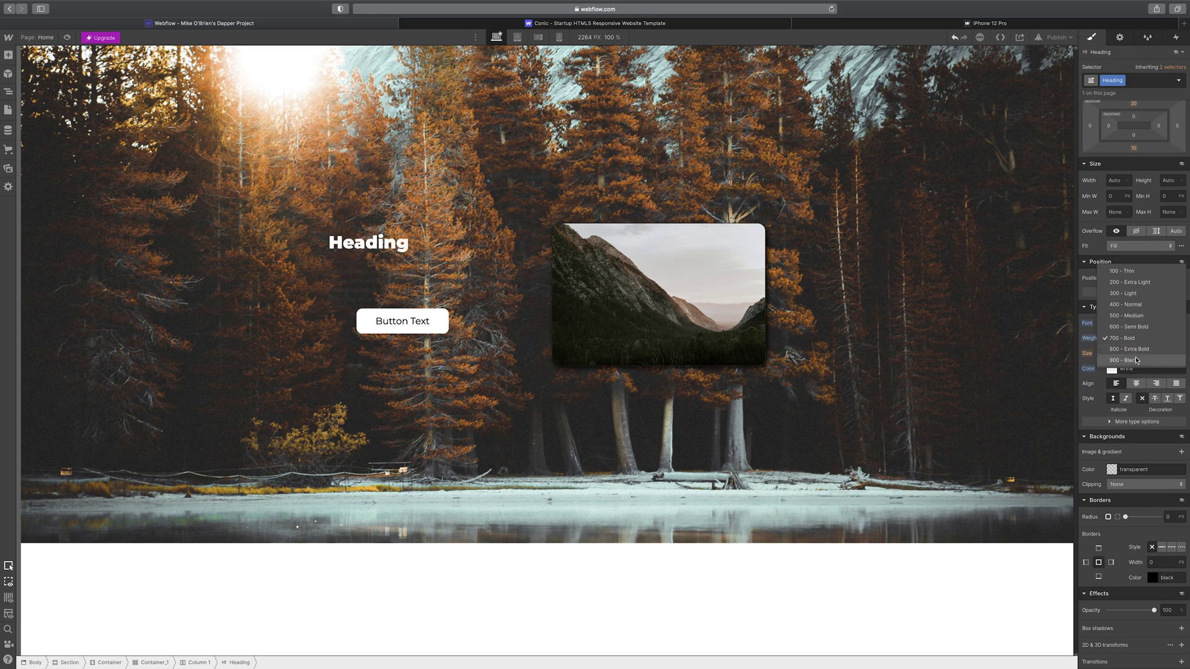
{"action": "left_click", "coordinate": [1140, 350]}
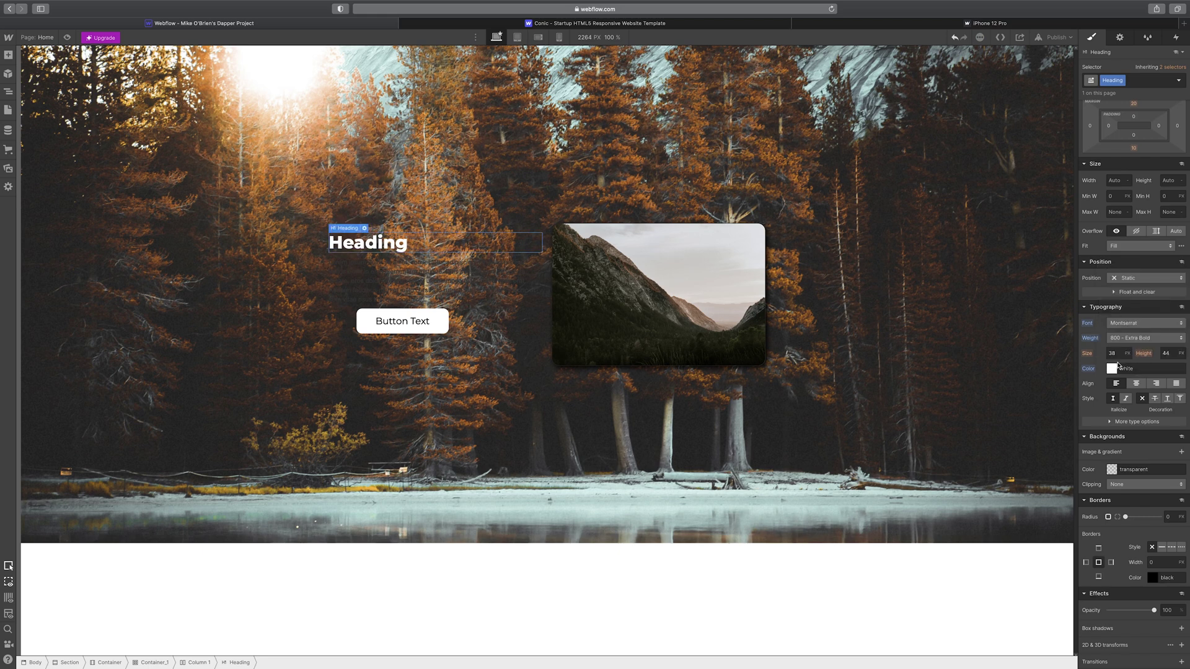
{"action": "left_click", "coordinate": [1115, 354]}
{"action": "type", "text": "55"}
{"action": "key", "text": "Return"}
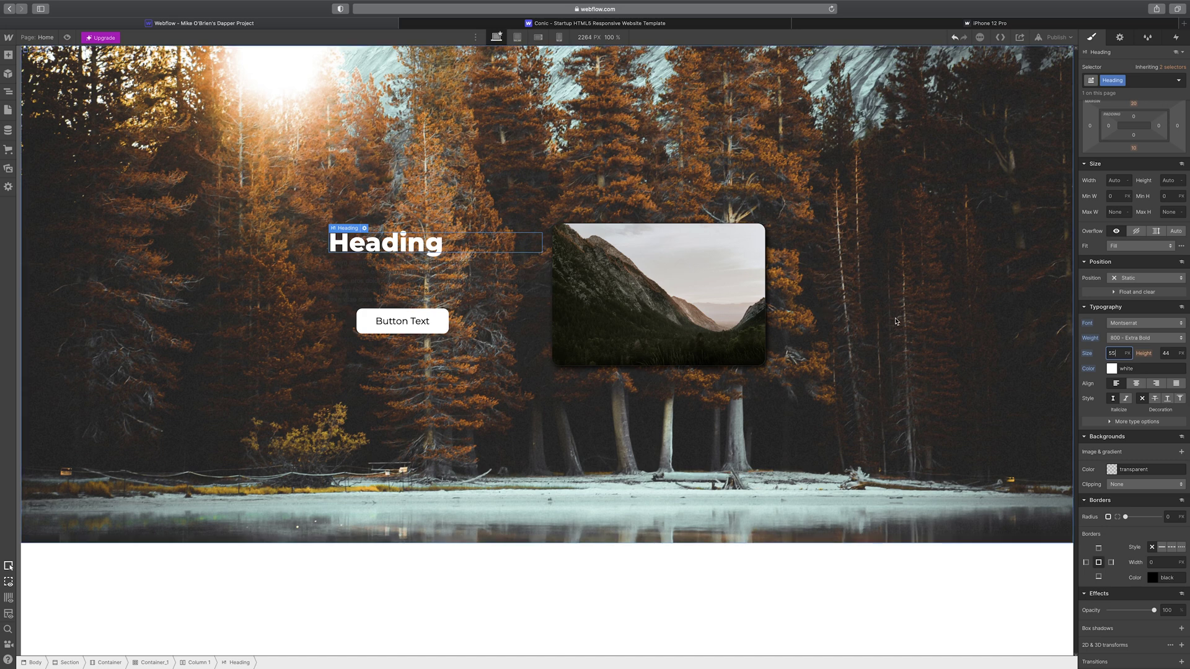
{"action": "left_click", "coordinate": [1136, 383]}
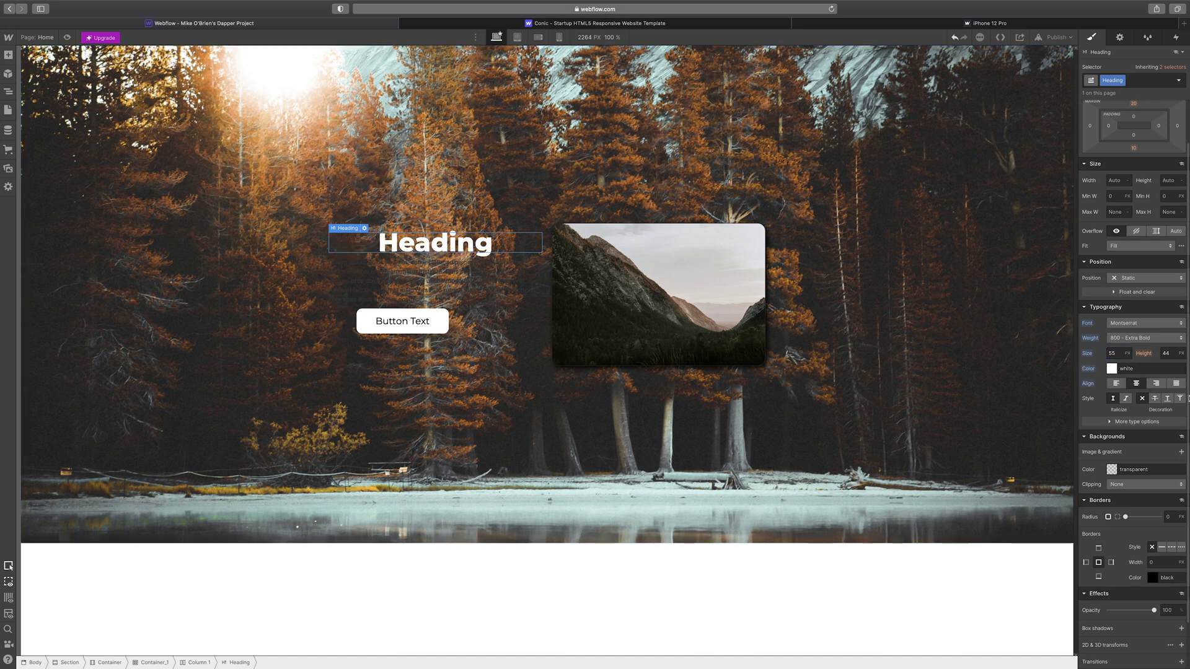
{"action": "left_click", "coordinate": [367, 325]}
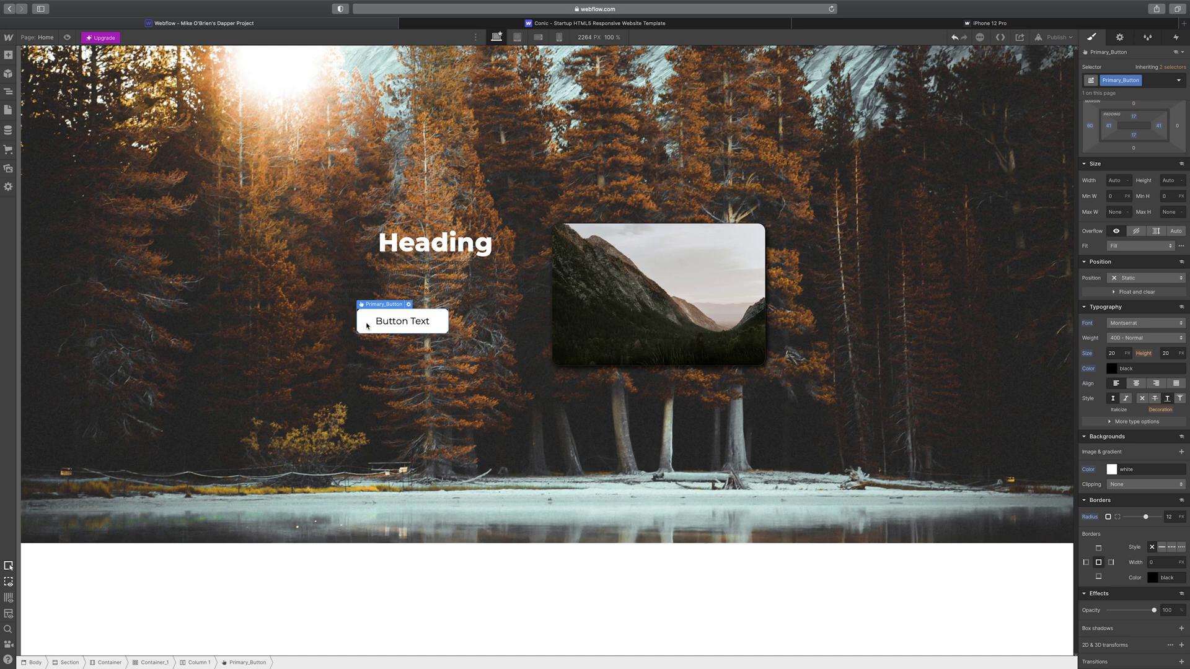
- Increase the Primary_Button's left margin to about 127 px
{"action": "left_click", "coordinate": [1090, 127]}
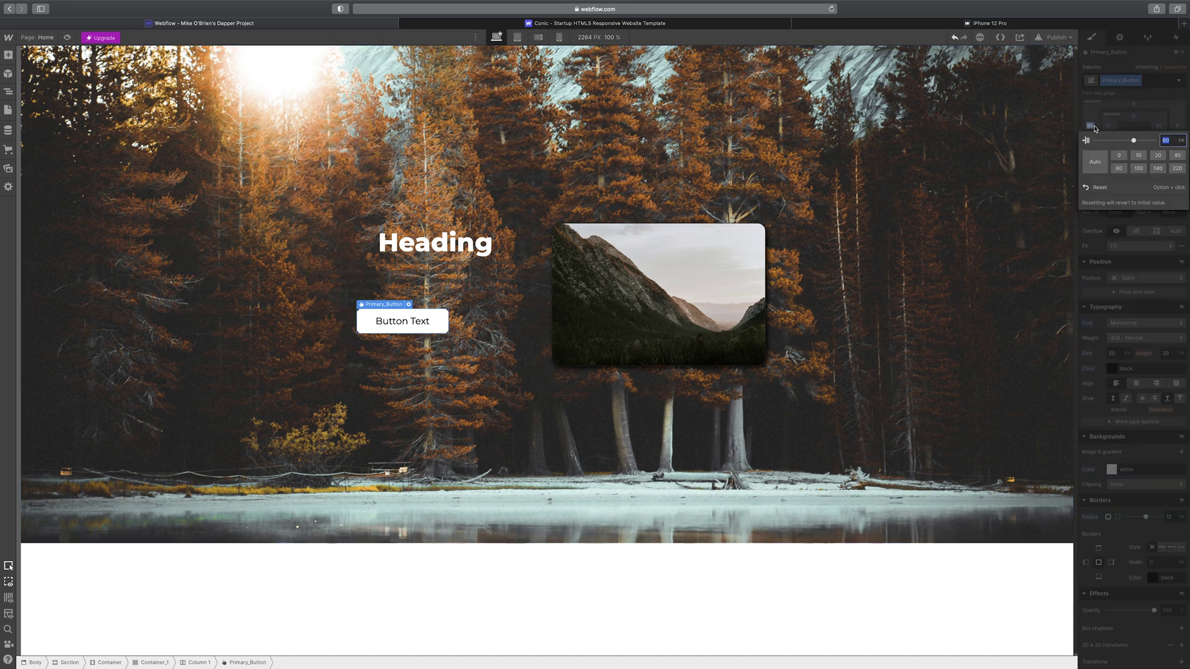
{"action": "key", "text": "Return"}
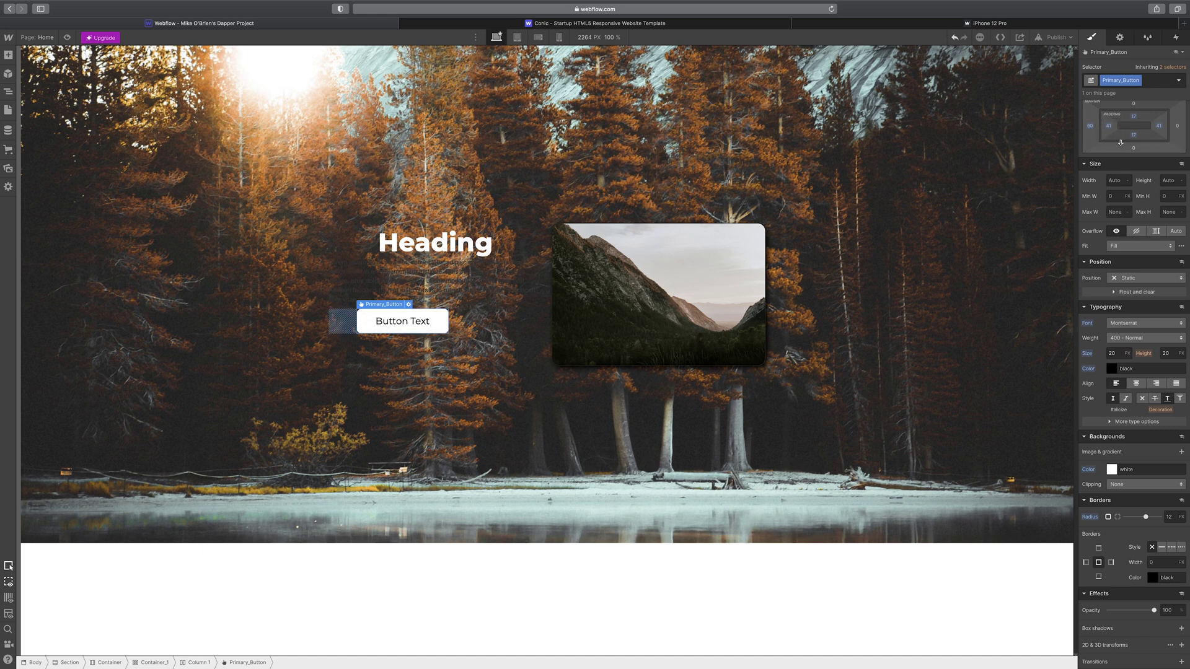
{"action": "left_click", "coordinate": [1089, 125]}
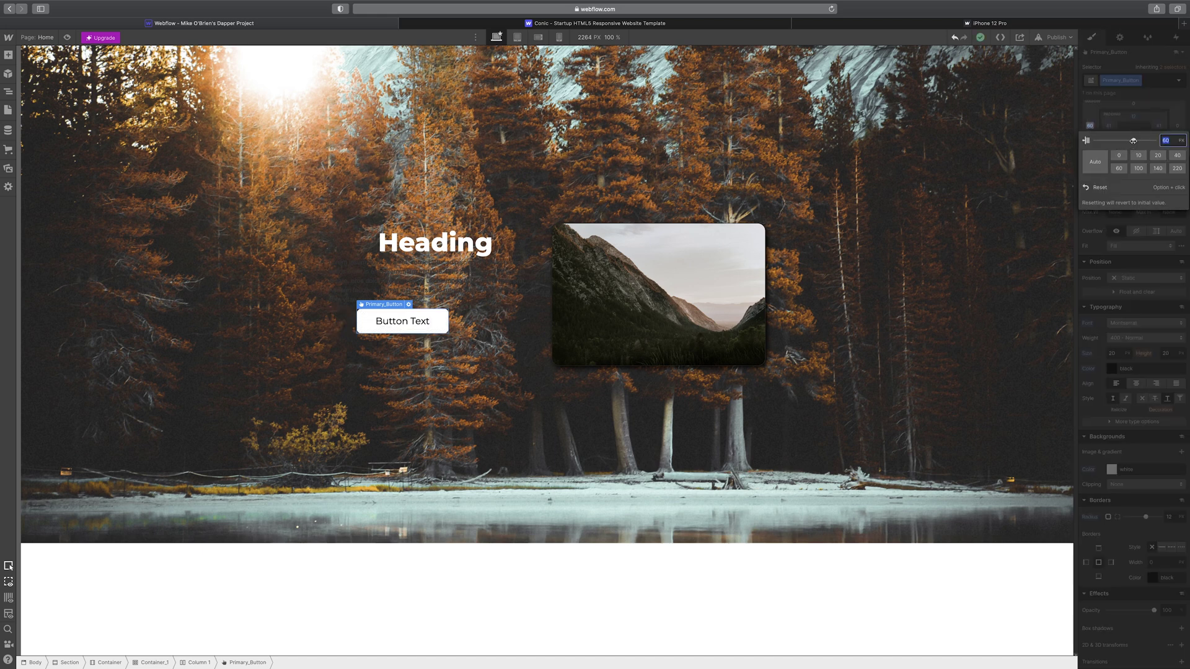
{"action": "left_click_drag", "start_coordinate": [1133, 141], "coordinate": [1144, 141]}
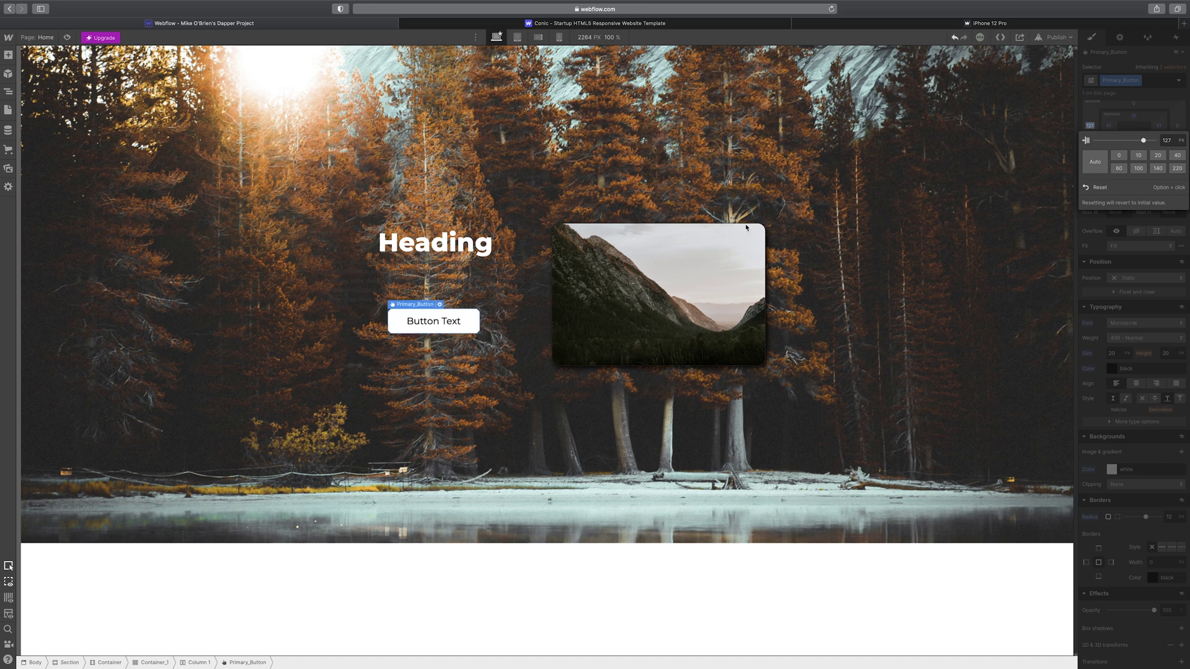
{"action": "left_click", "coordinate": [517, 283]}
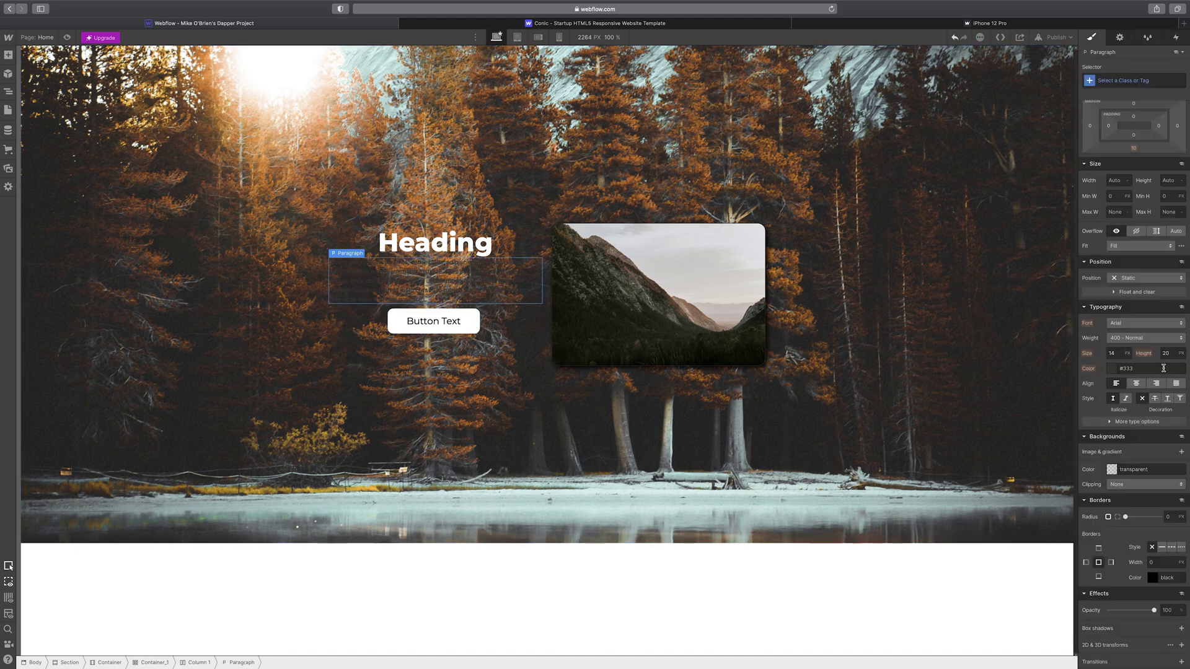
- Centre the paragraph text and make it white
{"action": "left_click", "coordinate": [1139, 384]}
{"action": "left_click", "coordinate": [1115, 369]}
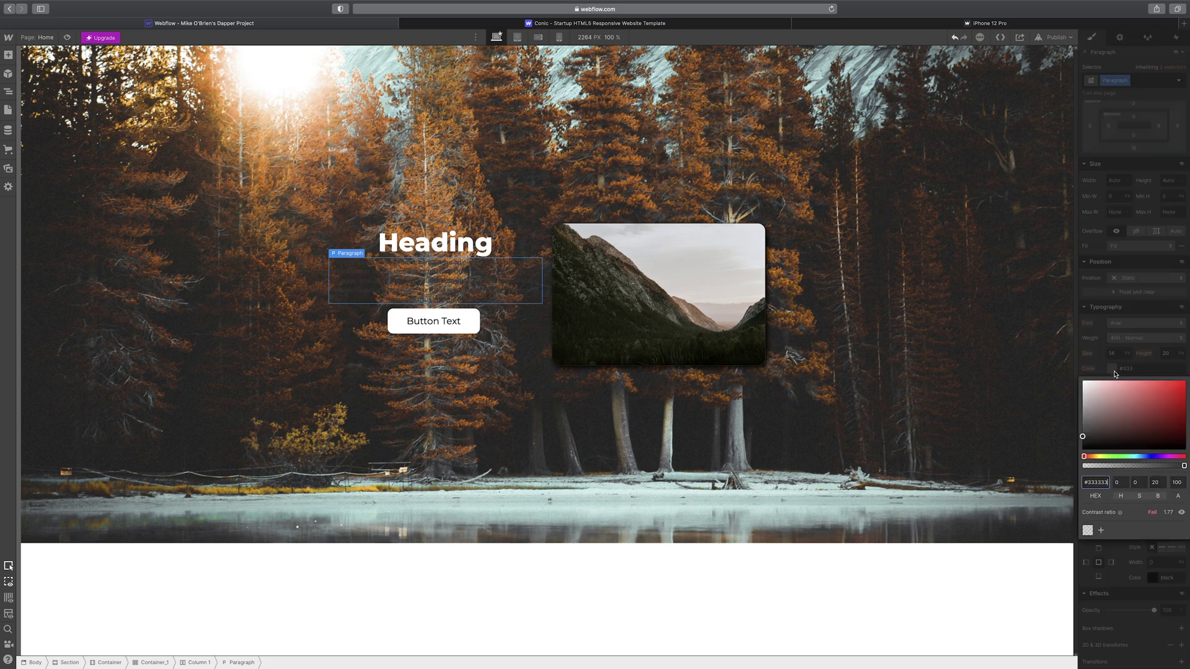
{"action": "left_click_drag", "start_coordinate": [1109, 409], "coordinate": [975, 354]}
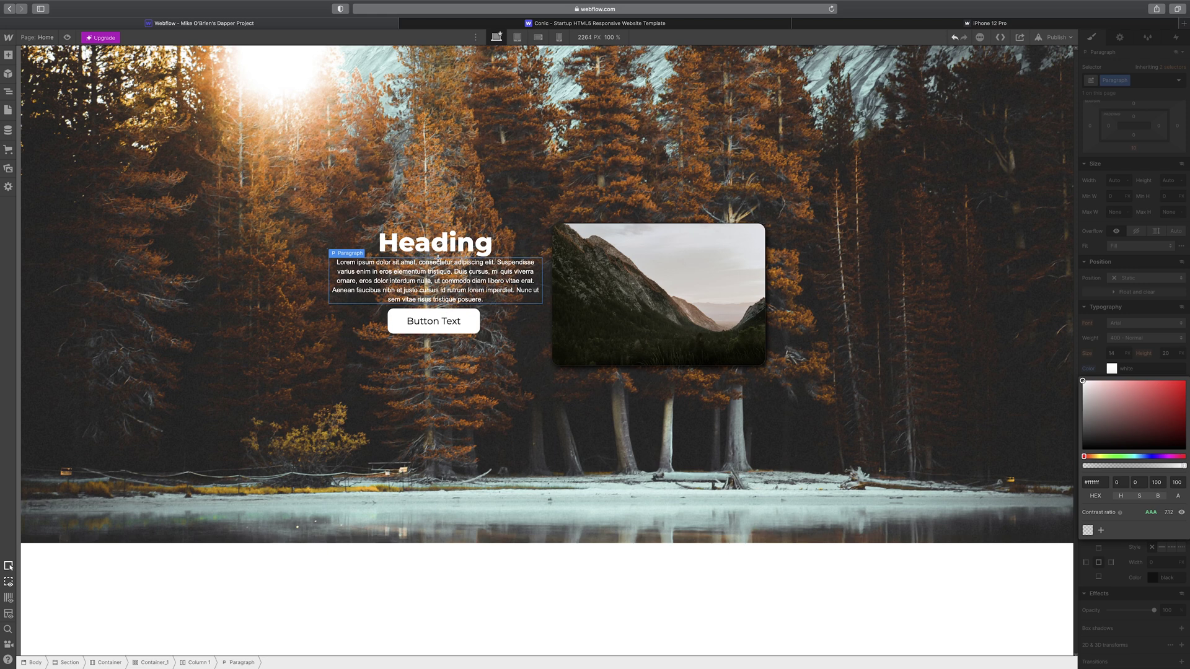
- Add 26 px top padding to the heading and a 29 px bottom margin to the paragraph
{"action": "left_click", "coordinate": [439, 248]}
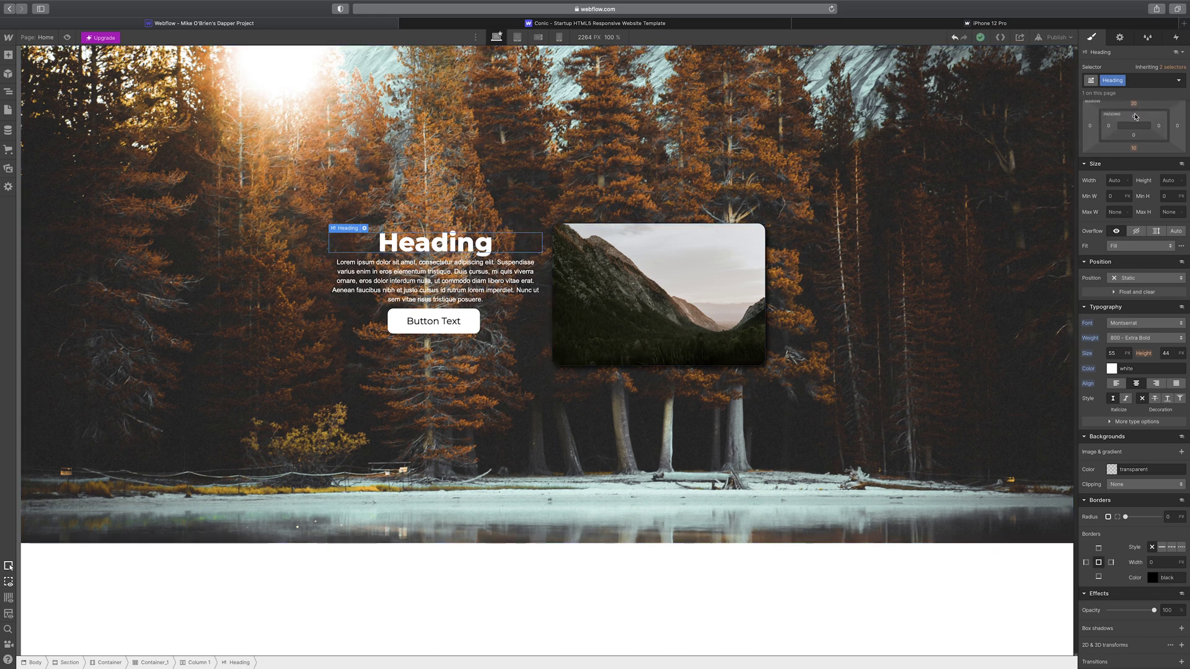
{"action": "left_click_drag", "start_coordinate": [1138, 117], "coordinate": [1134, 133]}
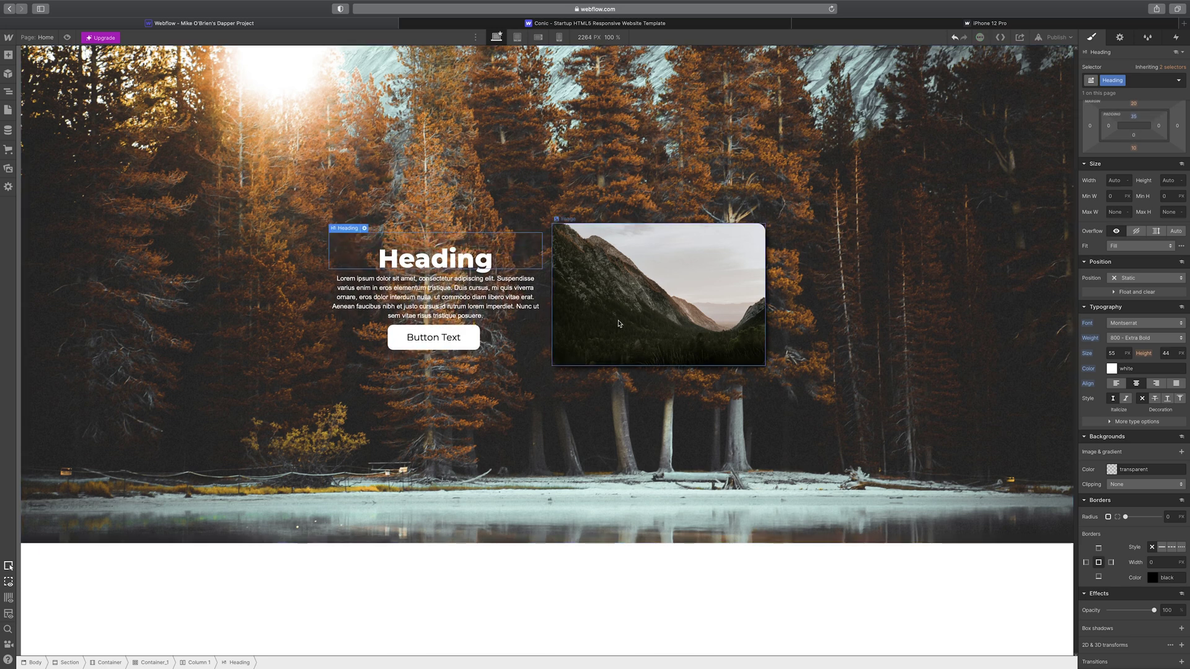
{"action": "left_click", "coordinate": [435, 317]}
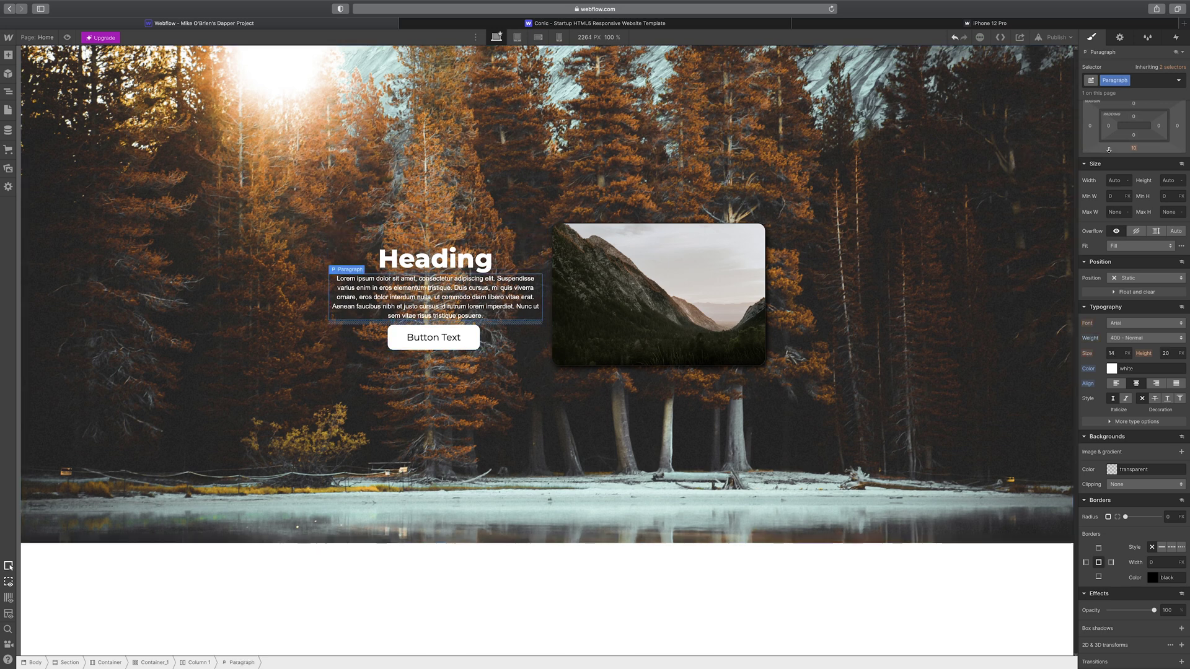
{"action": "left_click_drag", "start_coordinate": [1134, 150], "coordinate": [1135, 123]}
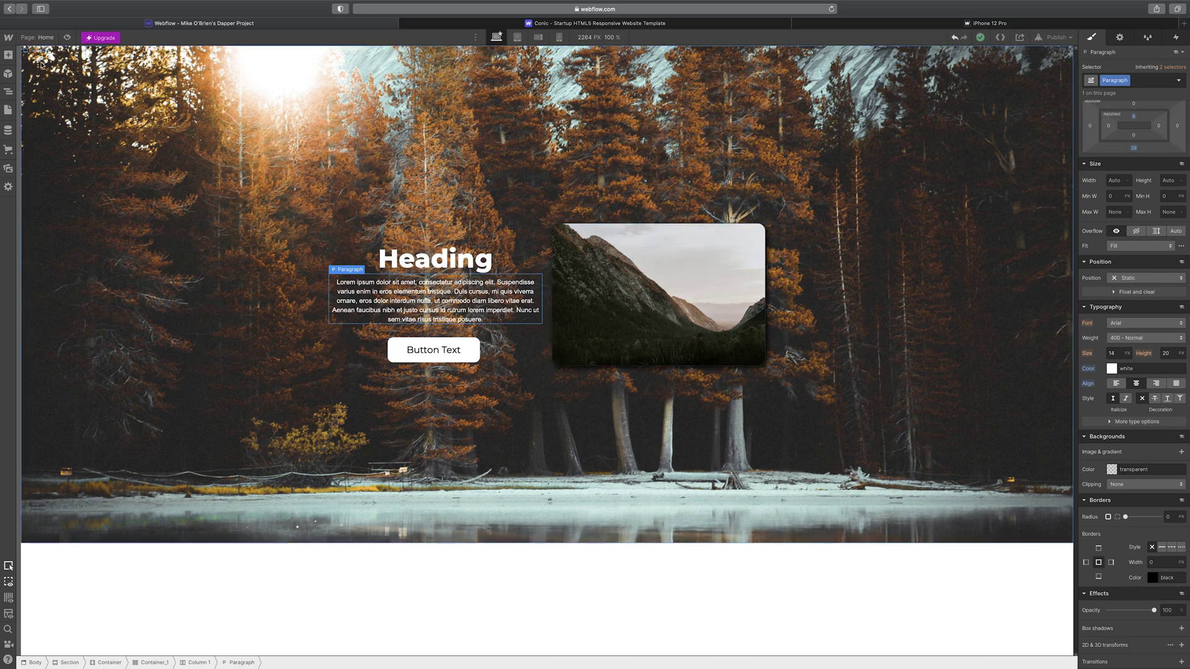
{"action": "left_click", "coordinate": [9, 56]}
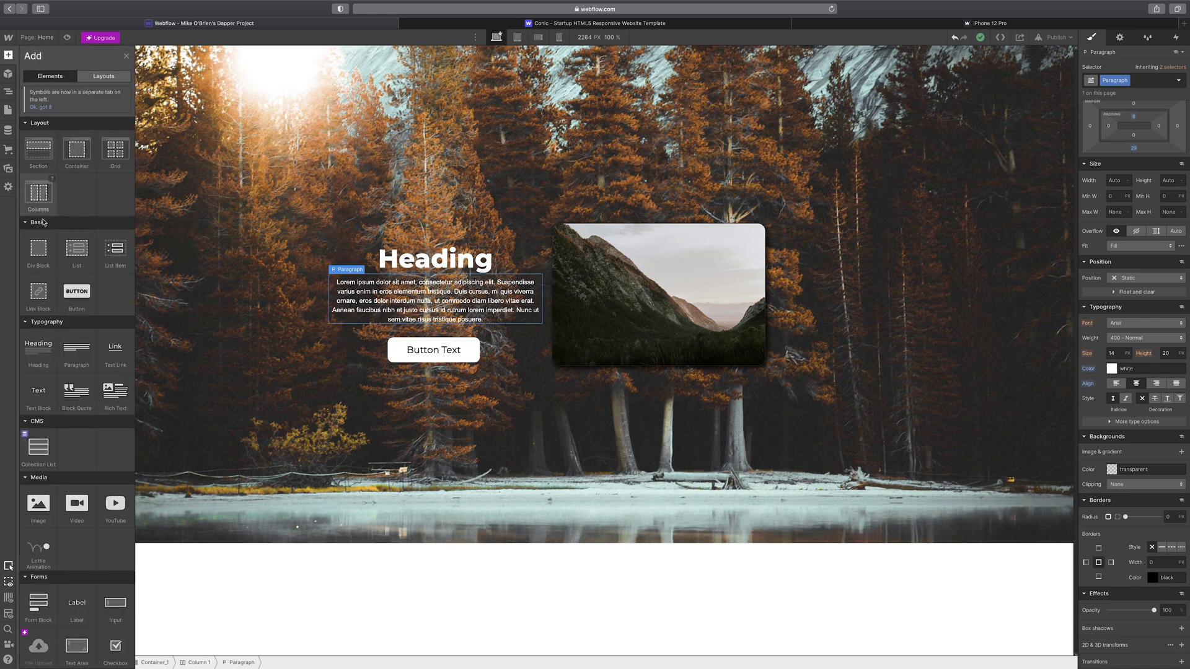
- Drag a Navbar component with Home, About and Contact links onto the top of the page
{"action": "scroll", "coordinate": [69, 437], "scroll_direction": "down", "scroll_amount": 5}
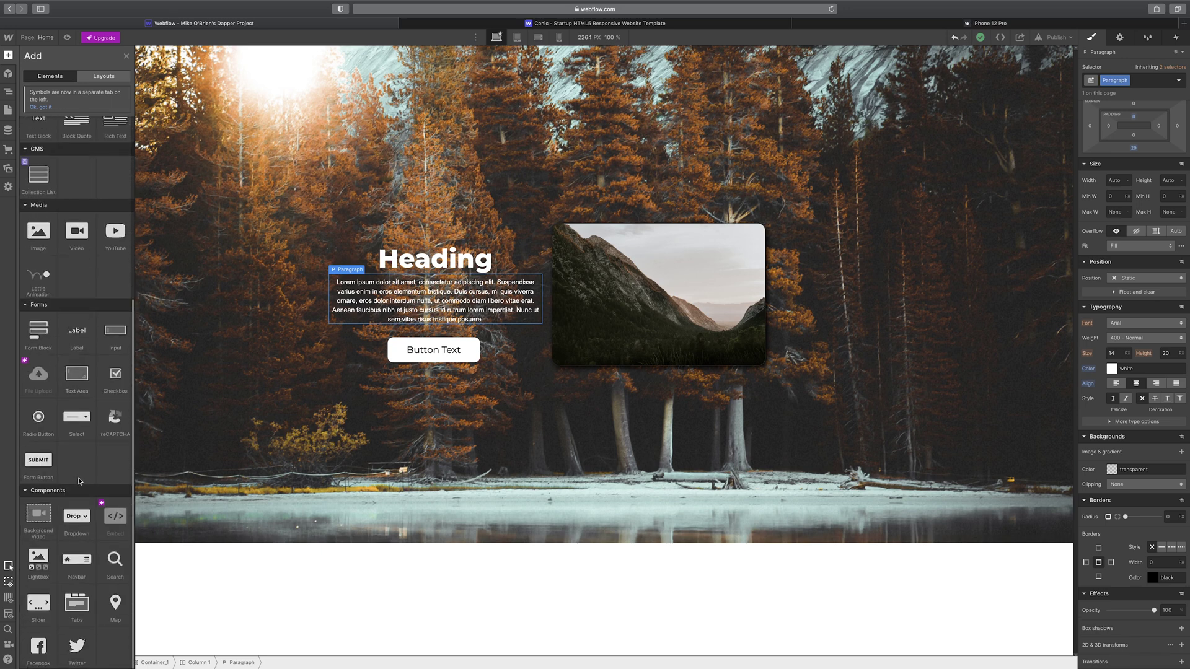
{"action": "scroll", "coordinate": [78, 481], "scroll_direction": "up", "scroll_amount": 5}
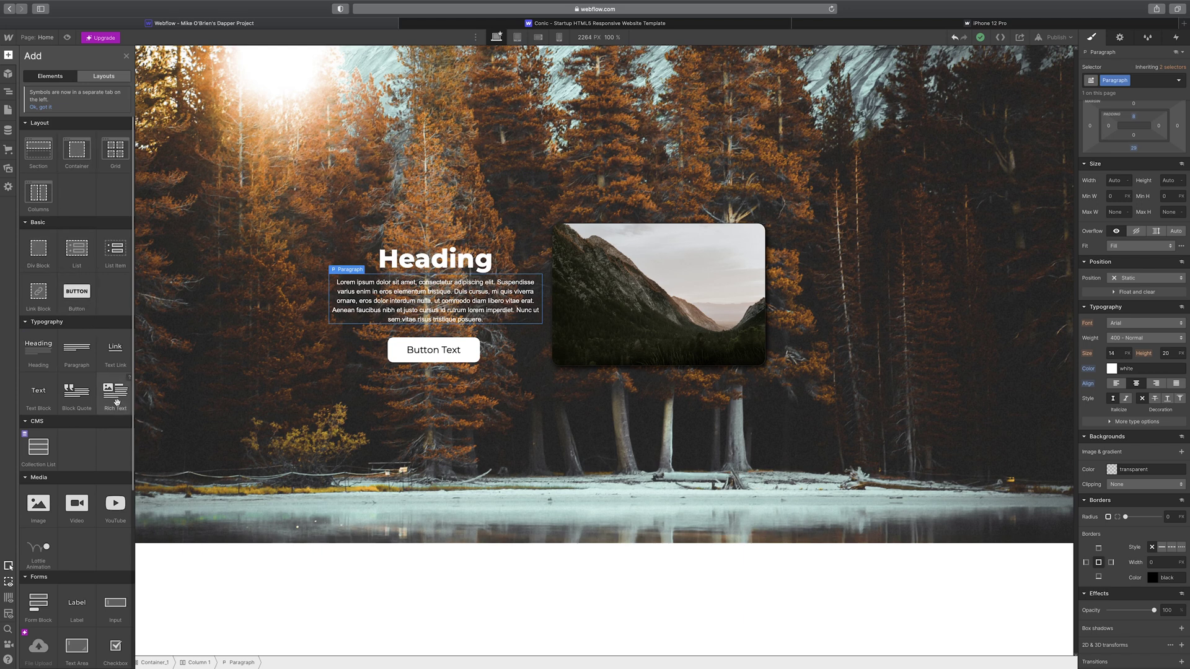
{"action": "scroll", "coordinate": [87, 406], "scroll_direction": "down", "scroll_amount": 4}
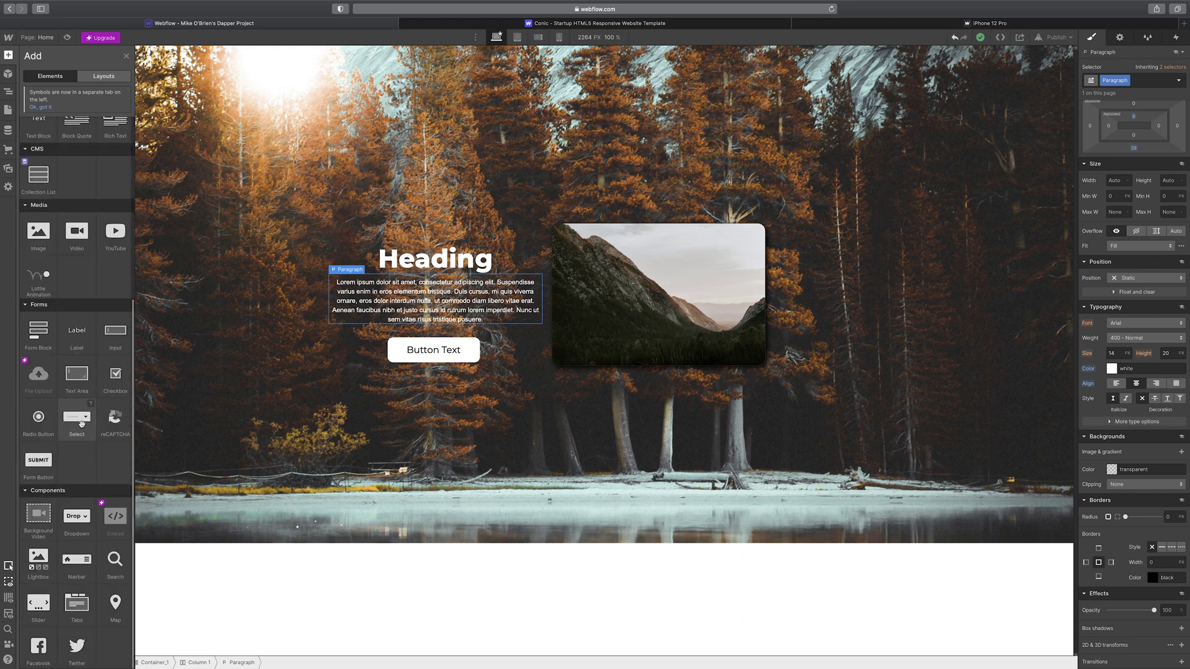
{"action": "scroll", "coordinate": [81, 423], "scroll_direction": "up", "scroll_amount": 3}
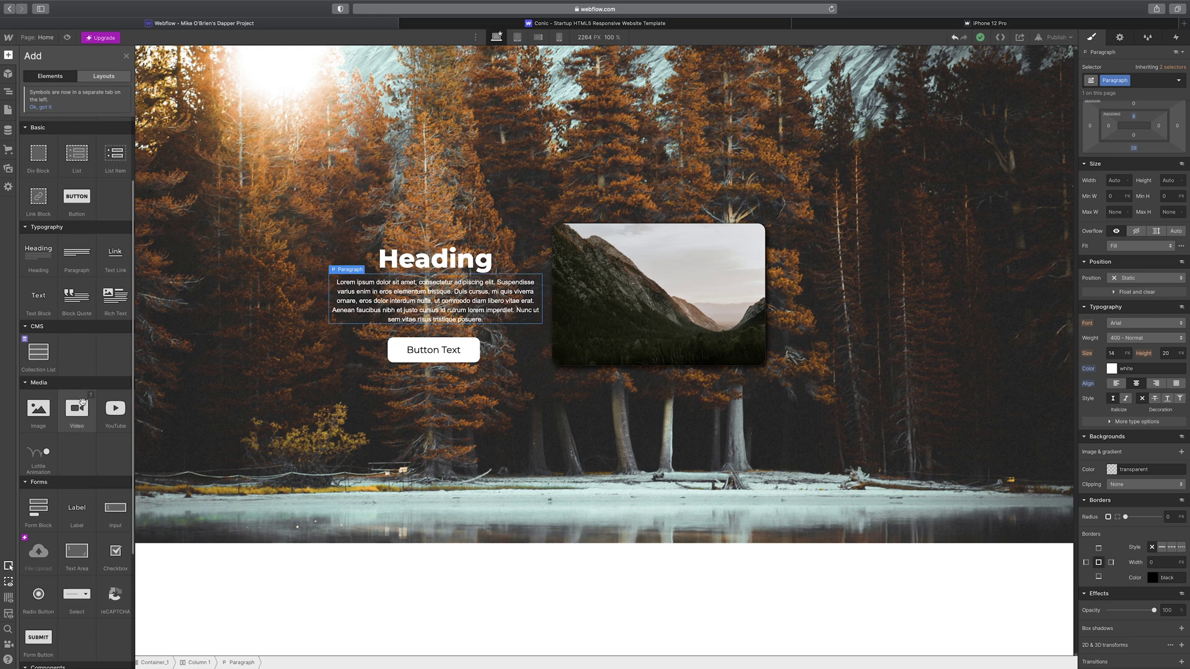
{"action": "scroll", "coordinate": [82, 401], "scroll_direction": "down", "scroll_amount": 3}
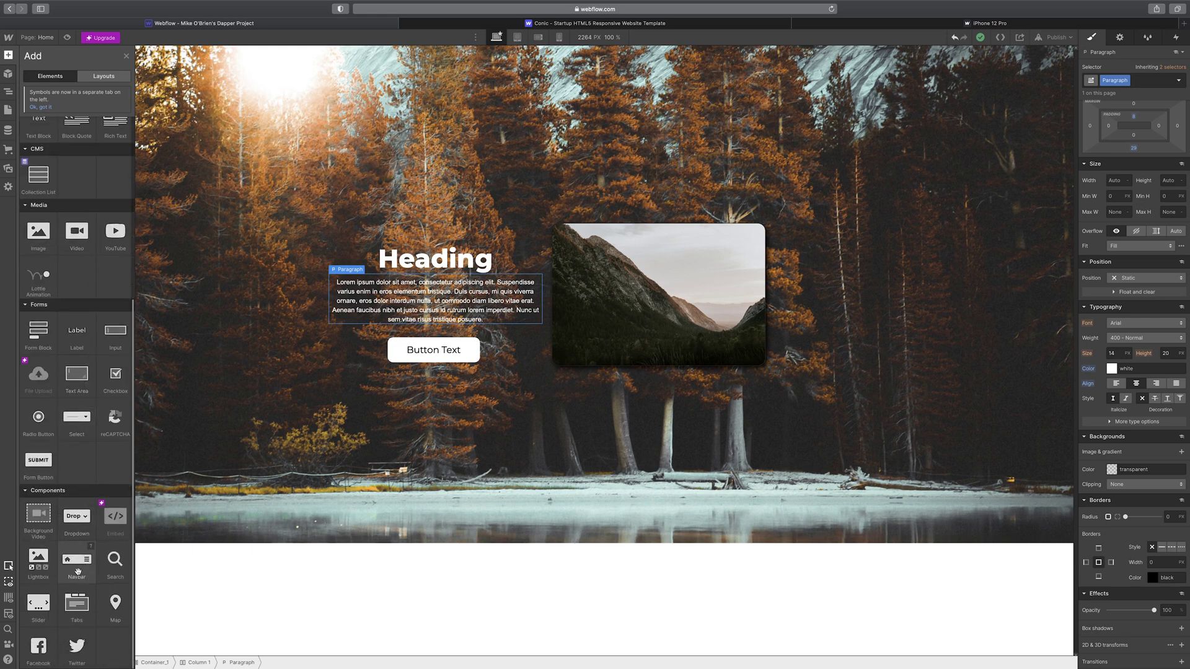
{"action": "left_click_drag", "start_coordinate": [77, 570], "coordinate": [432, 49]}
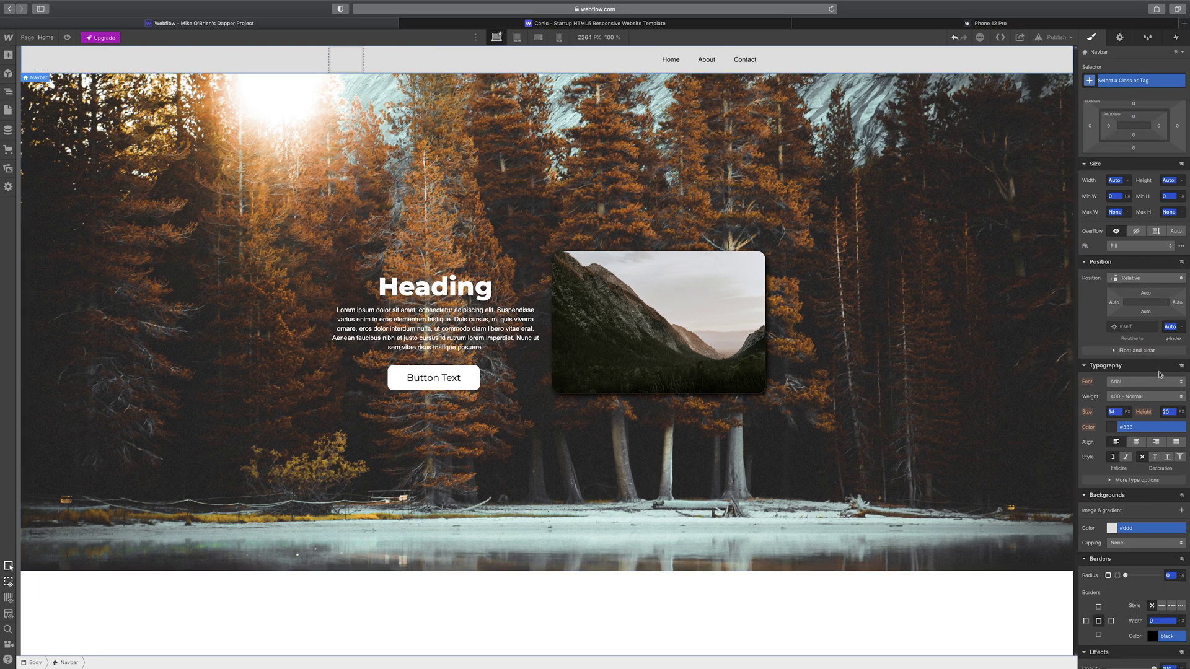
{"action": "scroll", "coordinate": [1152, 423], "scroll_direction": "down", "scroll_amount": 3}
{"action": "scroll", "coordinate": [1152, 423], "scroll_direction": "down", "scroll_amount": 1}
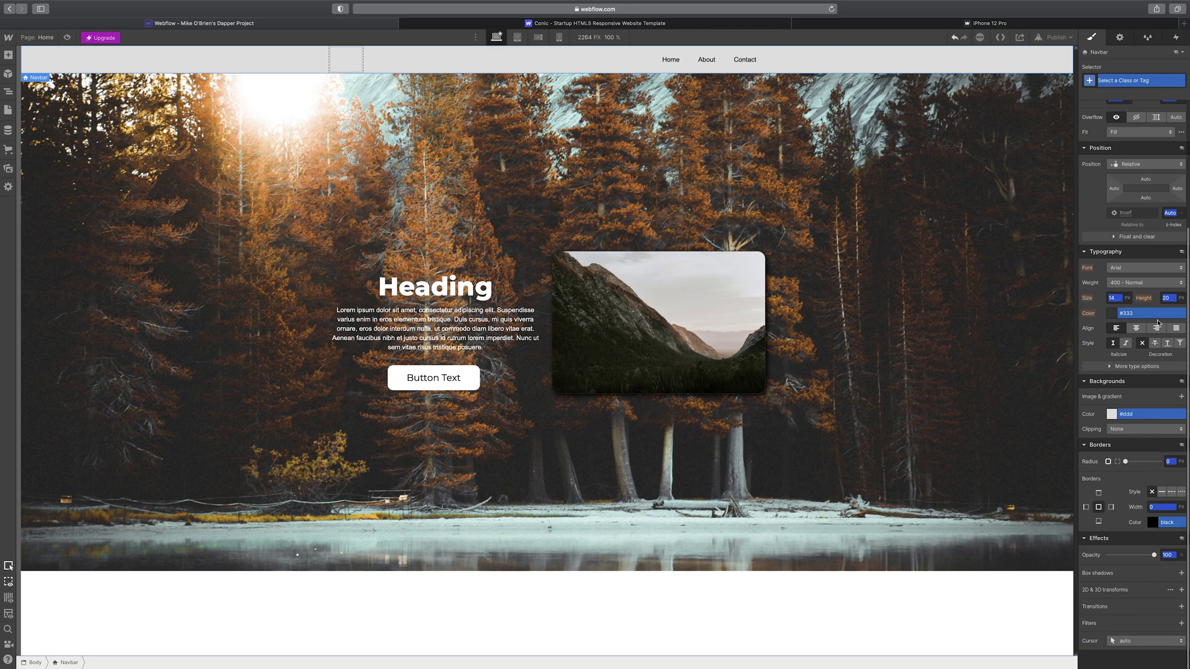
{"action": "scroll", "coordinate": [1145, 308], "scroll_direction": "up", "scroll_amount": 6}
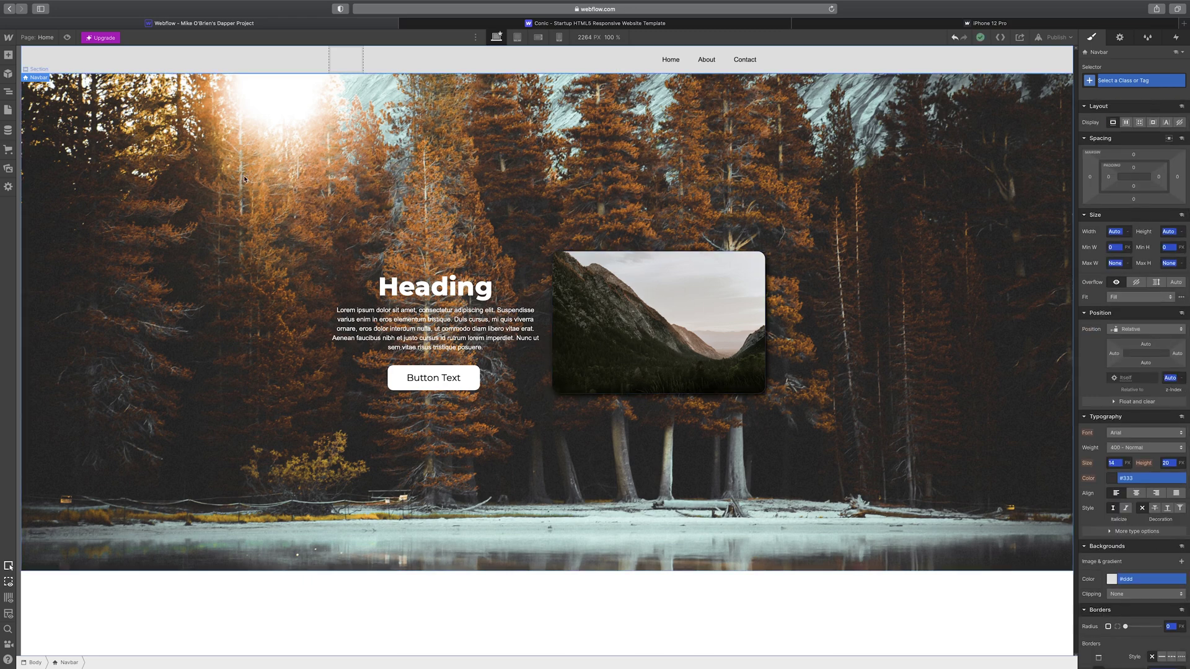
- Browse the prebuilt layouts in the Add panel
{"action": "left_click", "coordinate": [8, 55]}
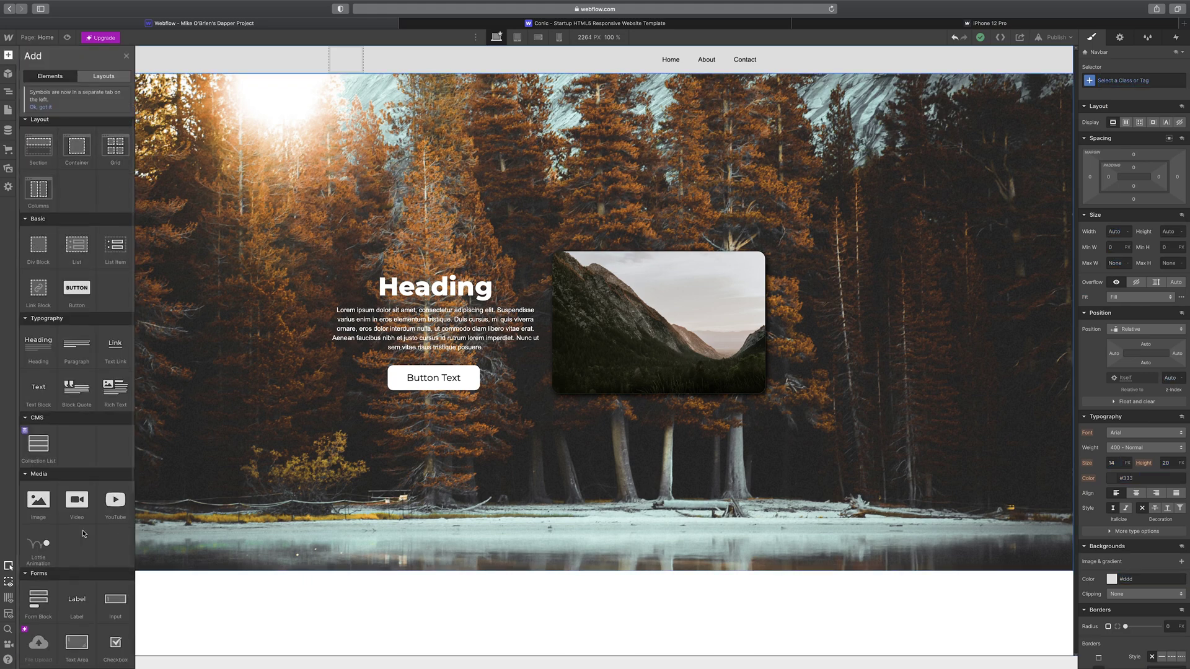
{"action": "scroll", "coordinate": [87, 186], "scroll_direction": "down", "scroll_amount": 1}
{"action": "left_click", "coordinate": [93, 78]}
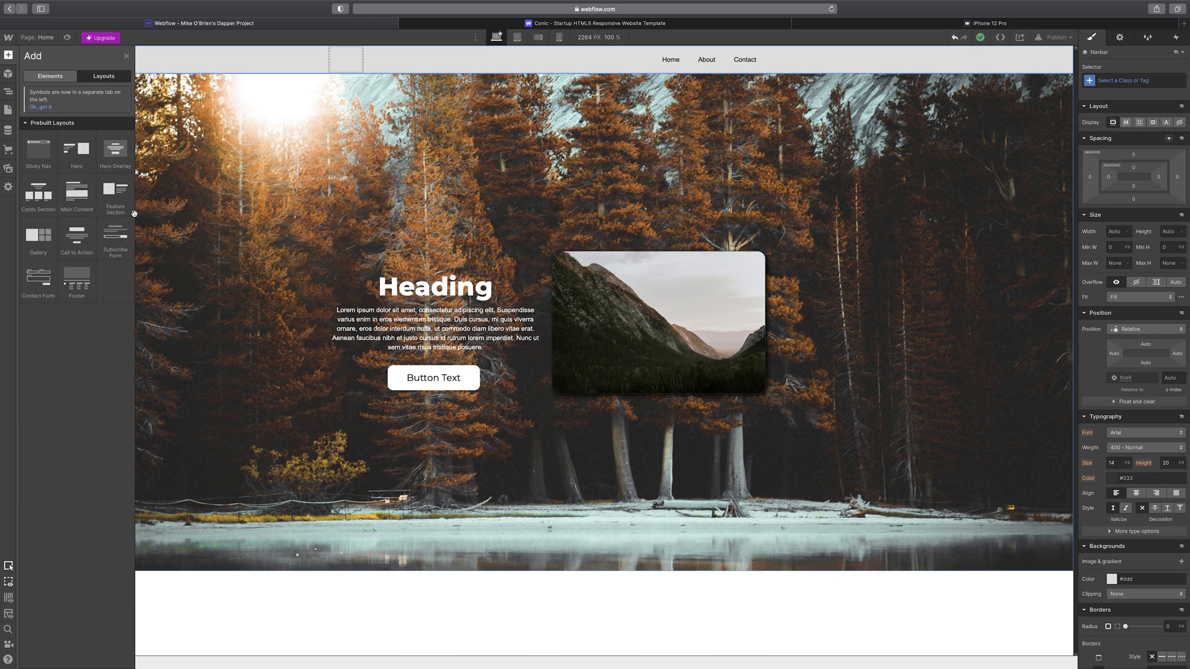
{"action": "mouse_move", "coordinate": [126, 209]}
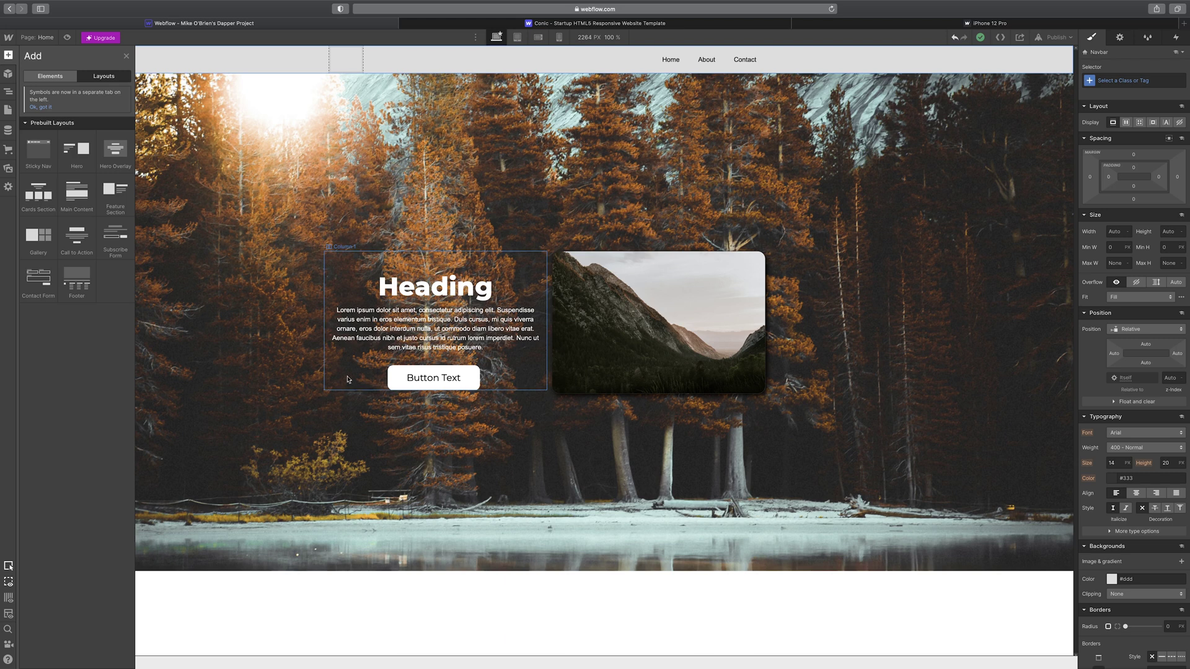
{"action": "mouse_move", "coordinate": [78, 207]}
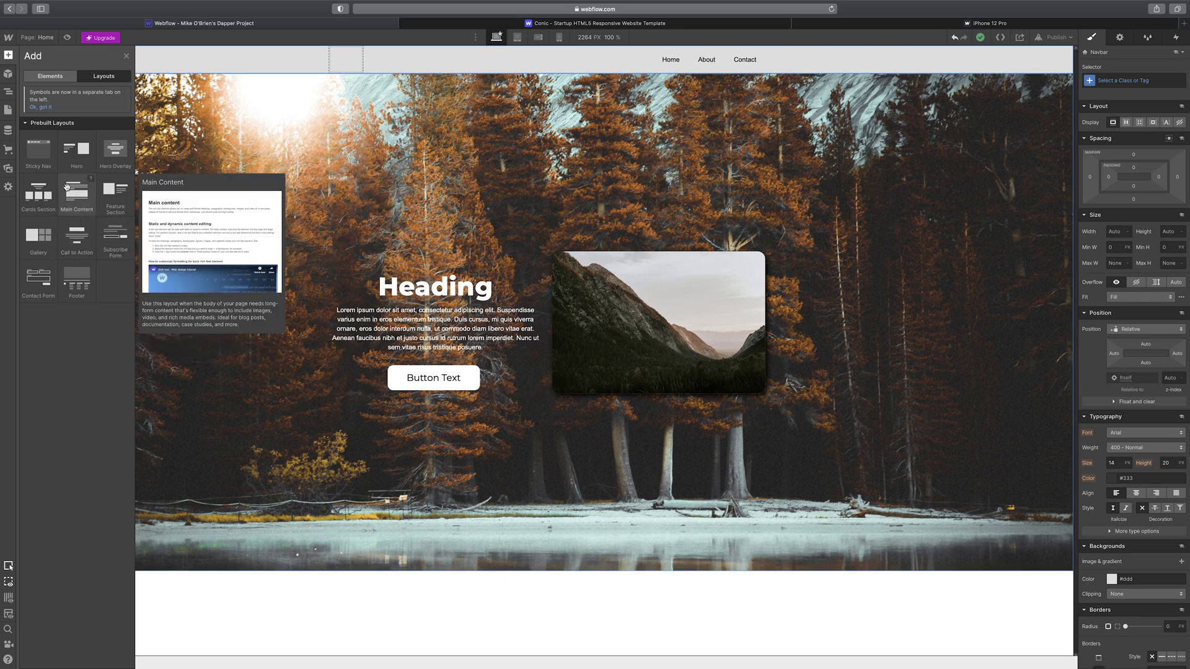
{"action": "mouse_move", "coordinate": [106, 179]}
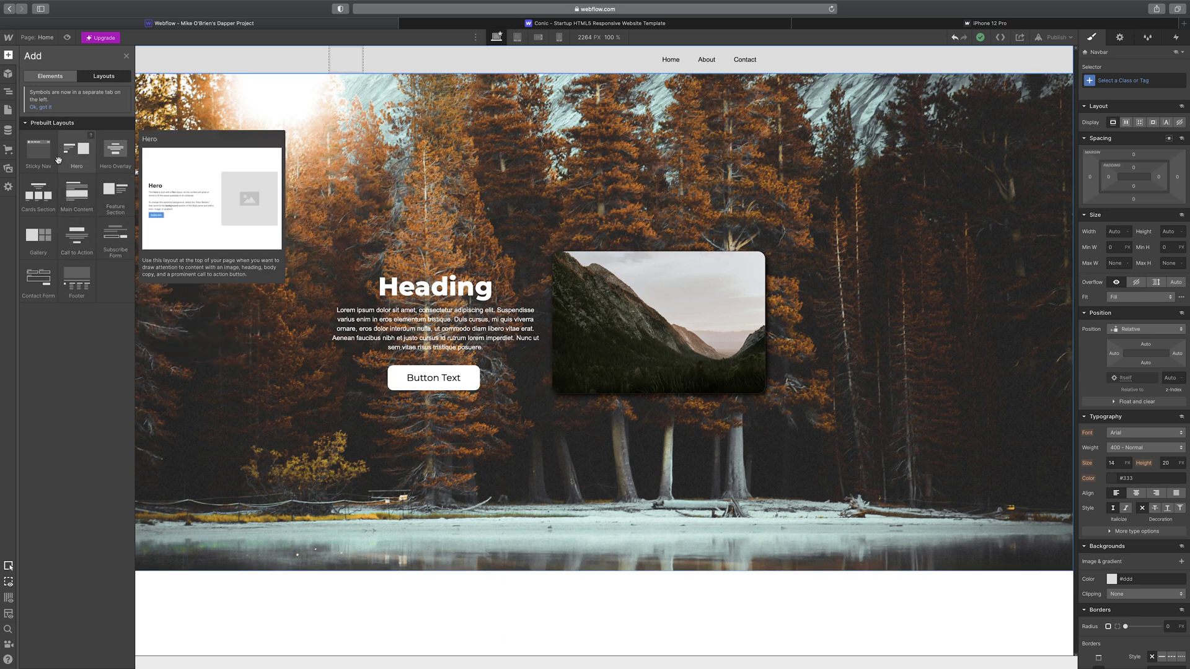
- Select the whole navbar and delete it
{"action": "left_click", "coordinate": [530, 54]}
{"action": "left_click", "coordinate": [111, 67]}
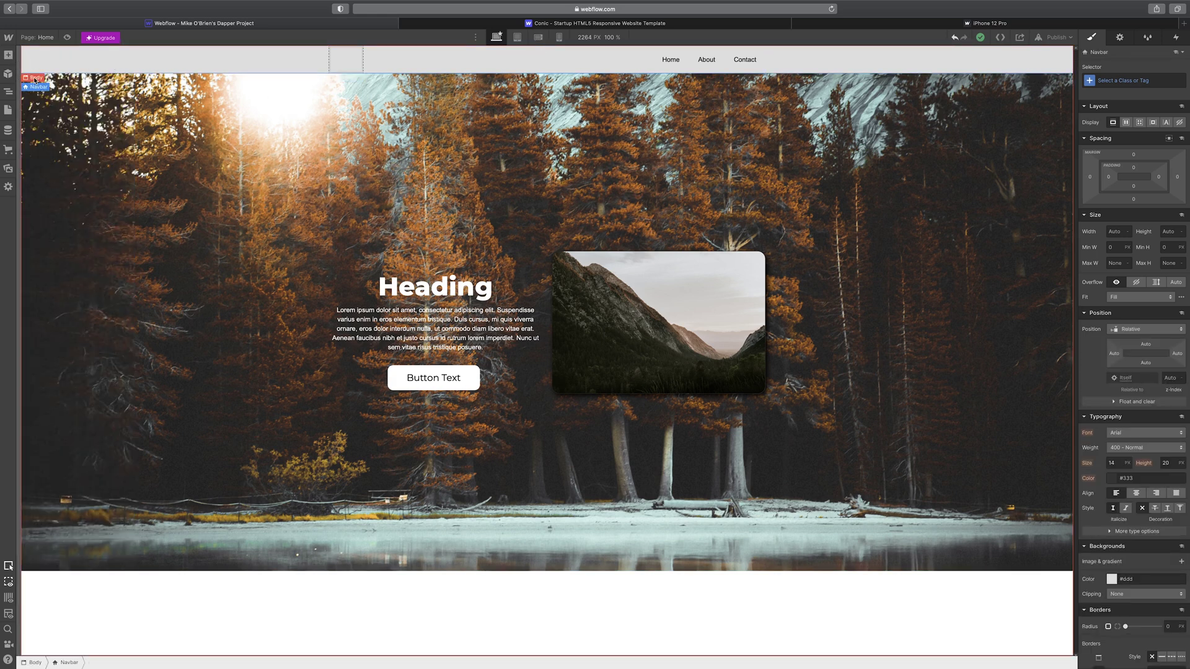
{"action": "key", "text": "Delete"}
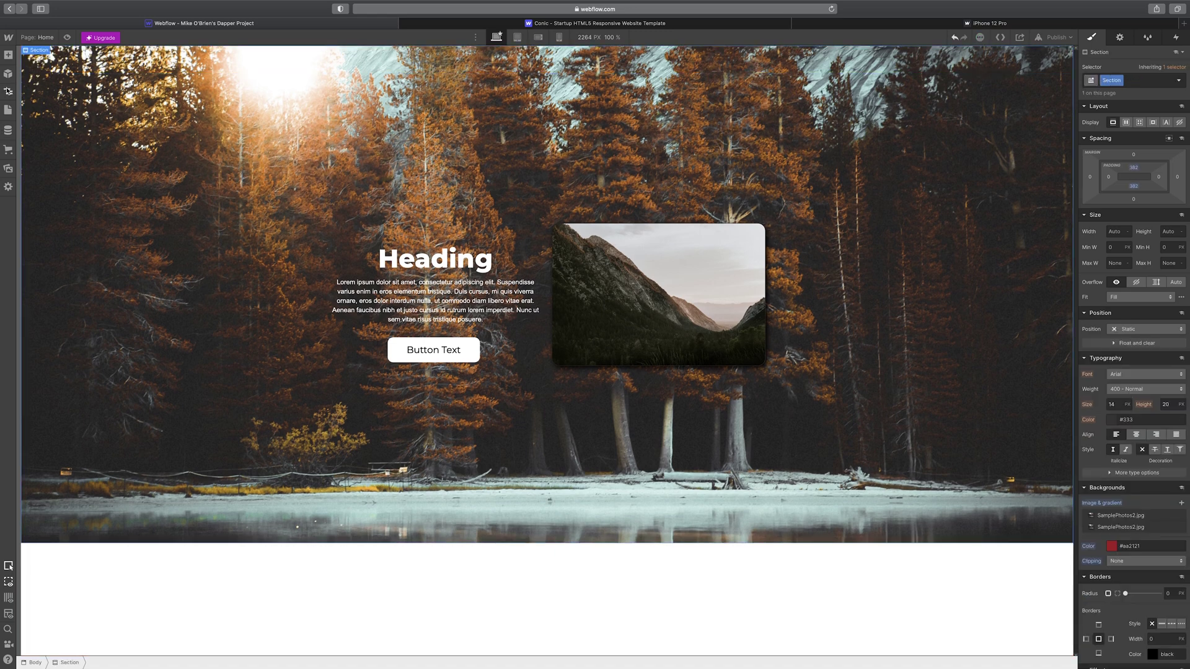
- Place the prebuilt Sticky Nav layout atop the hero, then check the Symbols panel
{"action": "left_click", "coordinate": [8, 54]}
{"action": "left_click", "coordinate": [93, 76]}
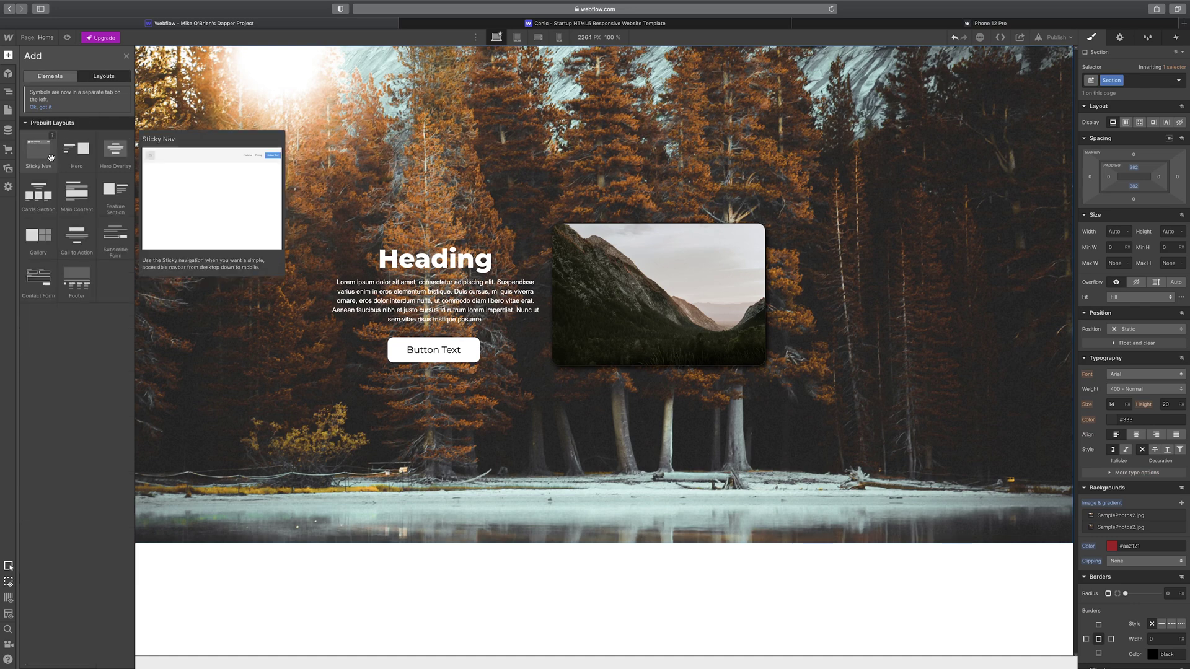
{"action": "left_click_drag", "start_coordinate": [40, 152], "coordinate": [287, 45]}
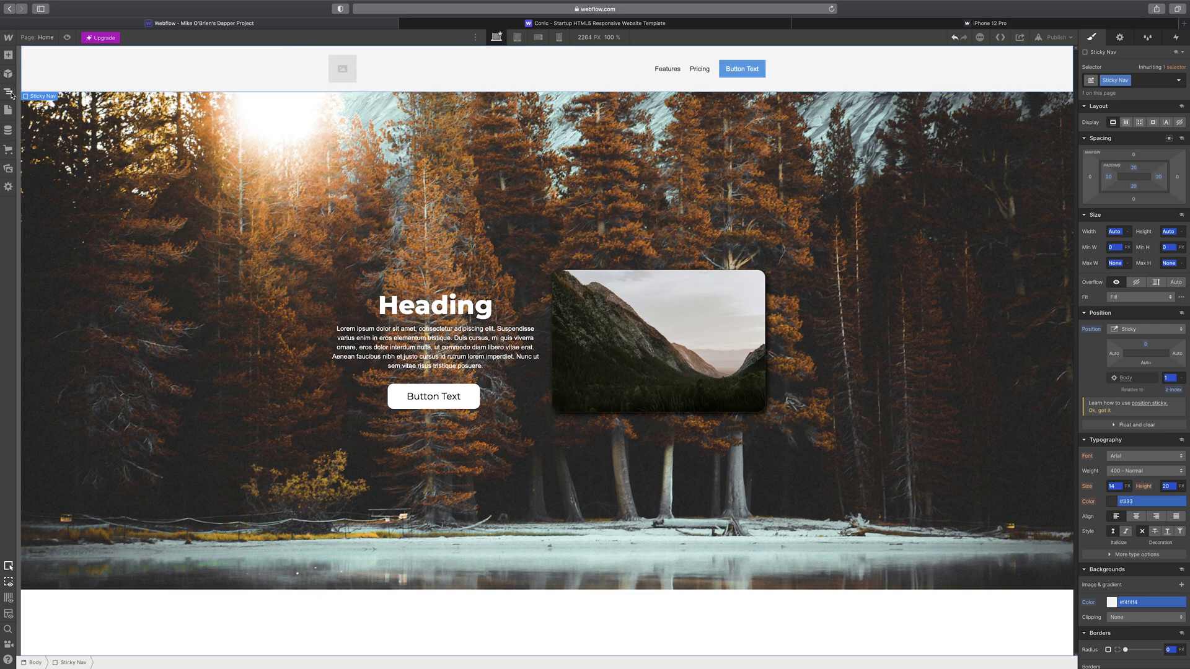
{"action": "left_click", "coordinate": [8, 56]}
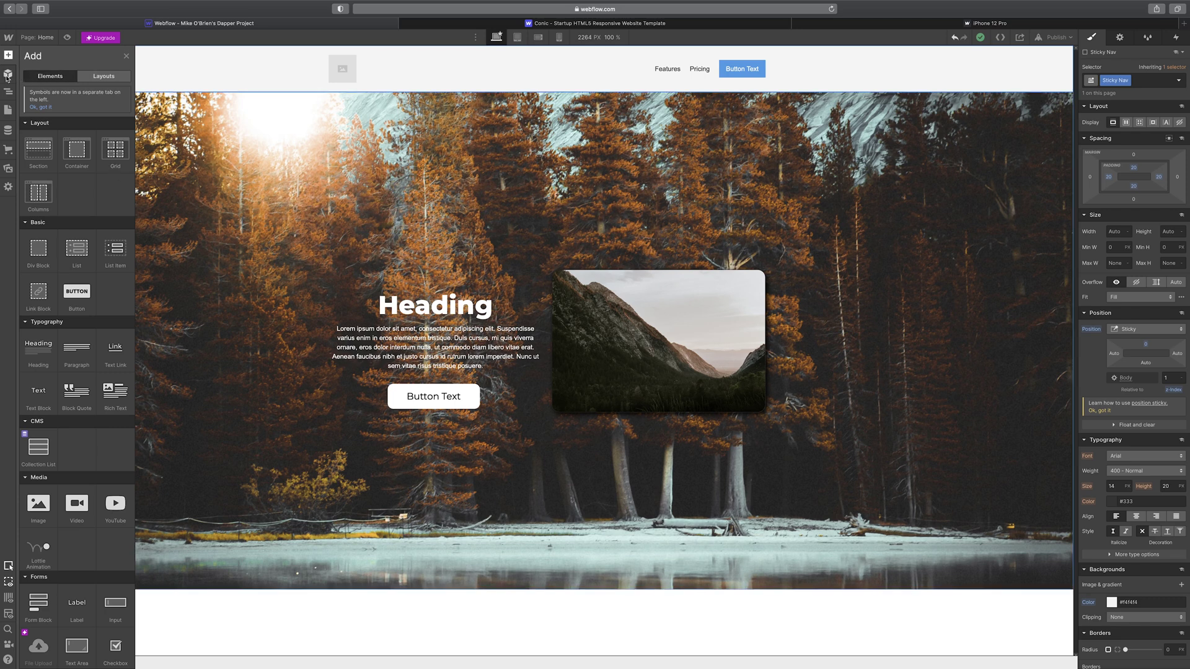
{"action": "left_click", "coordinate": [7, 74]}
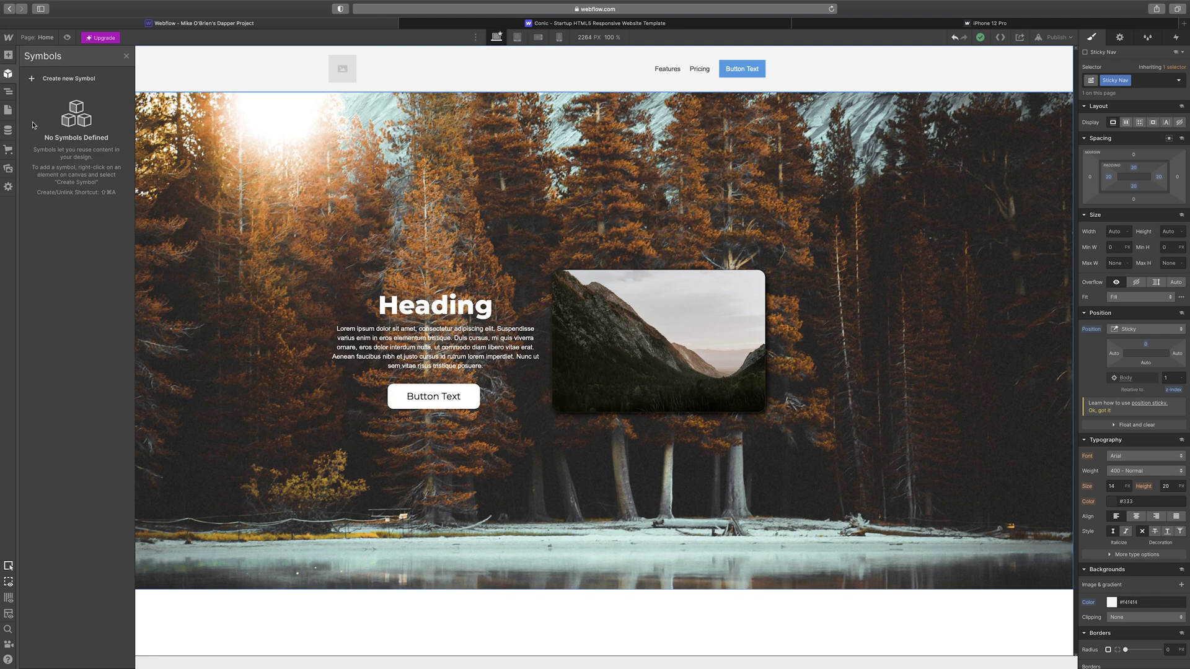
- Select Column 1 in the Navigator, view the Pages list, and open the Publish destination options
{"action": "left_click", "coordinate": [9, 93]}
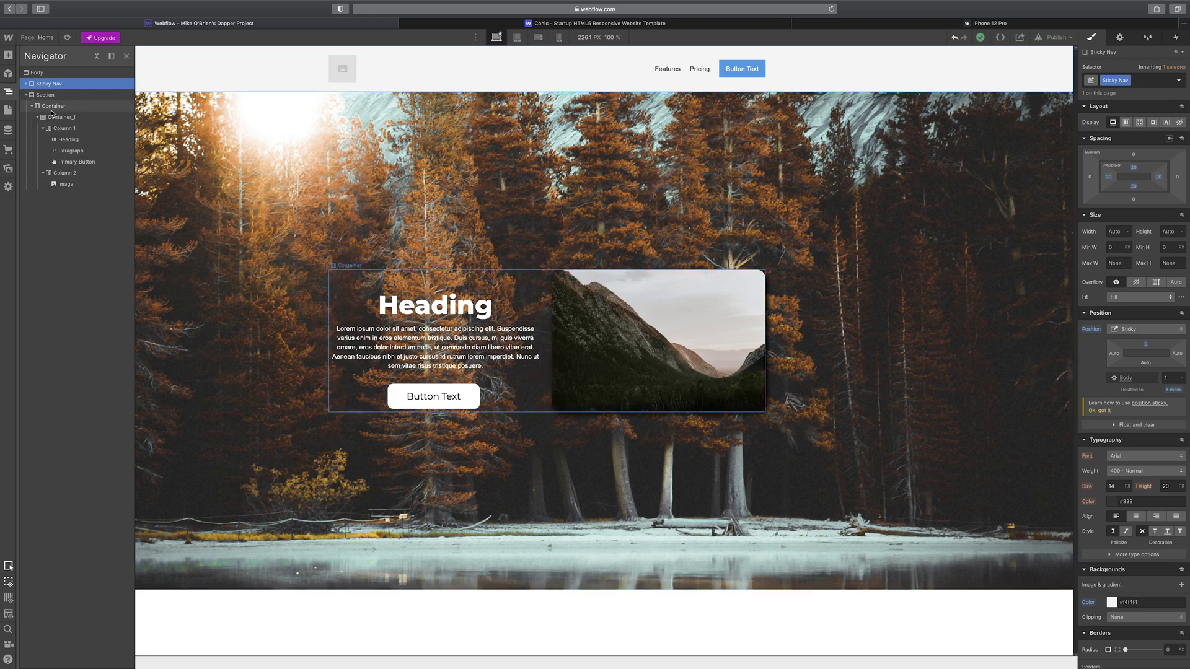
{"action": "left_click", "coordinate": [70, 129]}
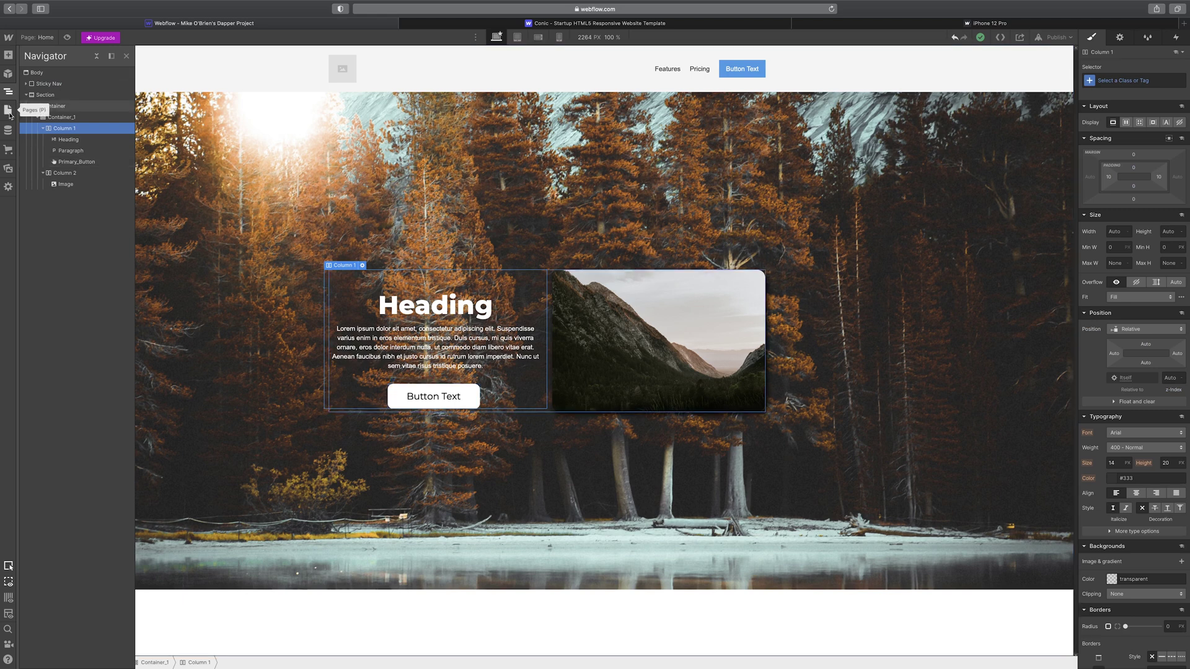
{"action": "left_click", "coordinate": [9, 111]}
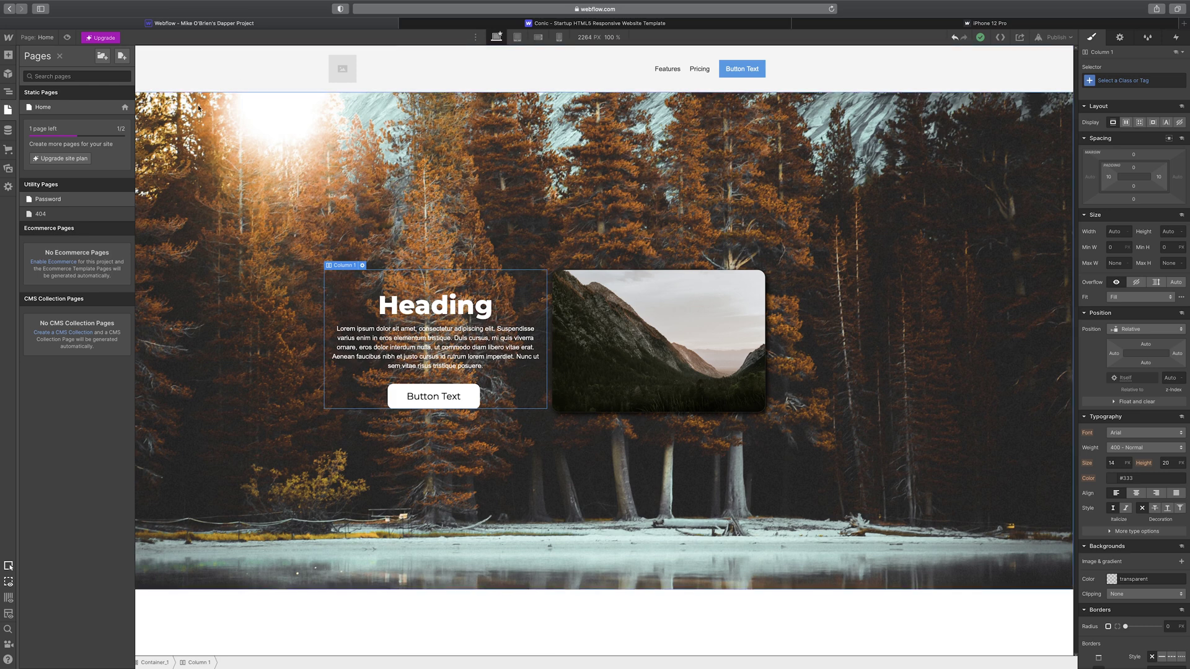
{"action": "mouse_move", "coordinate": [800, 13]}
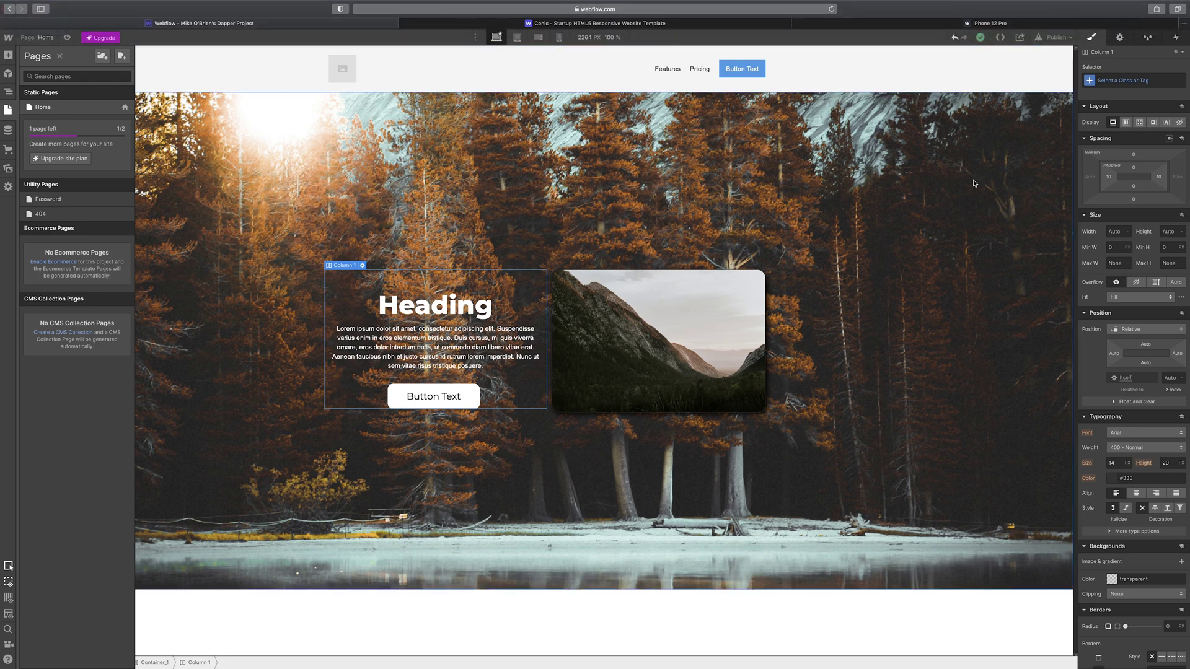
{"action": "left_click", "coordinate": [1057, 38]}
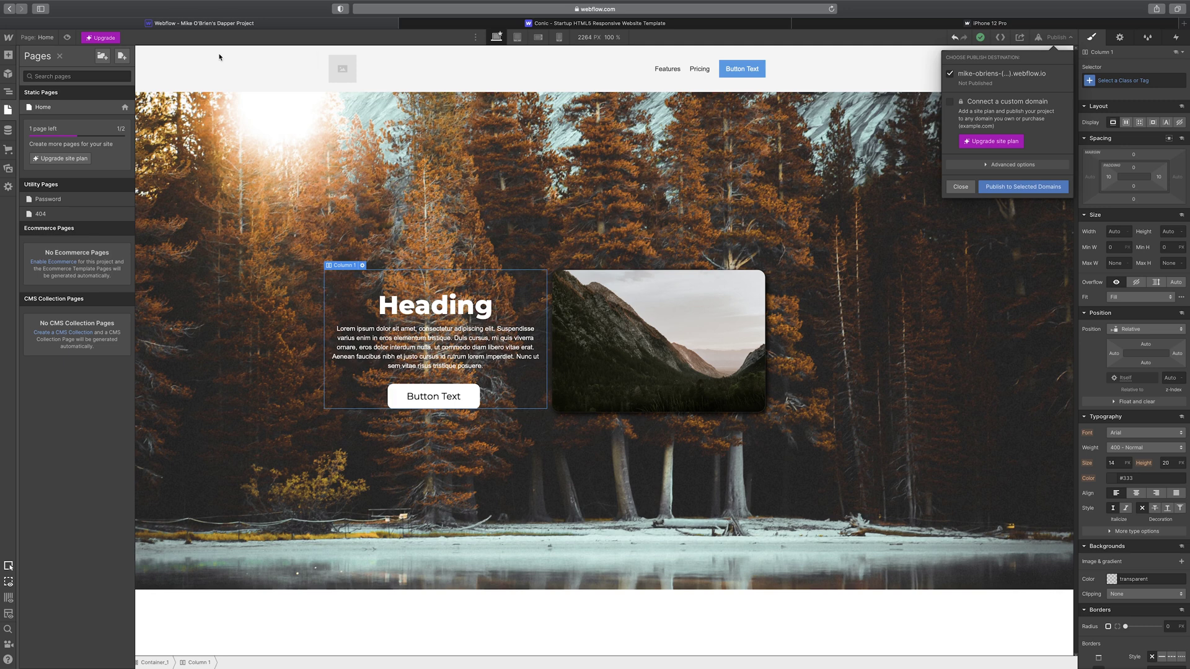
- Open the site plan upgrade page listing Basic $12, CMS $16, Business $36 and Enterprise
{"action": "left_click", "coordinate": [99, 39]}
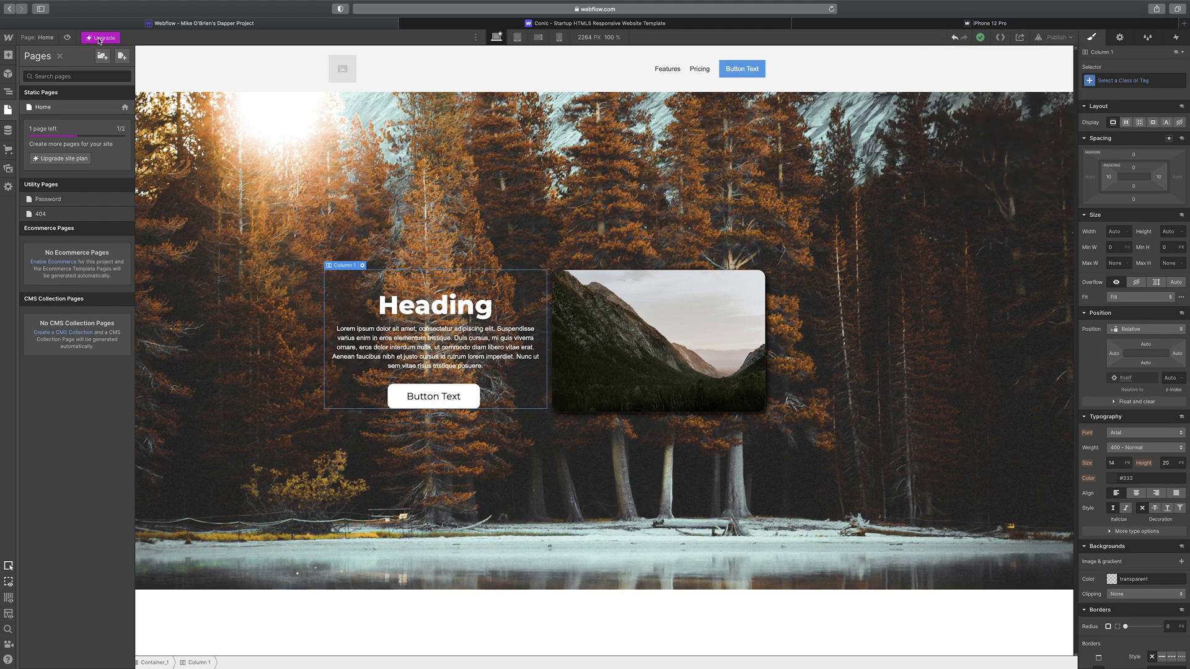
{"action": "left_click", "coordinate": [110, 40]}
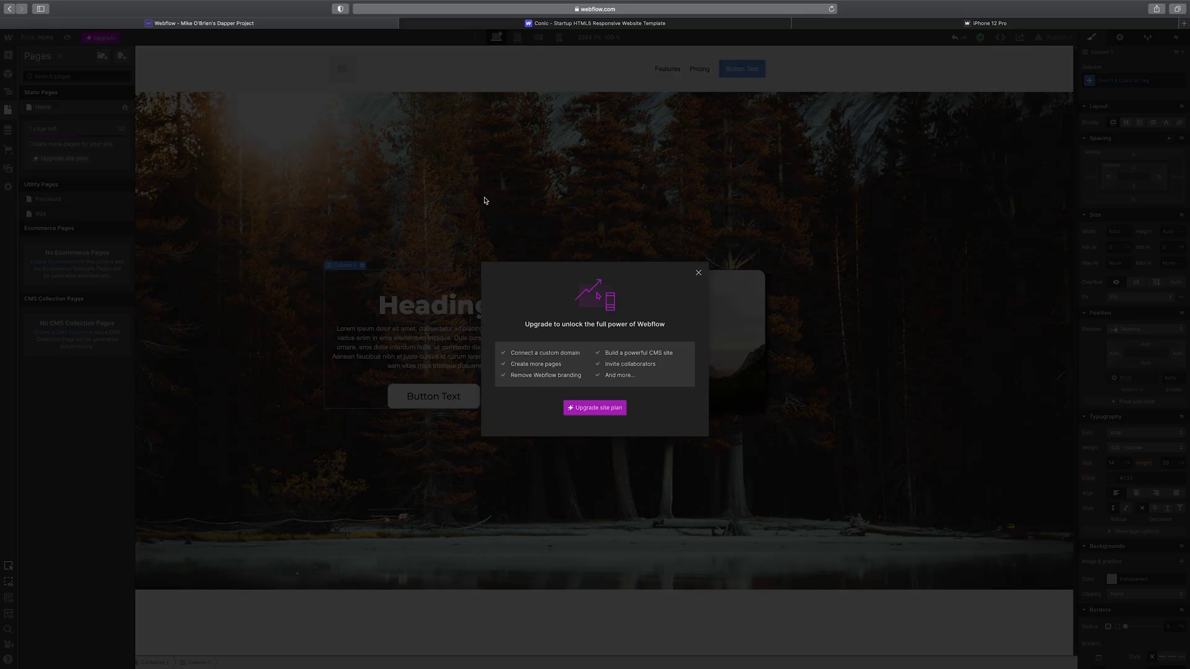
{"action": "left_click", "coordinate": [609, 407]}
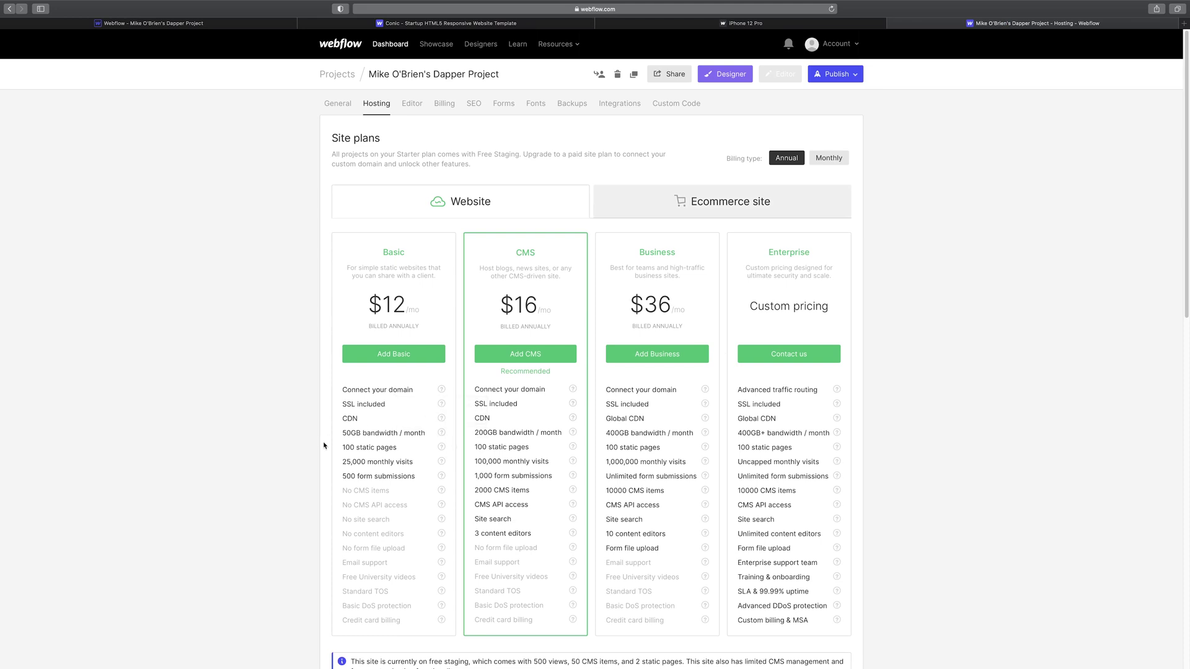
{"action": "scroll", "coordinate": [319, 440], "scroll_direction": "down", "scroll_amount": 1}
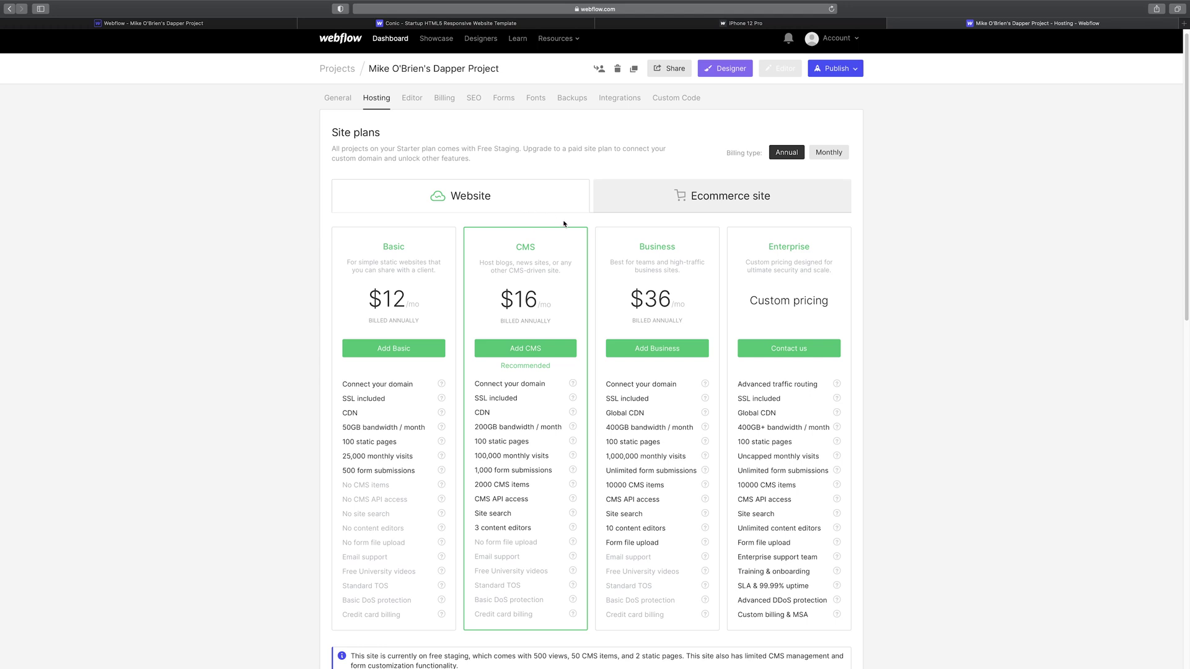
- Compare the Ecommerce and Website hosting plans, then return to the Designer's Home page
{"action": "left_click", "coordinate": [687, 197]}
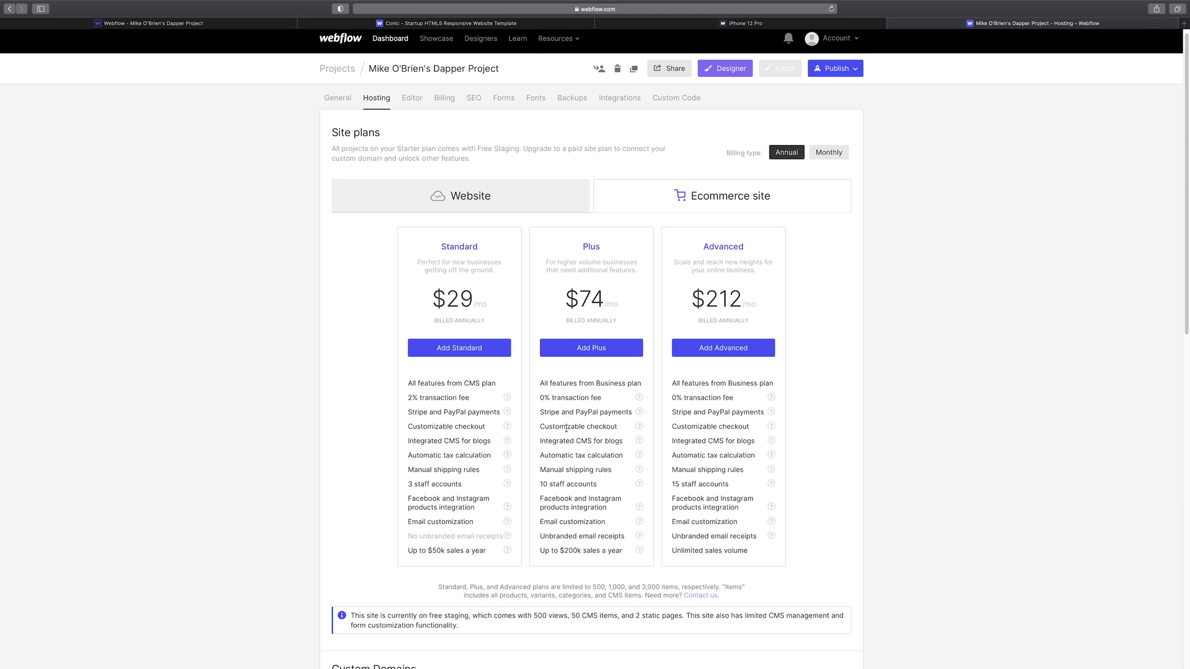
{"action": "left_click", "coordinate": [463, 206]}
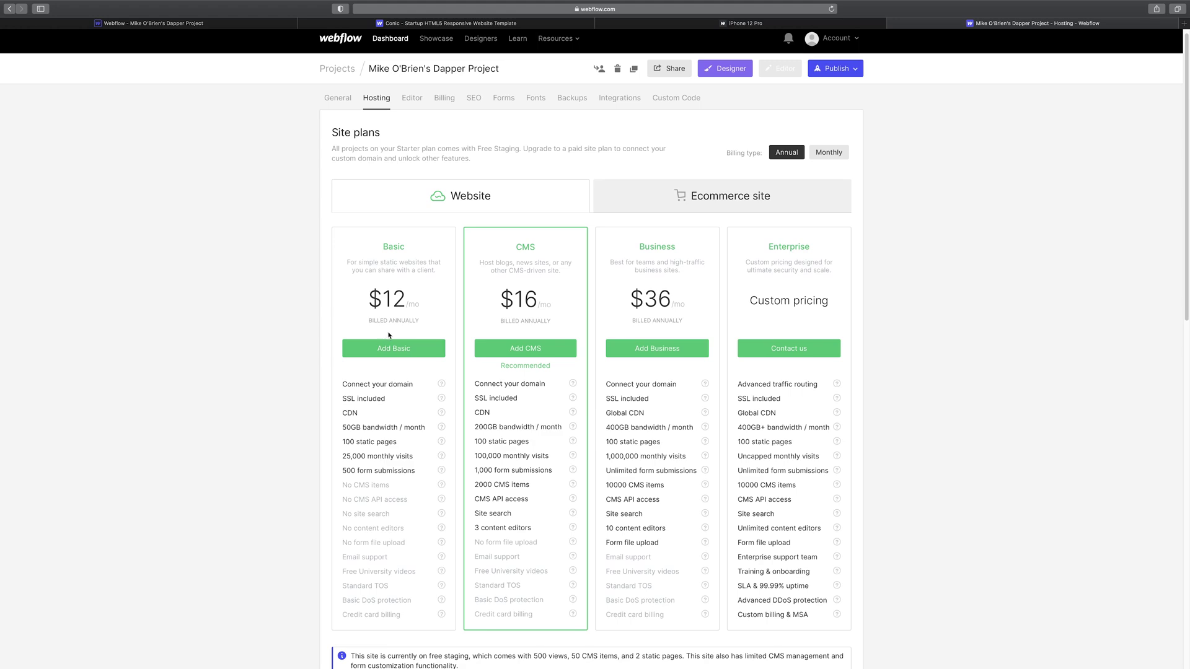
{"action": "scroll", "coordinate": [367, 283], "scroll_direction": "down", "scroll_amount": 2}
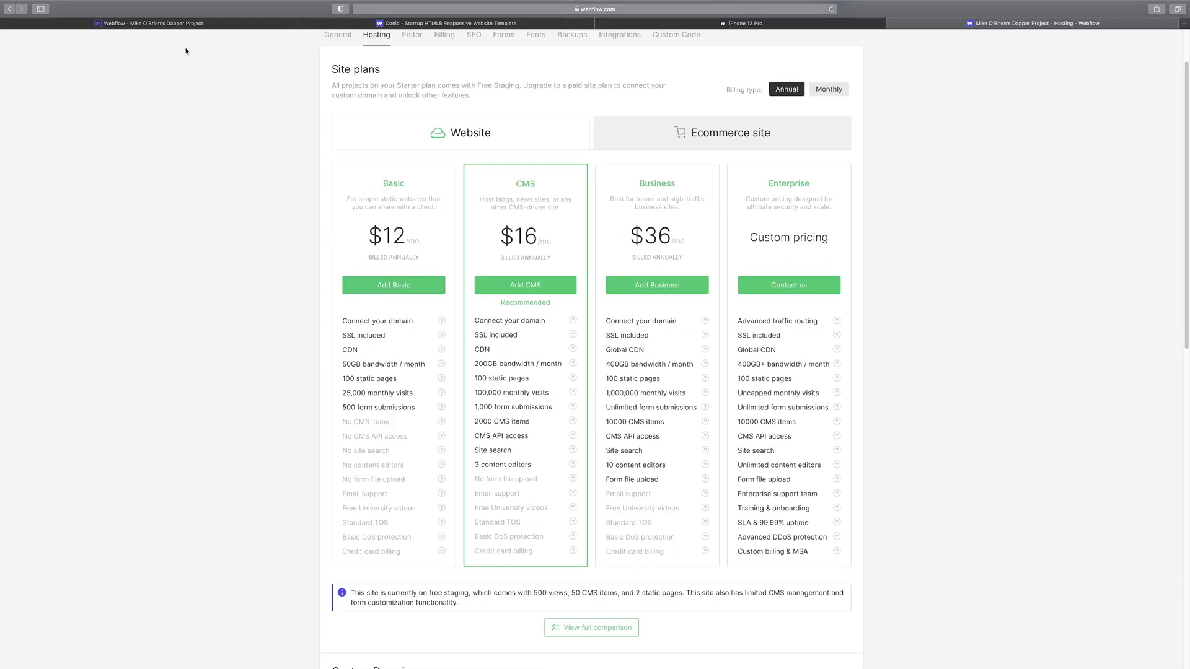
{"action": "left_click", "coordinate": [169, 26]}
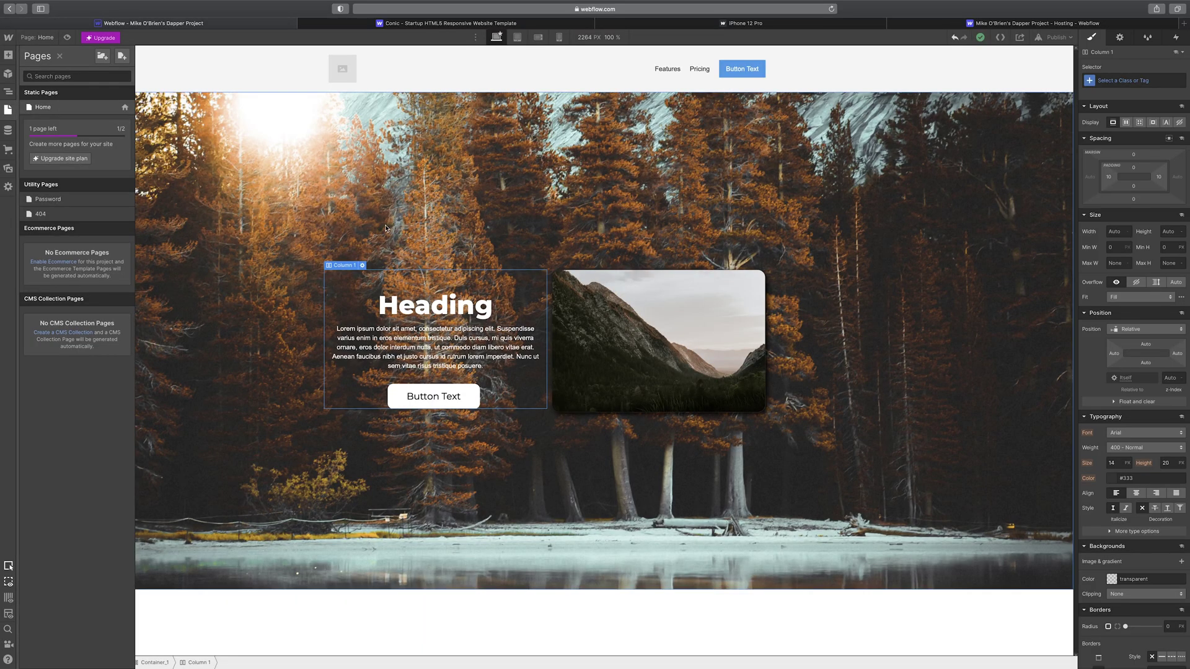
- View the CMS collections, cancel the ecommerce store setup, and list the uploaded image assets
{"action": "left_click", "coordinate": [8, 130]}
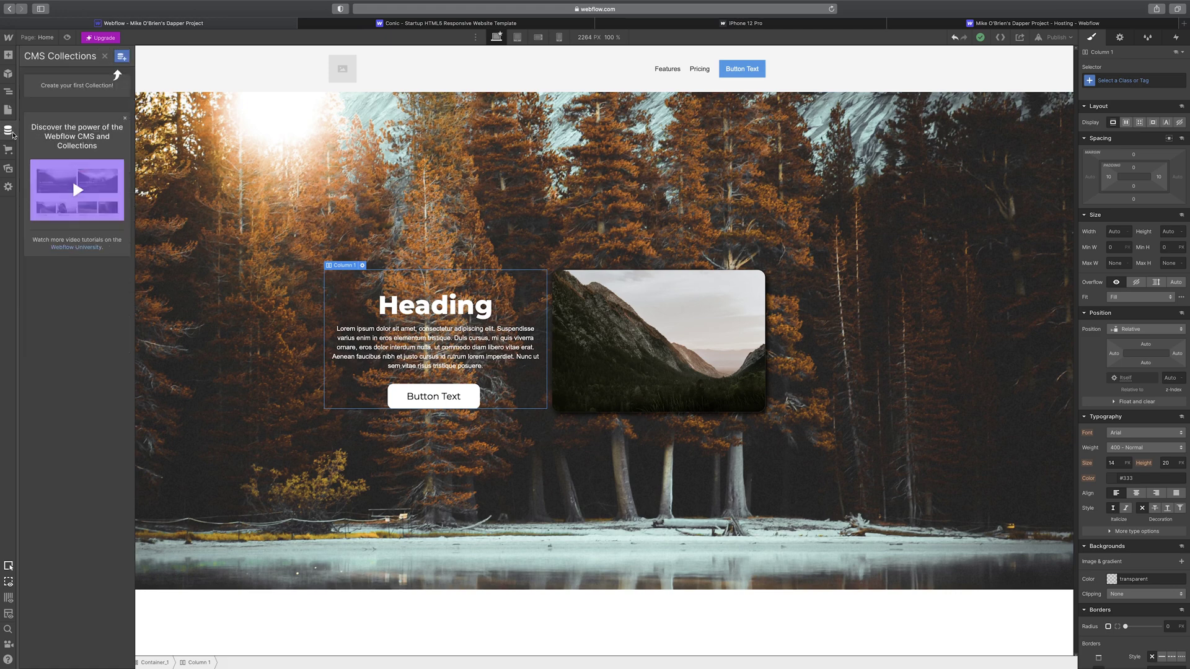
{"action": "left_click", "coordinate": [10, 150]}
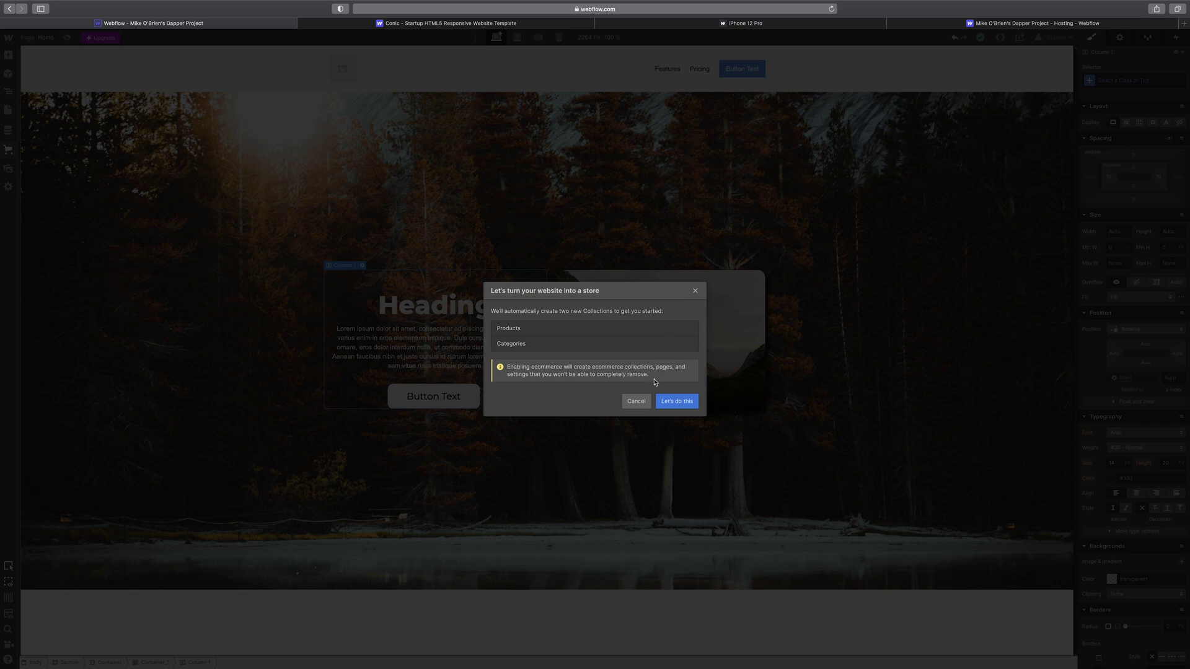
{"action": "left_click", "coordinate": [637, 401]}
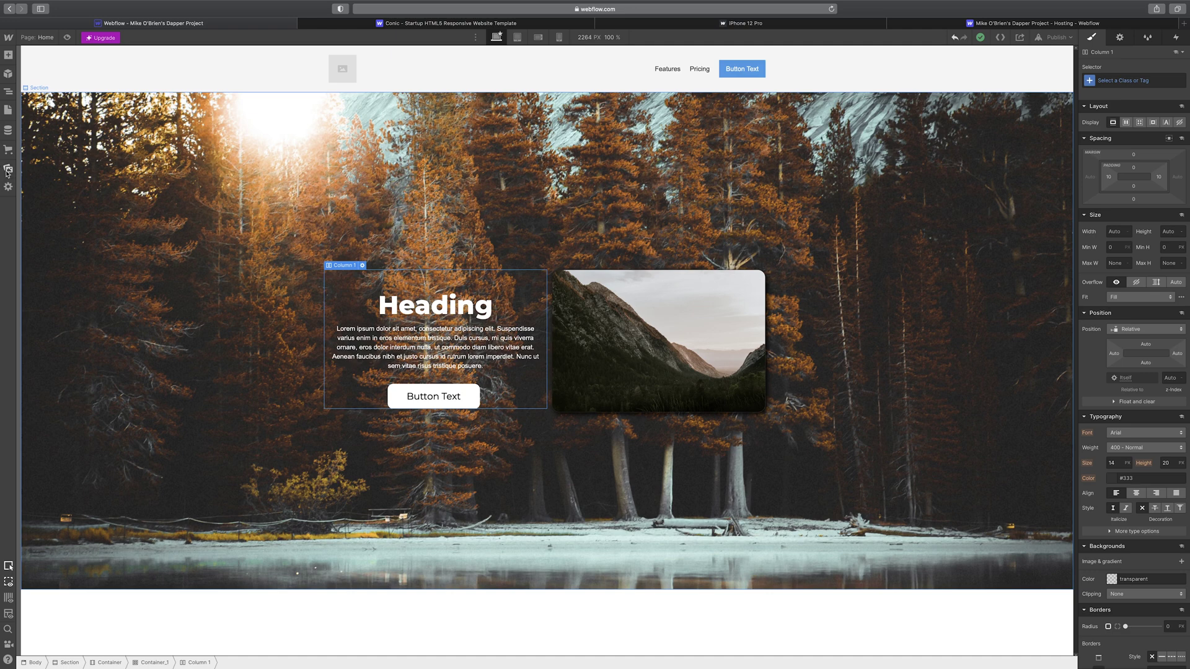
{"action": "left_click", "coordinate": [8, 171]}
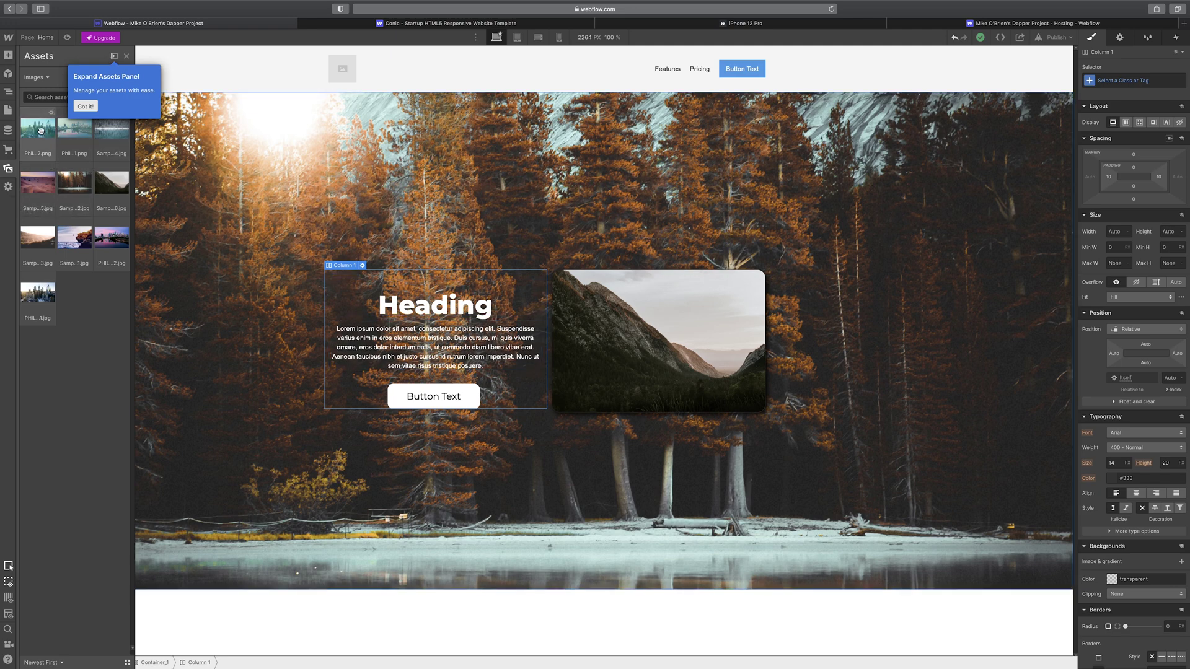
- Drop the city skyline photo into the hero column, close its Image Settings, then delete it
{"action": "left_click_drag", "start_coordinate": [38, 131], "coordinate": [613, 418]}
{"action": "scroll", "coordinate": [459, 427], "scroll_direction": "down", "scroll_amount": 5}
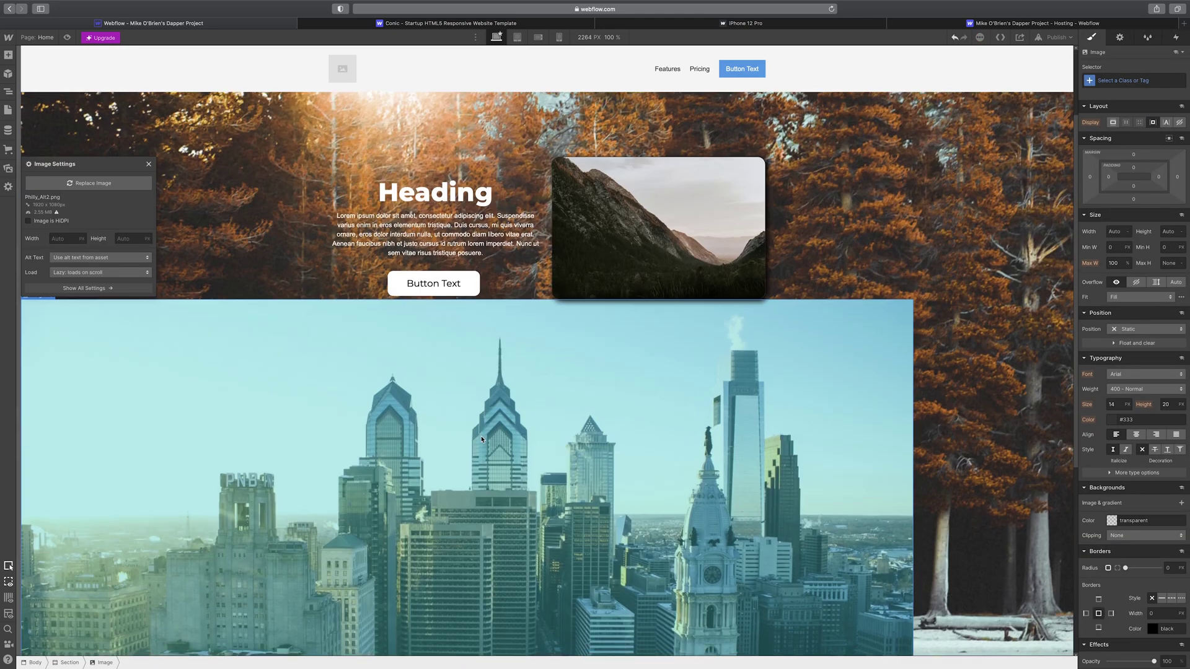
{"action": "scroll", "coordinate": [482, 436], "scroll_direction": "down", "scroll_amount": 2}
{"action": "scroll", "coordinate": [477, 433], "scroll_direction": "up", "scroll_amount": 3}
{"action": "scroll", "coordinate": [471, 431], "scroll_direction": "down", "scroll_amount": 2}
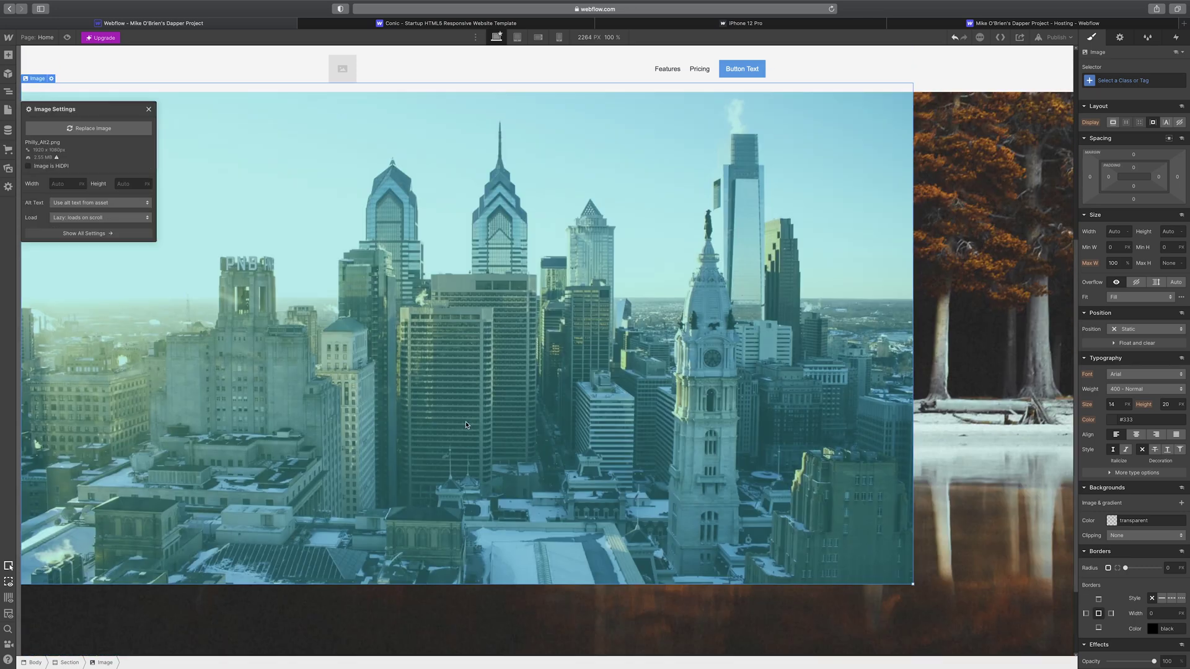
{"action": "scroll", "coordinate": [463, 425], "scroll_direction": "up", "scroll_amount": 3}
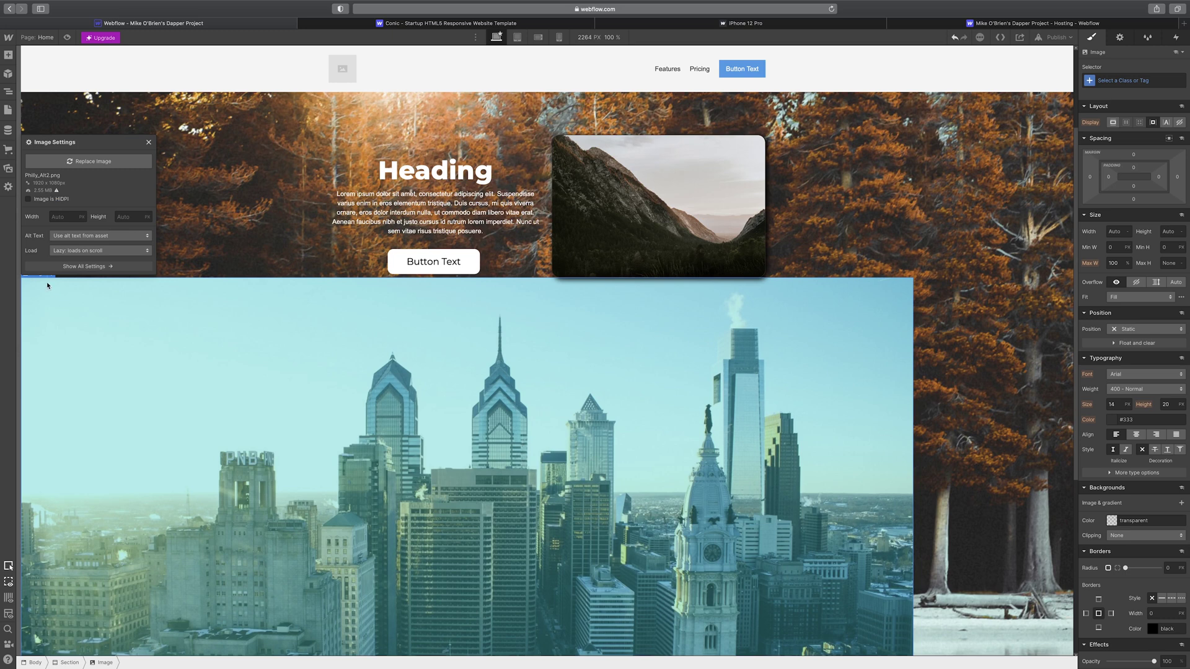
{"action": "left_click", "coordinate": [148, 142]}
{"action": "mouse_move", "coordinate": [34, 274]}
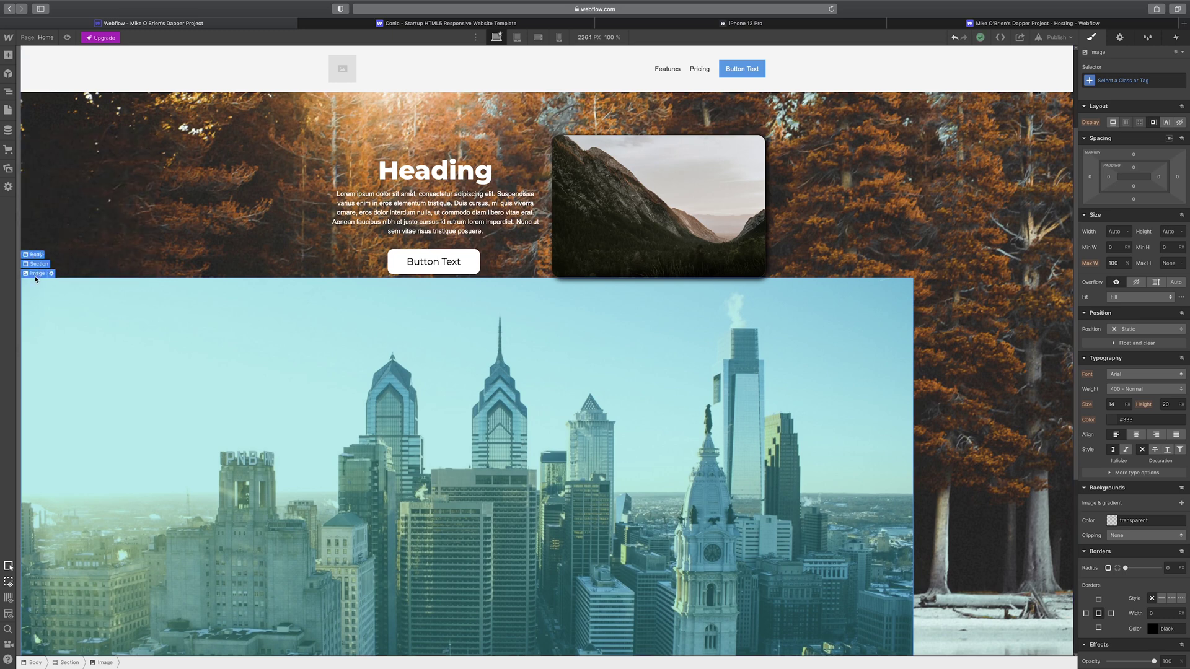
{"action": "key", "text": "Delete"}
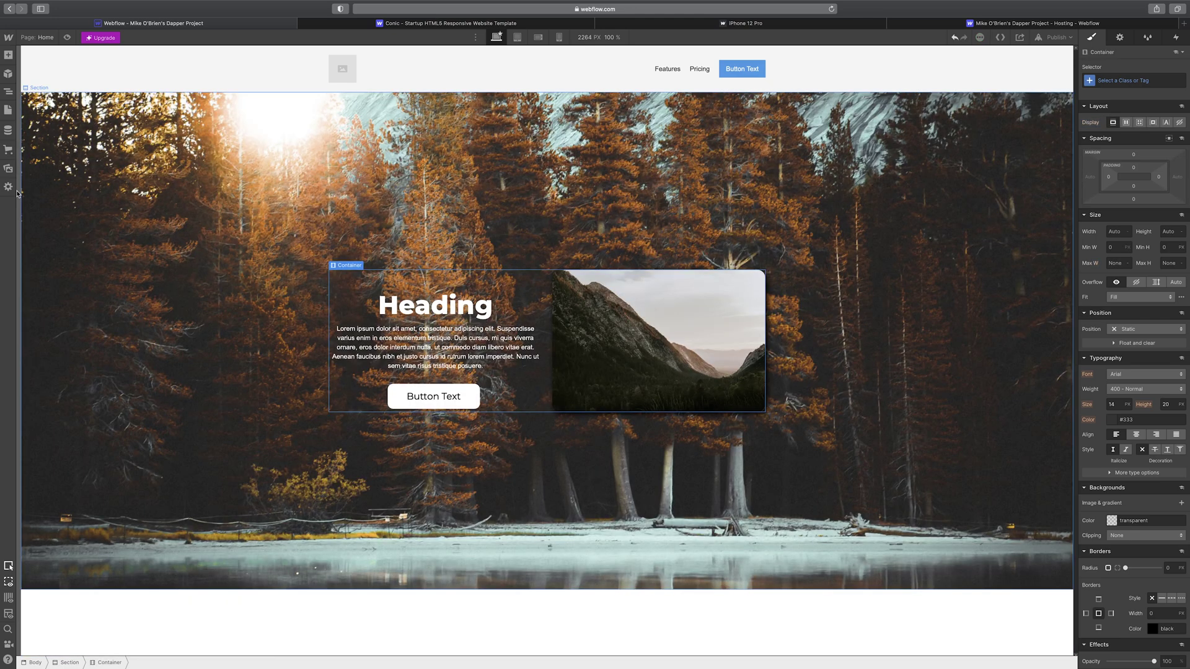
- Look through the site's Search and Backups settings, then close Settings
{"action": "left_click", "coordinate": [9, 188]}
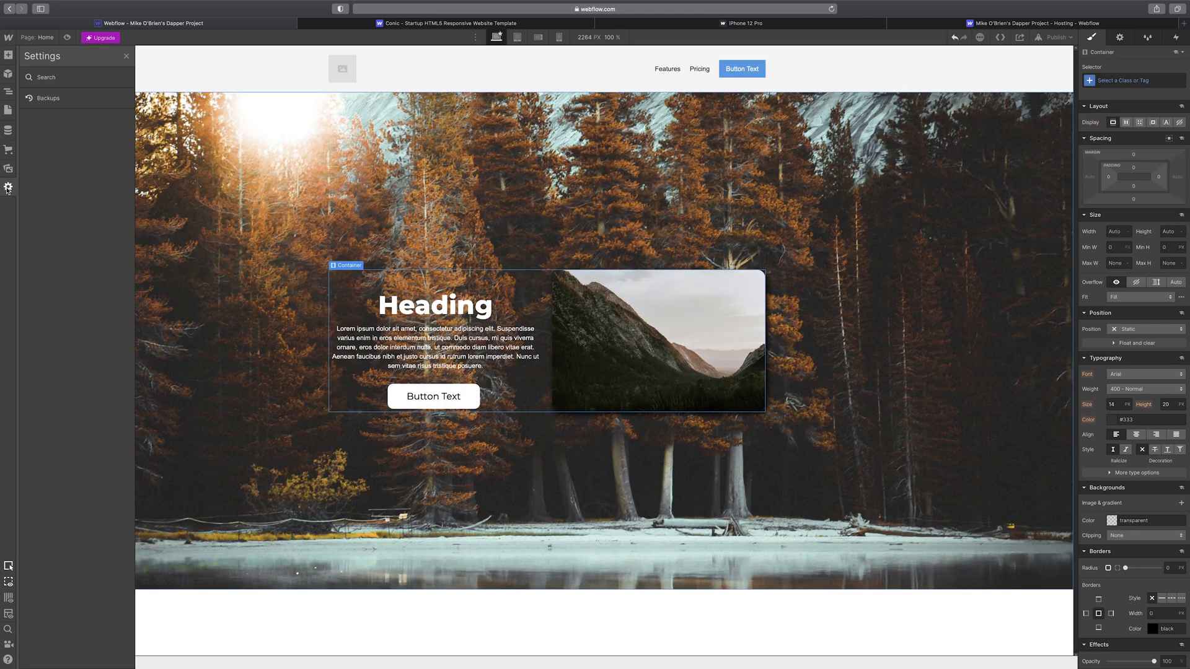
{"action": "left_click", "coordinate": [51, 83]}
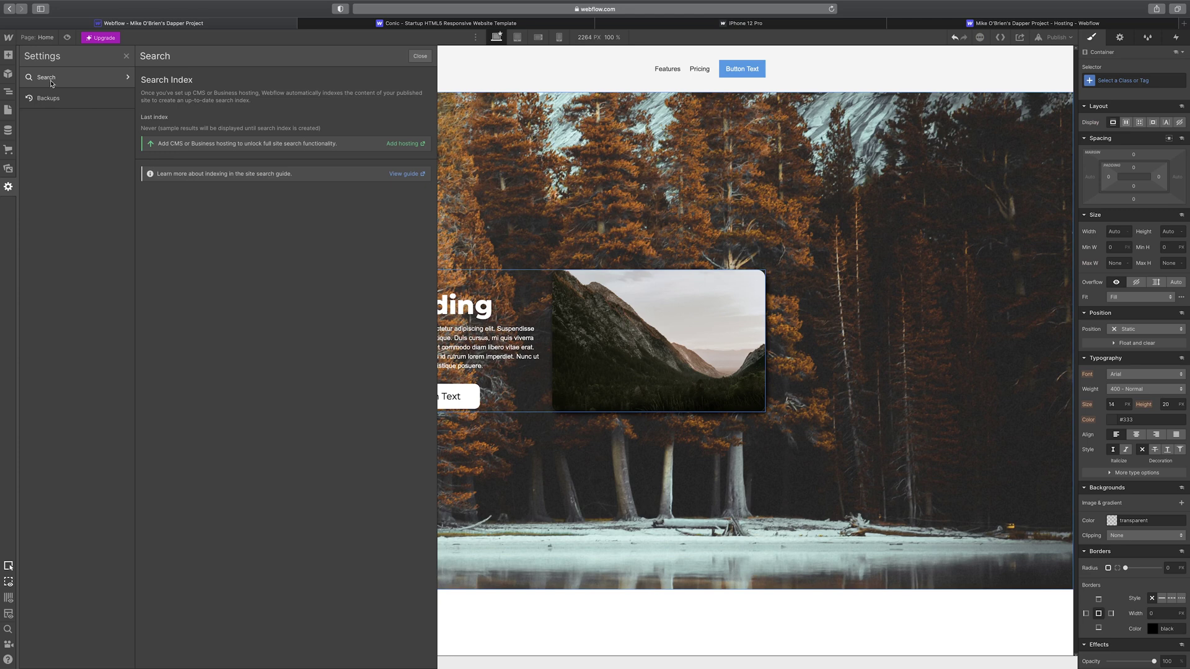
{"action": "left_click", "coordinate": [112, 107]}
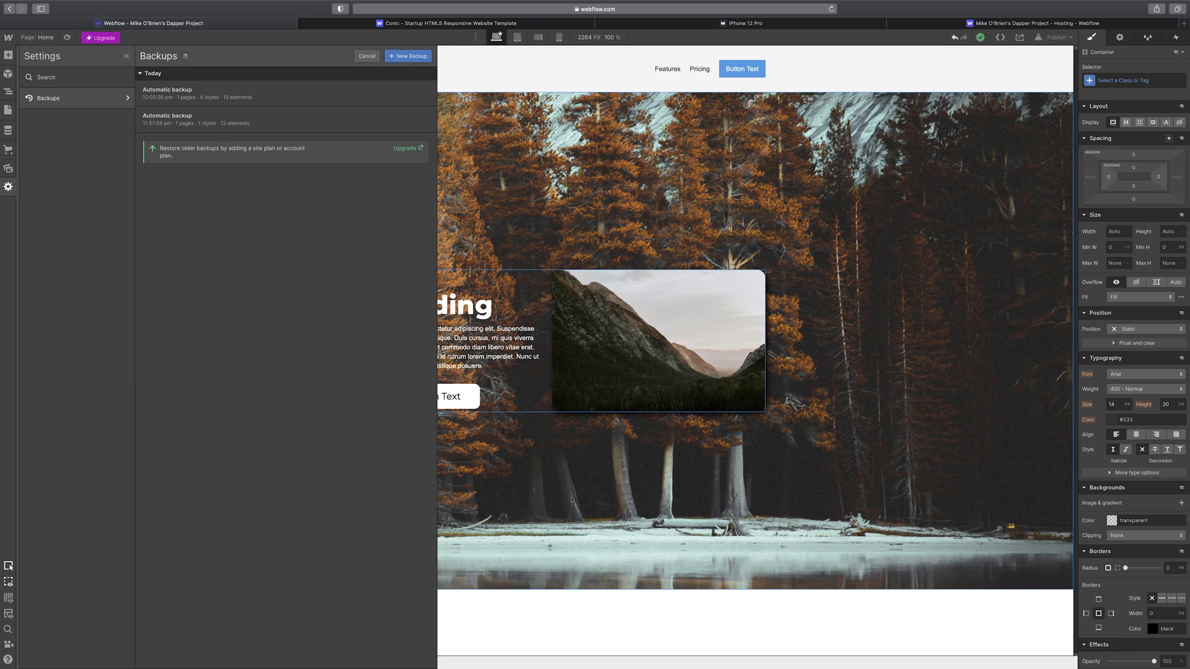
{"action": "left_click", "coordinate": [12, 188]}
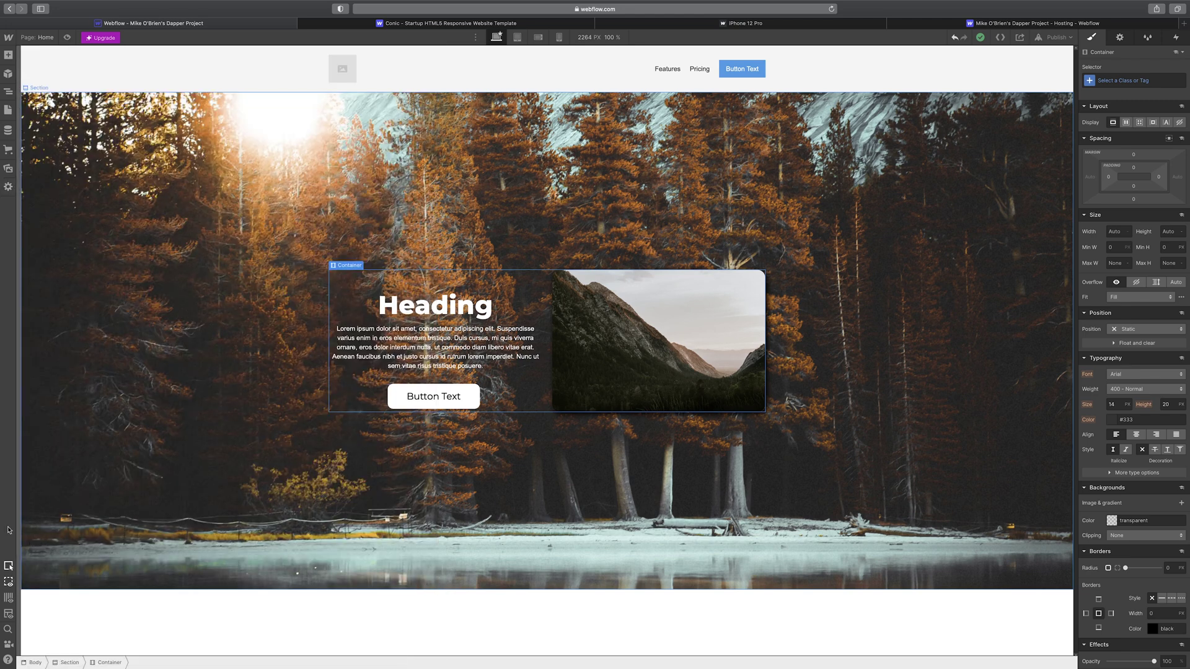
{"action": "left_click", "coordinate": [9, 566]}
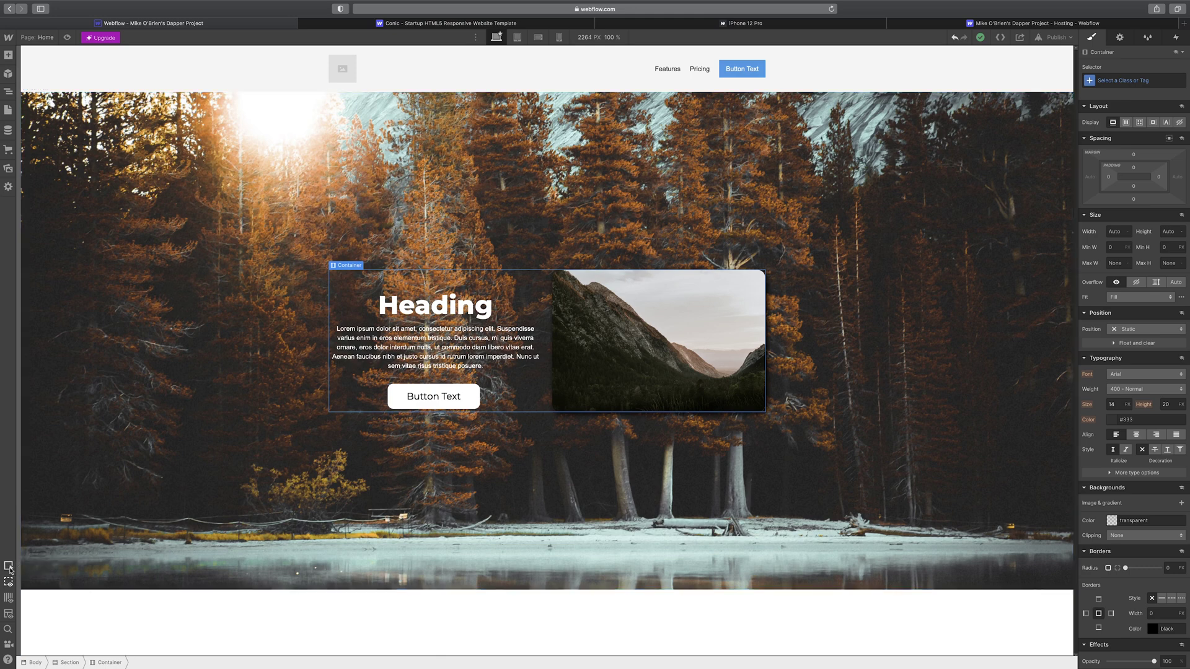
{"action": "left_click", "coordinate": [8, 567]}
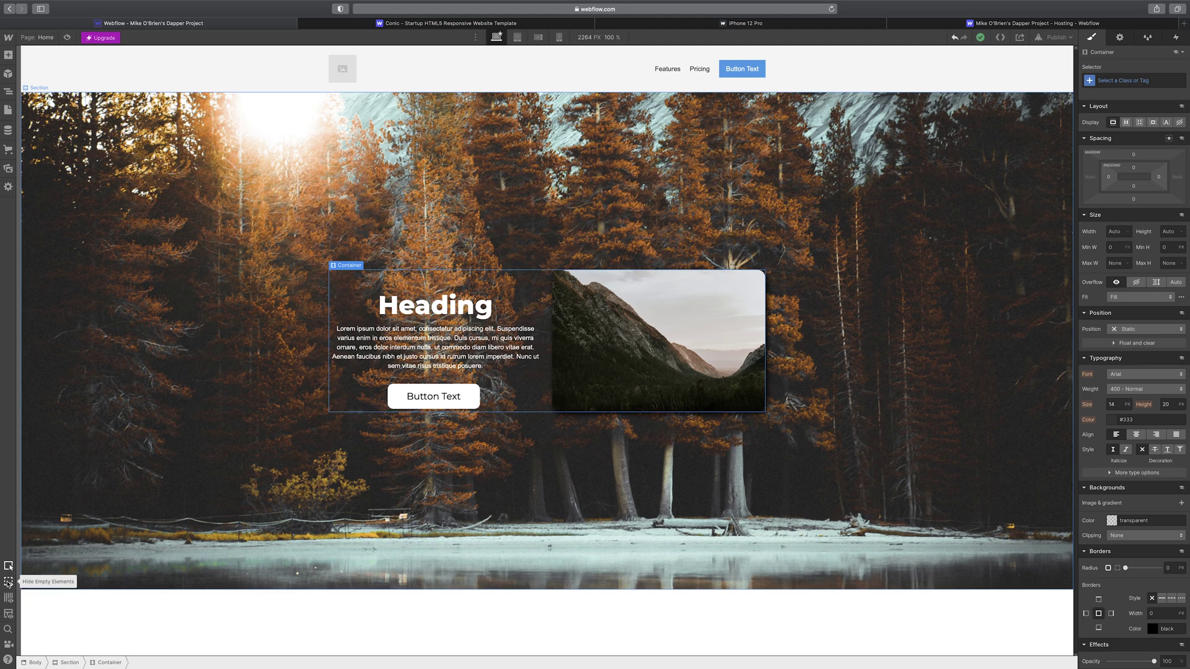
{"action": "left_click", "coordinate": [9, 582]}
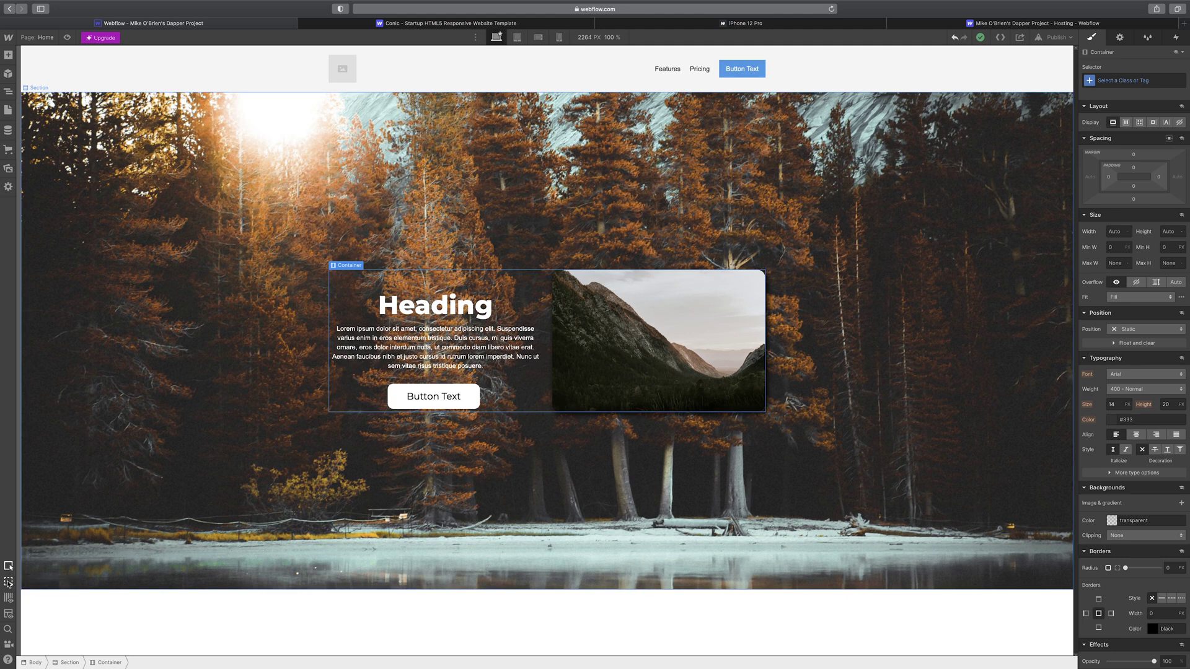
{"action": "left_click", "coordinate": [9, 599]}
{"action": "left_click", "coordinate": [9, 597]}
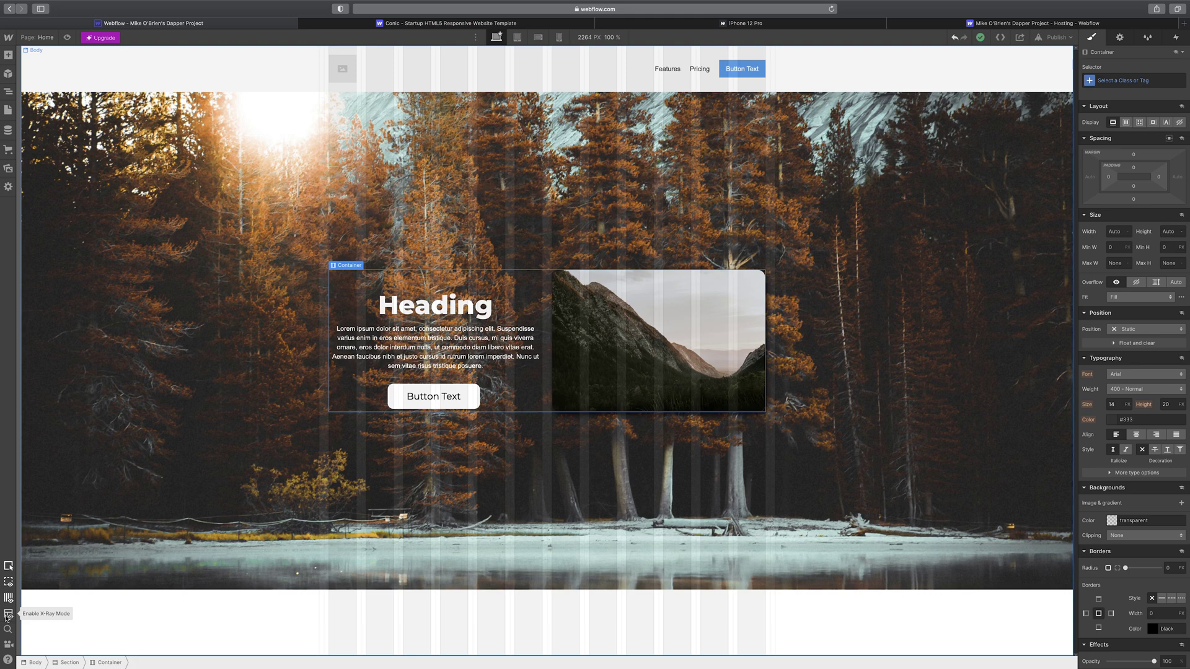
{"action": "left_click", "coordinate": [9, 615]}
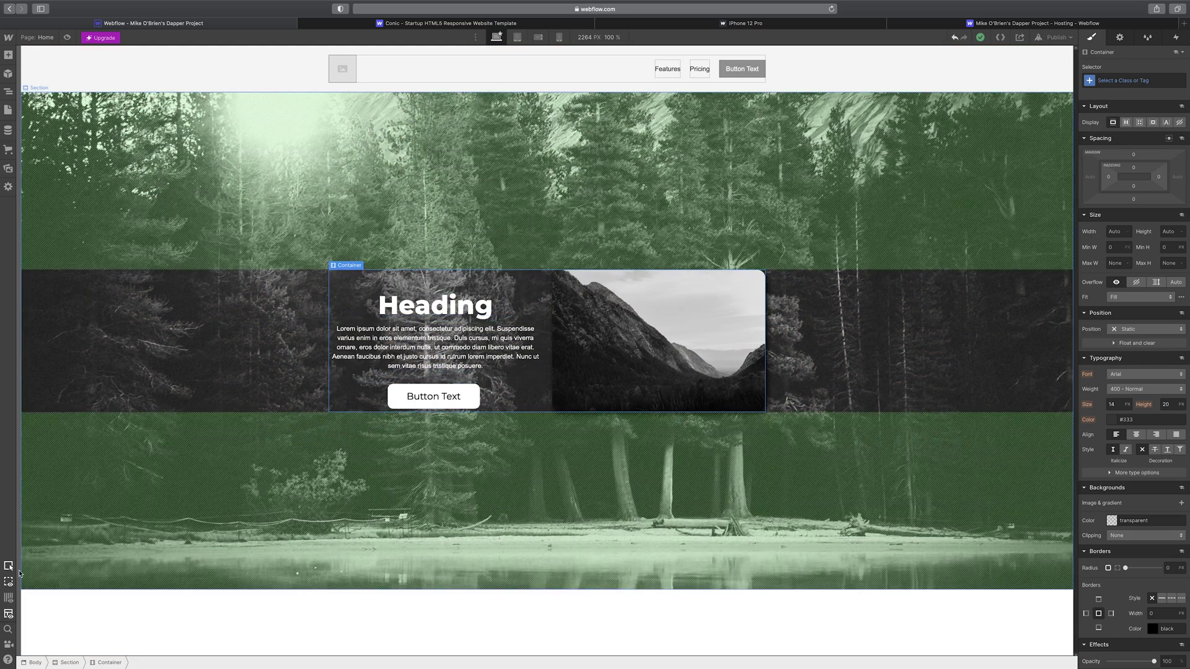
{"action": "left_click", "coordinate": [6, 616]}
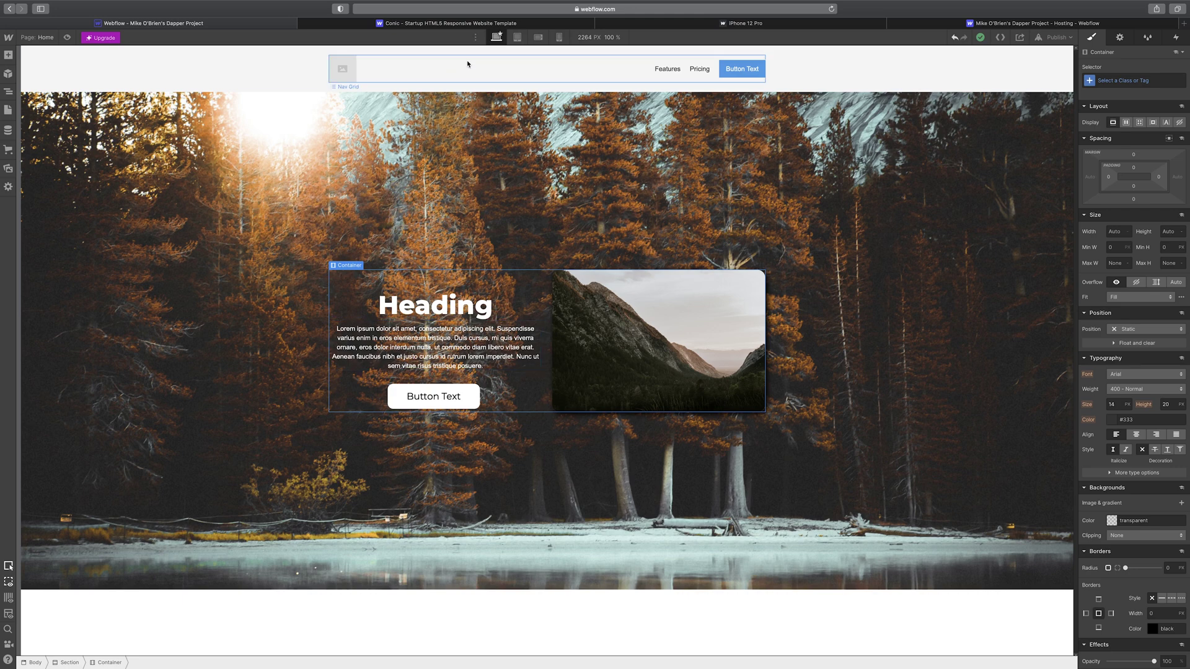
- Preview the tablet, mobile and desktop breakpoints, settle on tablet, and select the whole hero section
{"action": "left_click", "coordinate": [517, 37]}
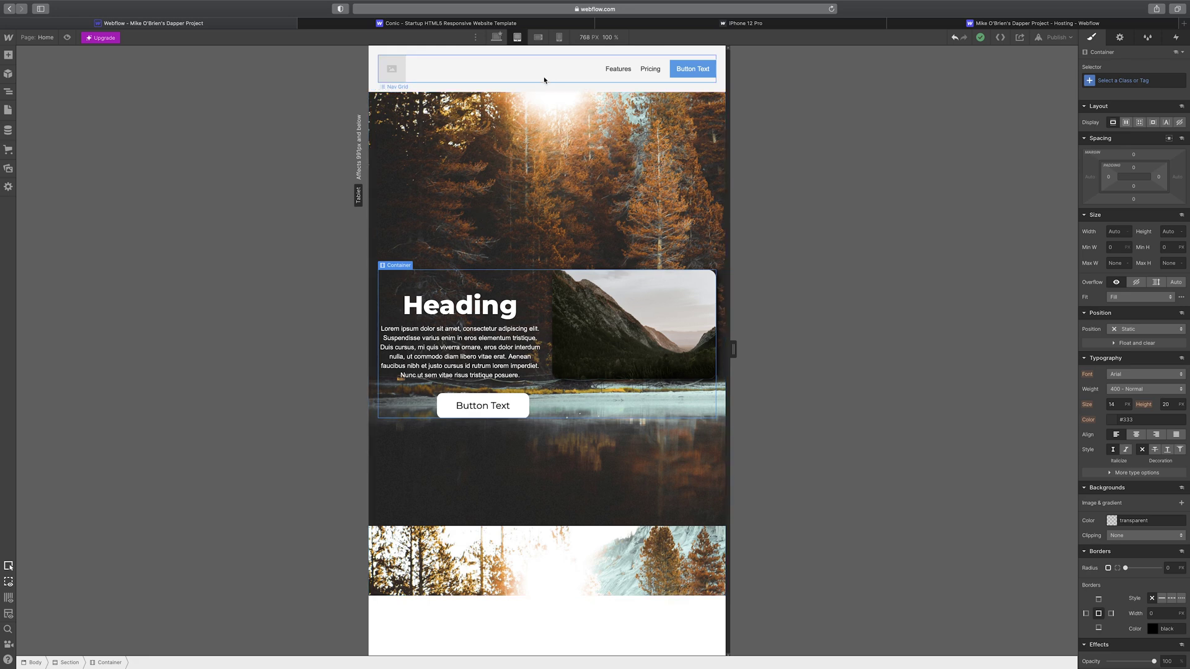
{"action": "left_click", "coordinate": [559, 39]}
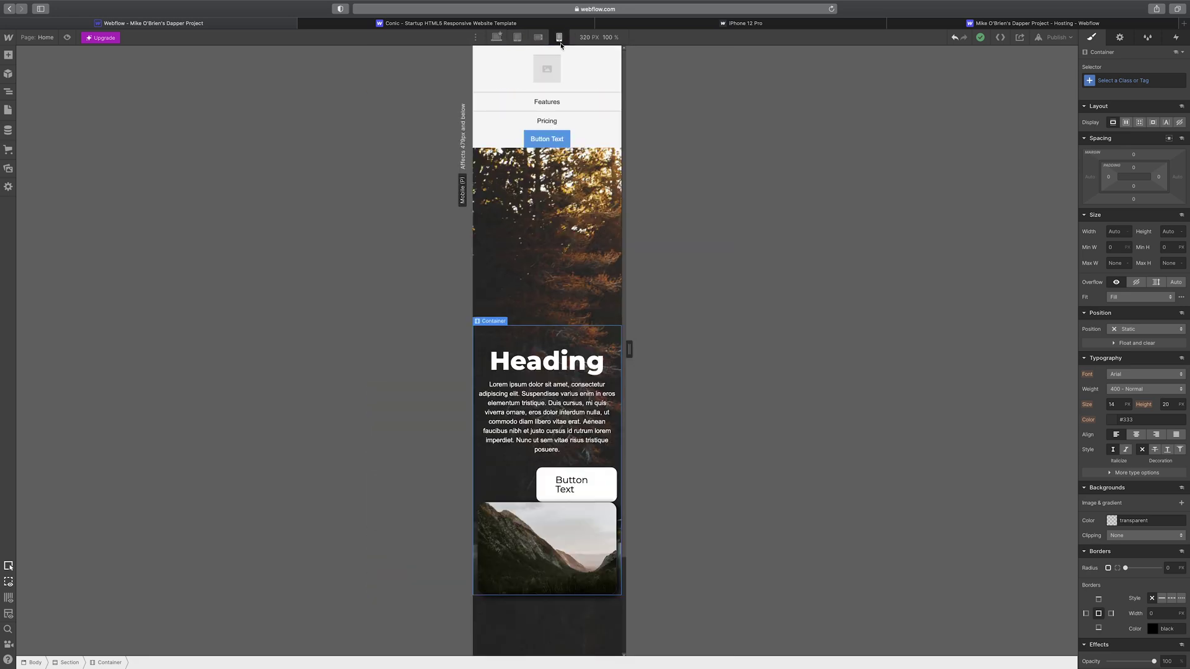
{"action": "left_click", "coordinate": [496, 38]}
{"action": "left_click", "coordinate": [518, 38]}
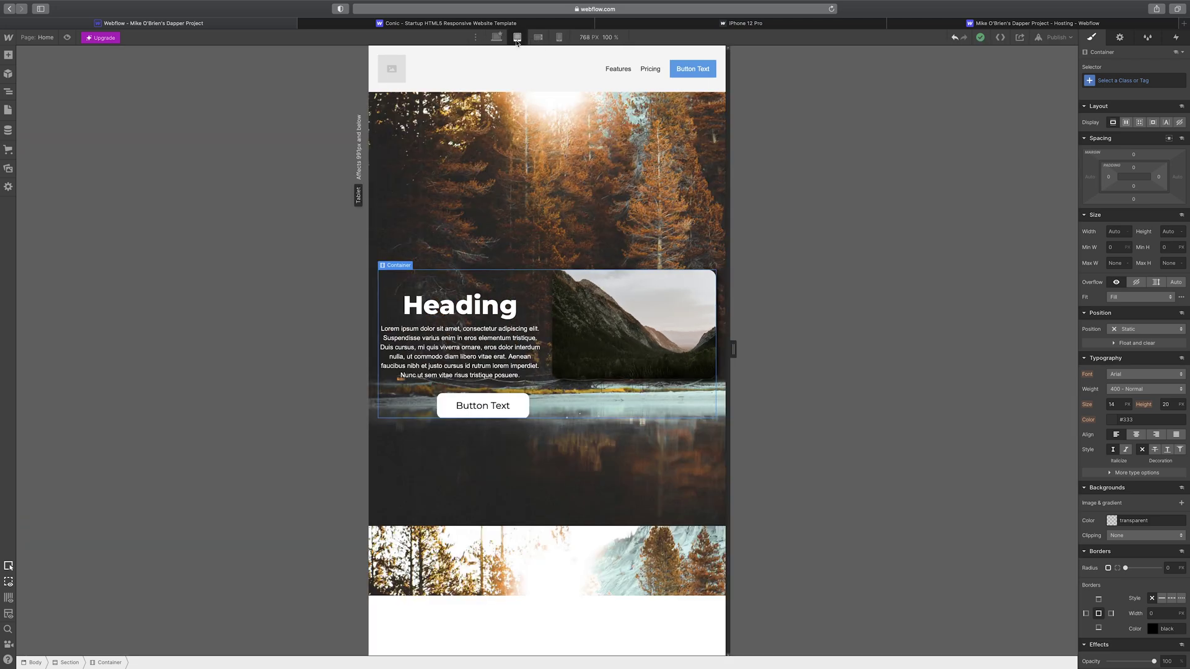
{"action": "left_click", "coordinate": [539, 38]}
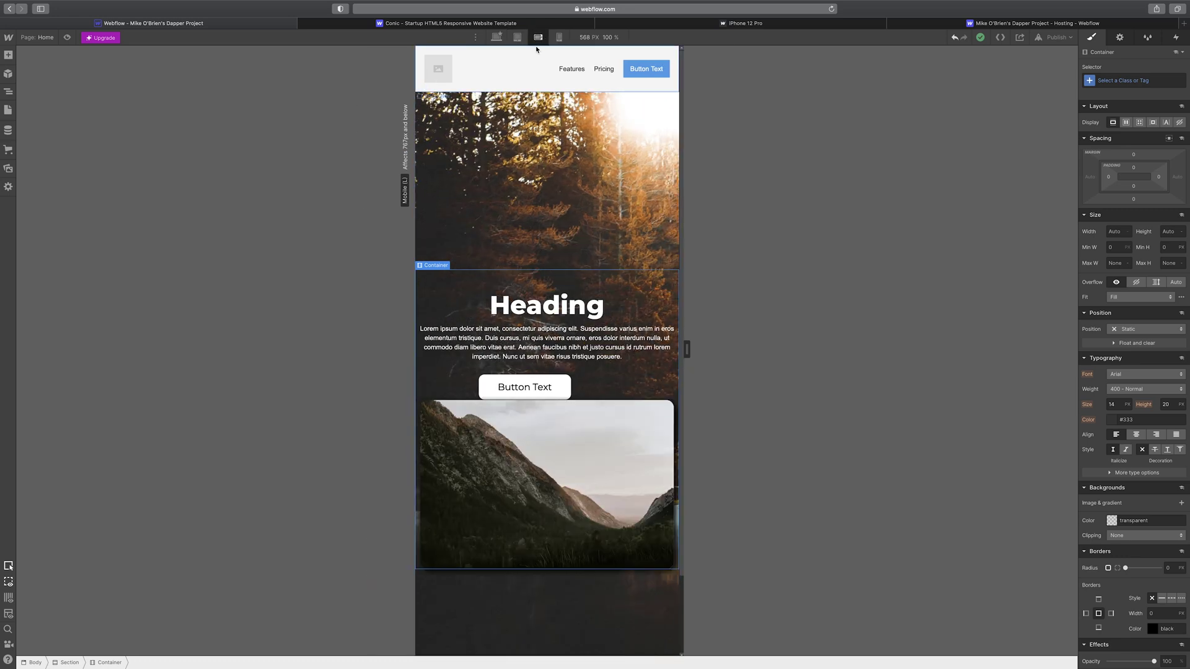
{"action": "left_click", "coordinate": [518, 39]}
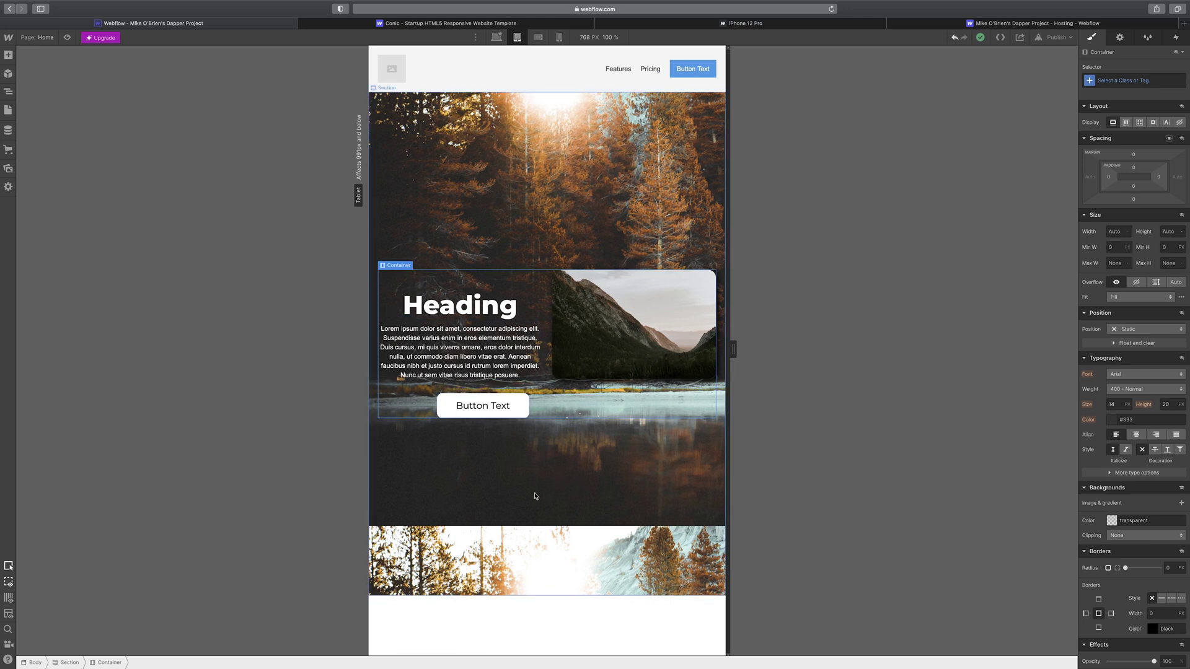
{"action": "left_click", "coordinate": [391, 100]}
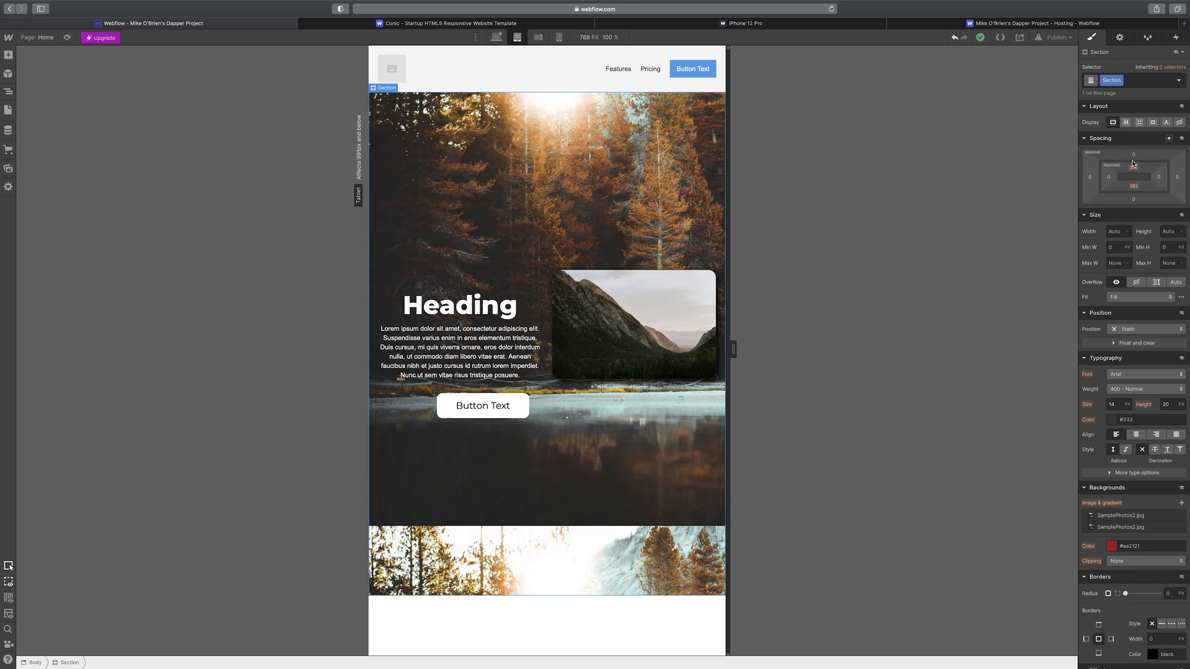
- Undo a first padding drag, then drag the hero section's top and bottom padding to 152 px
{"action": "left_click_drag", "start_coordinate": [1149, 180], "coordinate": [1127, 127]}
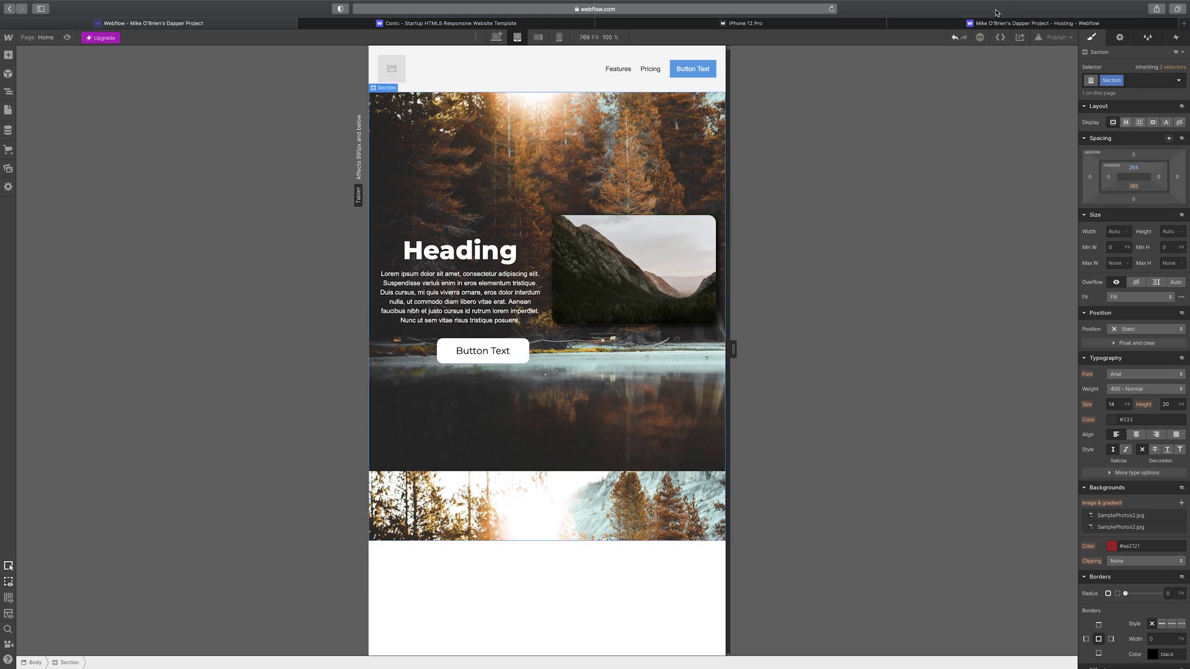
{"action": "left_click", "coordinate": [954, 37]}
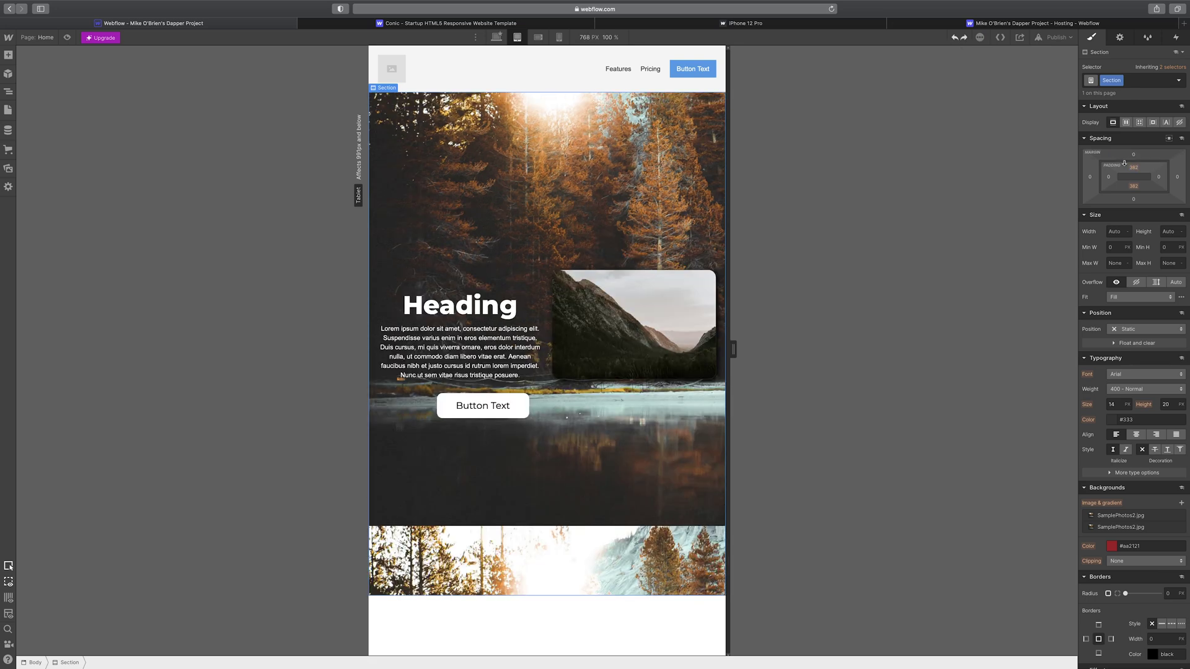
{"action": "left_click_drag", "start_coordinate": [1132, 172], "coordinate": [1144, 4]}
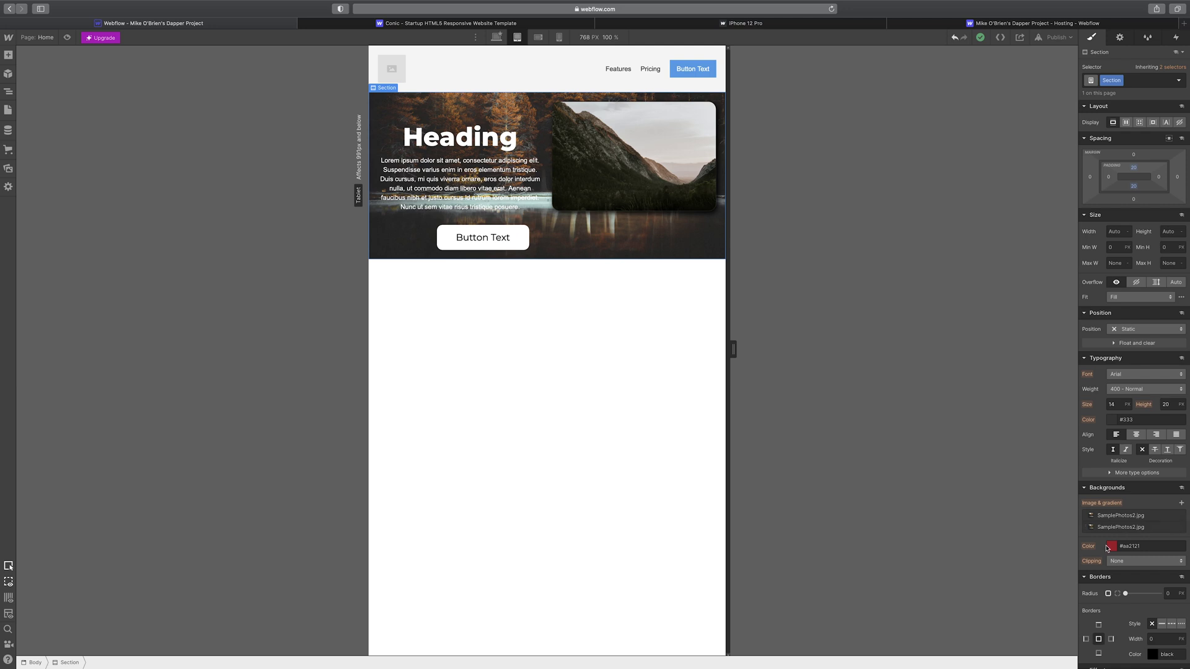
- Make the hero background black, add a Body image layer, and delete both SamplePhotos2.jpg layers
{"action": "left_click", "coordinate": [1112, 547]}
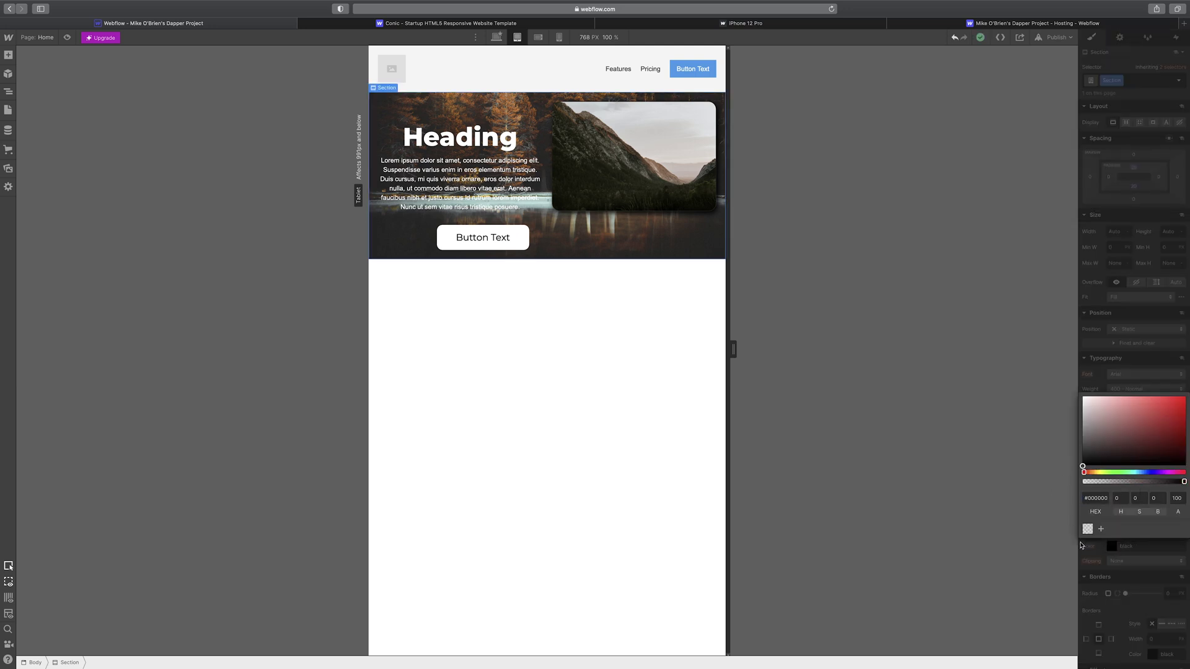
{"action": "left_click", "coordinate": [639, 350]}
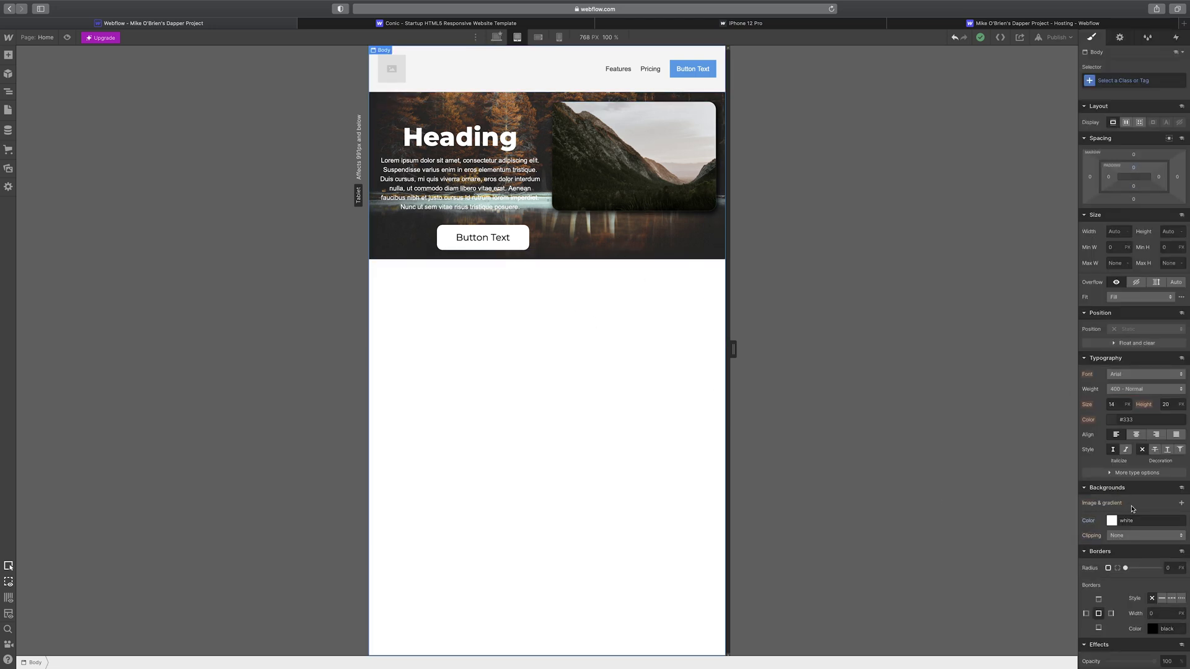
{"action": "left_click", "coordinate": [1181, 502]}
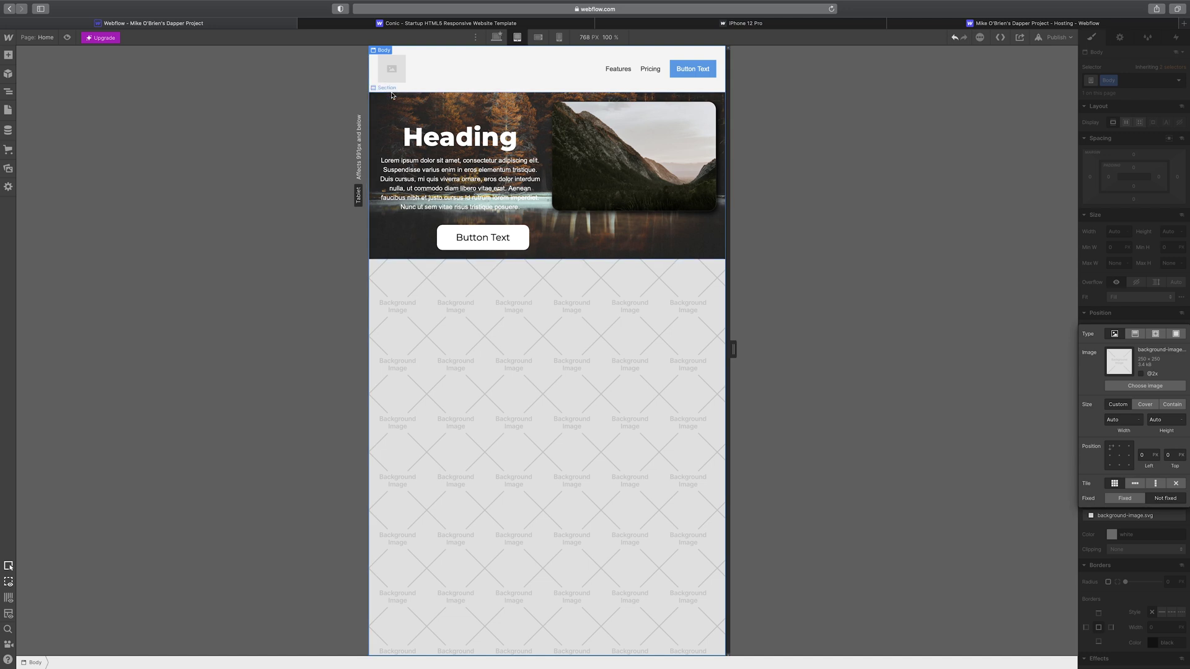
{"action": "left_click", "coordinate": [393, 96]}
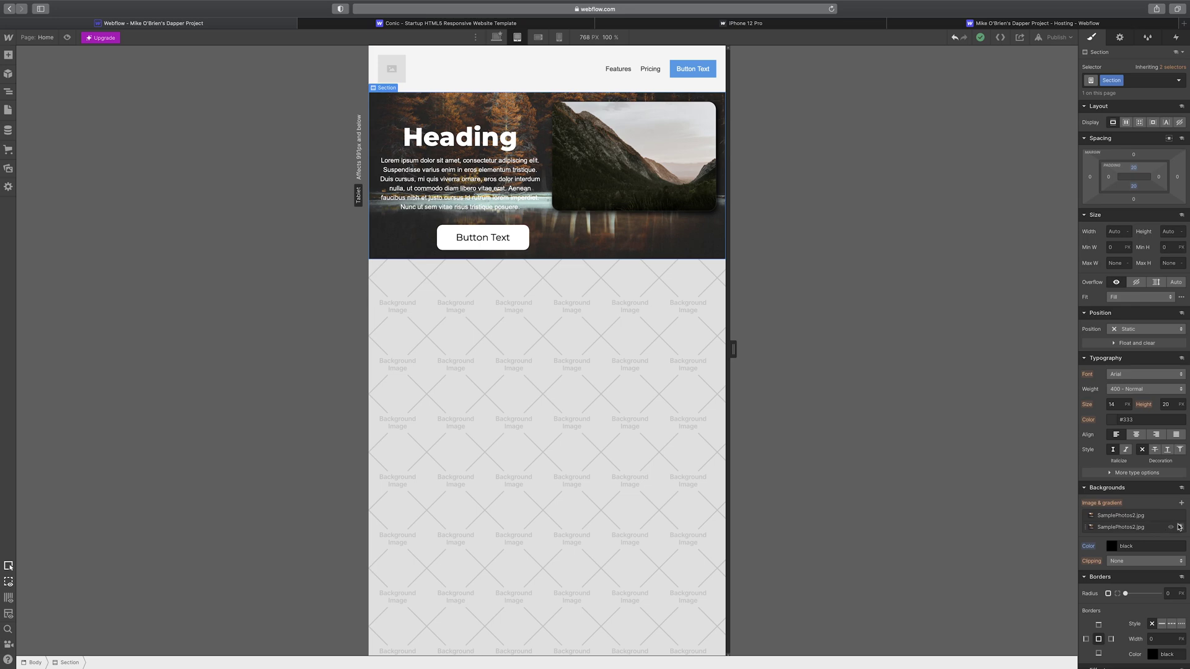
{"action": "left_click", "coordinate": [1181, 528]}
{"action": "left_click", "coordinate": [1181, 516]}
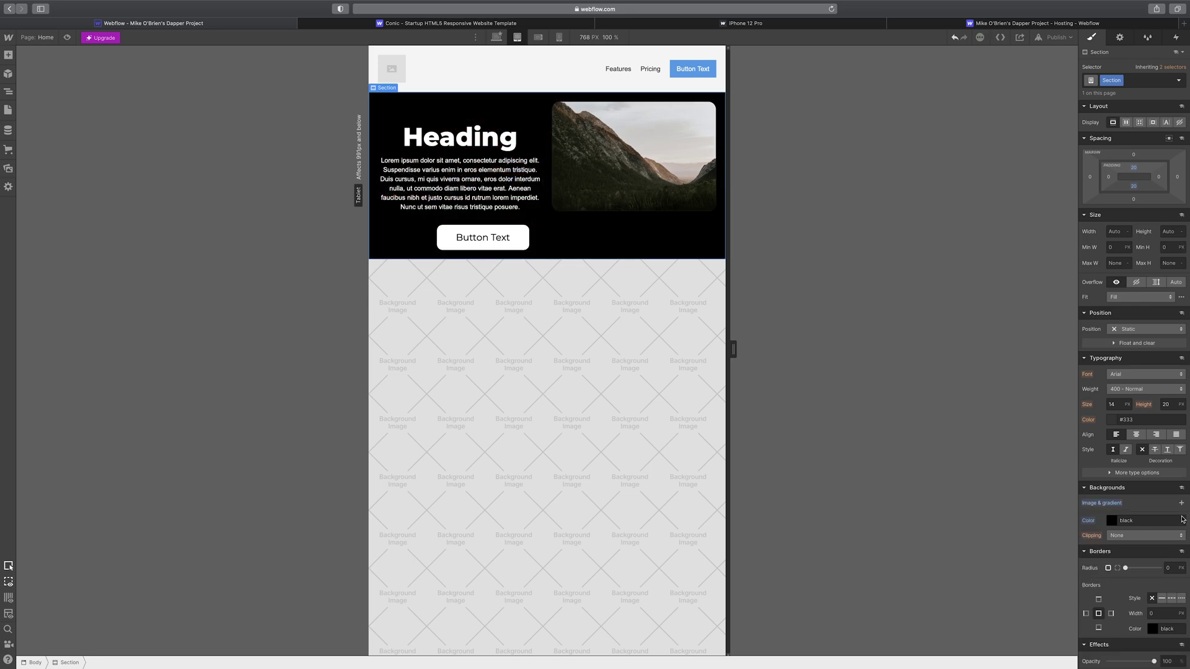
- Check the desktop, tablet and mobile breakpoints, then select the hero's Button Text on mobile landscape
{"action": "left_click", "coordinate": [497, 37]}
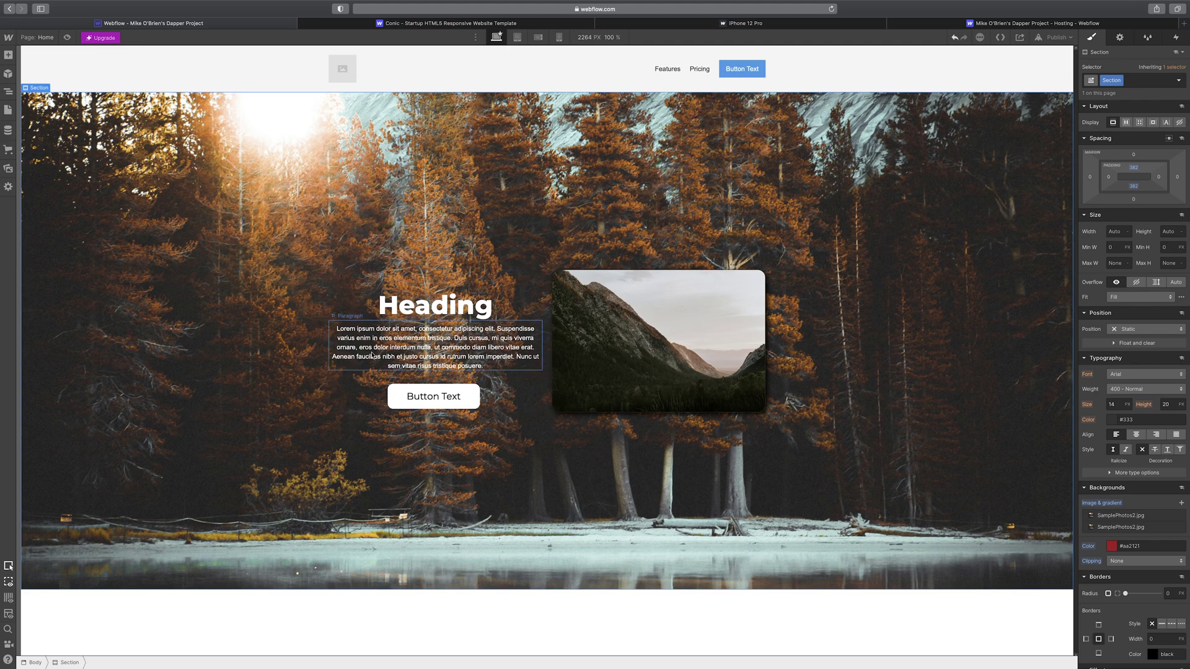
{"action": "left_click", "coordinate": [517, 37]}
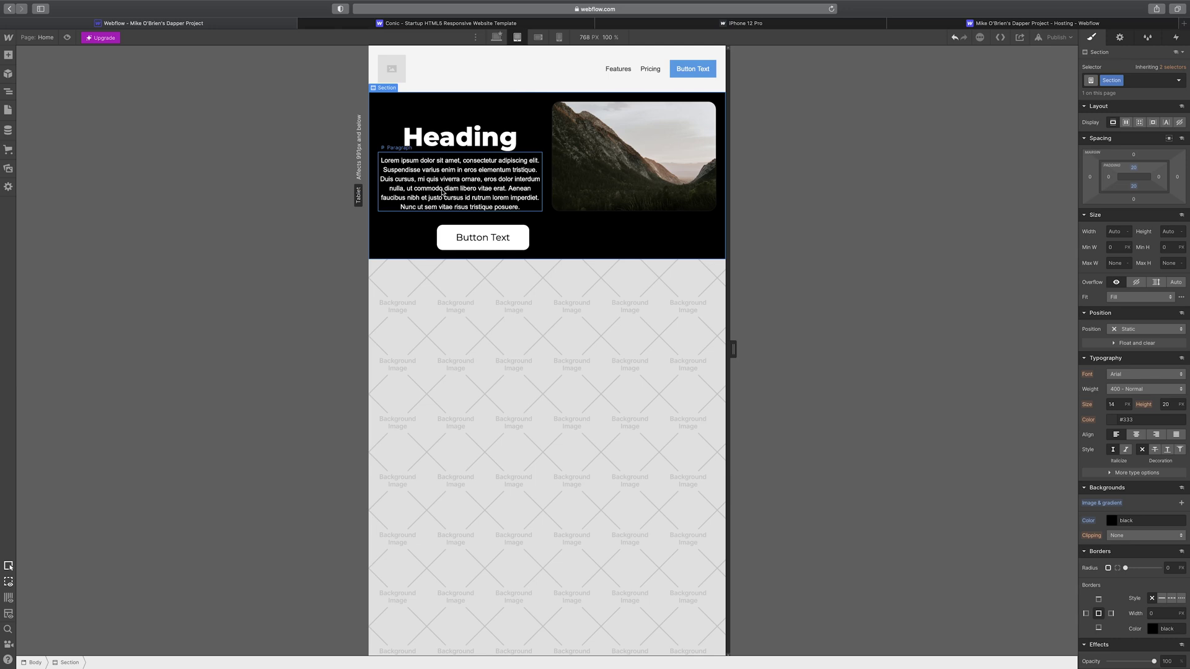
{"action": "left_click", "coordinate": [538, 37]}
{"action": "left_click", "coordinate": [557, 38]}
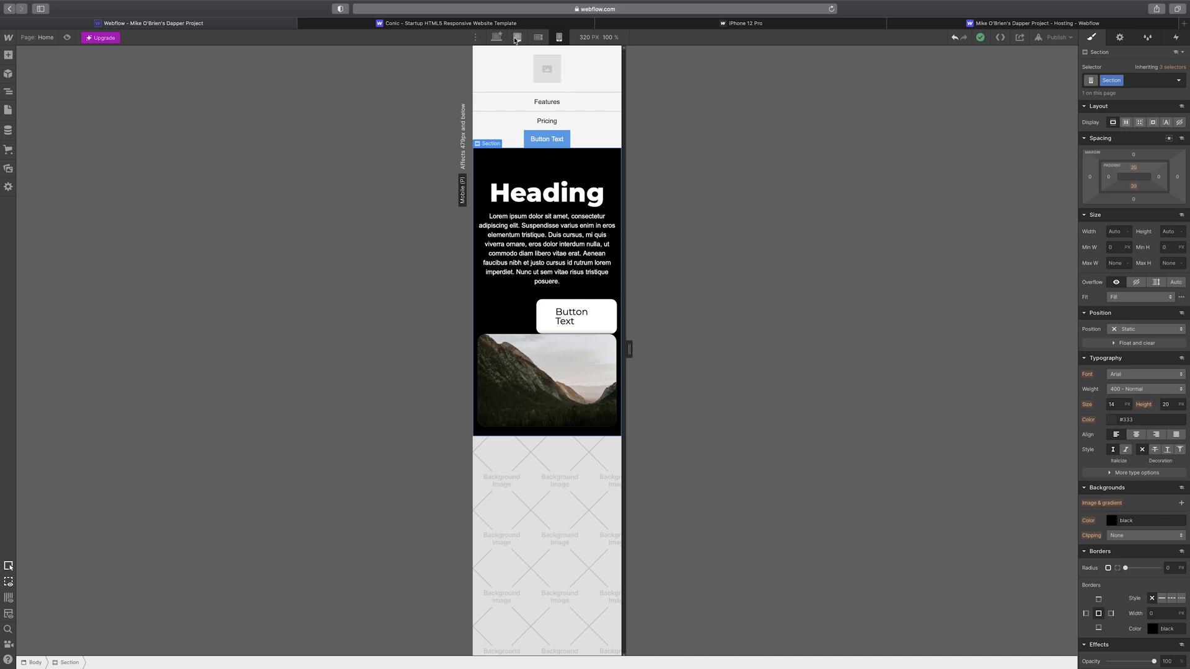
{"action": "left_click", "coordinate": [517, 37]}
{"action": "left_click", "coordinate": [538, 37]}
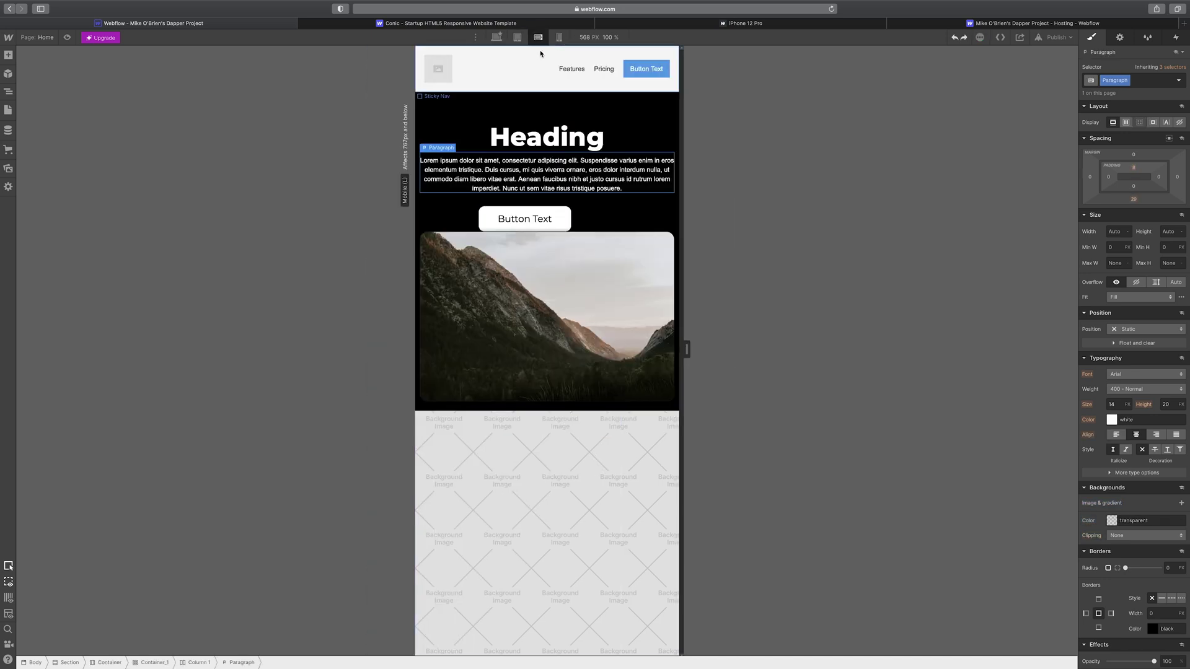
{"action": "left_click", "coordinate": [567, 220]}
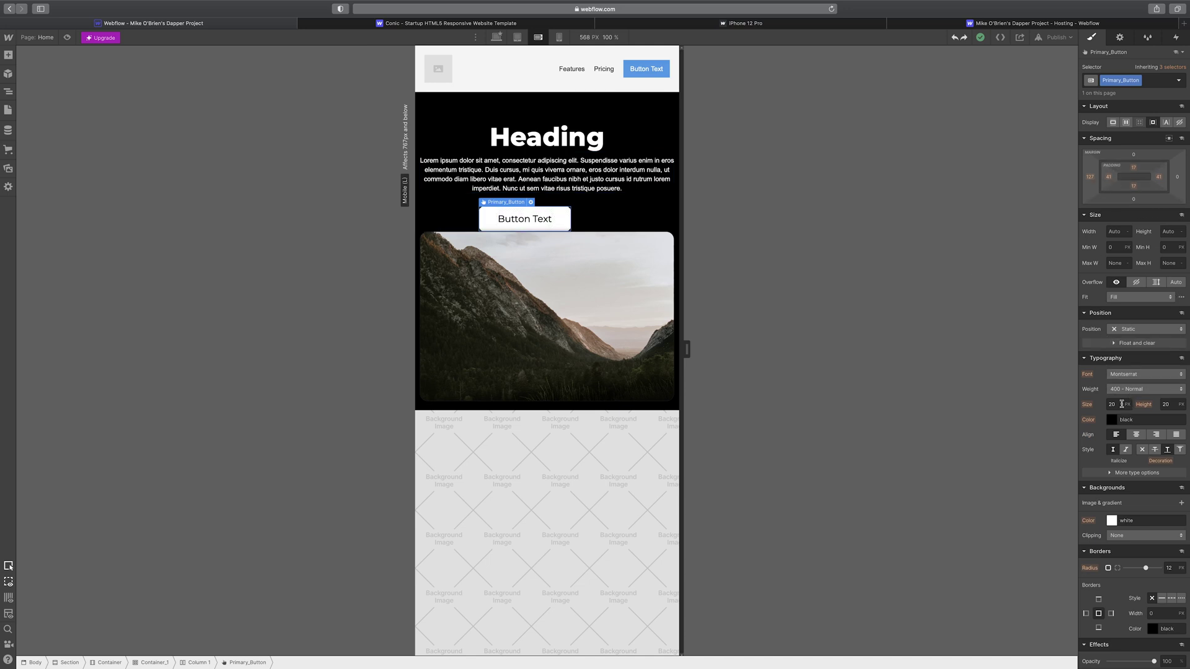
- Set the Primary_Button text weight to 800 - Extra Bold
{"action": "left_click", "coordinate": [1111, 419]}
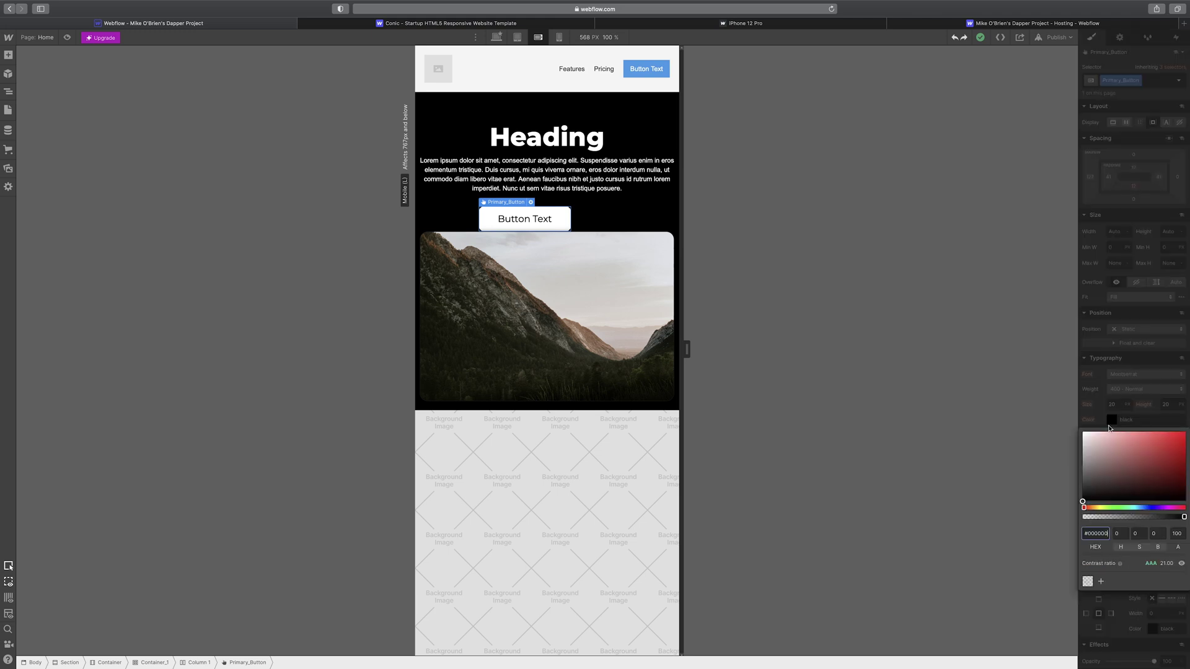
{"action": "left_click", "coordinate": [1134, 388]}
{"action": "left_click", "coordinate": [1135, 388]}
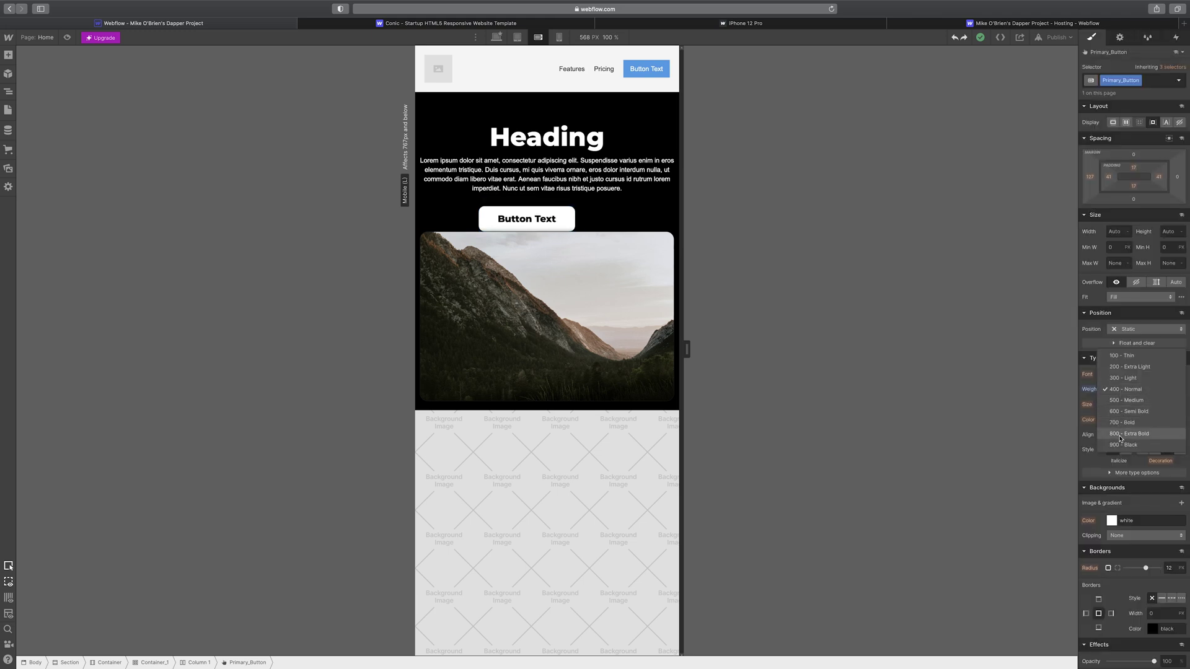
{"action": "left_click", "coordinate": [1119, 433]}
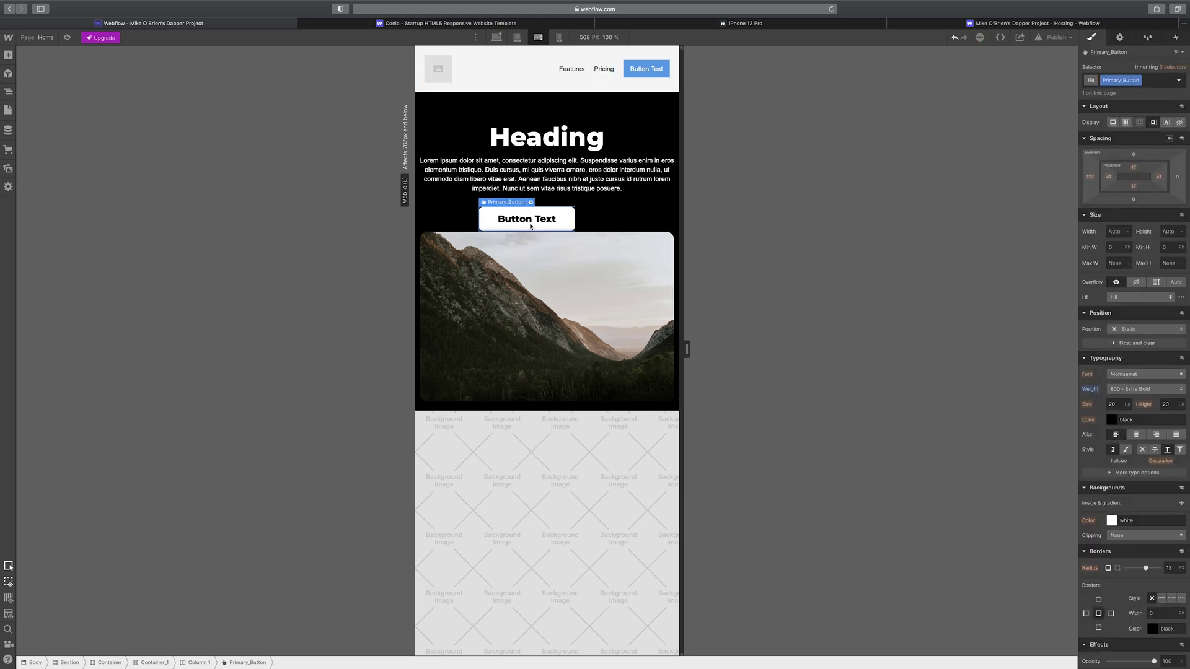
- Compare the bold button across the mobile portrait, tablet and desktop breakpoints
{"action": "left_click", "coordinate": [556, 38]}
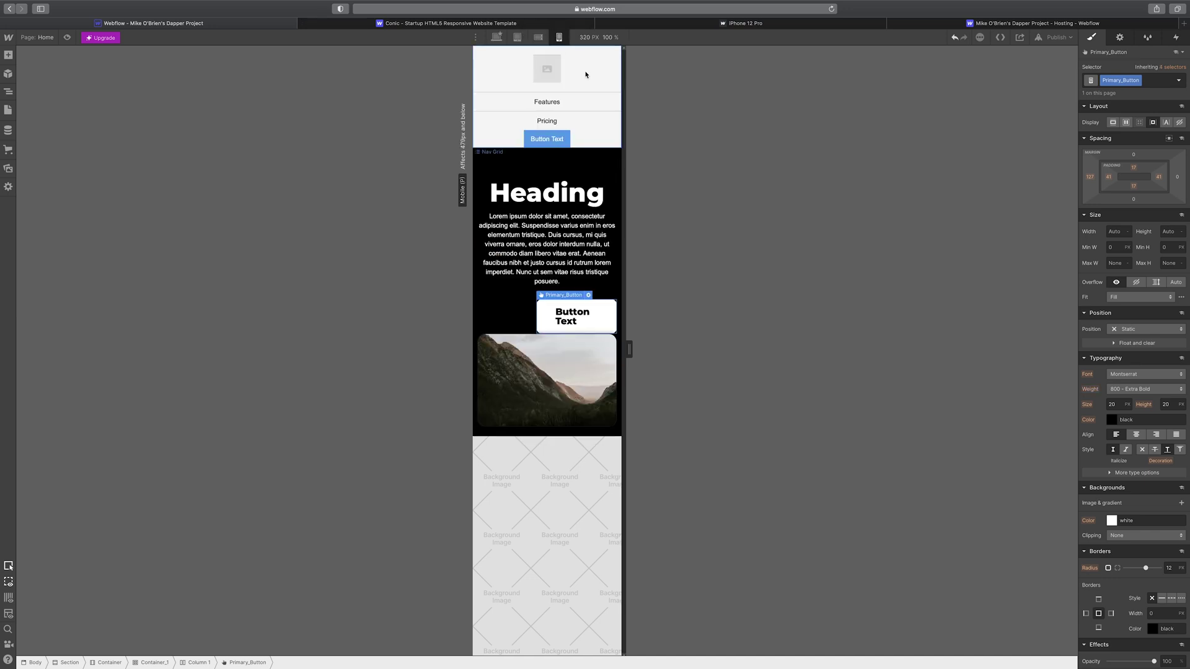
{"action": "left_click", "coordinate": [517, 38]}
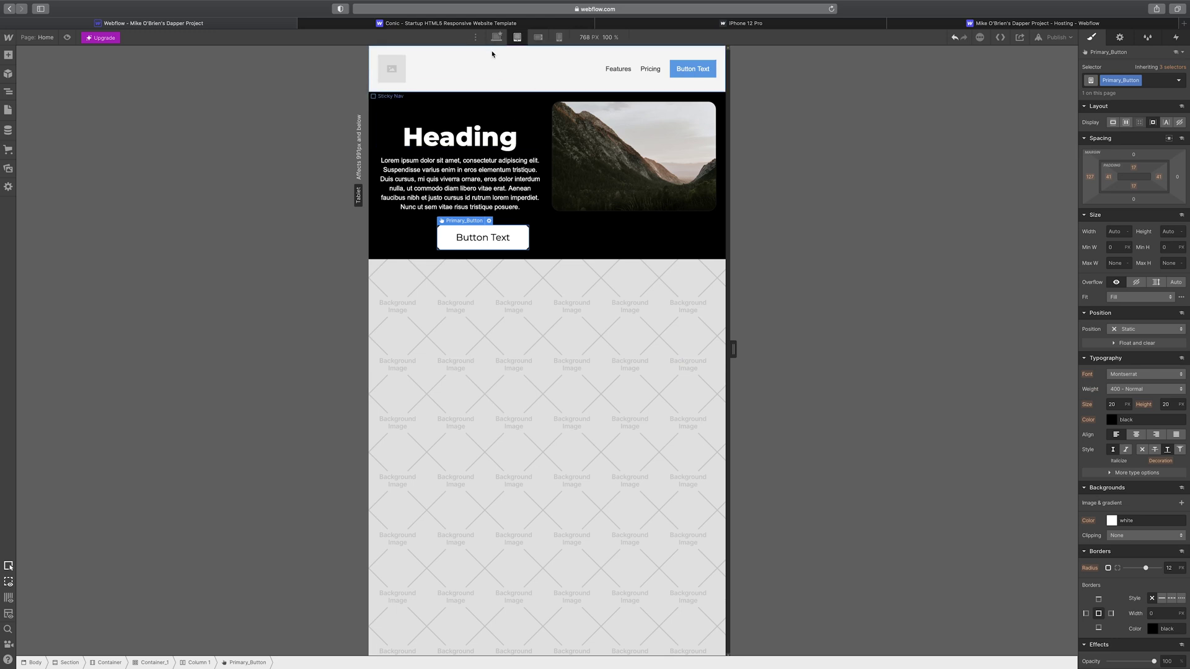
{"action": "left_click", "coordinate": [496, 38]}
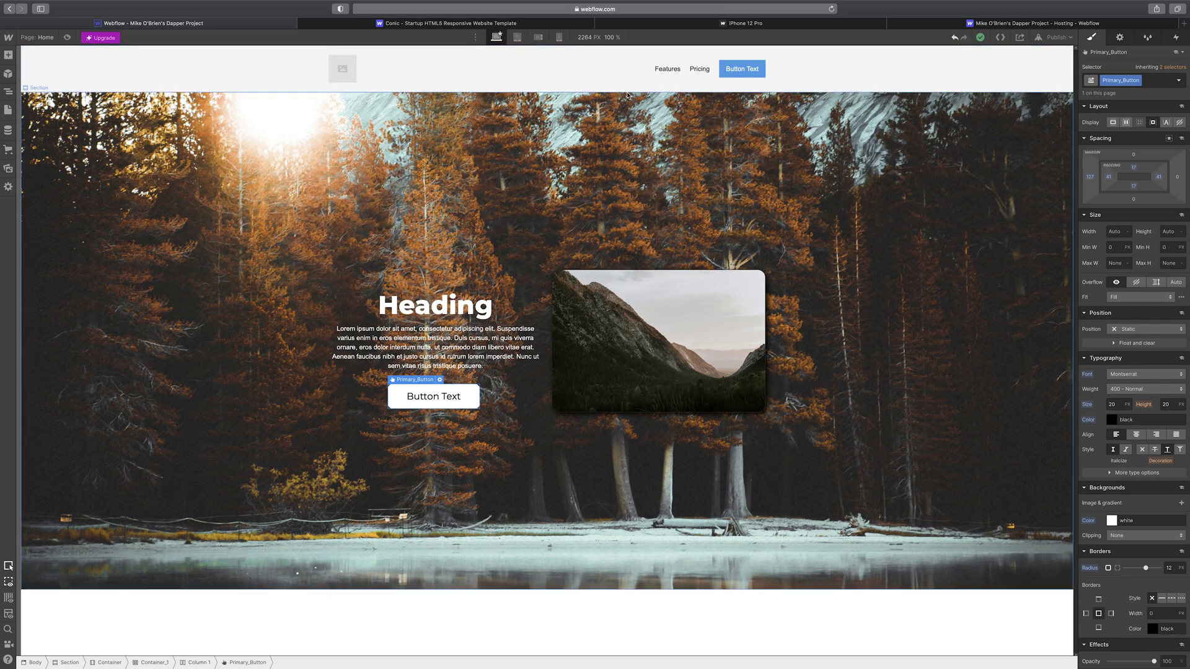
{"action": "left_click", "coordinate": [559, 38]}
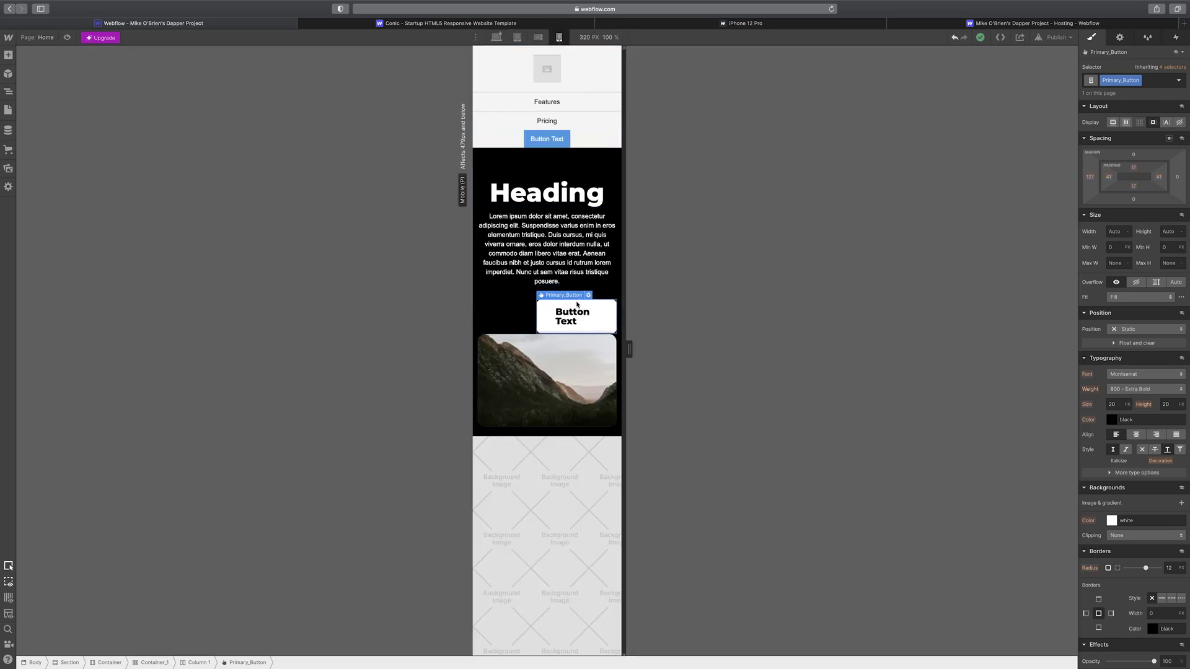
- Delete the hero button, undo it on desktop, and open the Export Code HTML preview
{"action": "mouse_move", "coordinate": [575, 297]}
{"action": "key", "text": "Delete"}
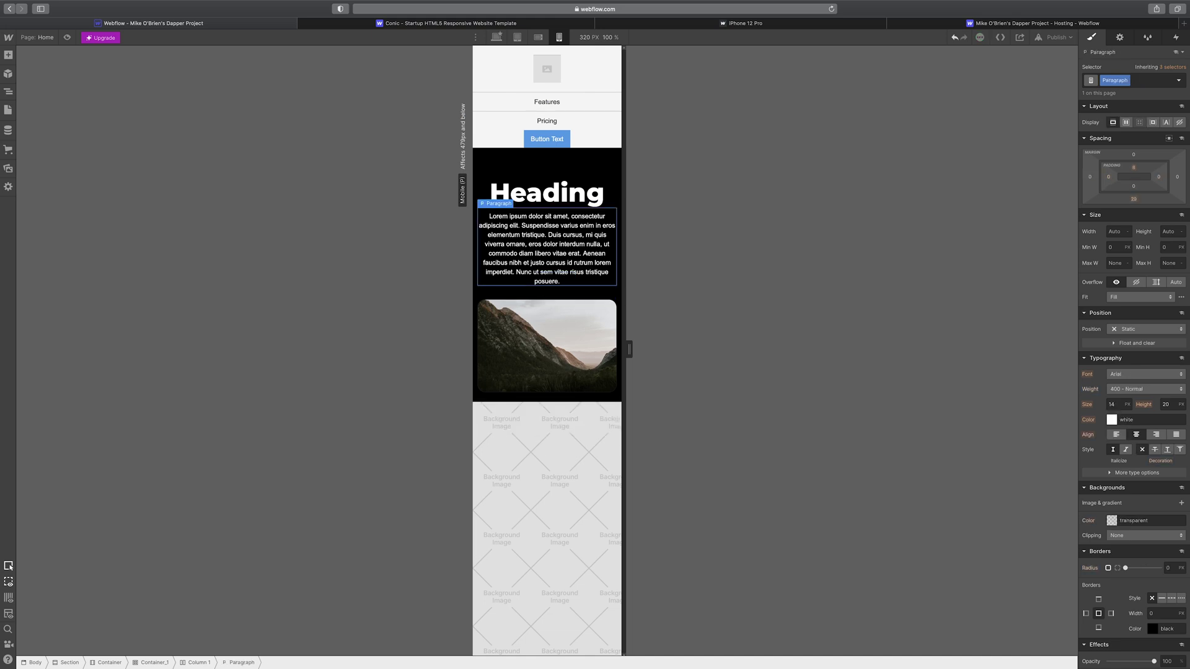
{"action": "left_click", "coordinate": [503, 39]}
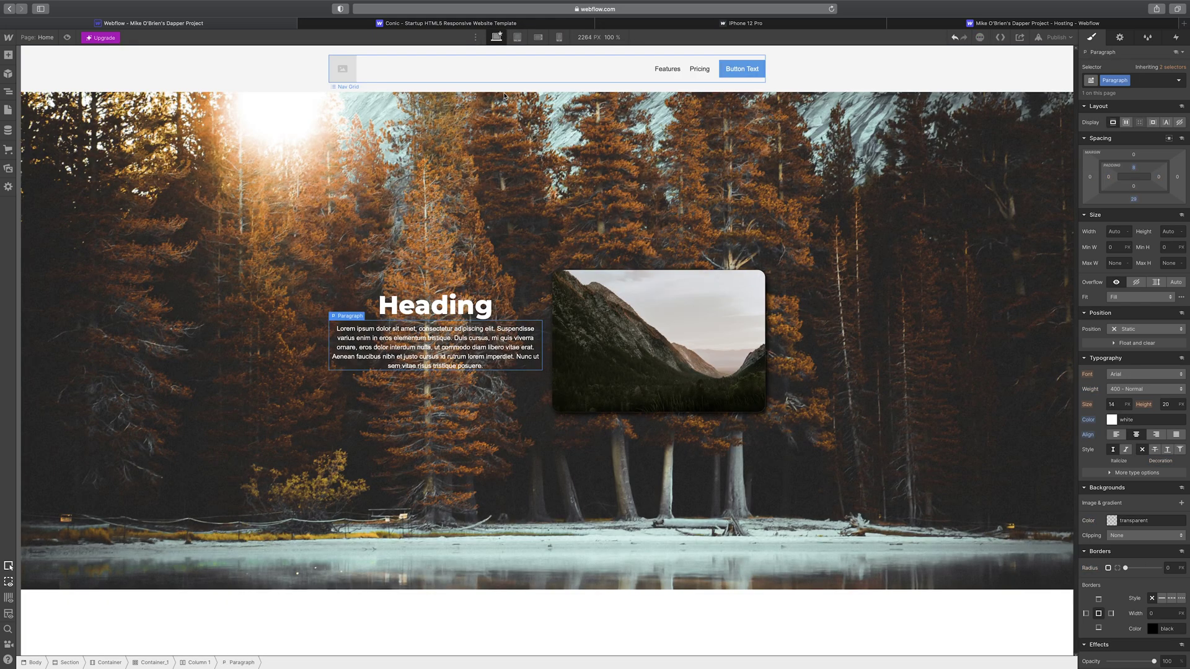
{"action": "left_click", "coordinate": [955, 37]}
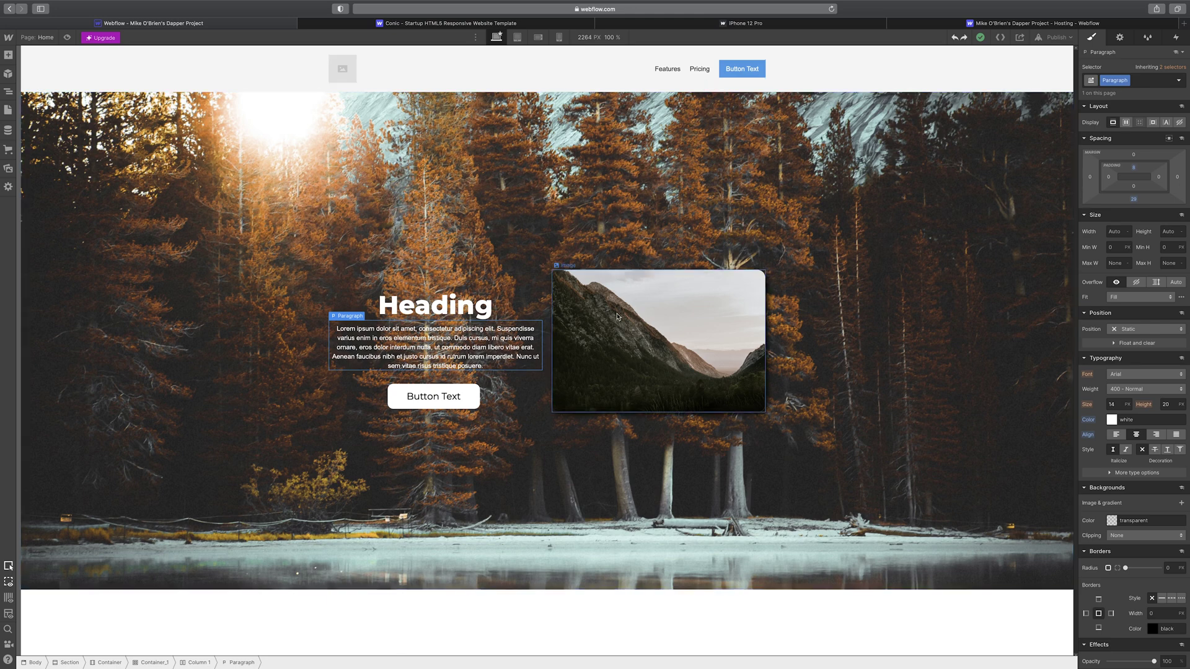
{"action": "left_click", "coordinate": [1001, 38]}
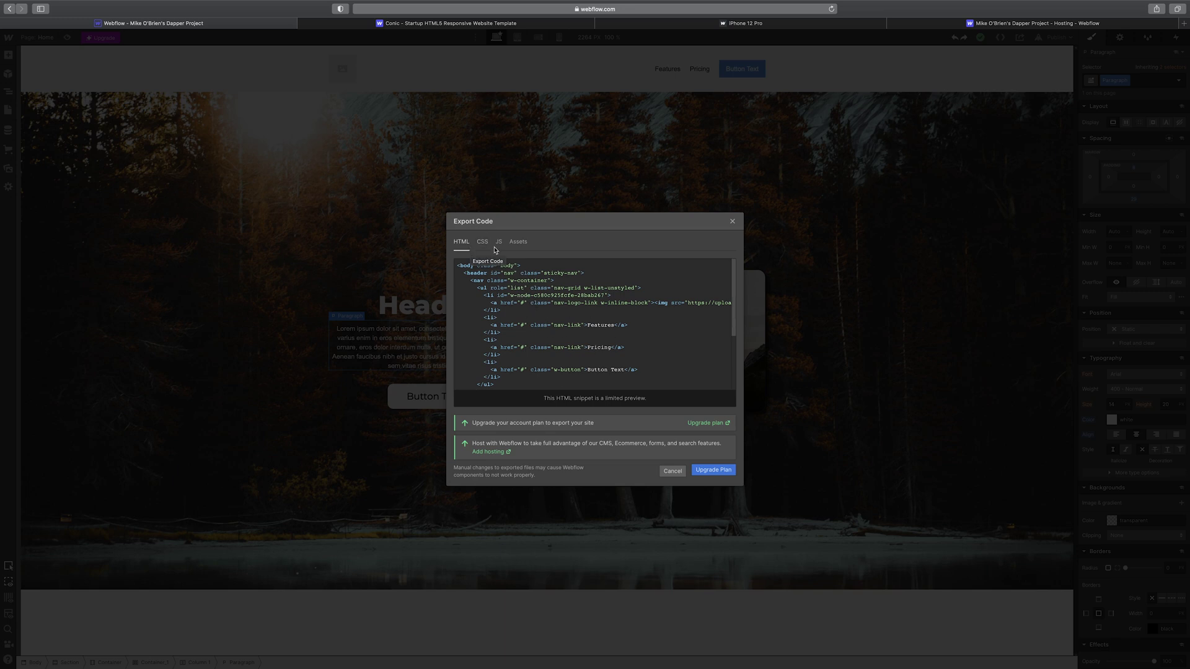
- Browse the exported CSS, JavaScript, images and HTML, then cancel the Export Code dialog
{"action": "left_click", "coordinate": [484, 243]}
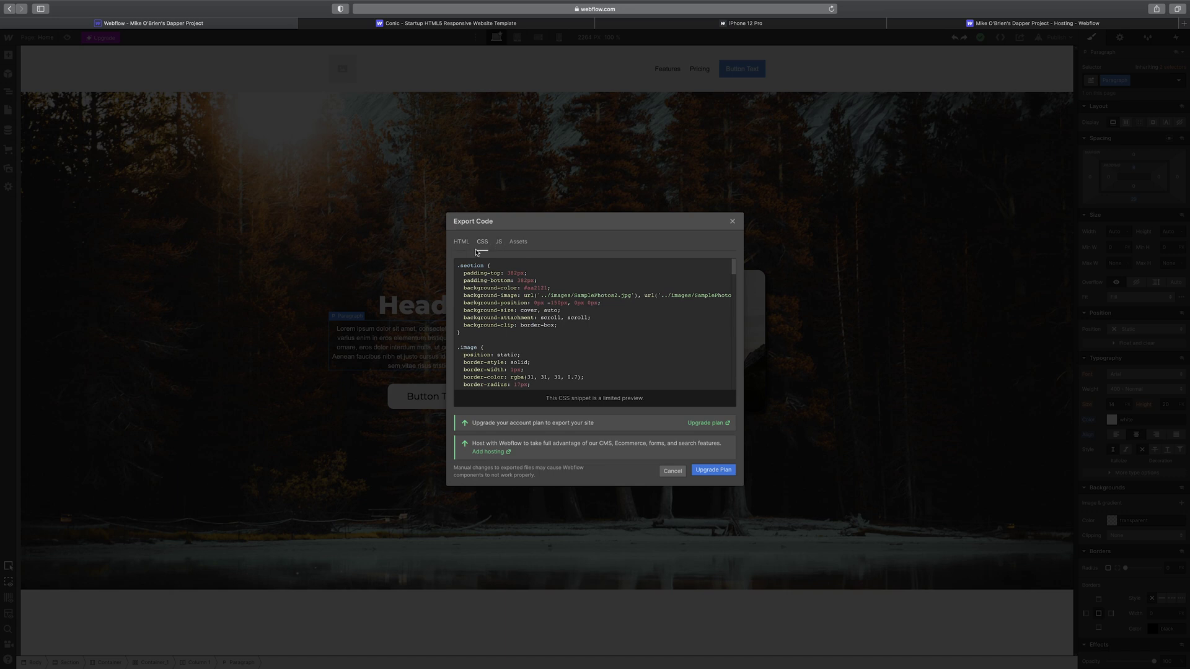
{"action": "left_click", "coordinate": [501, 245]}
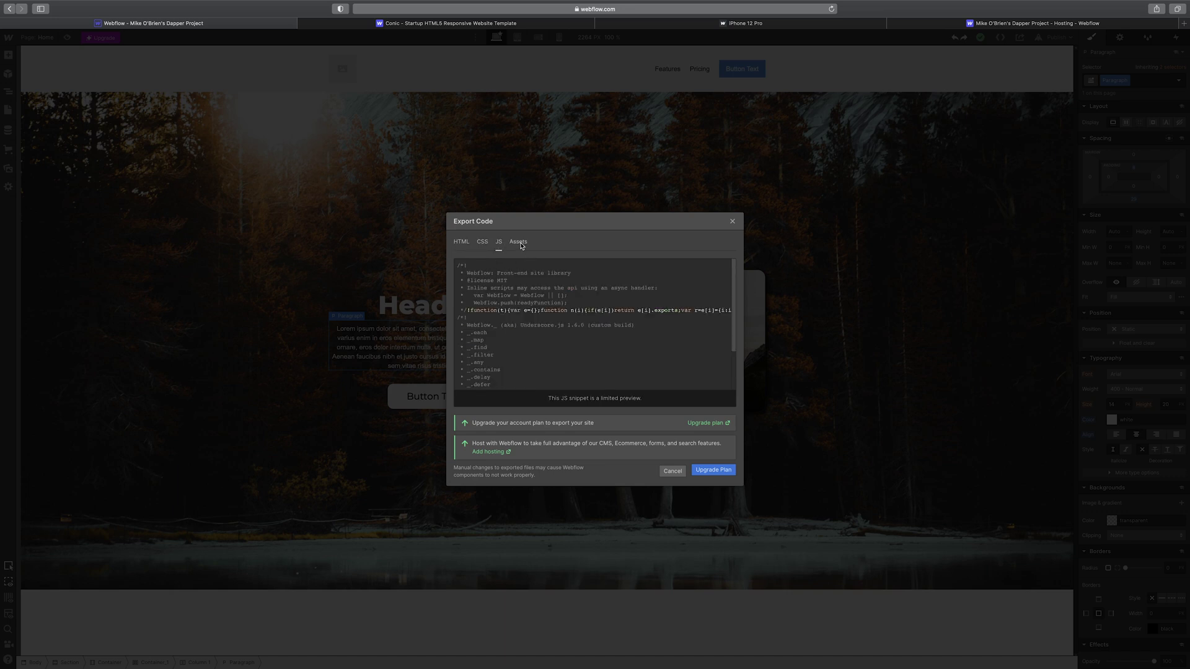
{"action": "left_click", "coordinate": [518, 242]}
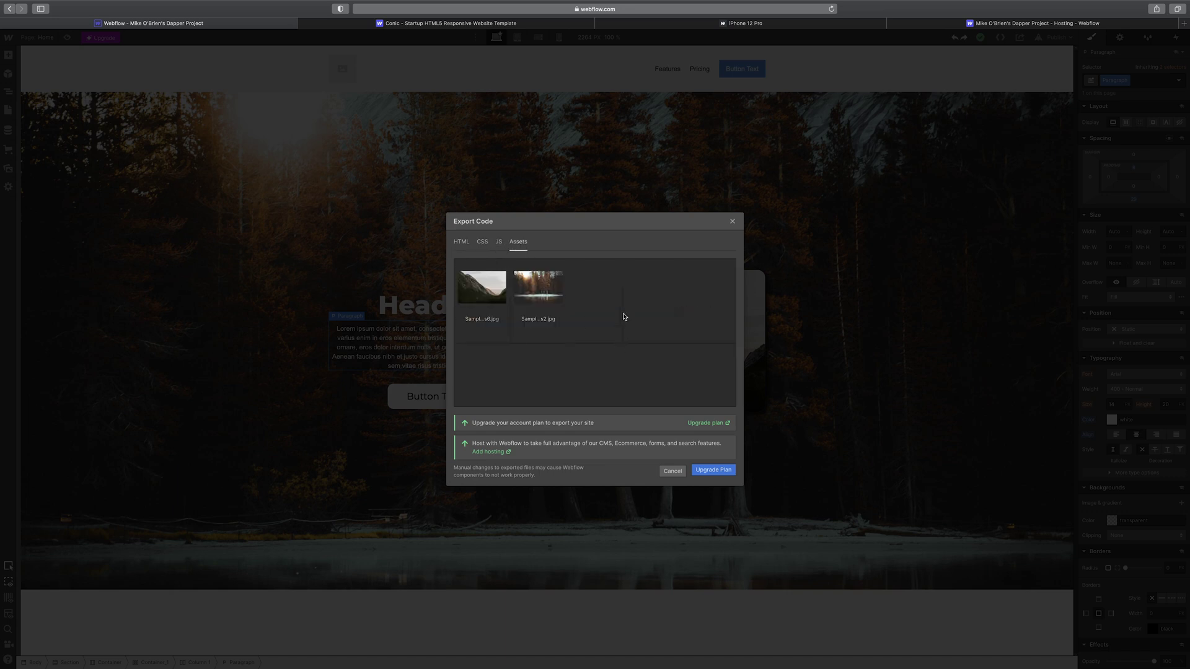
{"action": "left_click", "coordinate": [466, 243]}
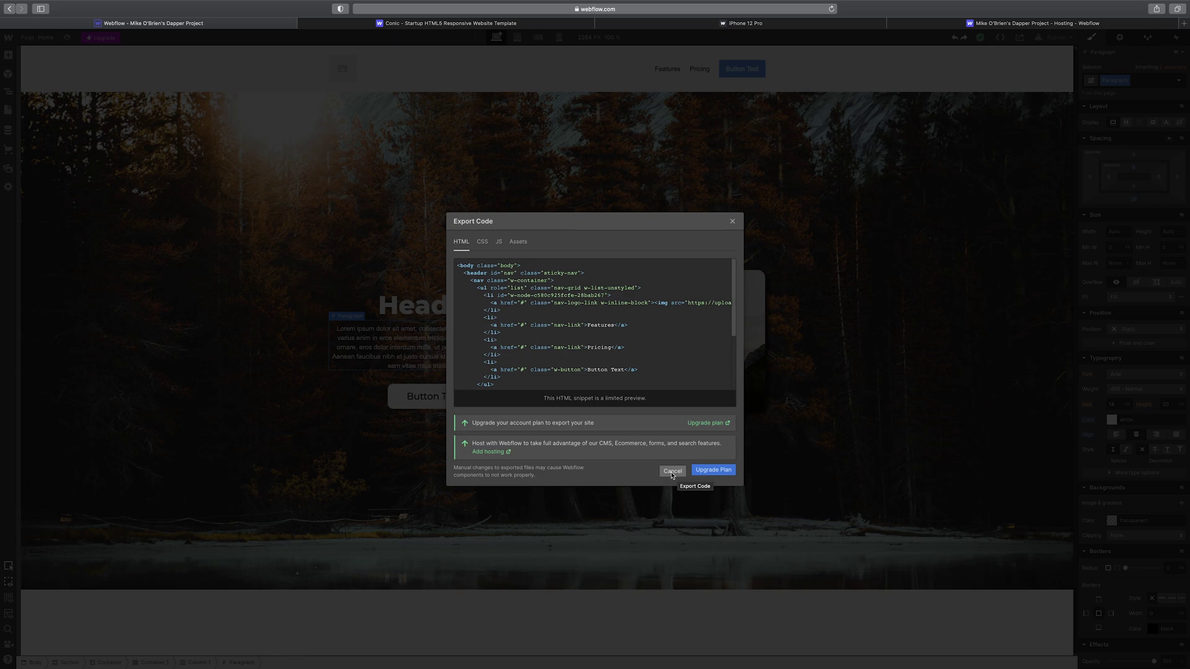
{"action": "left_click", "coordinate": [671, 473]}
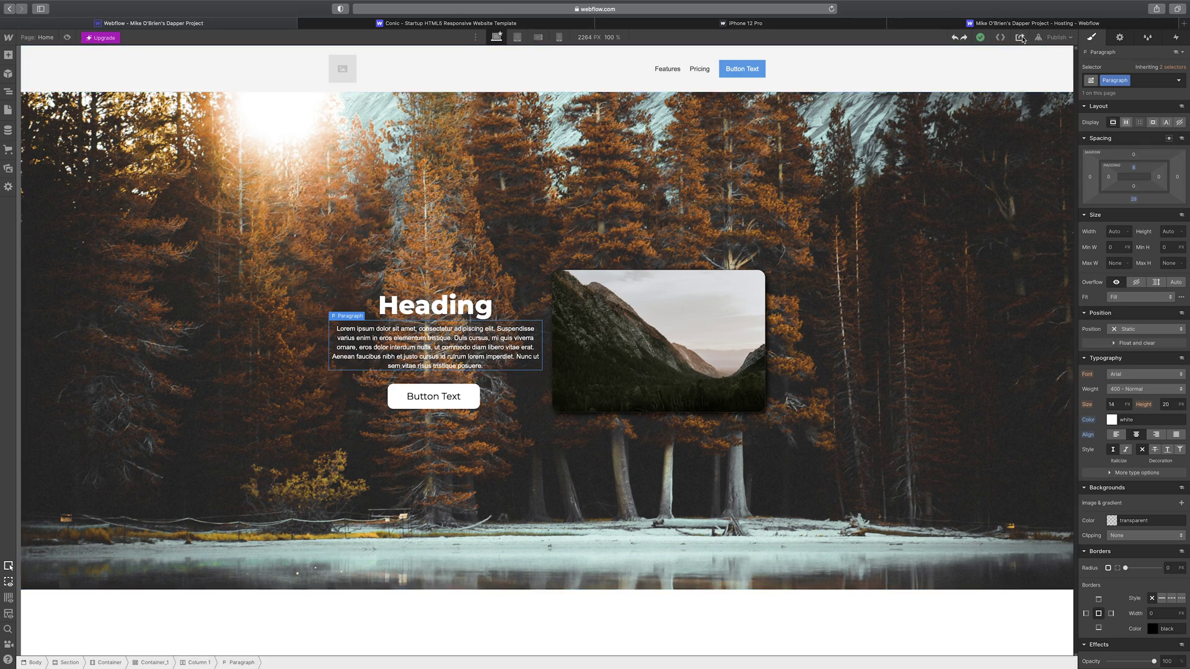
- Attempt publishing to the selected domain, dismiss the failure, and open Interactions for the mountain photo
{"action": "left_click", "coordinate": [1021, 39]}
{"action": "left_click", "coordinate": [1054, 38]}
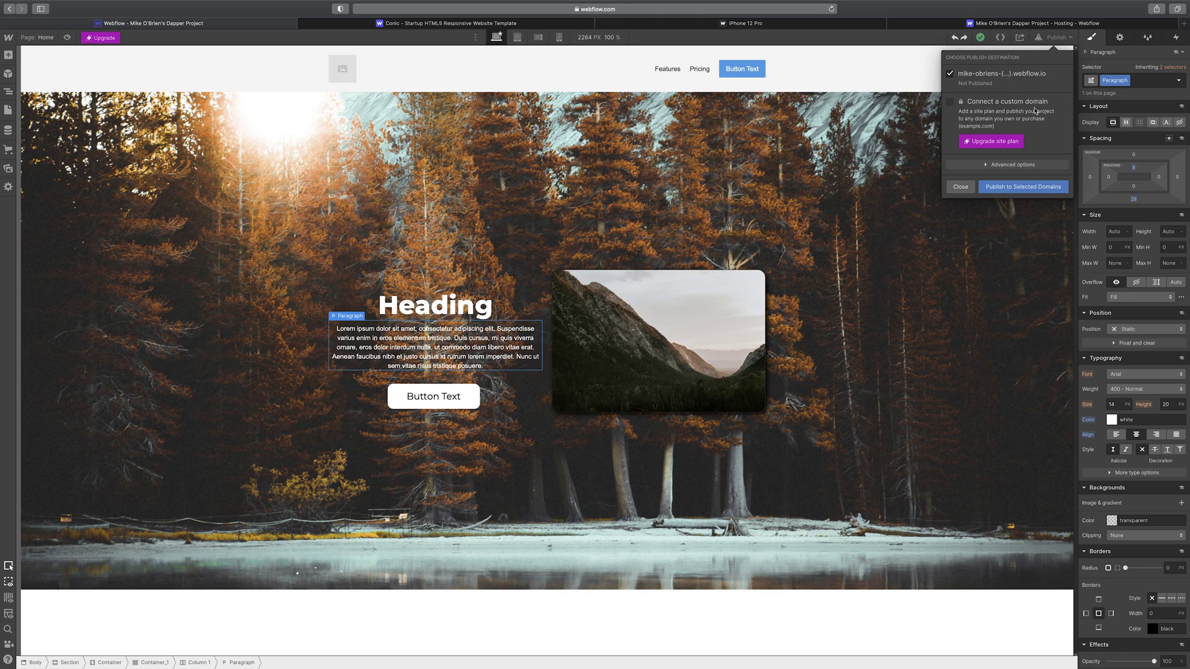
{"action": "left_click", "coordinate": [1043, 193]}
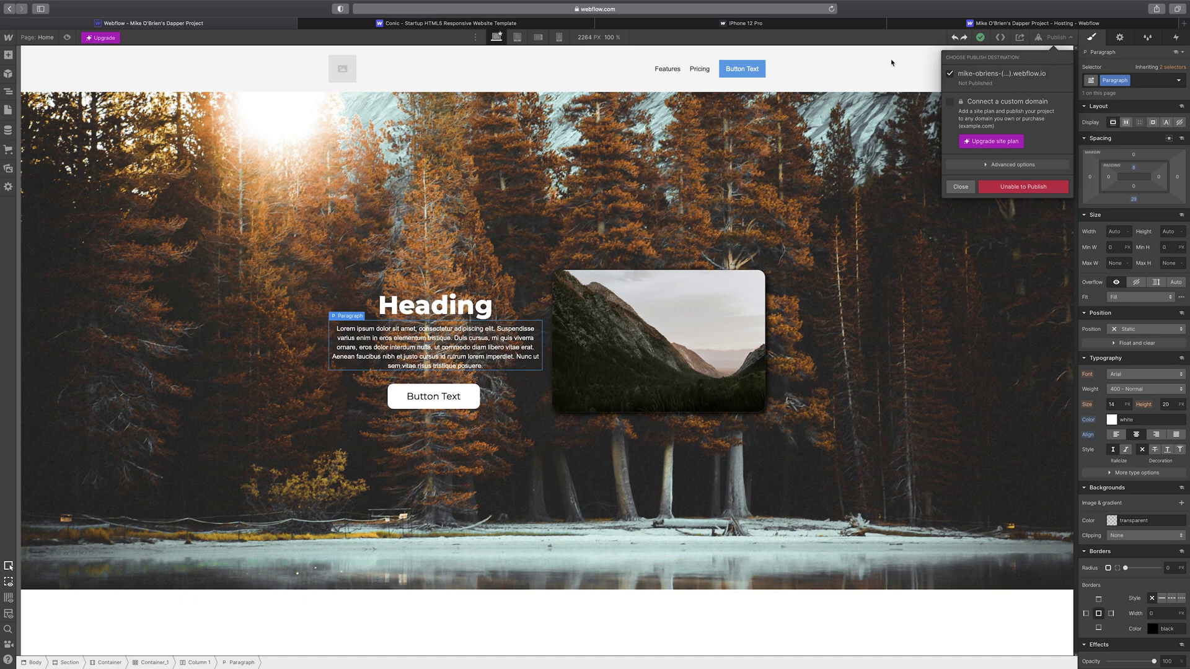
{"action": "left_click", "coordinate": [969, 191]}
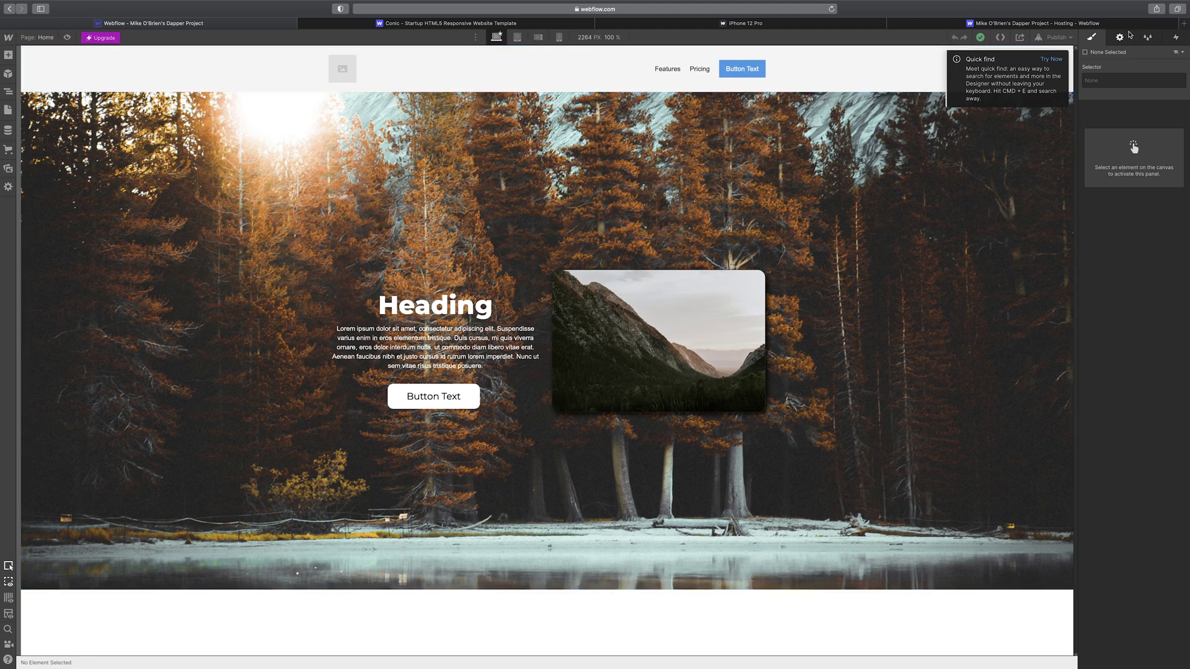
{"action": "left_click", "coordinate": [693, 344]}
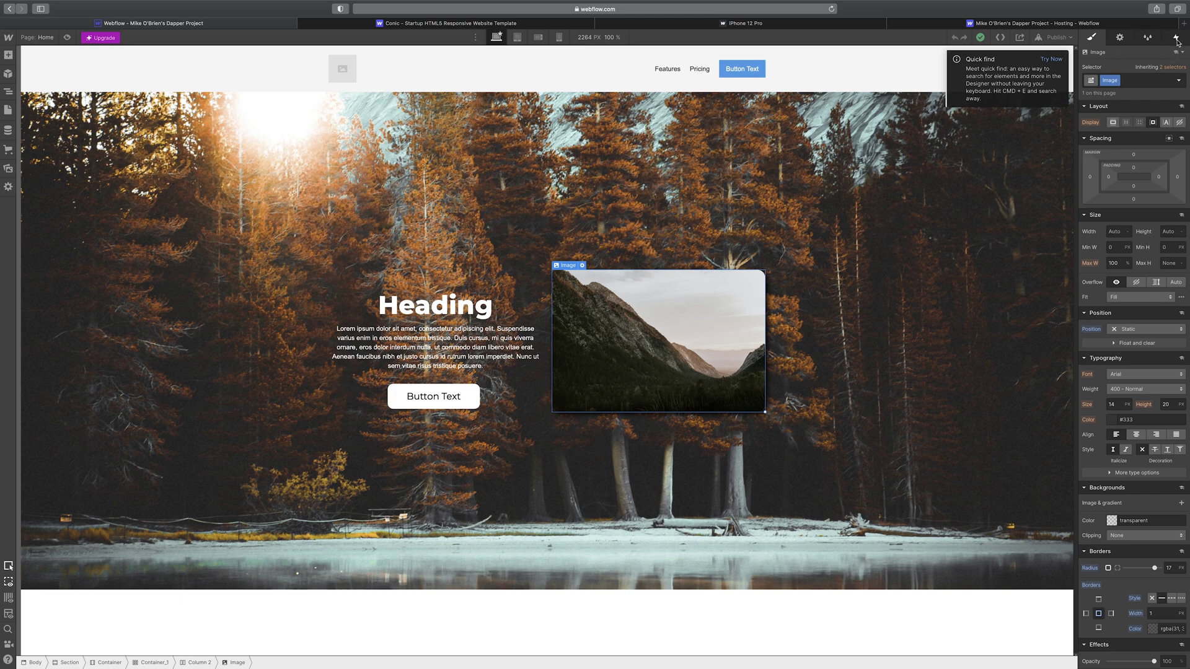
{"action": "left_click", "coordinate": [1177, 39]}
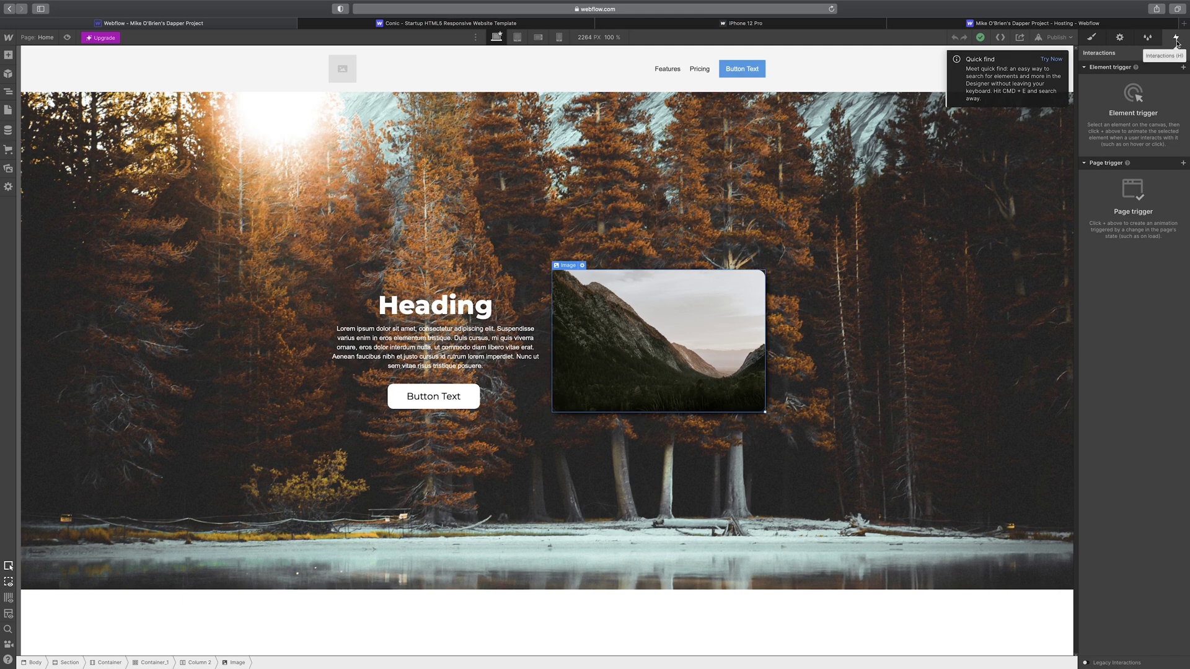
{"action": "left_click", "coordinate": [823, 28]}
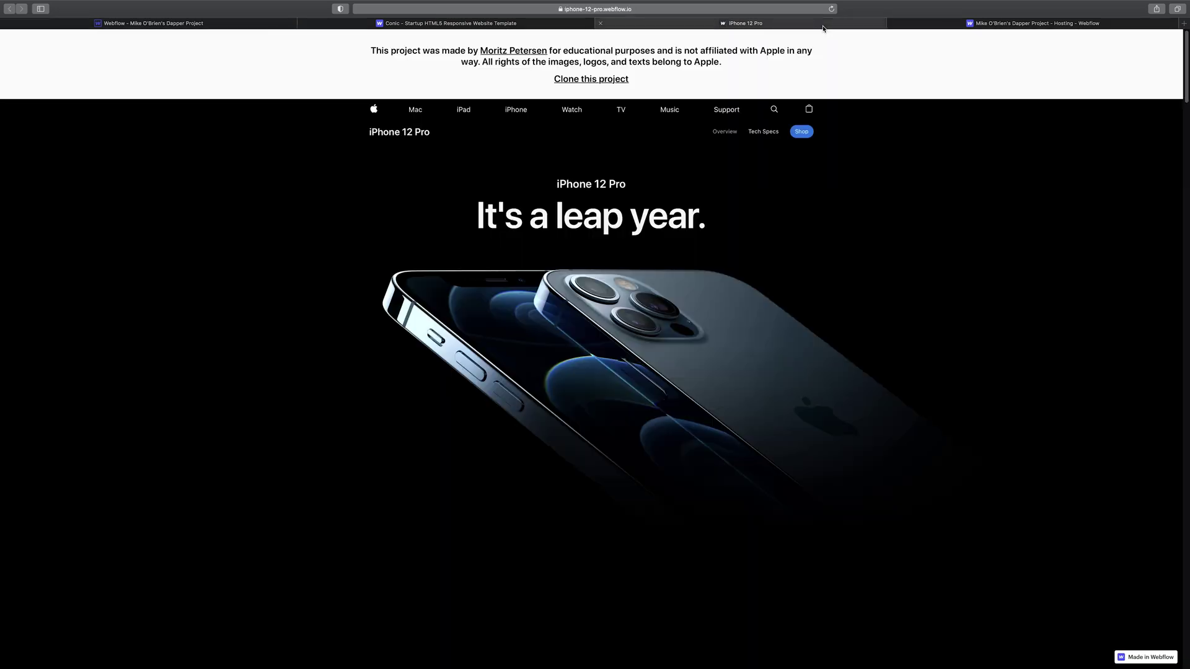
{"action": "scroll", "coordinate": [593, 321], "scroll_direction": "down", "scroll_amount": 10}
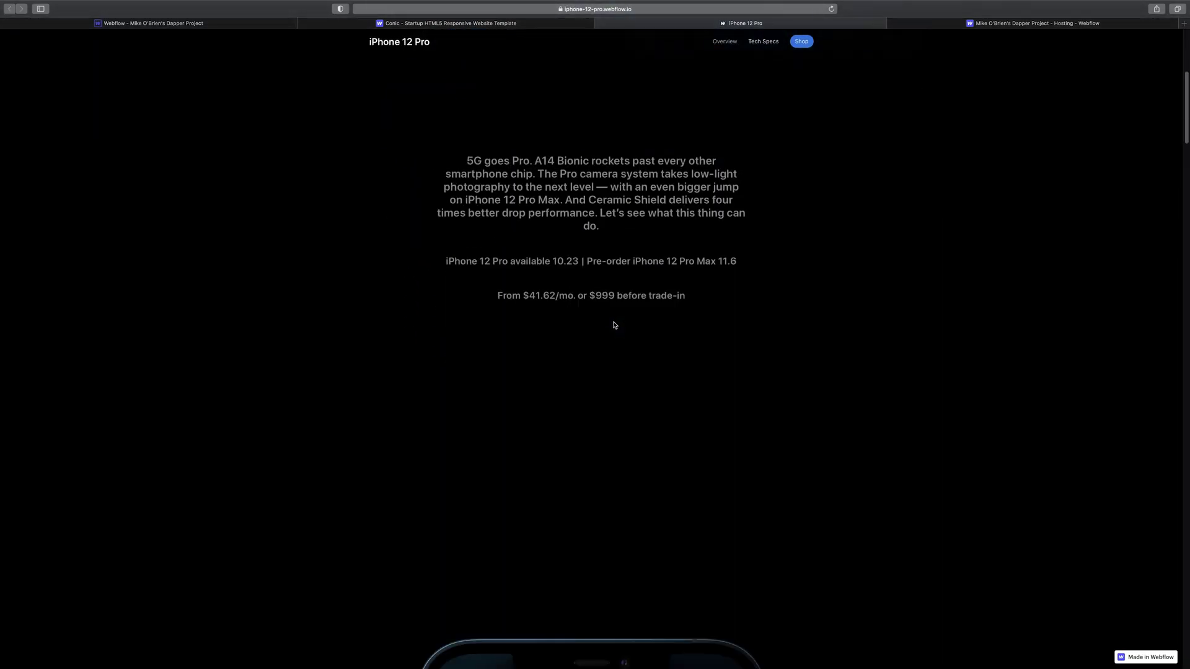
{"action": "scroll", "coordinate": [615, 325], "scroll_direction": "down", "scroll_amount": 5}
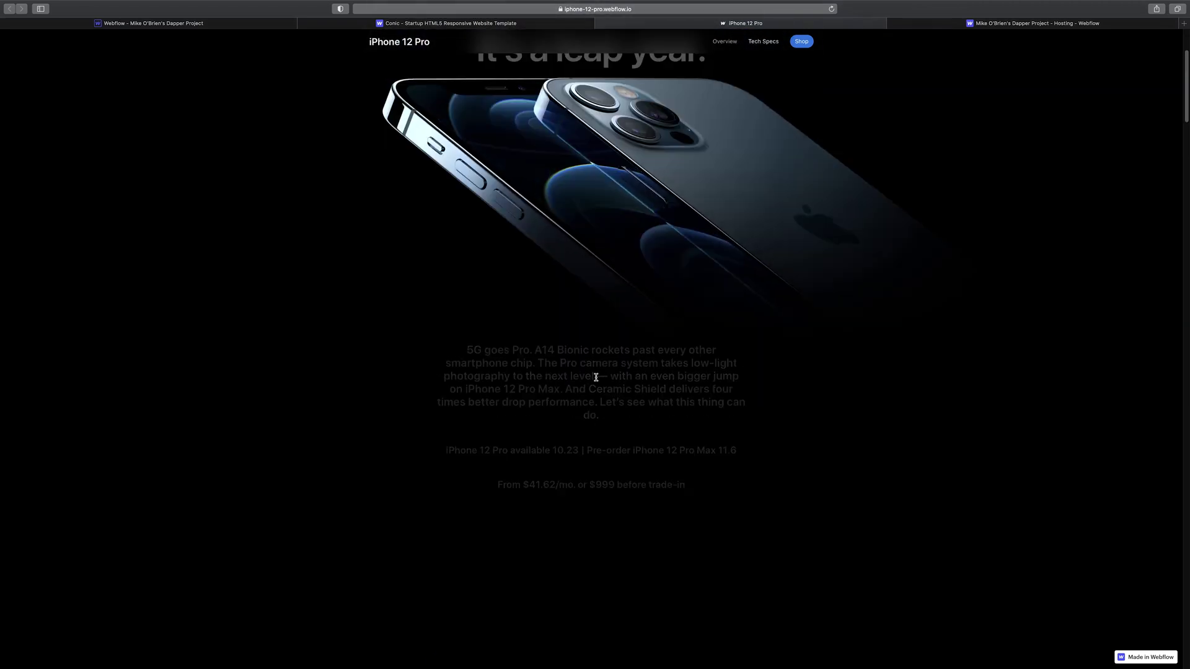
{"action": "scroll", "coordinate": [615, 382], "scroll_direction": "down", "scroll_amount": 8}
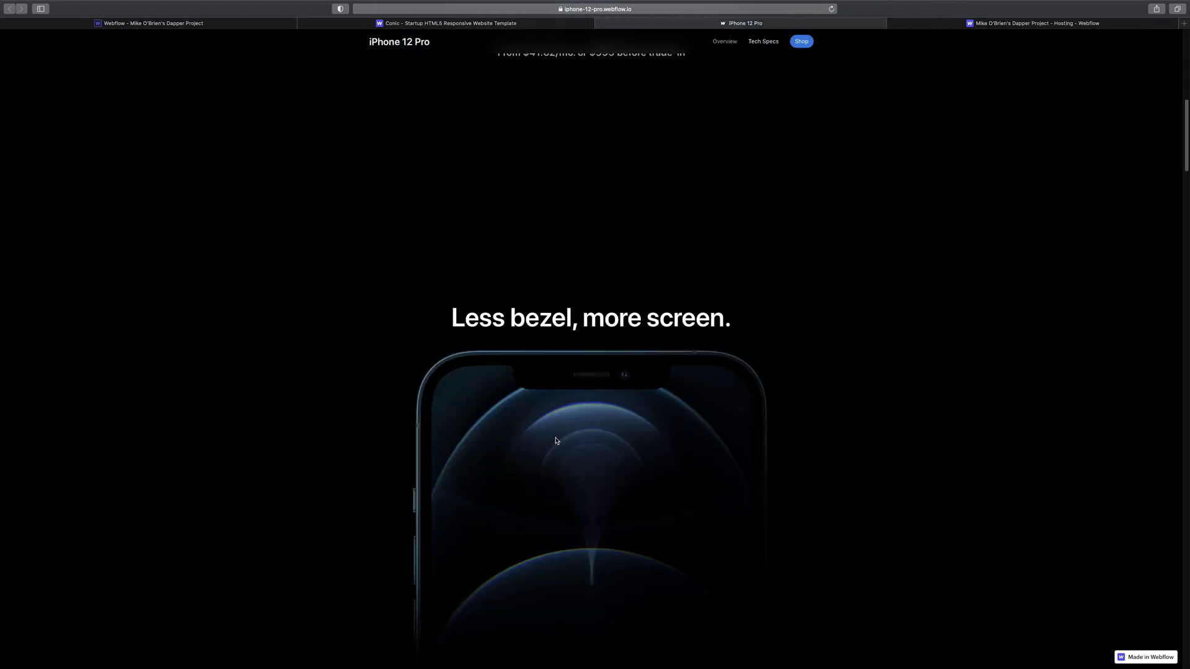
{"action": "scroll", "coordinate": [611, 421], "scroll_direction": "down", "scroll_amount": 5}
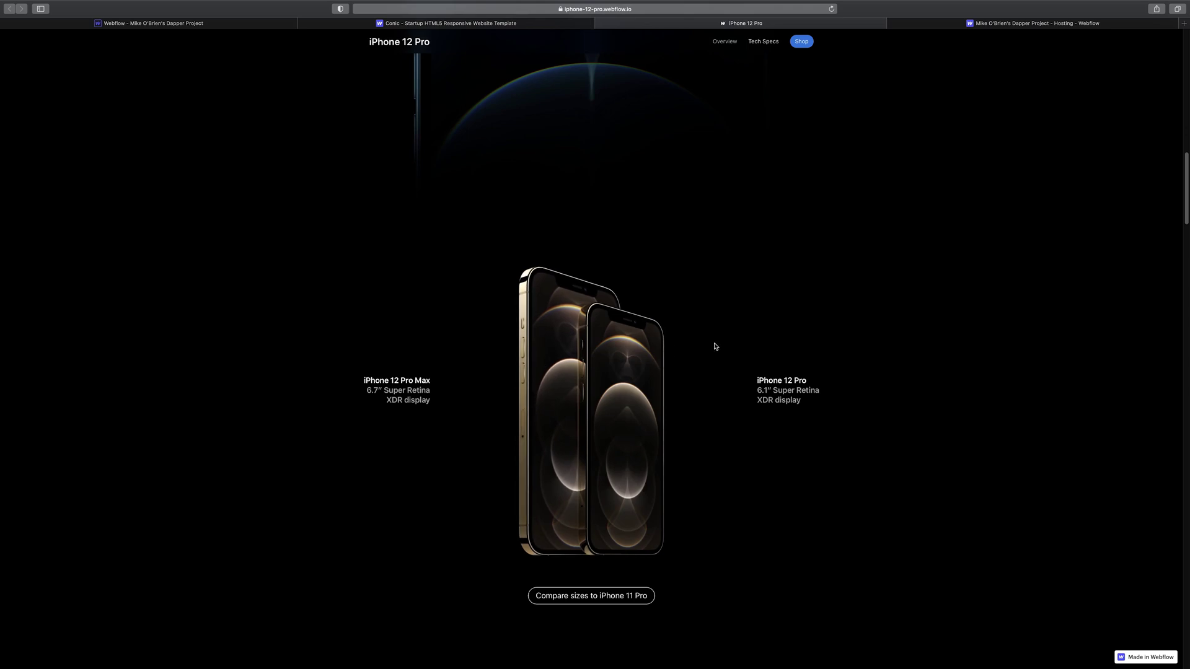
{"action": "scroll", "coordinate": [712, 347], "scroll_direction": "down", "scroll_amount": 7}
{"action": "scroll", "coordinate": [713, 353], "scroll_direction": "down", "scroll_amount": 10}
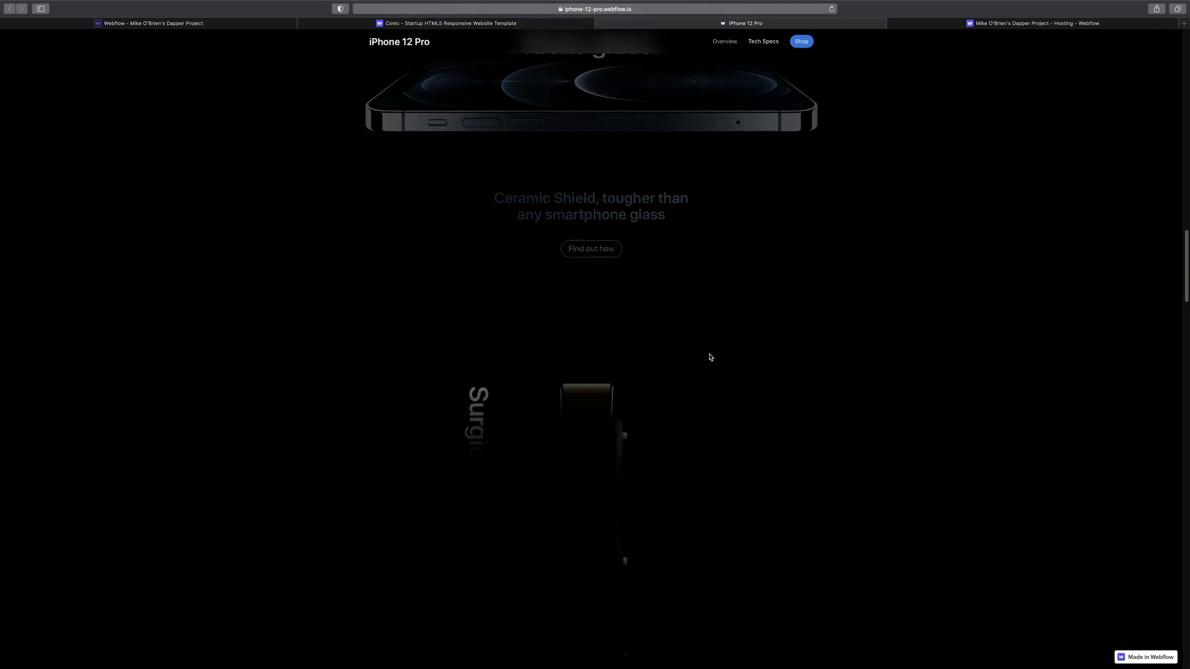
{"action": "scroll", "coordinate": [710, 357], "scroll_direction": "down", "scroll_amount": 3}
{"action": "scroll", "coordinate": [706, 356], "scroll_direction": "up", "scroll_amount": 10}
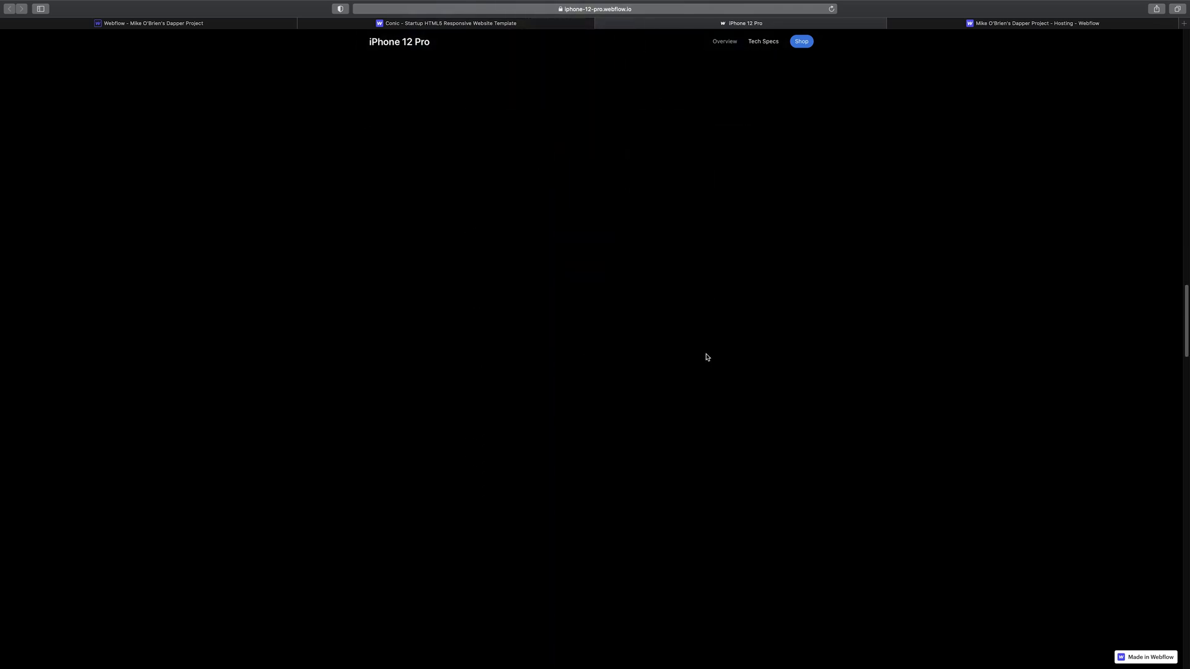
{"action": "scroll", "coordinate": [713, 352], "scroll_direction": "up", "scroll_amount": 6}
{"action": "scroll", "coordinate": [712, 353], "scroll_direction": "down", "scroll_amount": 2}
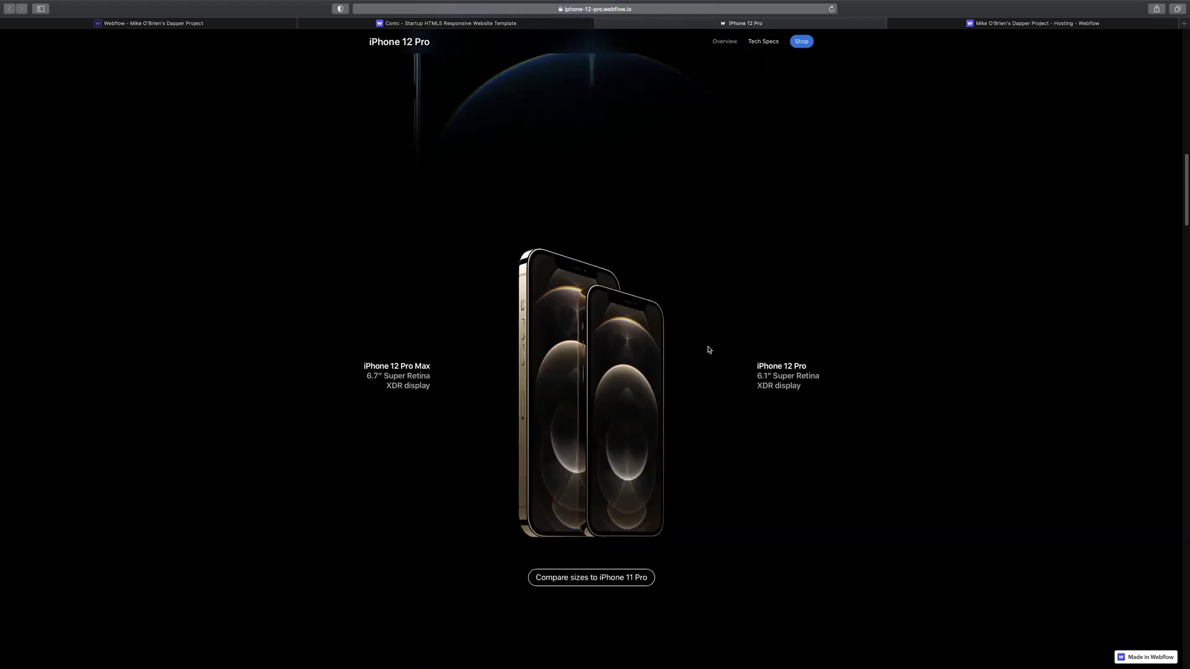
{"action": "scroll", "coordinate": [709, 354], "scroll_direction": "down", "scroll_amount": 8}
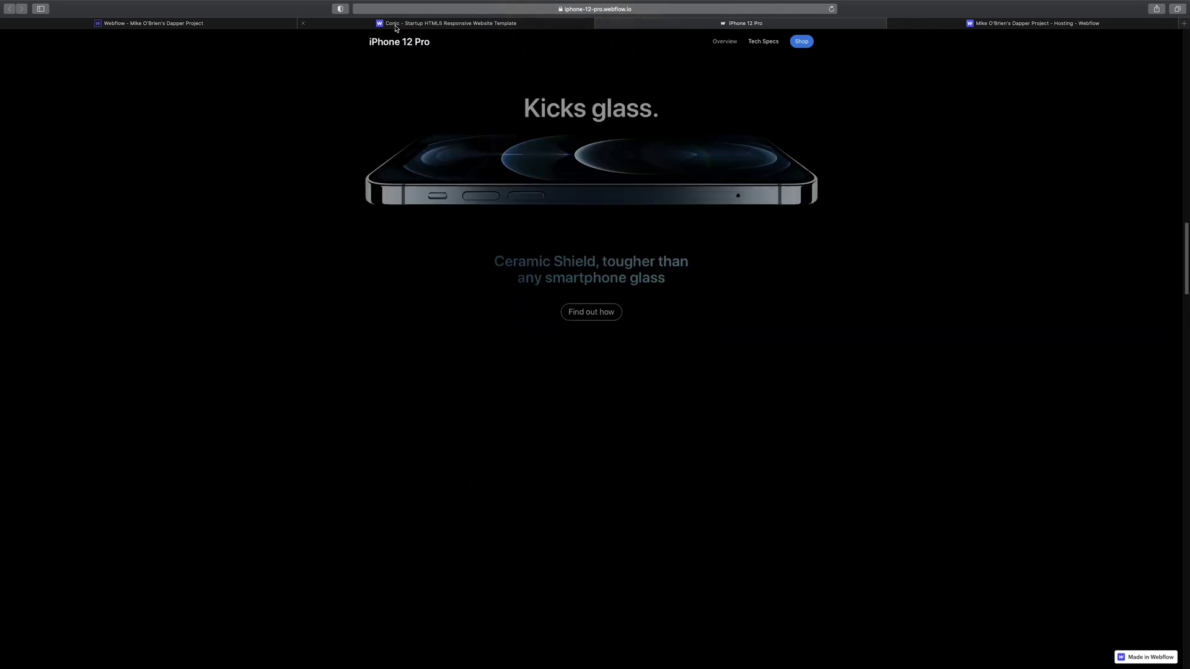
{"action": "left_click", "coordinate": [202, 26]}
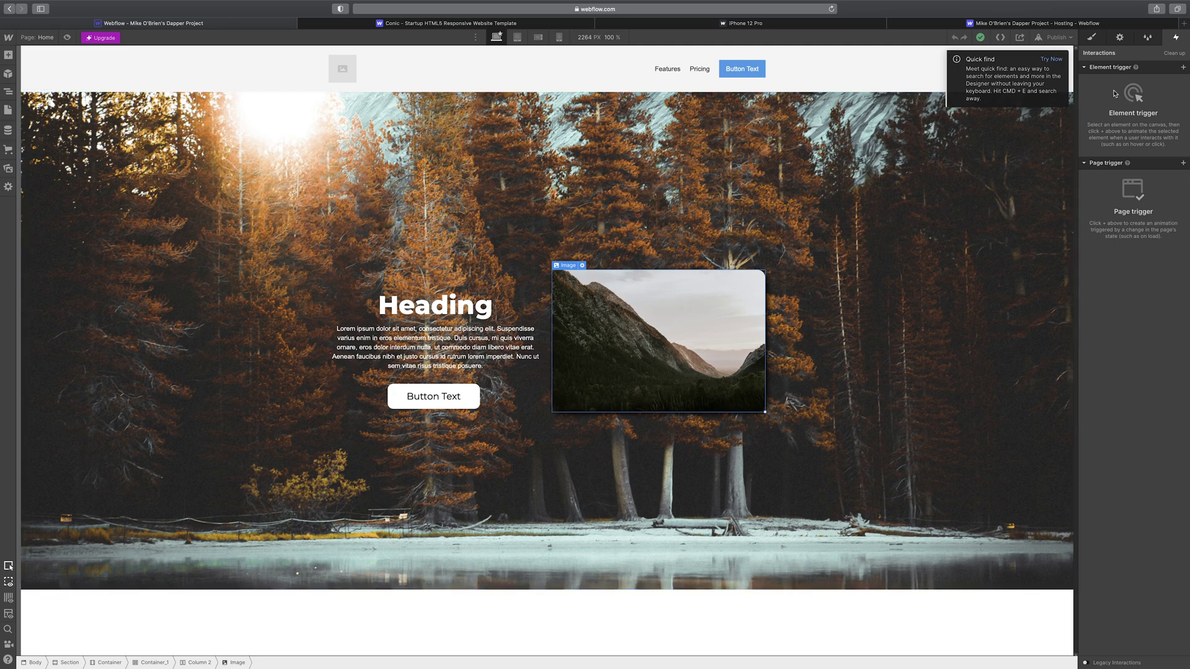
- Add a Mouse hover trigger to the mountain photo, disabled on tablet and both phone breakpoints
{"action": "left_click", "coordinate": [1183, 67]}
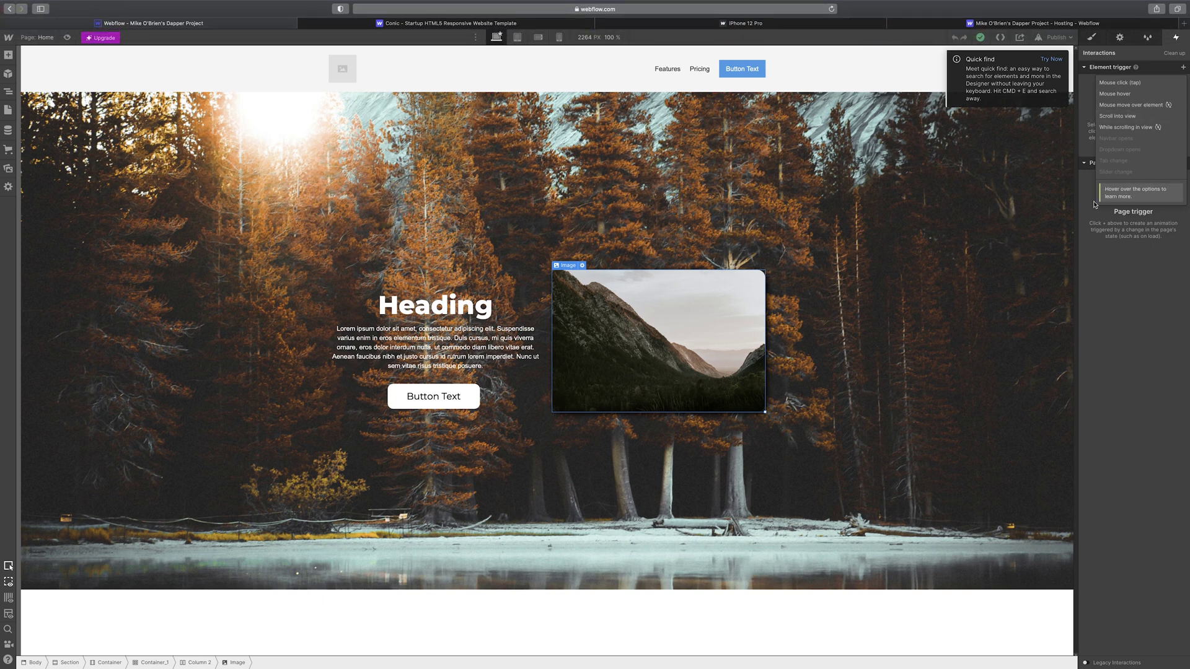
{"action": "left_click", "coordinate": [1171, 345]}
{"action": "left_click", "coordinate": [1183, 82]}
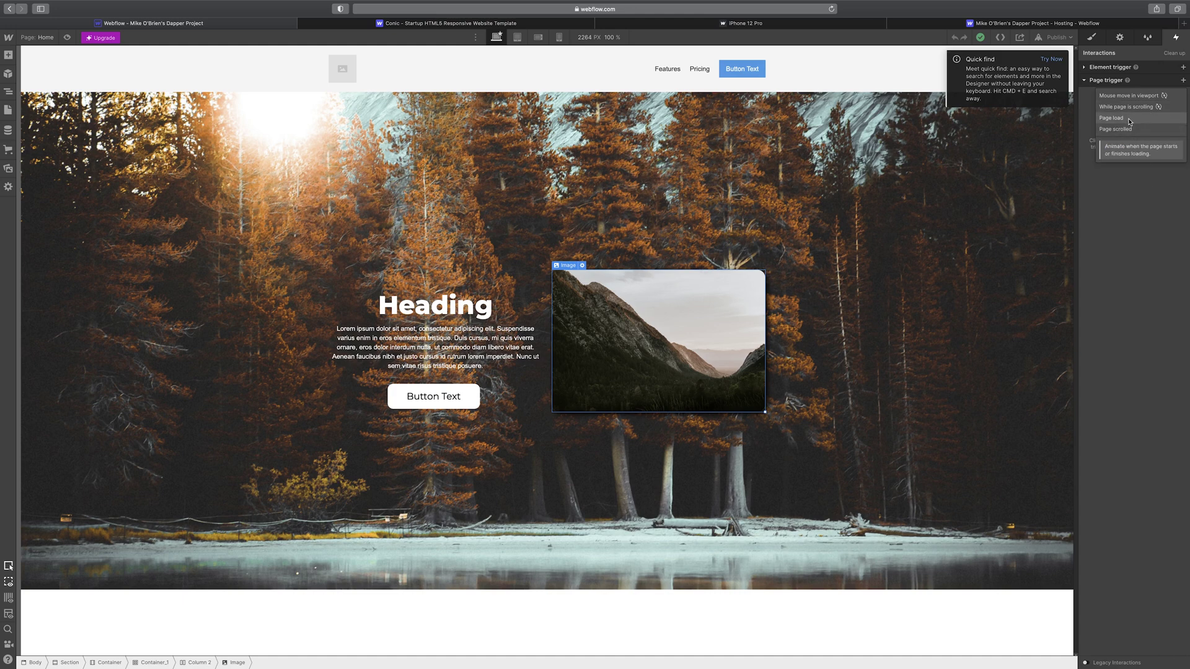
{"action": "left_click", "coordinate": [1183, 68]}
{"action": "left_click", "coordinate": [1183, 68]}
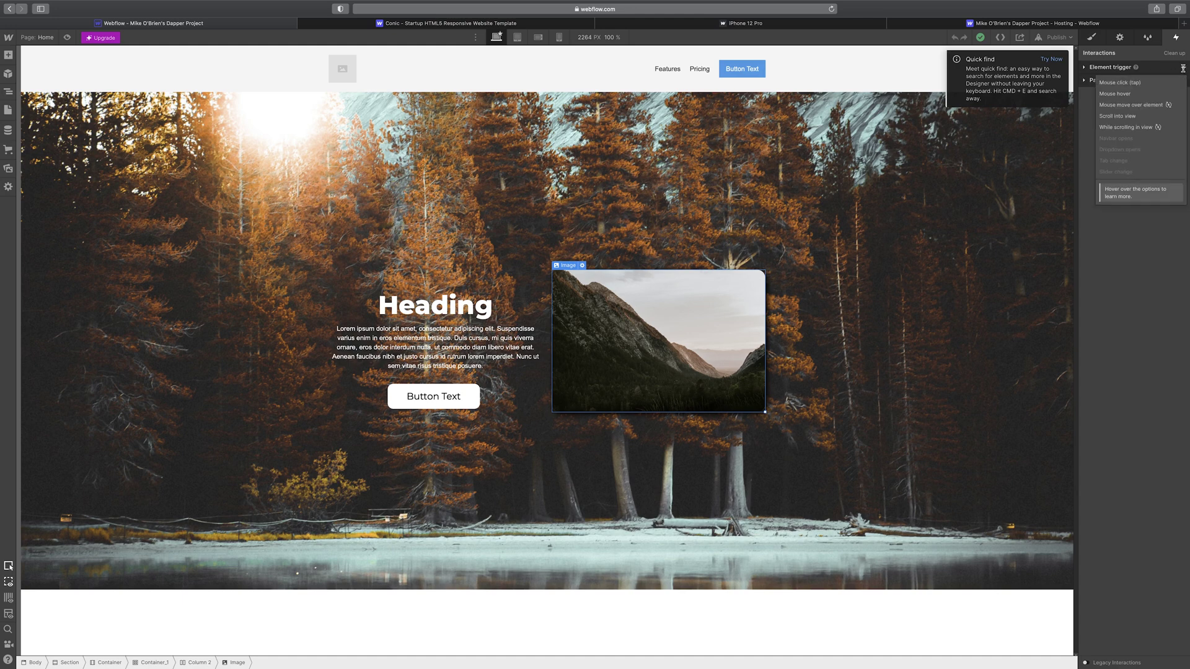
{"action": "left_click", "coordinate": [1144, 98]}
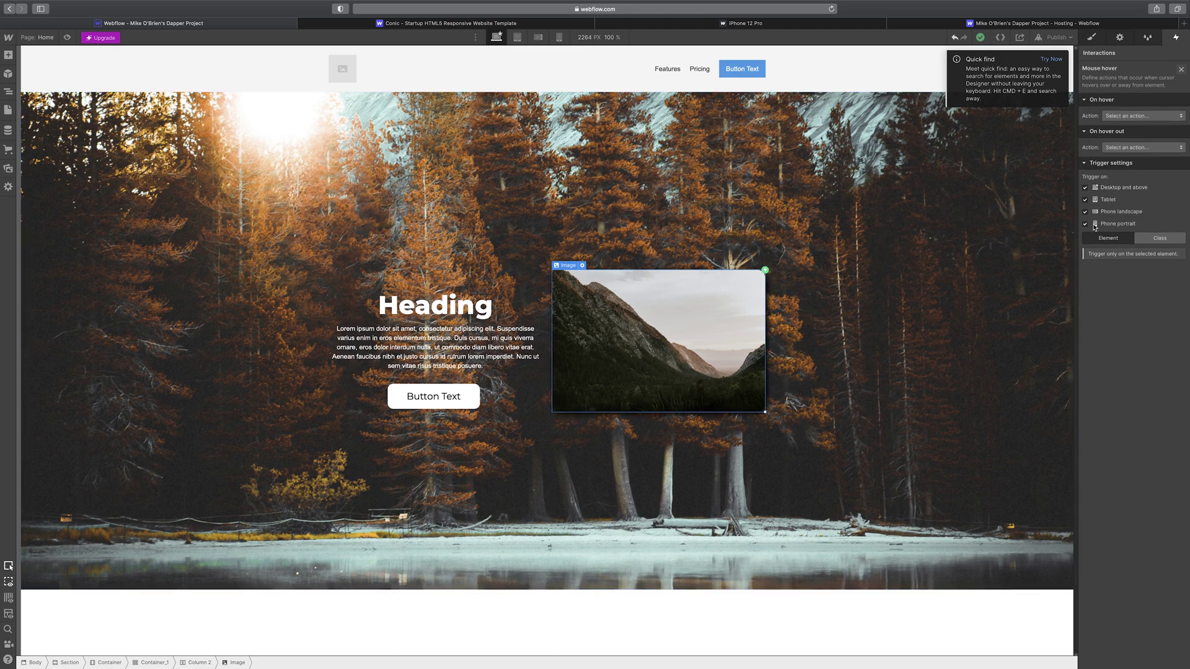
{"action": "left_click", "coordinate": [1085, 200]}
{"action": "left_click", "coordinate": [1085, 211]}
{"action": "left_click", "coordinate": [1085, 224]}
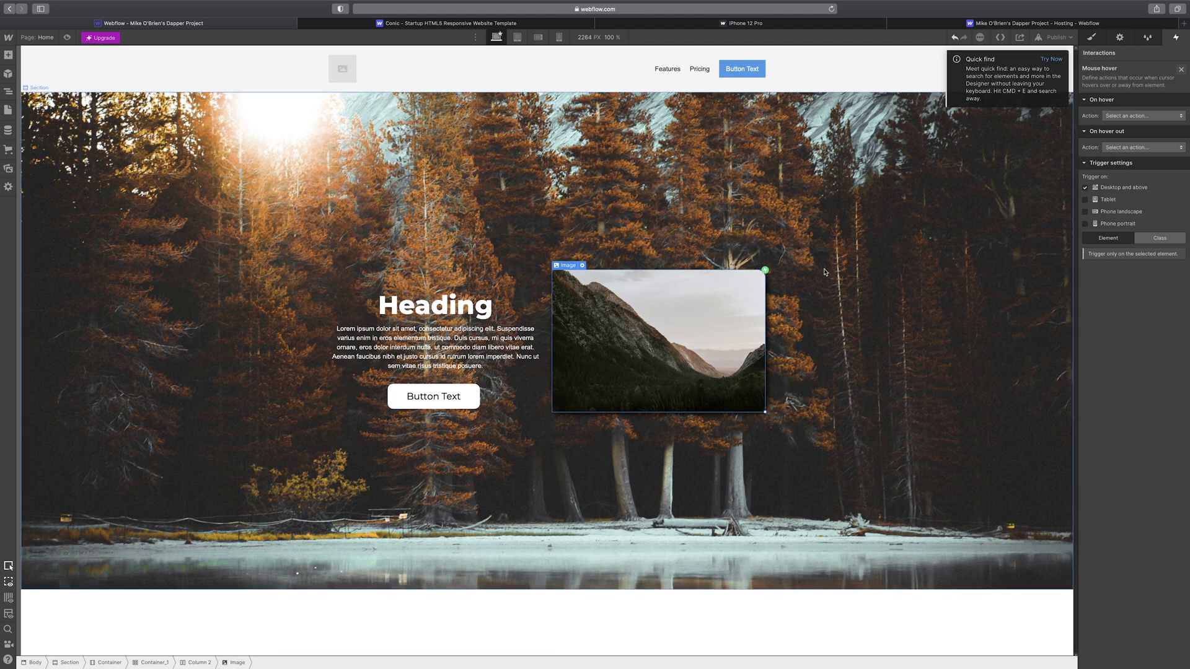
- Make hovering play the Jello animation, leaving the hover-out action unset
{"action": "left_click", "coordinate": [1138, 117]}
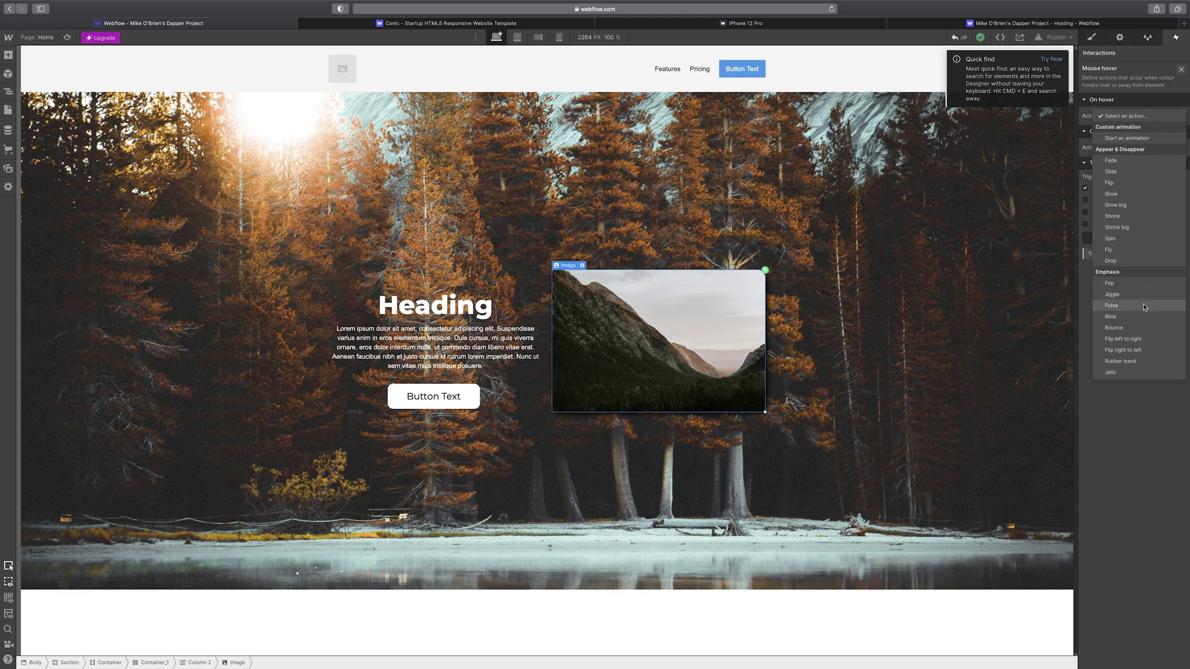
{"action": "left_click", "coordinate": [1140, 371]}
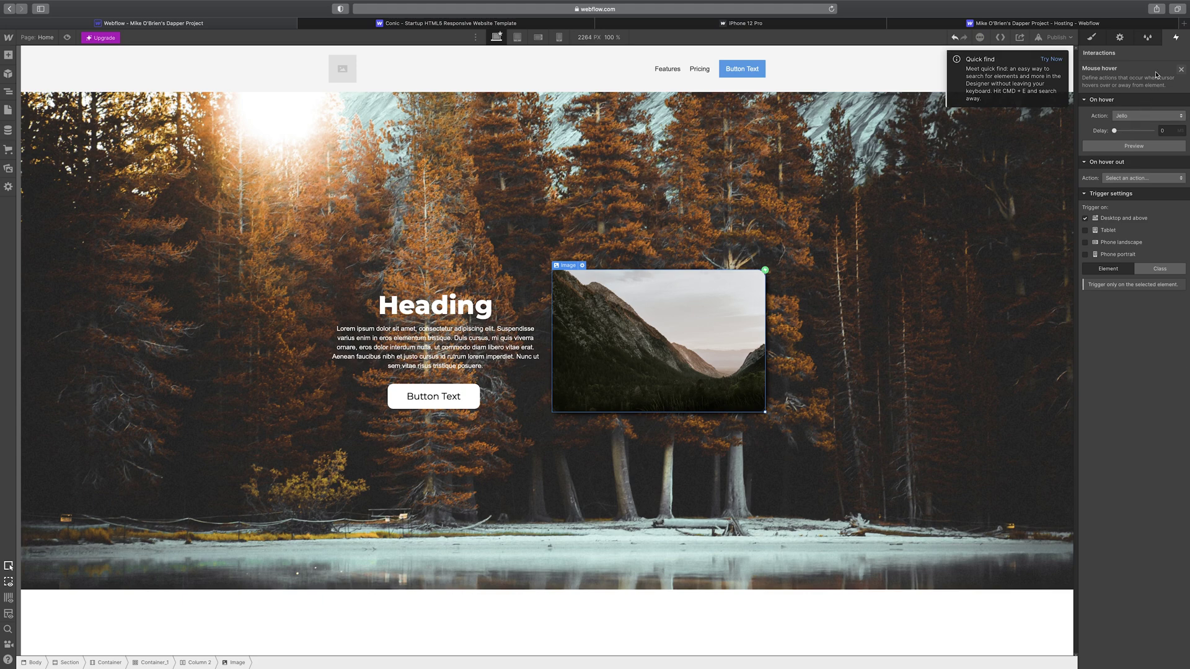
{"action": "left_click", "coordinate": [1143, 178]}
{"action": "left_click", "coordinate": [1134, 177]}
{"action": "left_click", "coordinate": [1109, 178]}
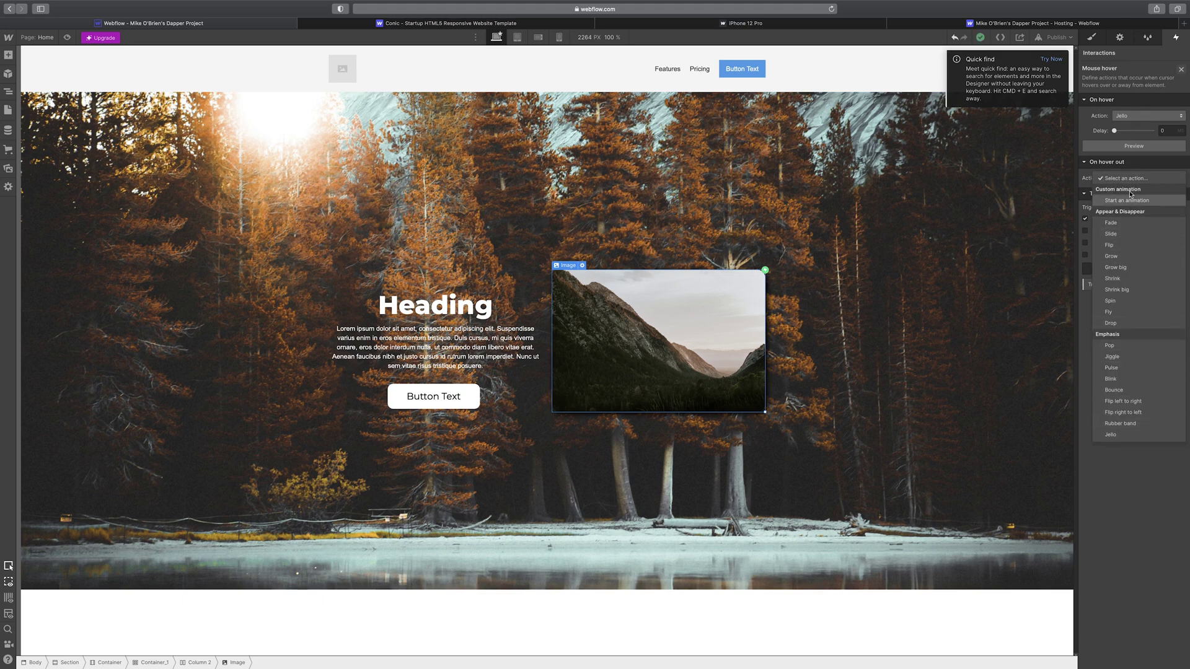
{"action": "left_click", "coordinate": [1157, 510]}
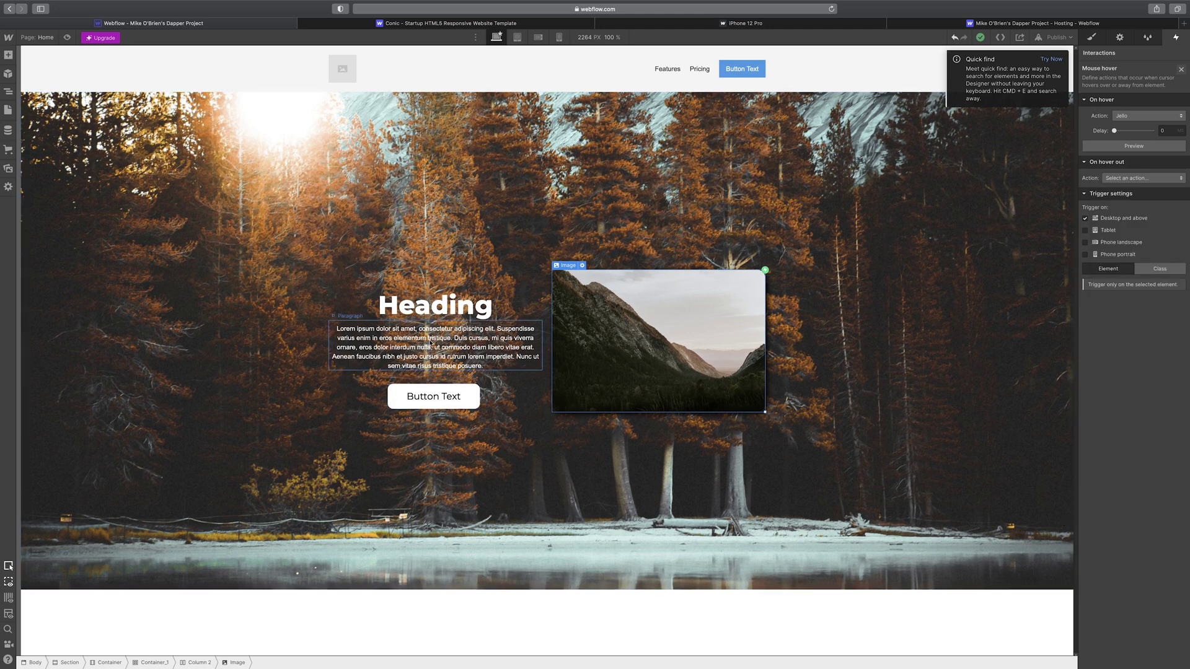
{"action": "left_click", "coordinate": [444, 311]}
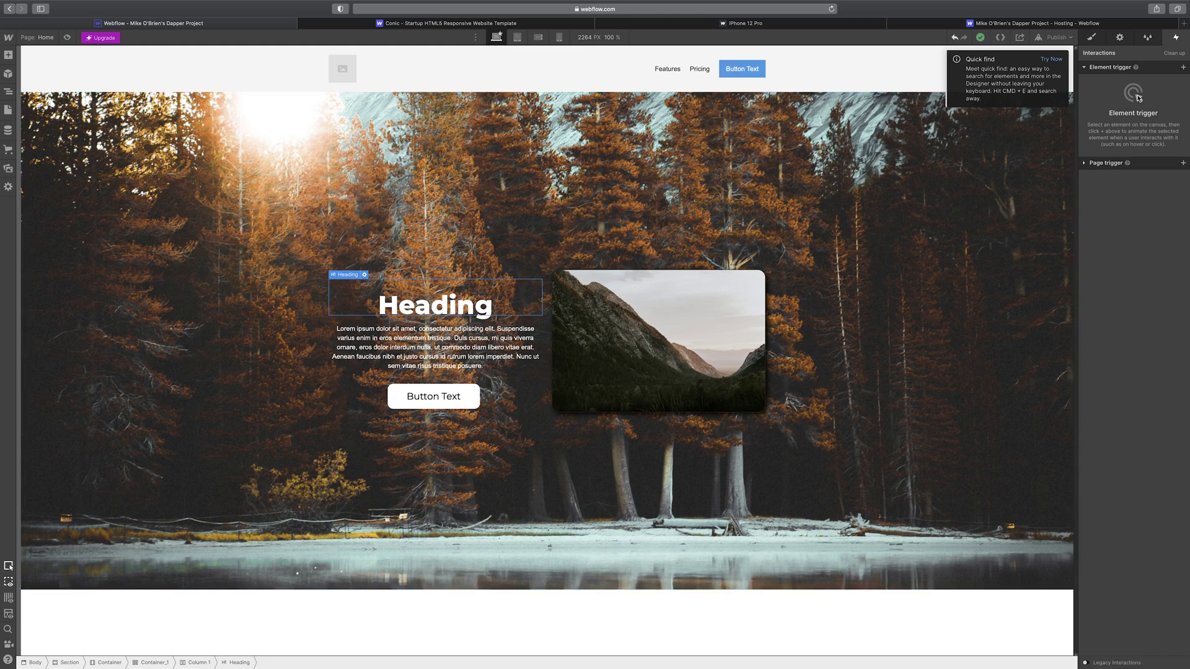
- Give the Heading a Mouse hover trigger that starts a new timed animation
{"action": "left_click", "coordinate": [1185, 68]}
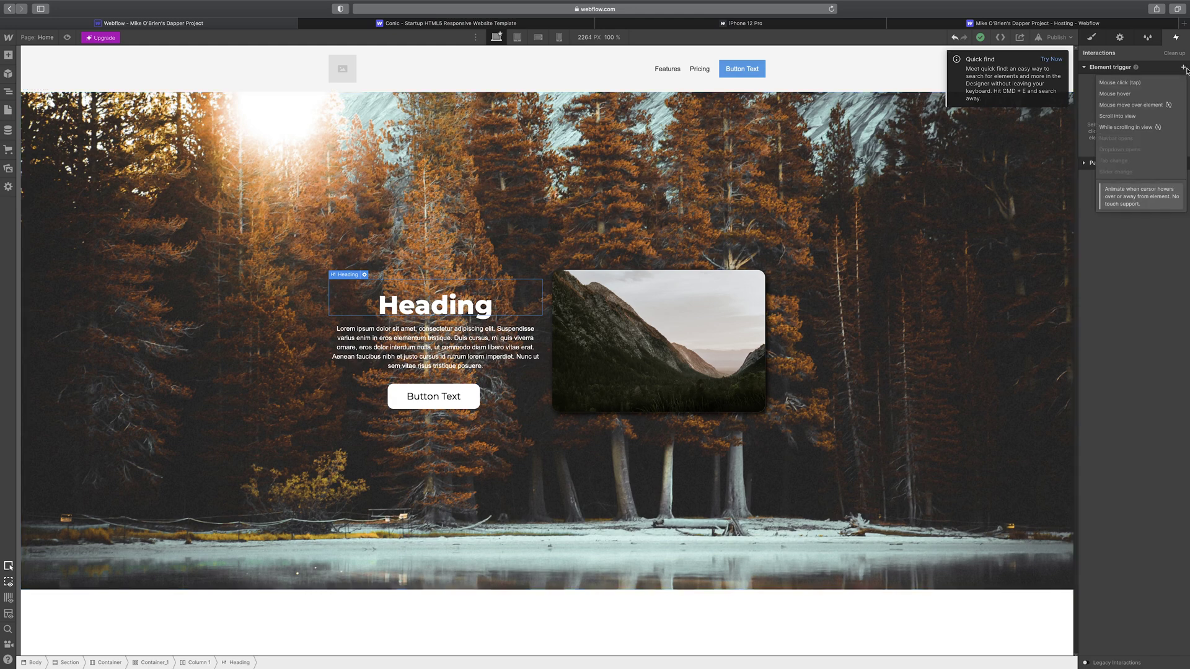
{"action": "left_click", "coordinate": [1132, 93]}
{"action": "left_click", "coordinate": [1131, 116]}
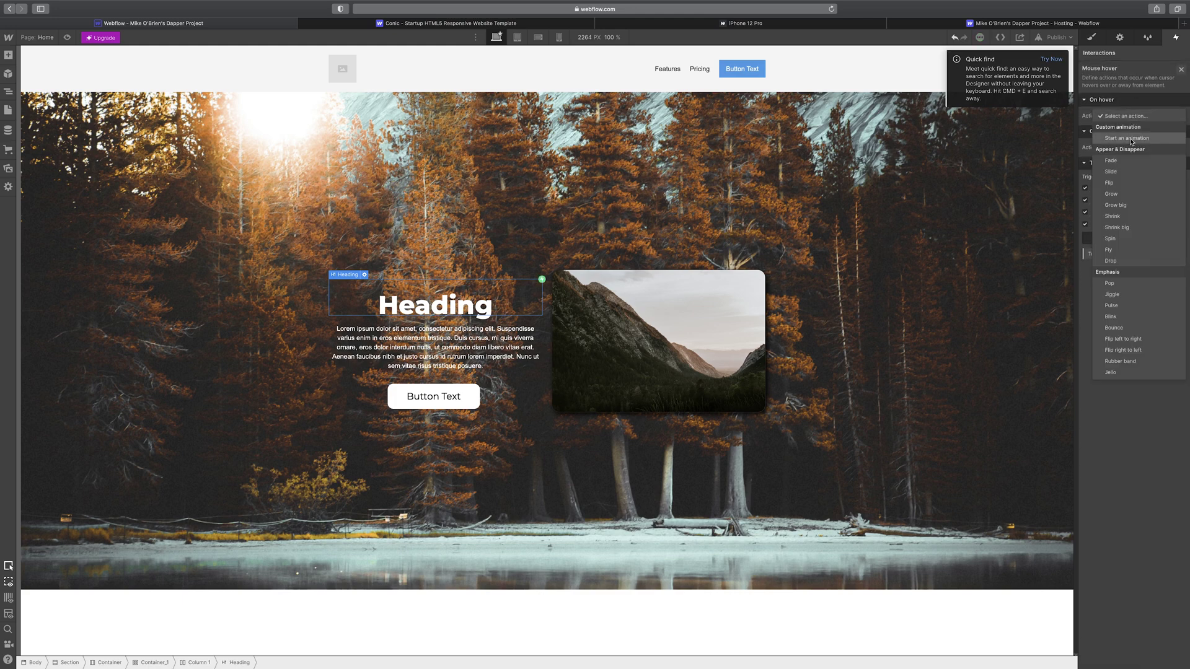
{"action": "left_click", "coordinate": [1131, 139]}
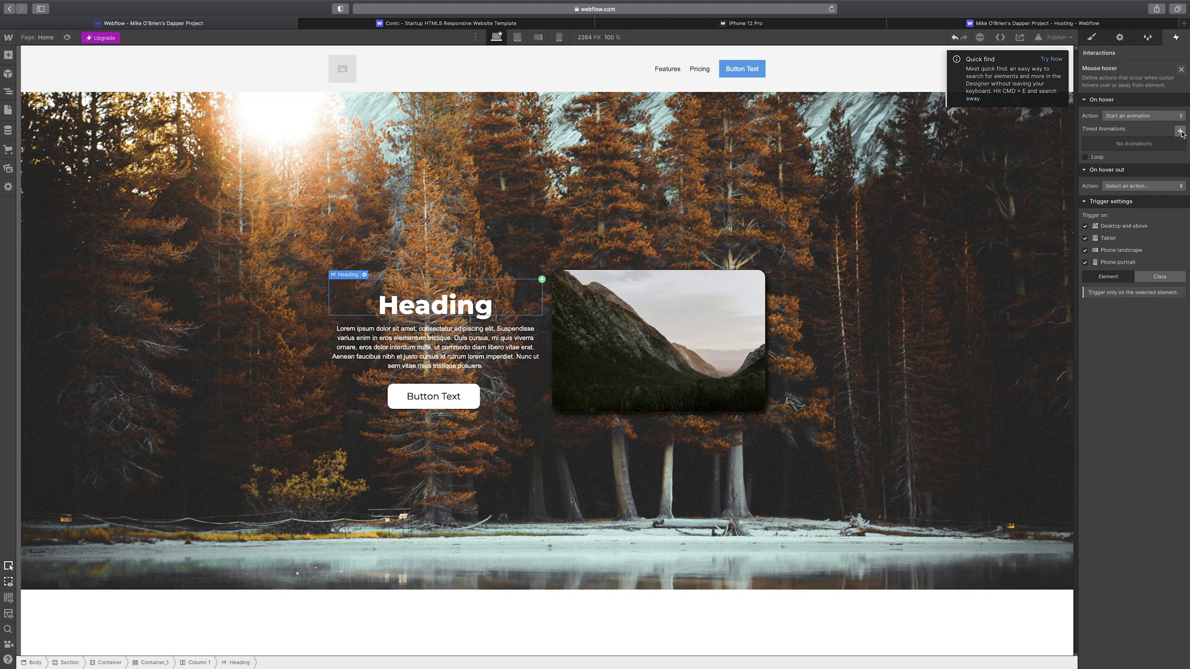
{"action": "left_click", "coordinate": [1181, 133]}
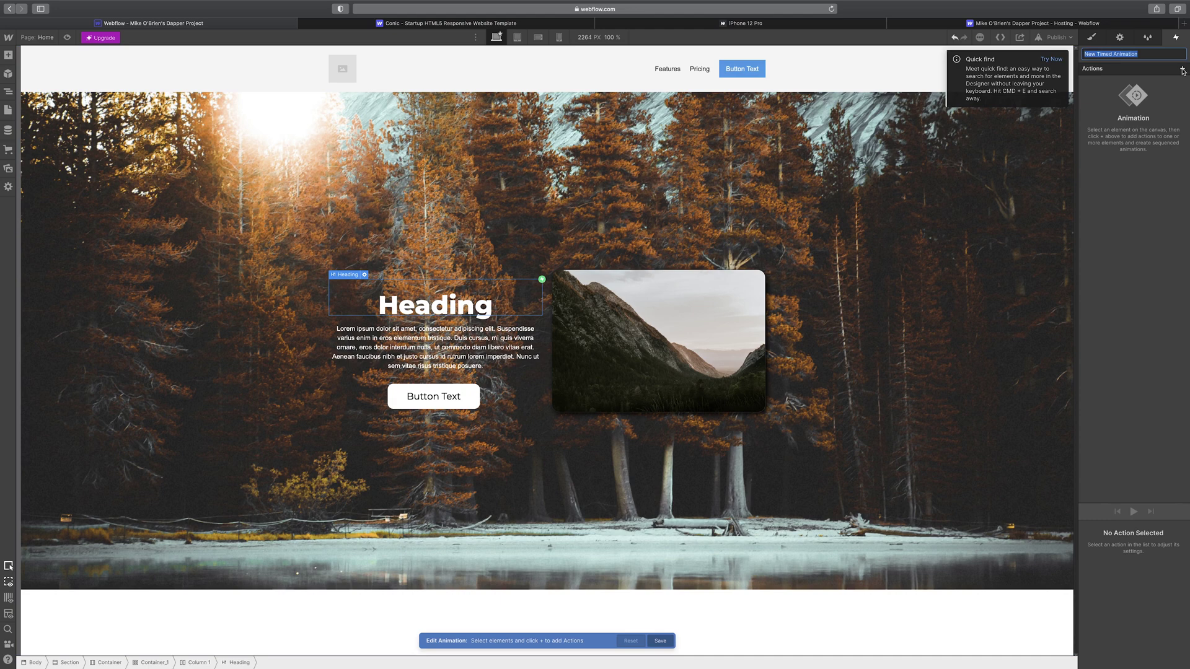
- Add a Scale action shrinking the Heading (Z at 0.5), plus a second Scale action at 0.50
{"action": "left_click", "coordinate": [1183, 70]}
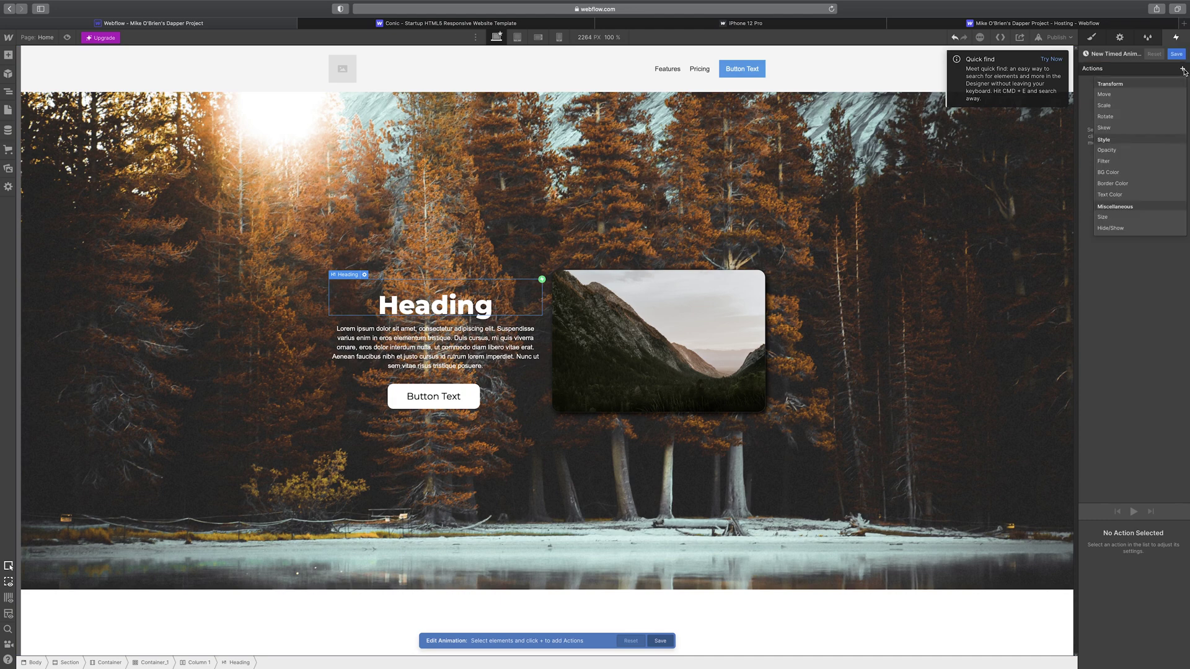
{"action": "left_click", "coordinate": [1136, 108]}
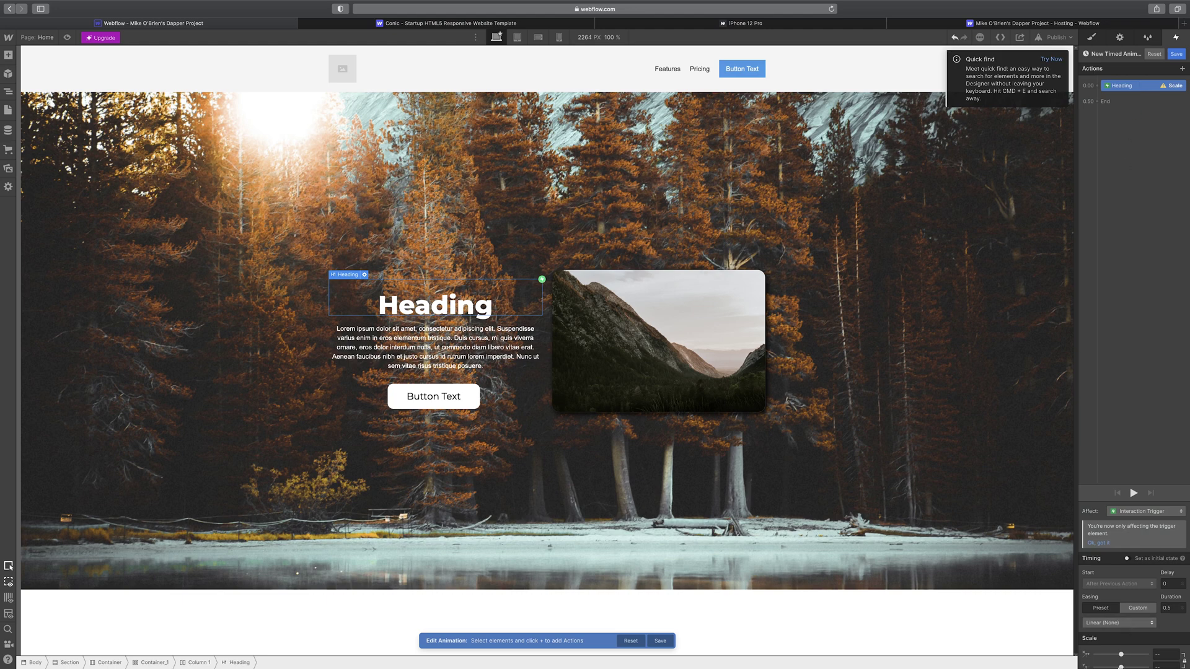
{"action": "scroll", "coordinate": [1115, 638], "scroll_direction": "down", "scroll_amount": 1}
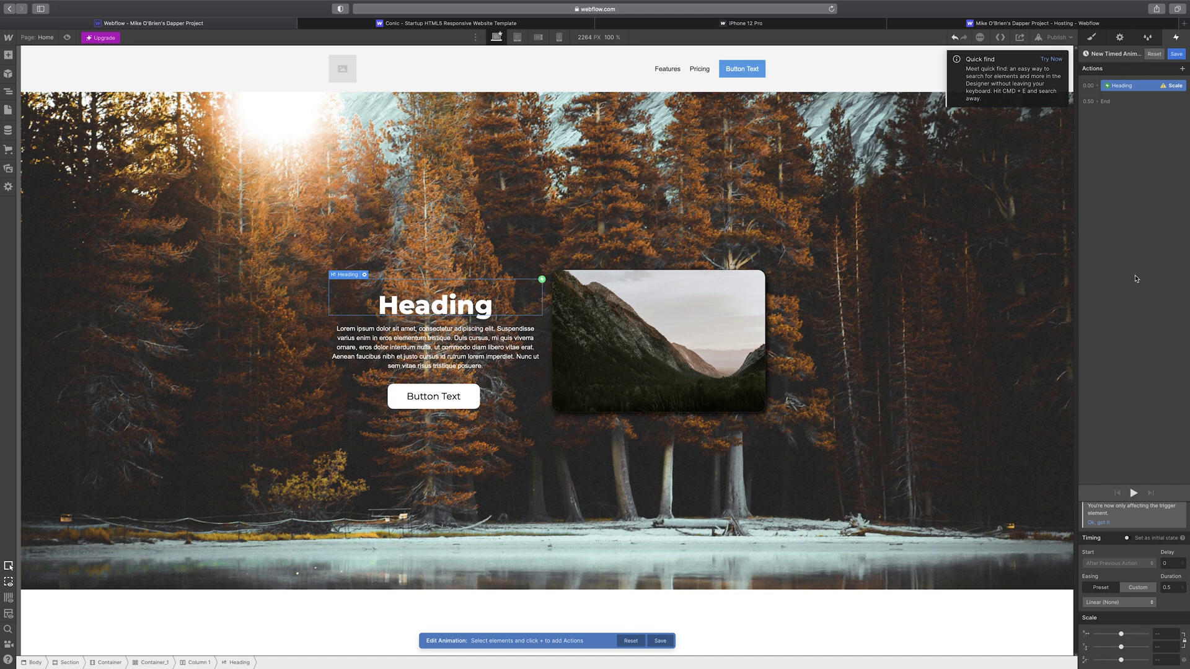
{"action": "scroll", "coordinate": [1141, 592], "scroll_direction": "up", "scroll_amount": 1}
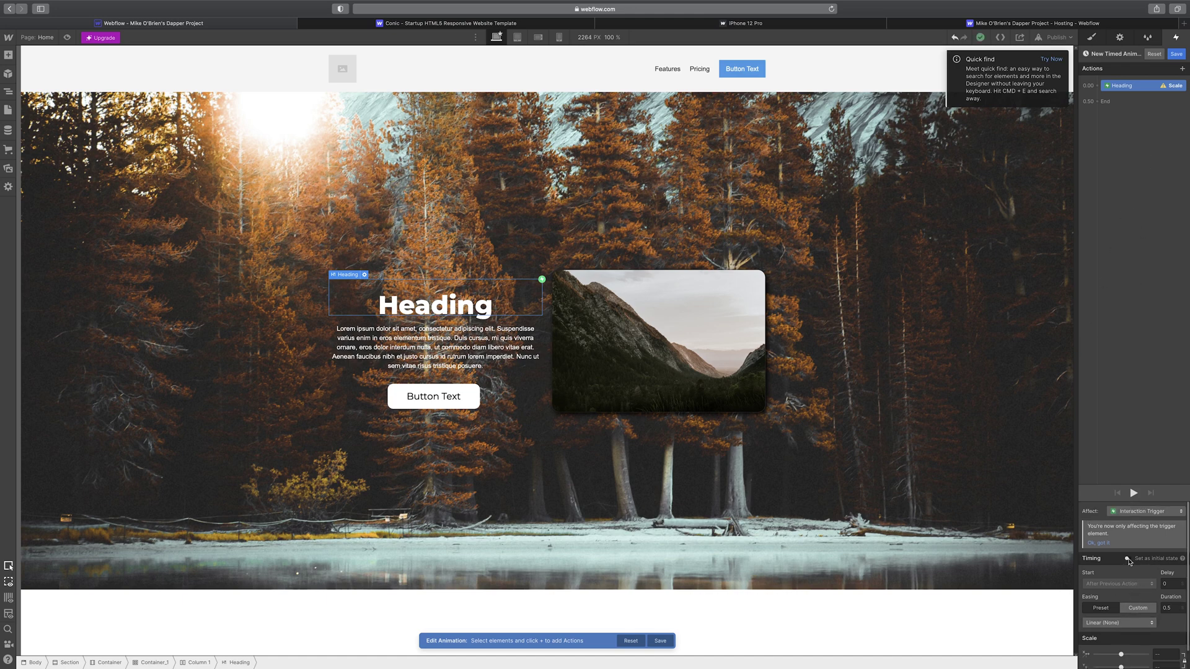
{"action": "scroll", "coordinate": [1123, 586], "scroll_direction": "down", "scroll_amount": 1}
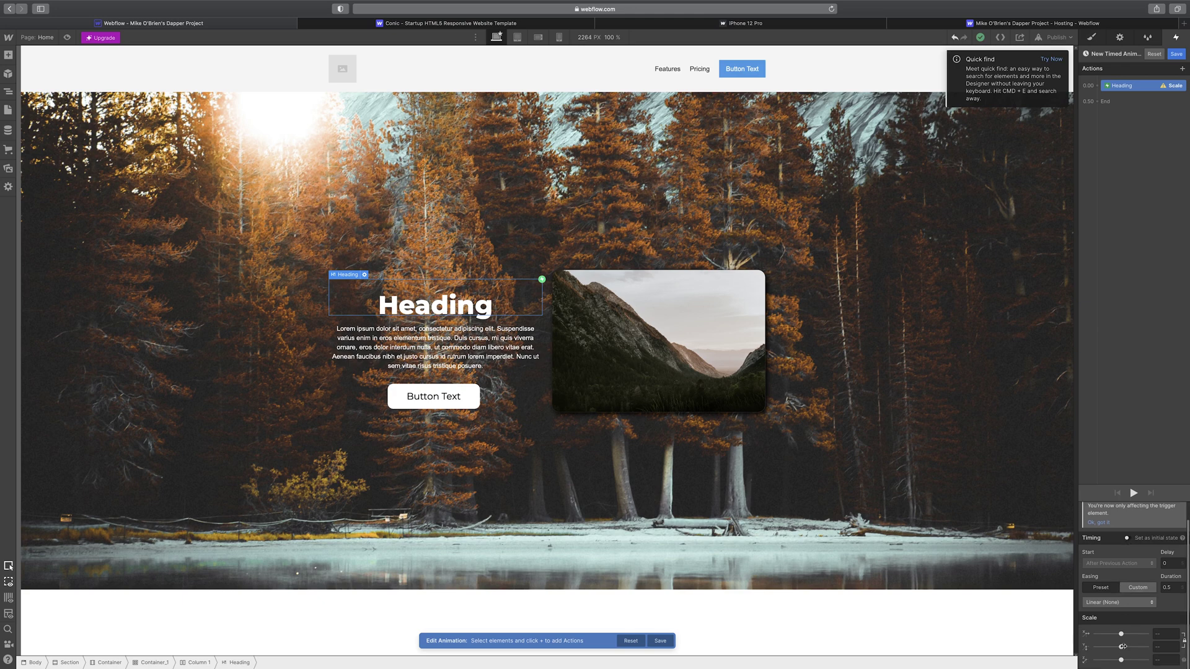
{"action": "left_click_drag", "start_coordinate": [1121, 635], "coordinate": [1114, 634]}
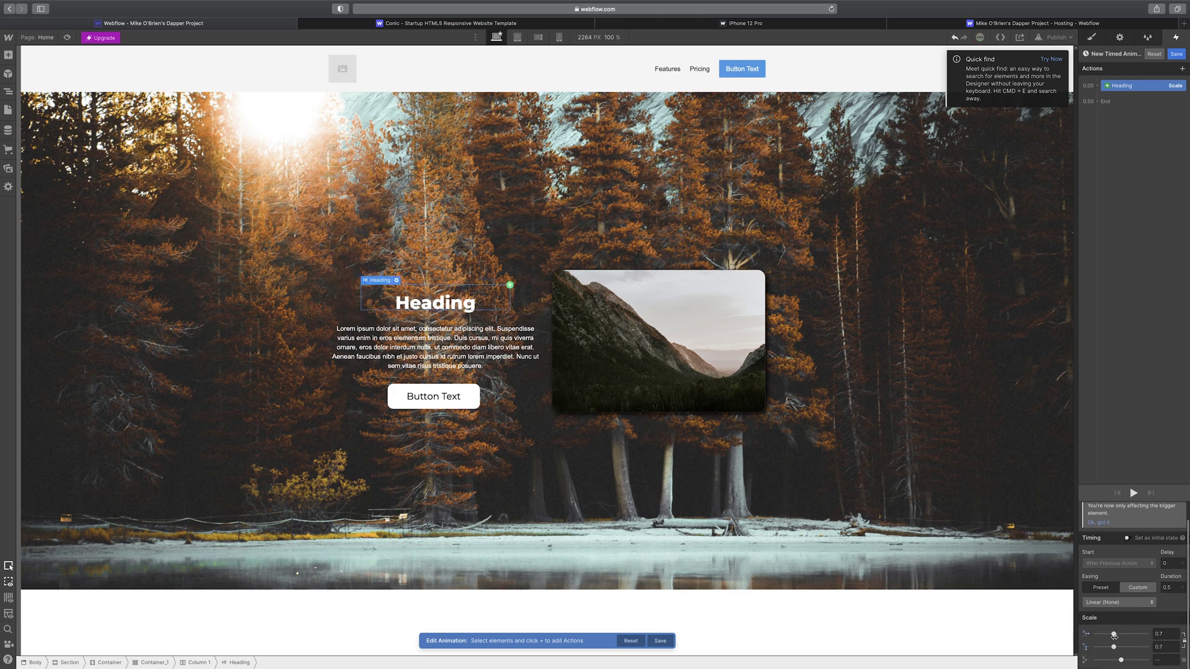
{"action": "left_click_drag", "start_coordinate": [1121, 660], "coordinate": [1106, 638]}
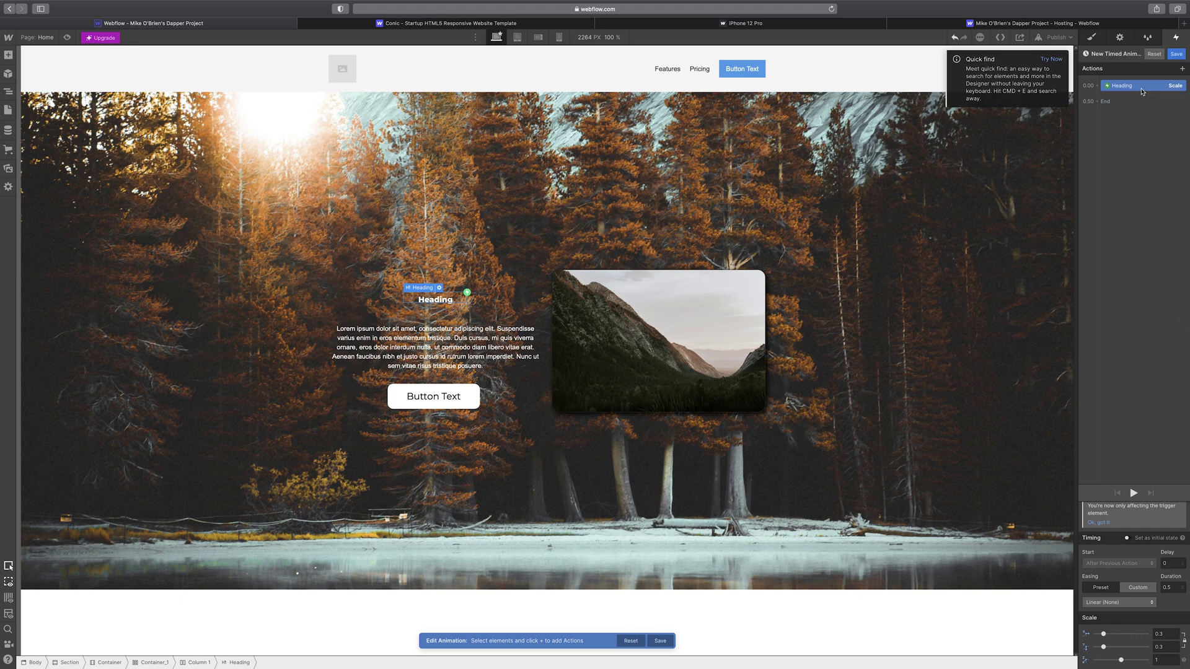
{"action": "left_click_drag", "start_coordinate": [1142, 88], "coordinate": [1095, 94]}
{"action": "left_click", "coordinate": [1098, 102]}
{"action": "left_click", "coordinate": [1107, 138]}
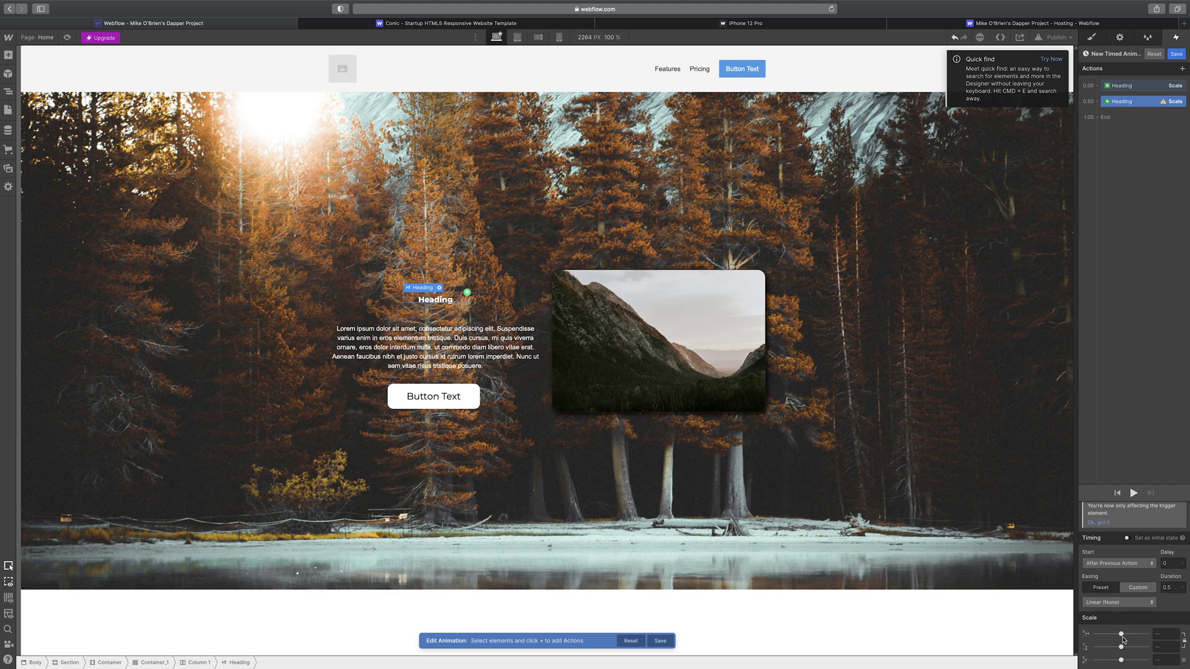
- Set the second Scale action back to 1 with a 1-second duration
{"action": "left_click_drag", "start_coordinate": [1123, 637], "coordinate": [1121, 634]}
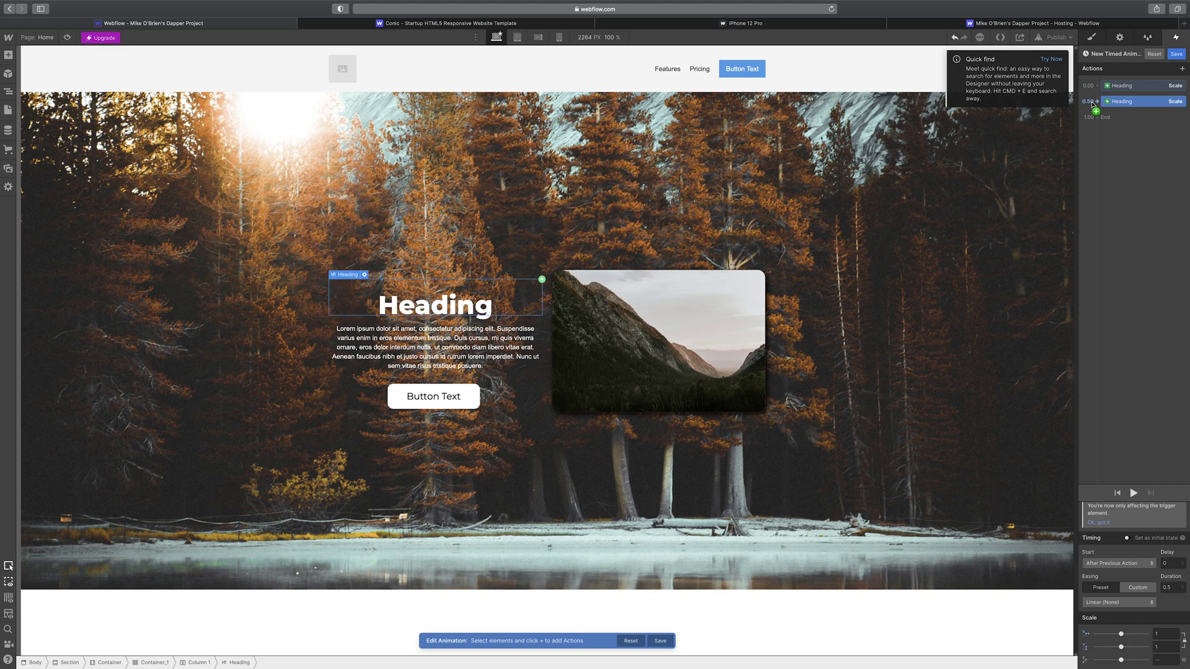
{"action": "left_click", "coordinate": [1094, 102]}
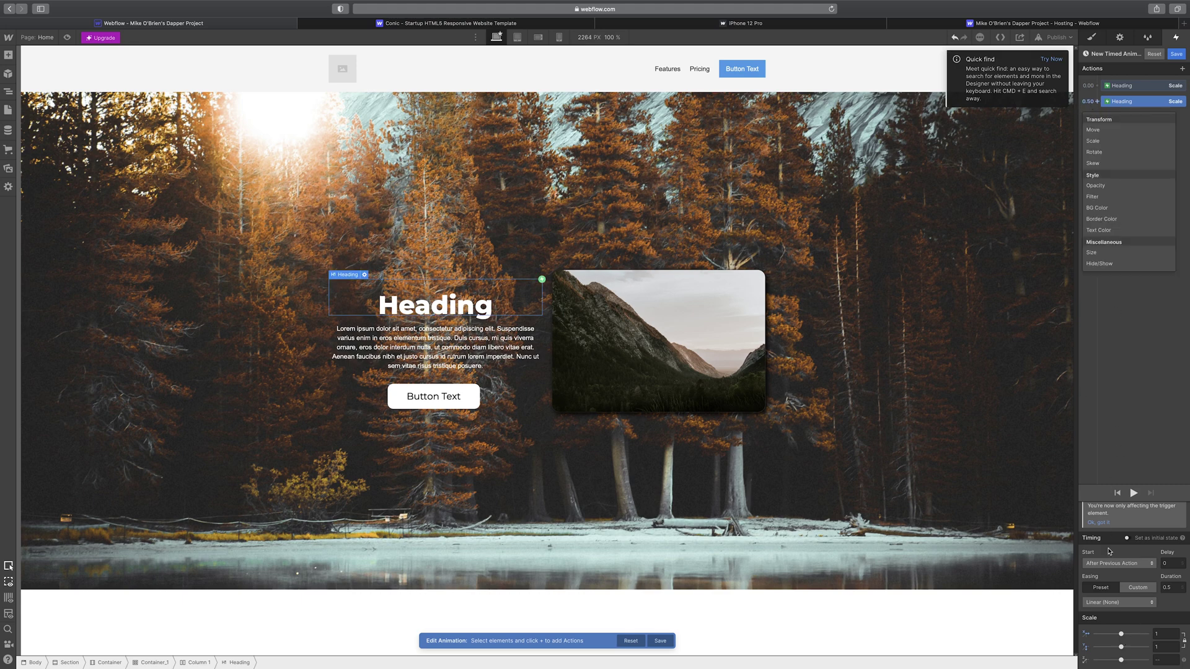
{"action": "left_click", "coordinate": [1179, 592]}
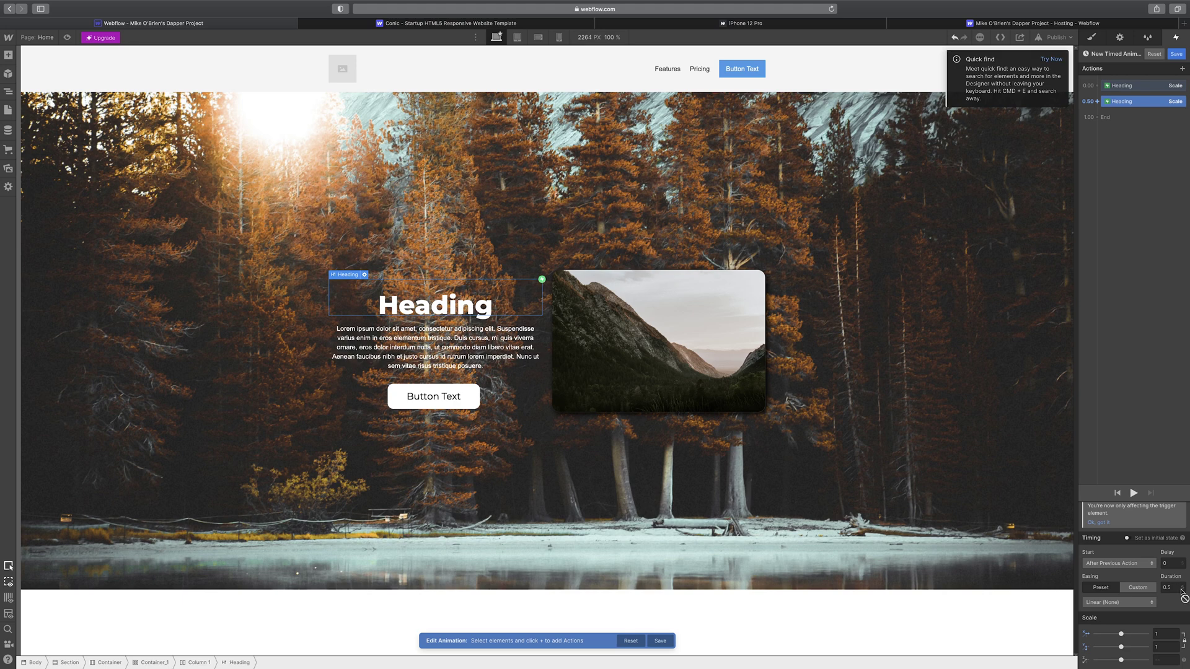
{"action": "left_click", "coordinate": [1165, 588]}
{"action": "left_click_drag", "start_coordinate": [1168, 589], "coordinate": [1158, 586]}
{"action": "type", "text": "1"}
- Add a Rotate action for the Heading, then delete it
{"action": "left_click_drag", "start_coordinate": [486, 321], "coordinate": [1097, 94]}
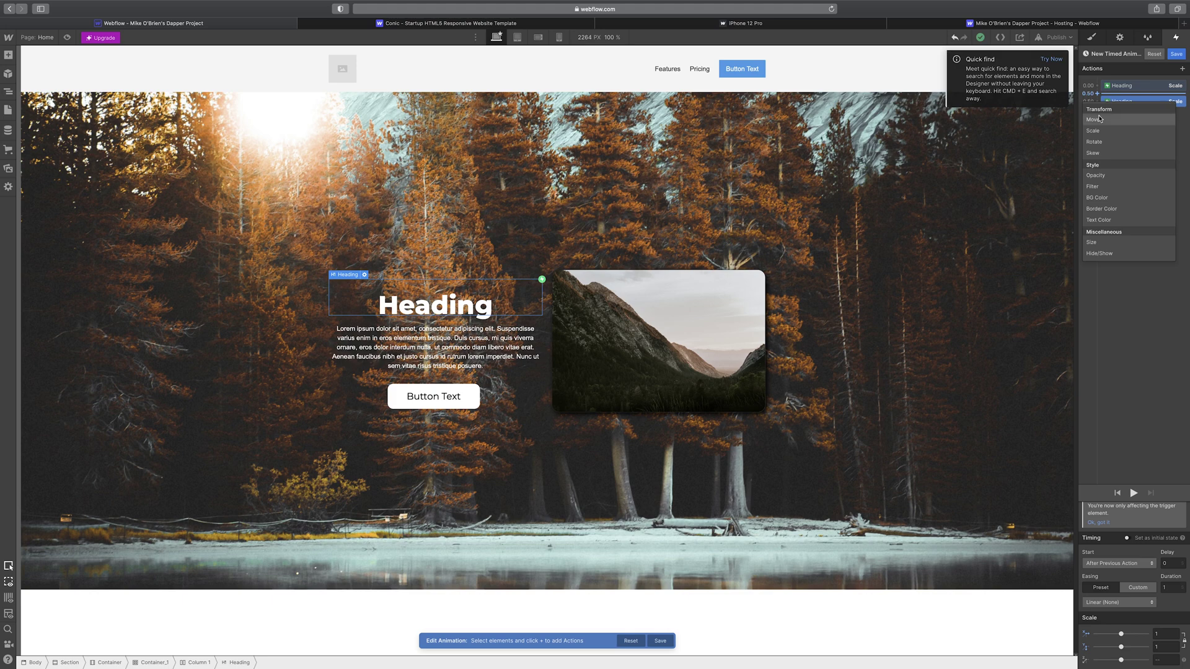
{"action": "left_click", "coordinate": [1109, 141]}
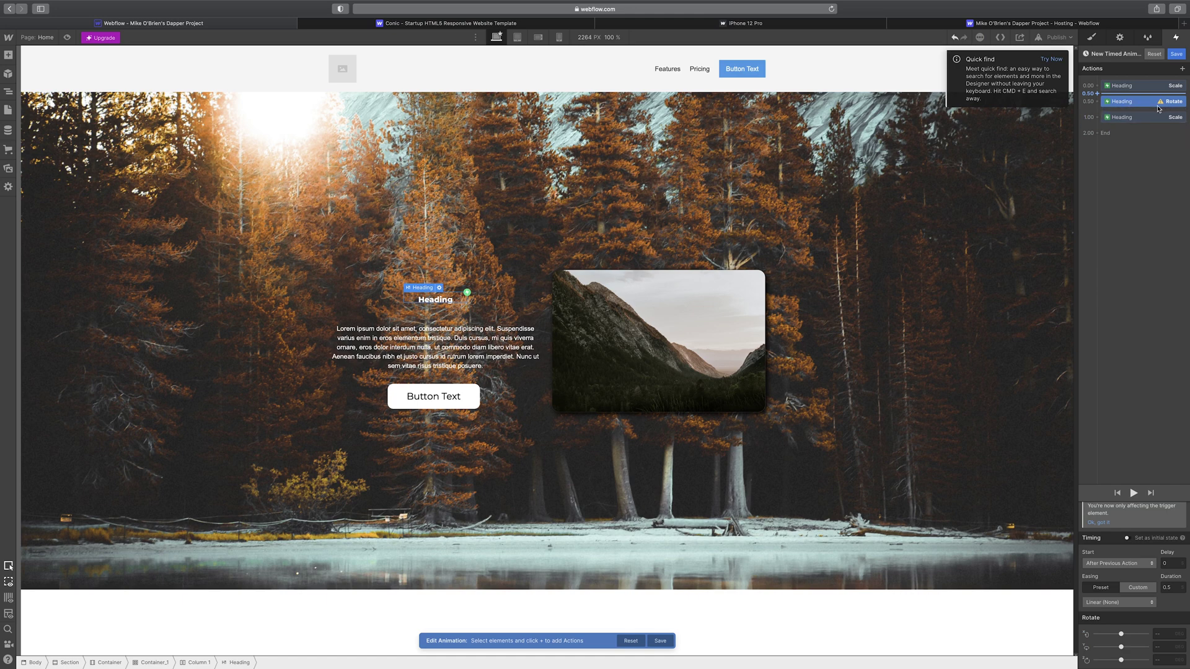
{"action": "key", "text": "BackSpace"}
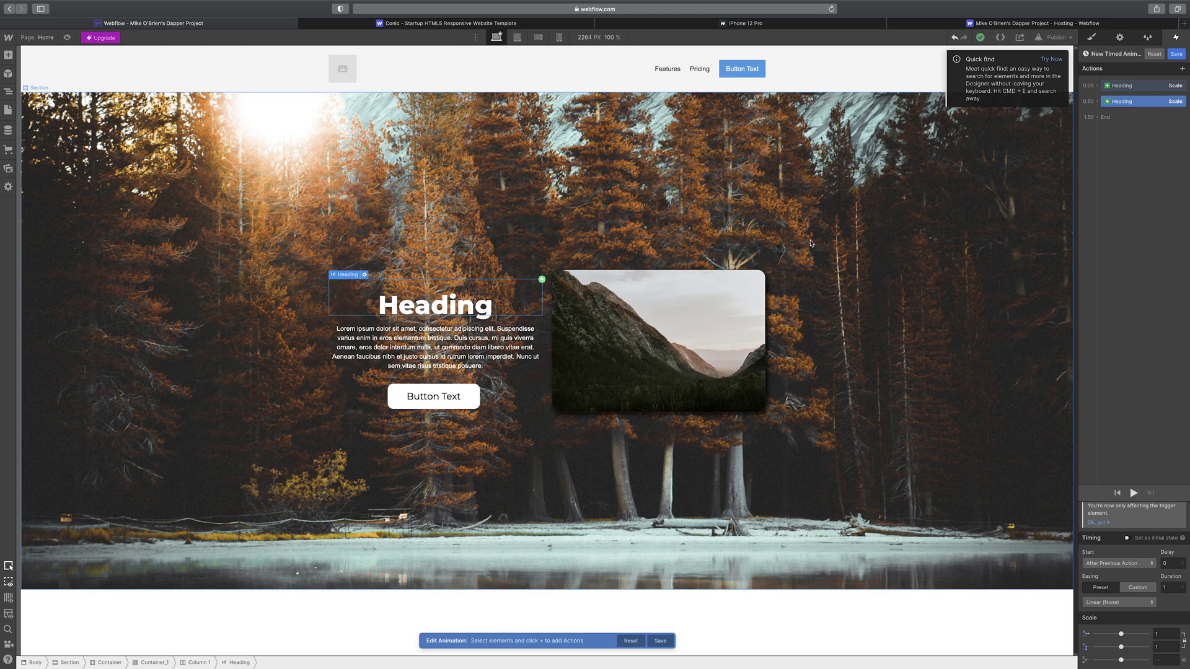
- In the Heading's element settings, try H2, H3 and H6, then restore H1
{"action": "left_click", "coordinate": [433, 344]}
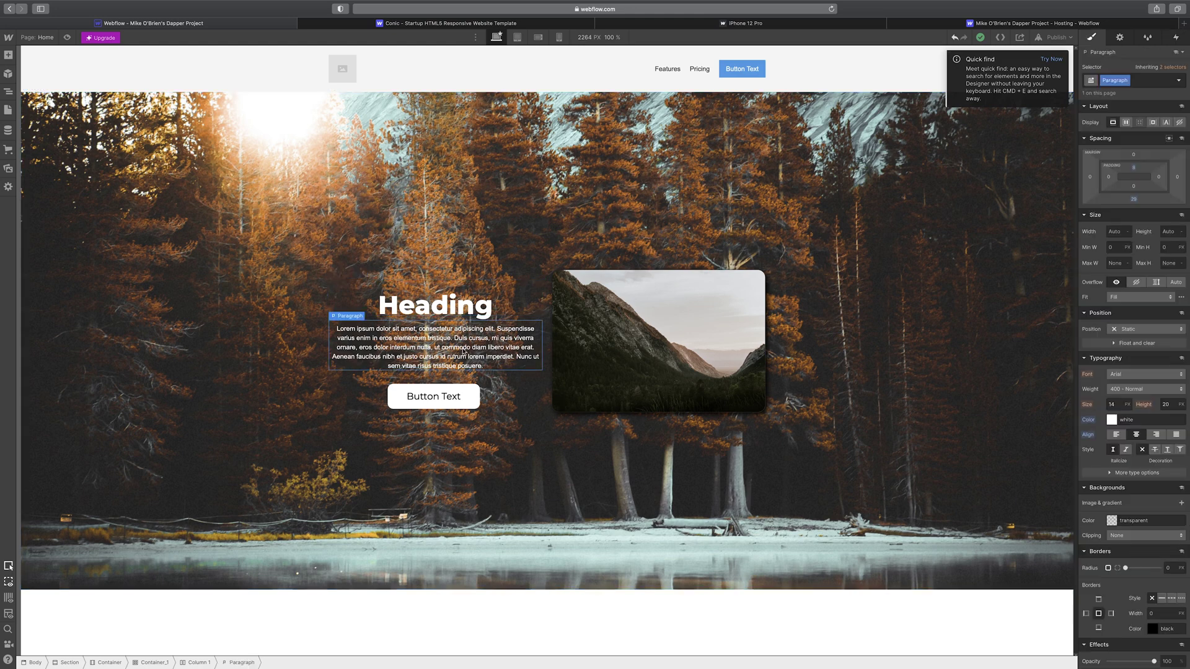
{"action": "left_click", "coordinate": [469, 303]}
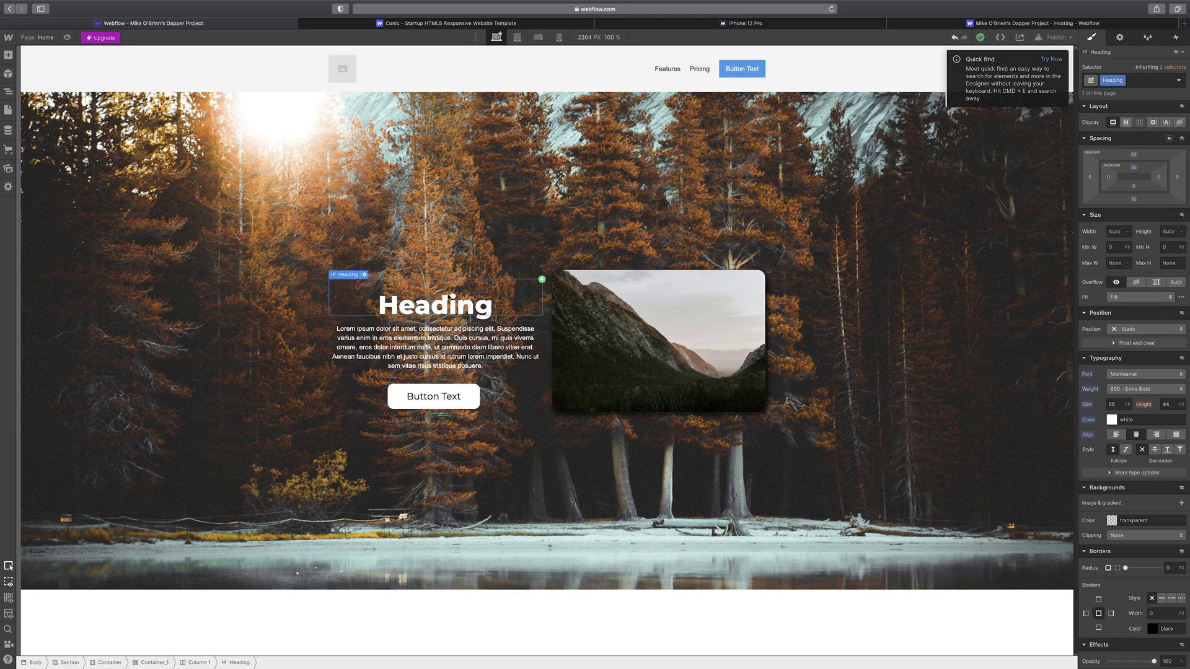
{"action": "left_click", "coordinate": [1119, 39]}
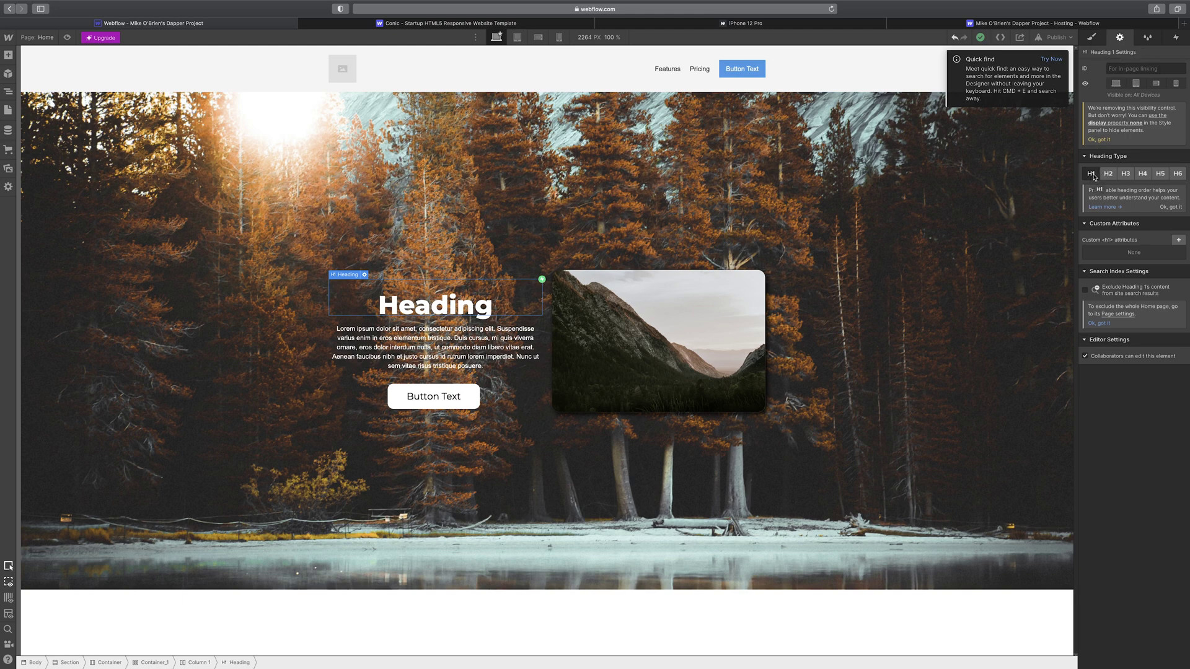
{"action": "left_click", "coordinate": [1108, 173]}
{"action": "left_click", "coordinate": [1125, 173]}
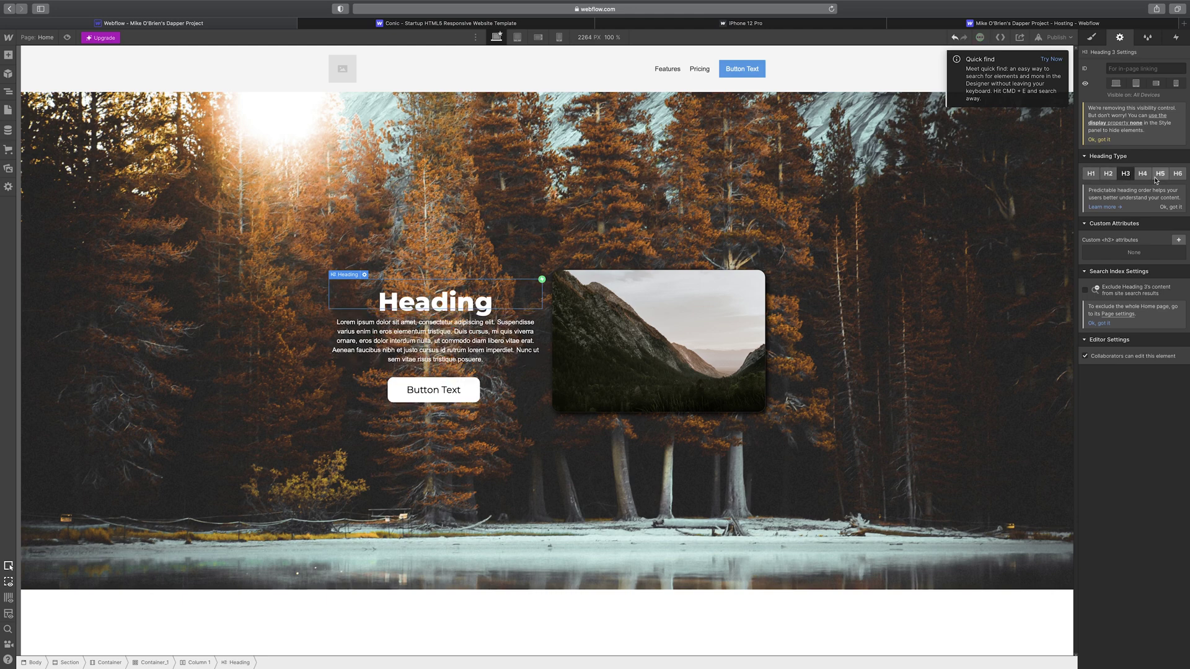
{"action": "left_click", "coordinate": [1178, 173]}
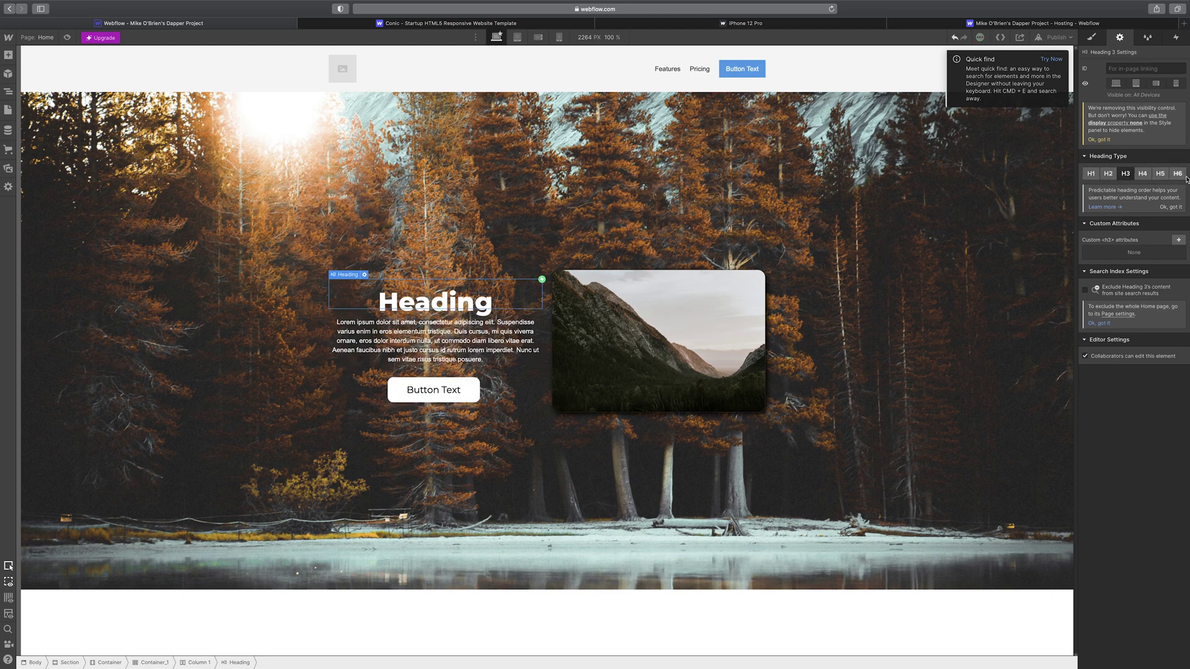
{"action": "left_click", "coordinate": [1094, 177]}
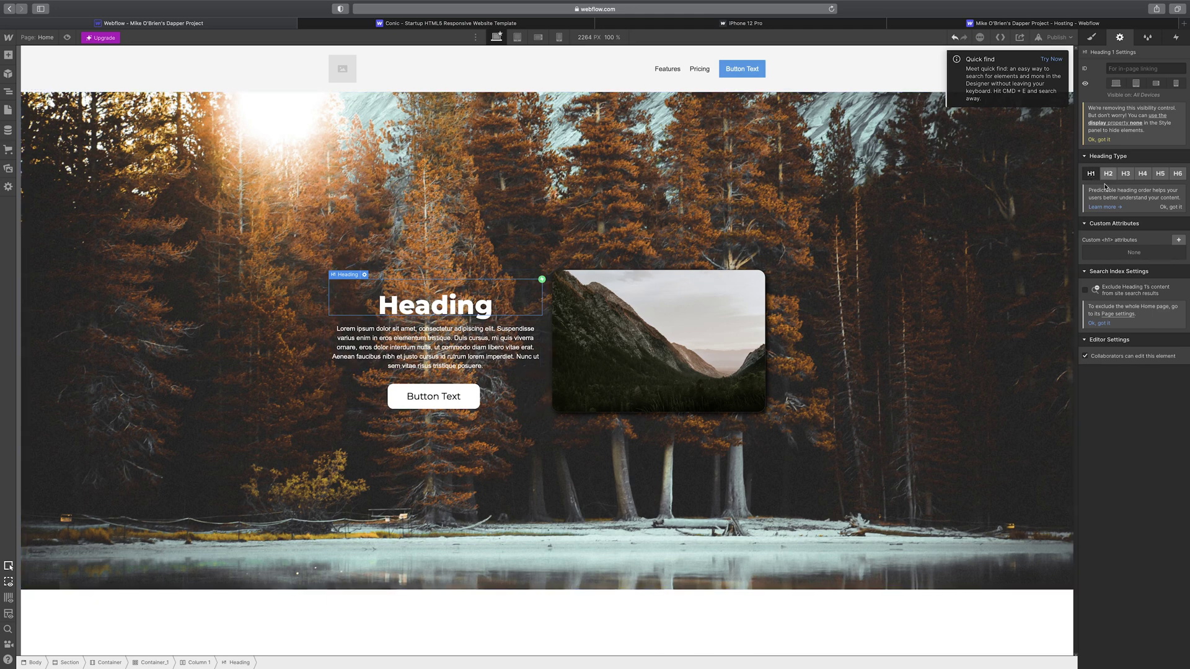
- Cycle through Style, Interactions, Element Settings and the class list, ending on Style
{"action": "left_click", "coordinate": [1093, 41]}
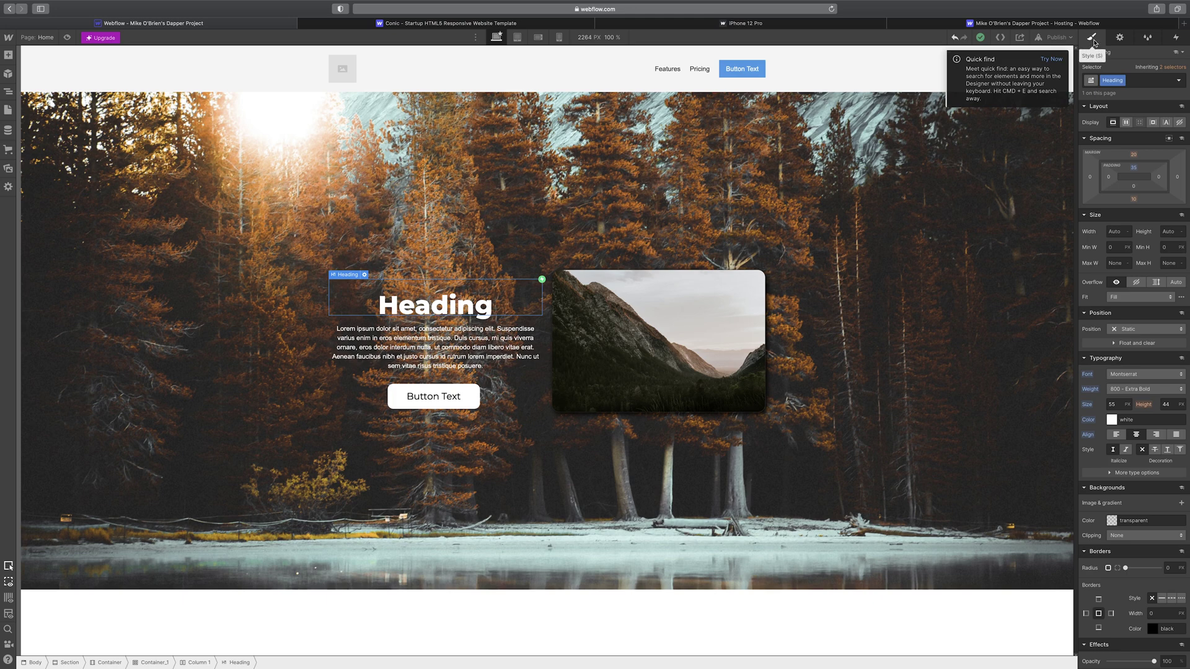
{"action": "left_click", "coordinate": [1175, 37]}
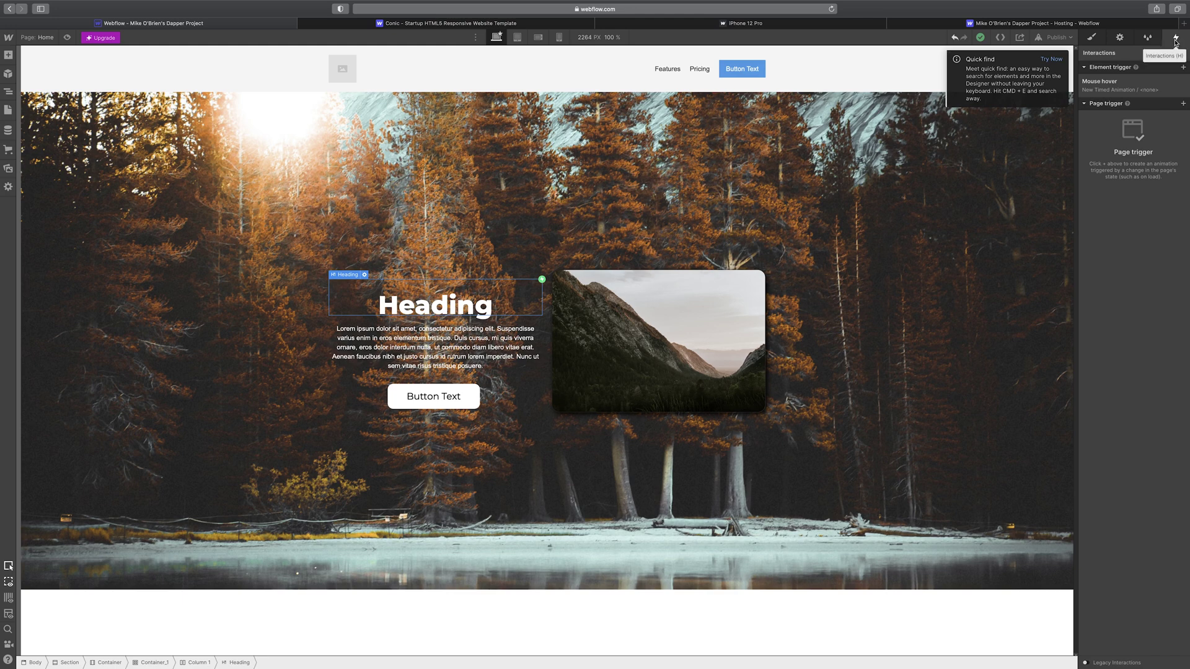
{"action": "key", "text": "s"}
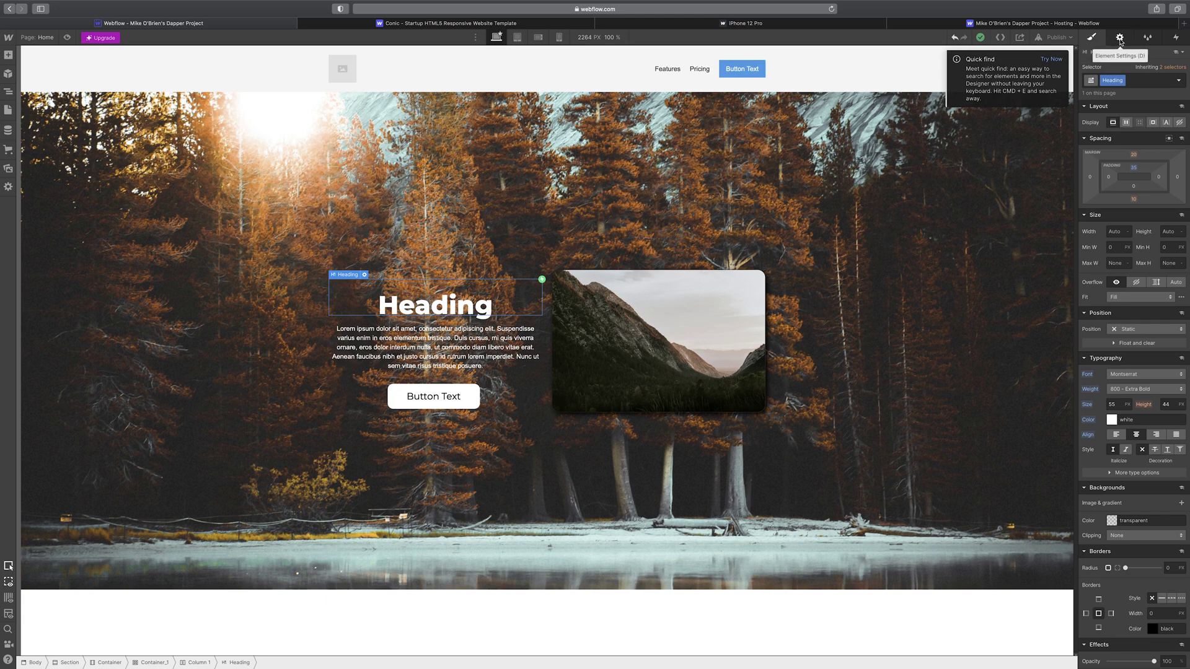
{"action": "left_click", "coordinate": [1120, 39]}
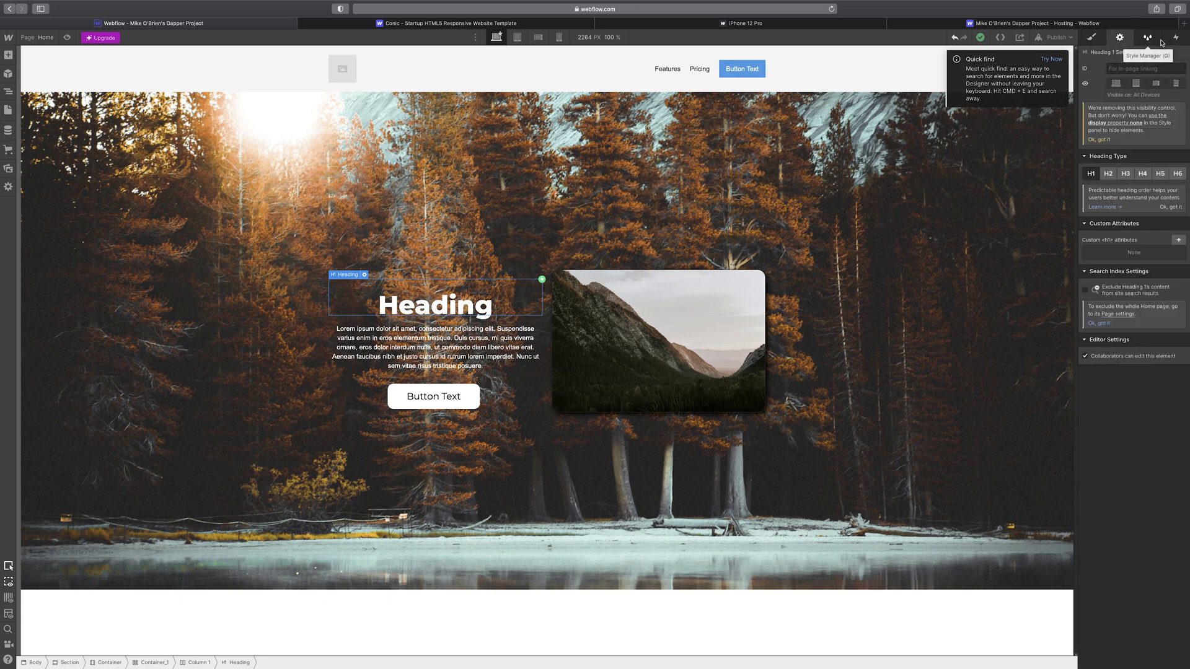
{"action": "left_click", "coordinate": [1159, 41]}
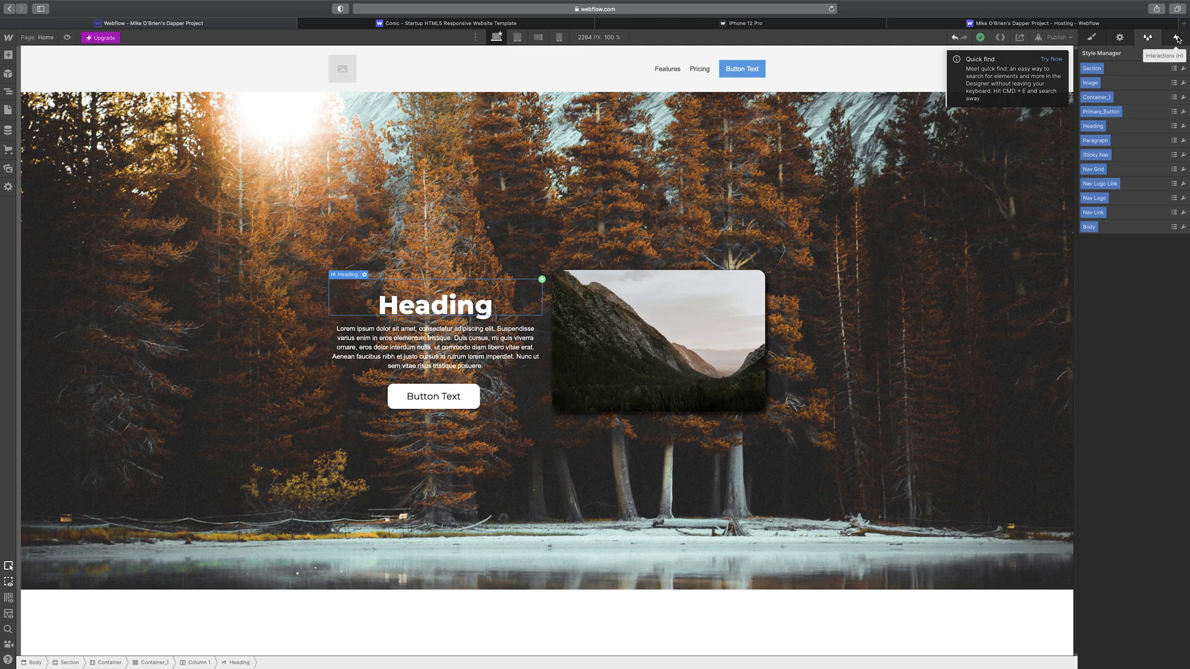
{"action": "left_click", "coordinate": [1176, 38]}
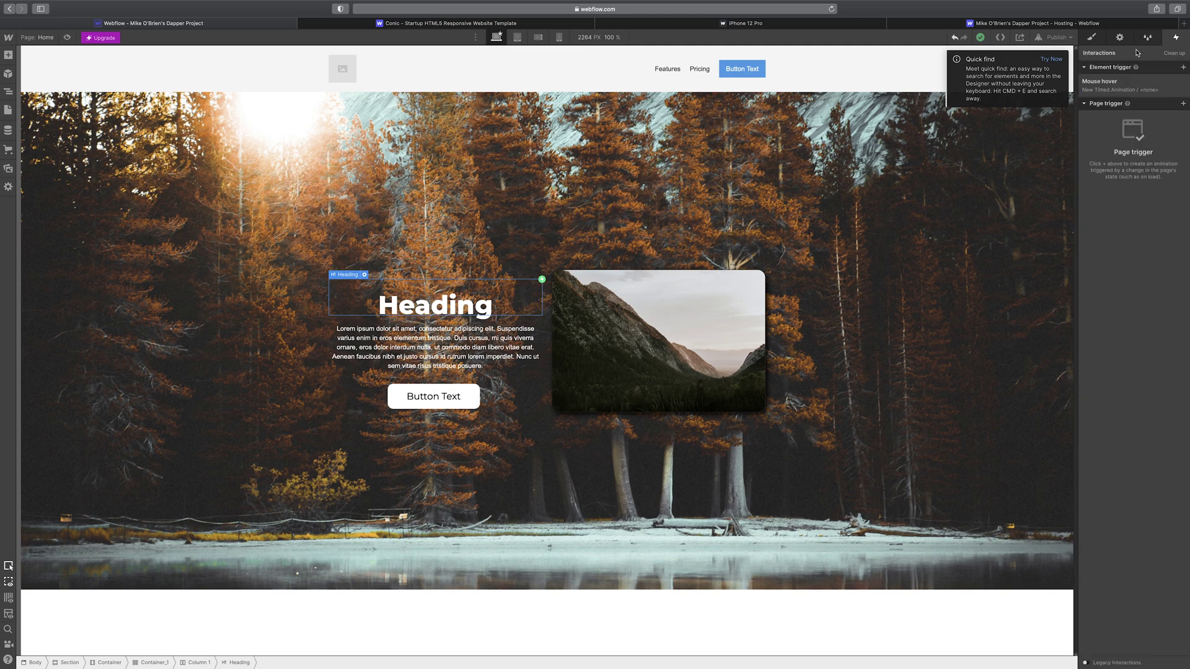
{"action": "key", "text": "s"}
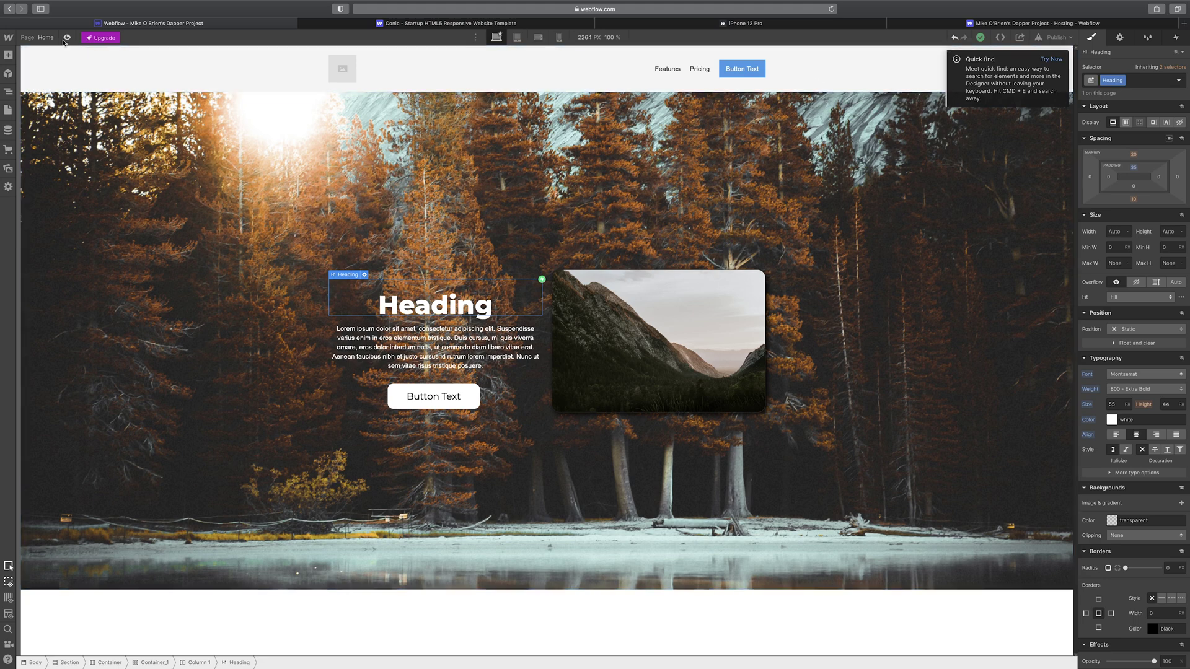
{"action": "left_click", "coordinate": [42, 40]}
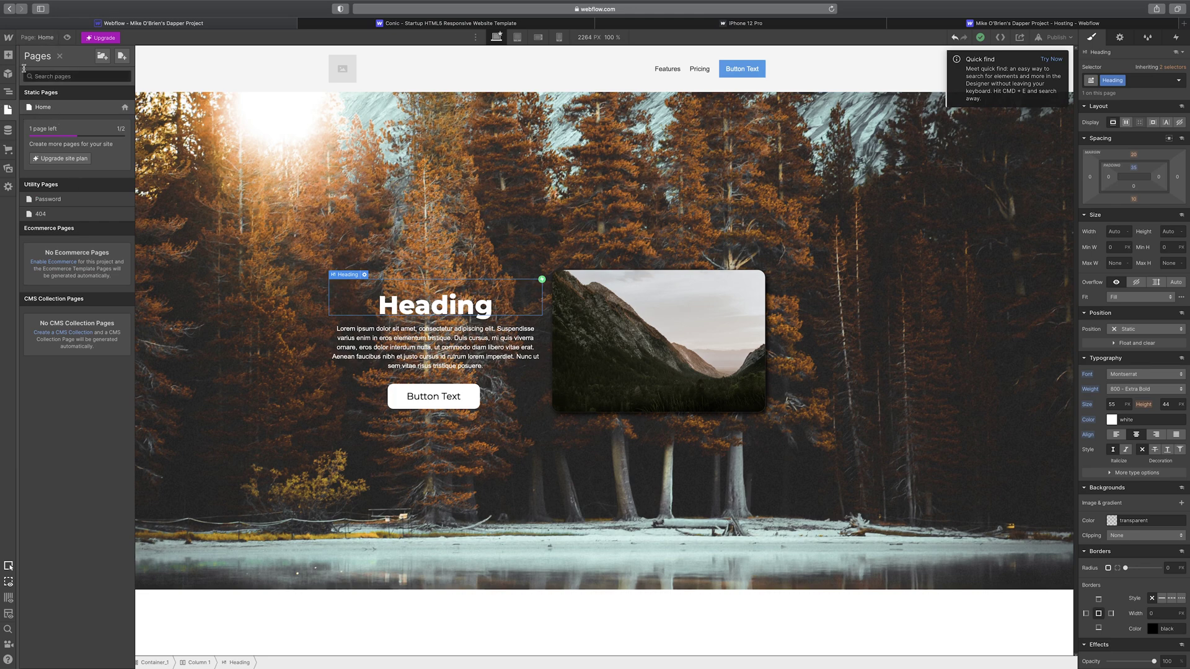
{"action": "left_click", "coordinate": [67, 37]}
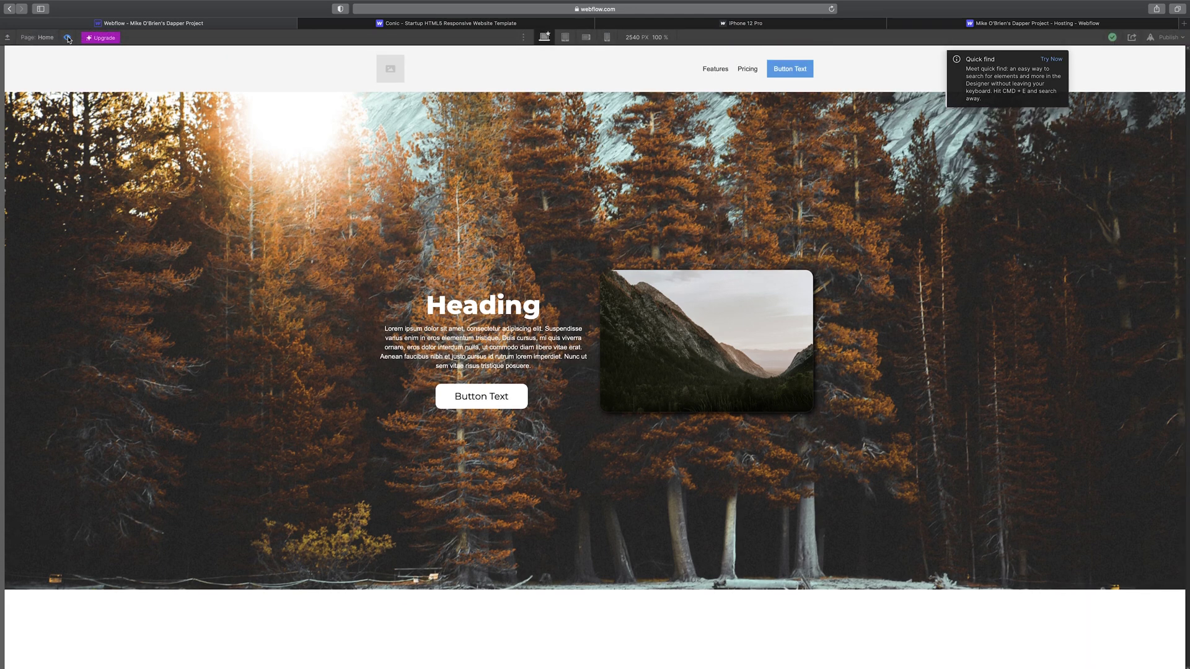
{"action": "left_click", "coordinate": [68, 38]}
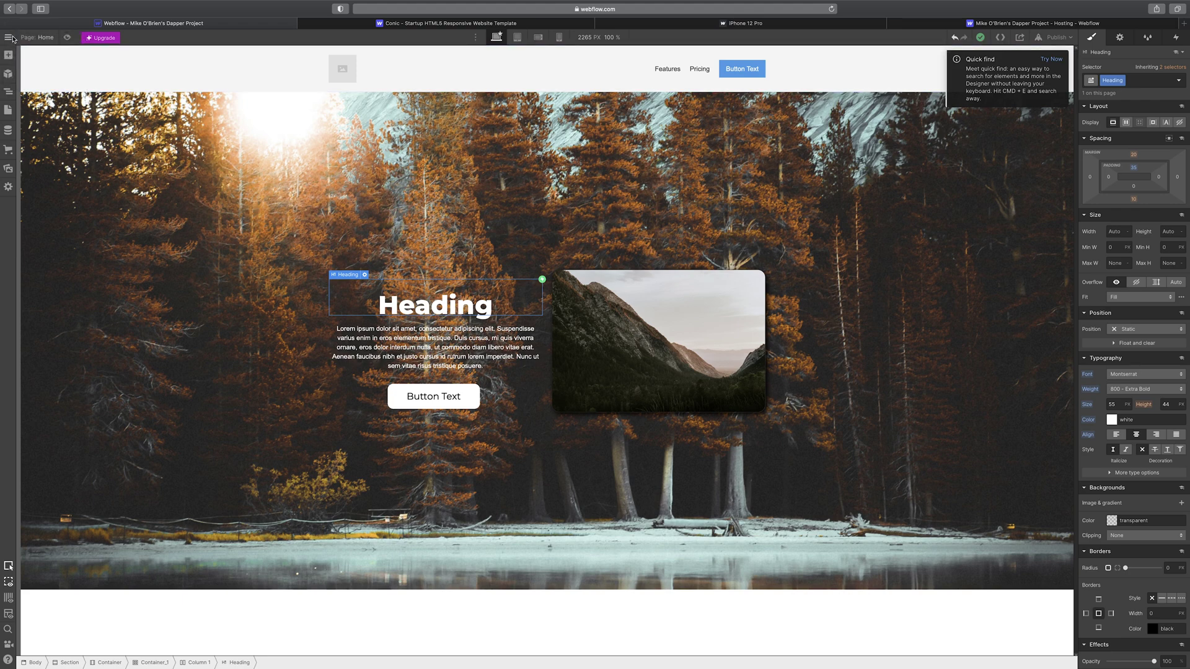
- In Project Settings, try renaming the project 'Sorta' and keep it outside any folder
{"action": "mouse_move", "coordinate": [12, 38]}
{"action": "left_click", "coordinate": [45, 65]}
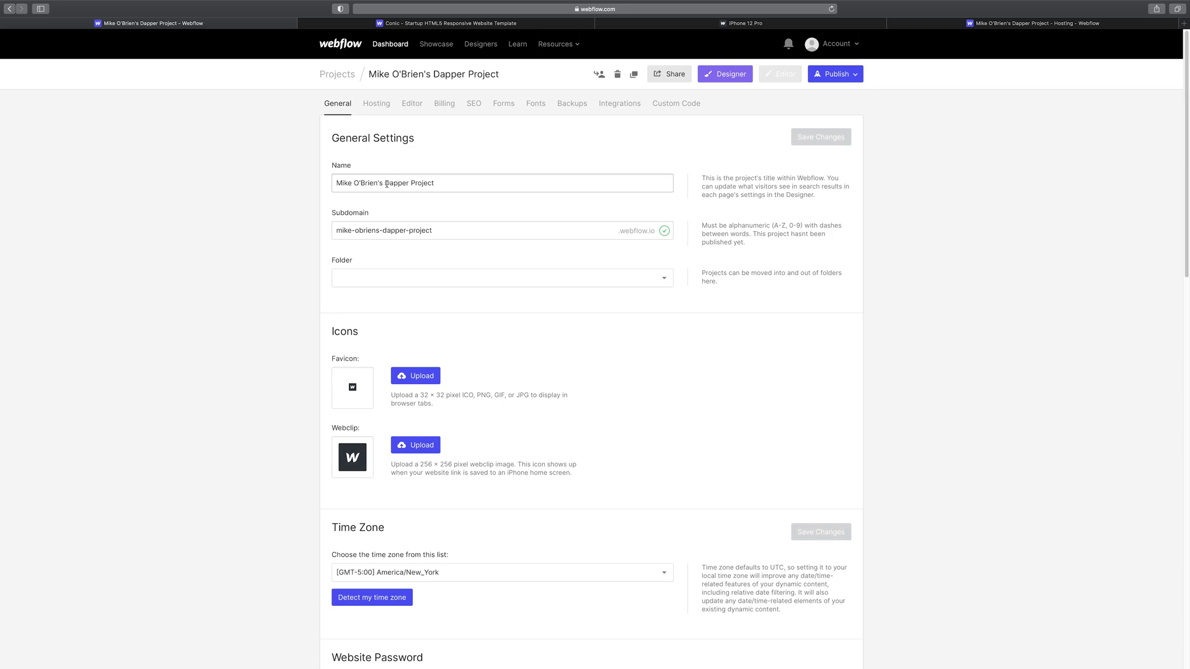
{"action": "left_click", "coordinate": [384, 184]}
{"action": "type", "text": "Sorta"}
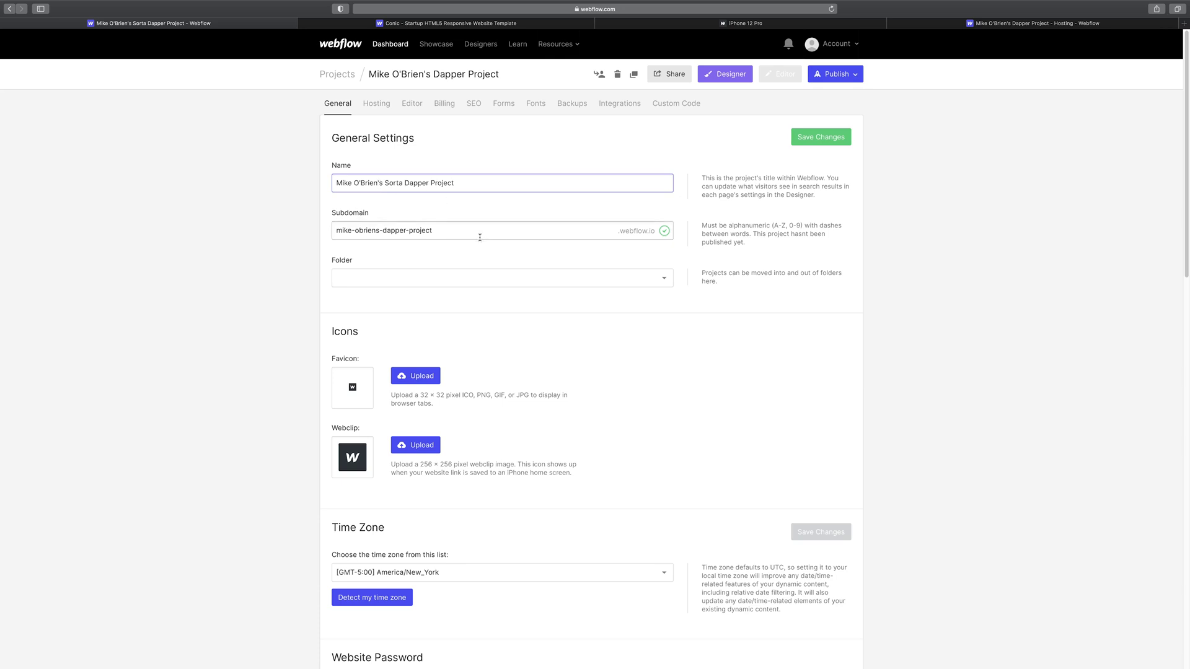
{"action": "left_click", "coordinate": [482, 276]}
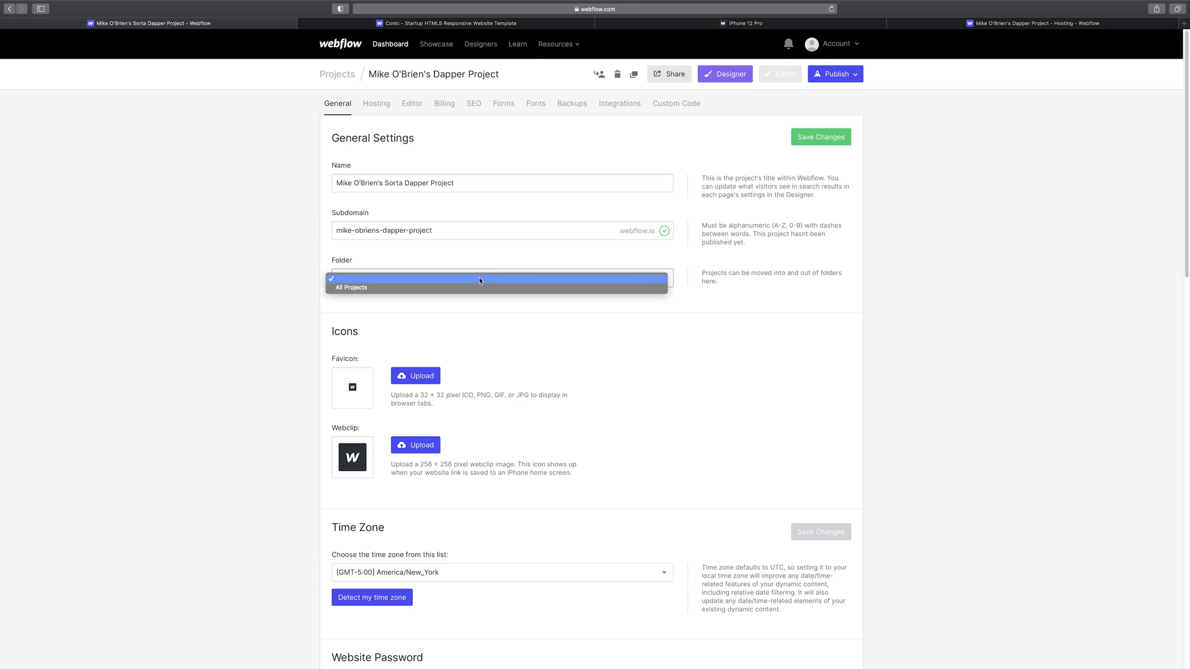
{"action": "left_click", "coordinate": [484, 277]}
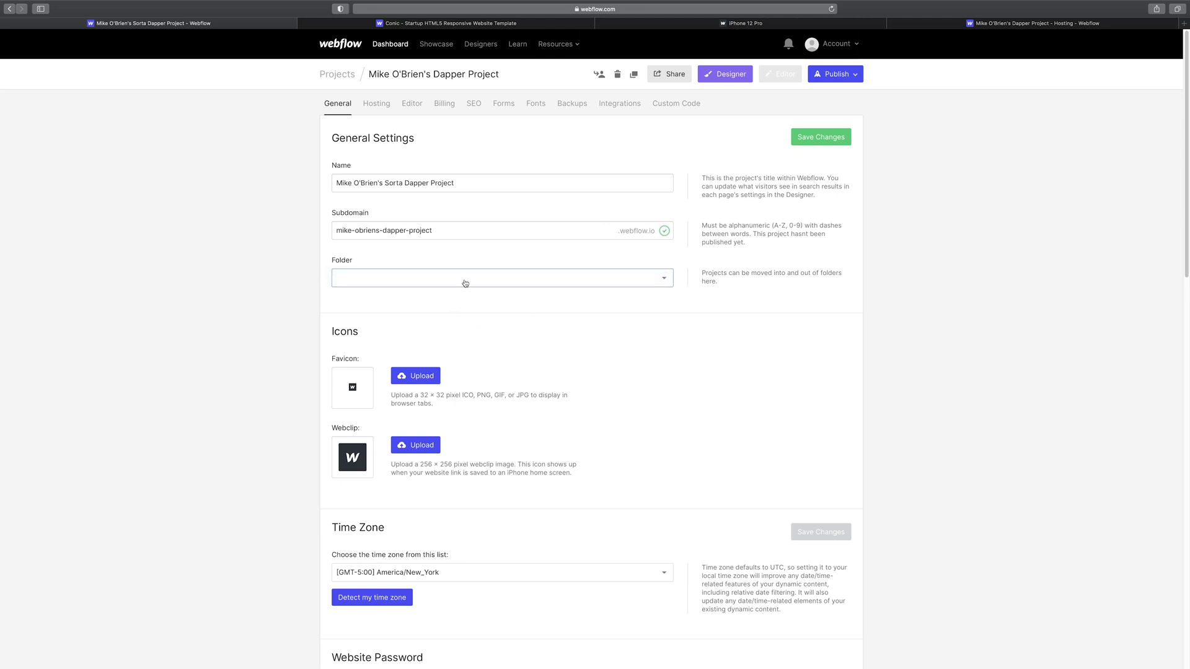
- Pick a steak photo to upload as the project favicon
{"action": "scroll", "coordinate": [547, 372], "scroll_direction": "down", "scroll_amount": 2}
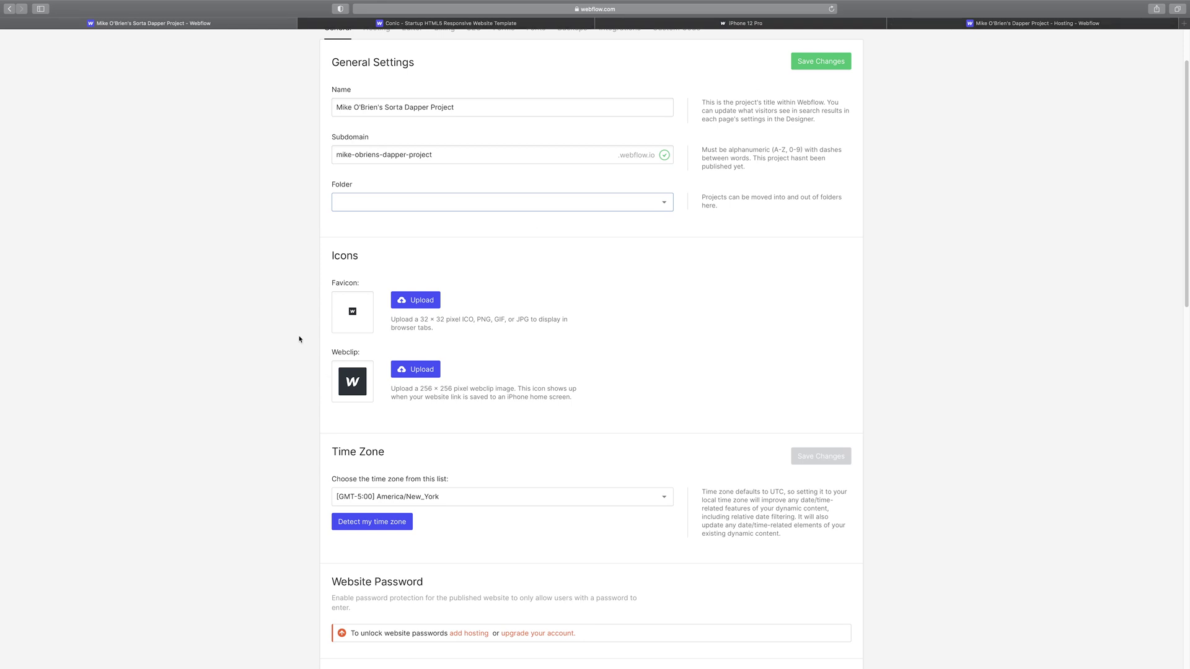
{"action": "left_click", "coordinate": [411, 307]}
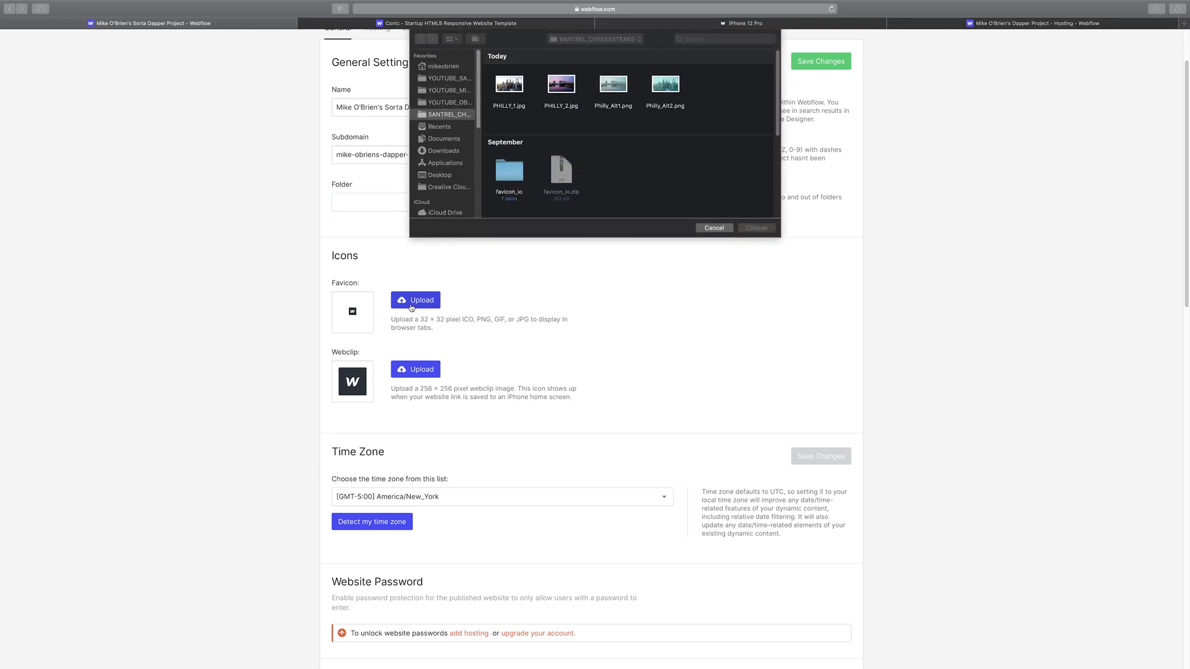
{"action": "scroll", "coordinate": [639, 152], "scroll_direction": "down", "scroll_amount": 5}
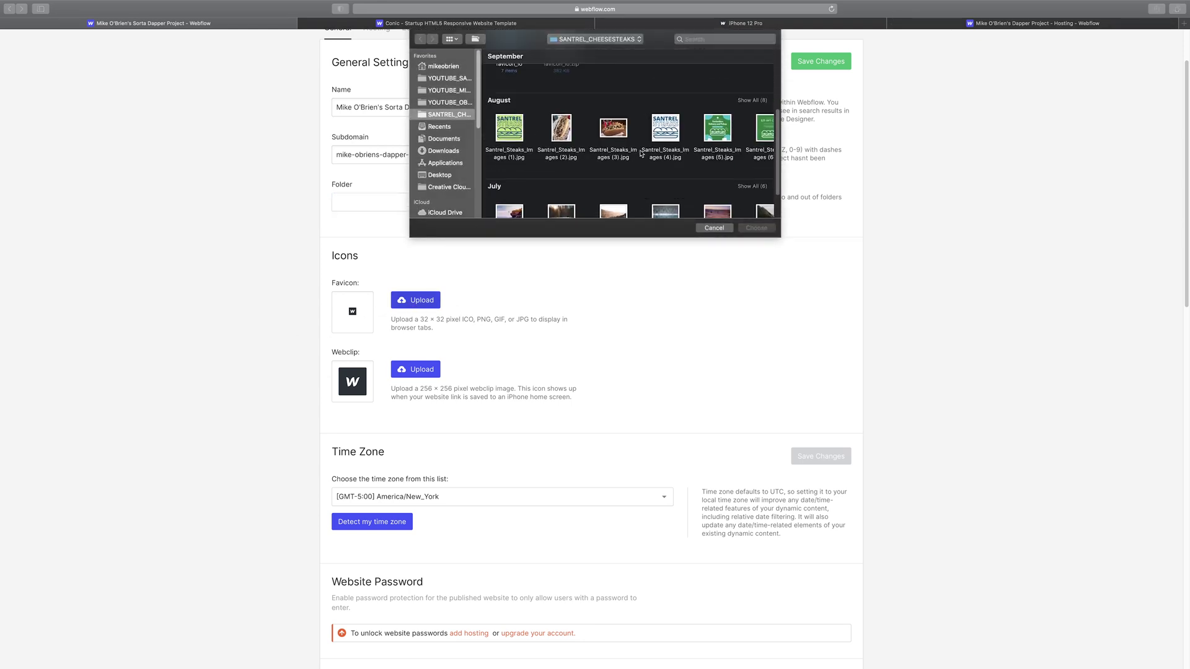
{"action": "left_click", "coordinate": [673, 136]}
{"action": "double_click", "coordinate": [673, 137]}
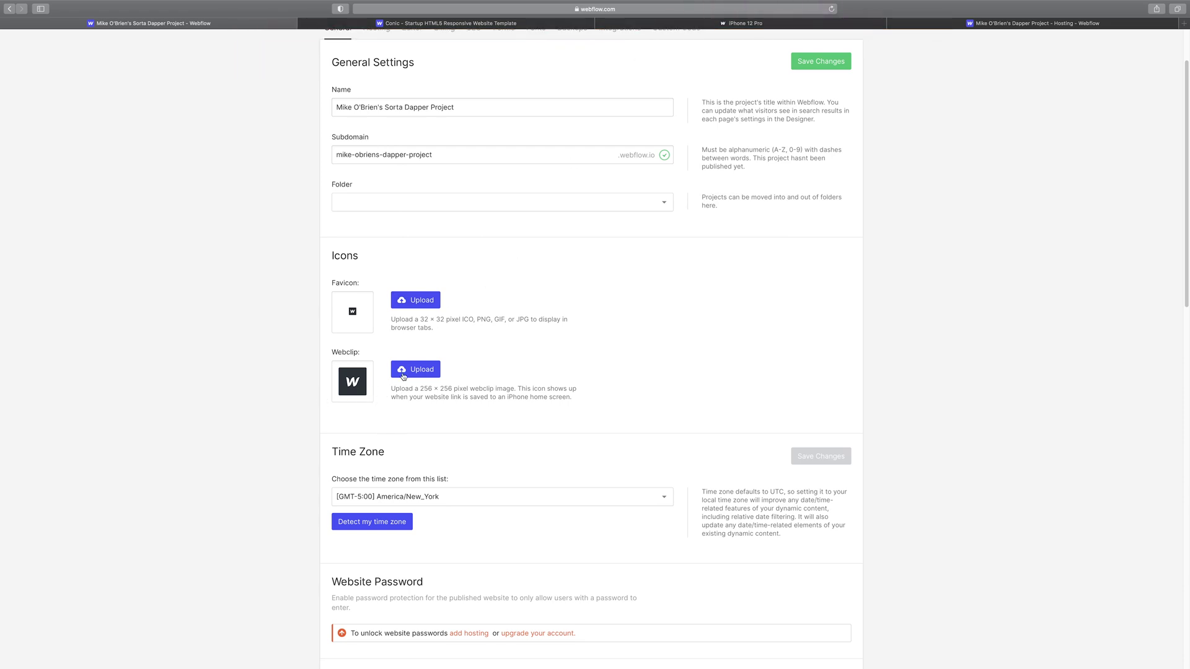
- Scroll through the General settings and move to the SEO tab
{"action": "scroll", "coordinate": [588, 392], "scroll_direction": "down", "scroll_amount": 2}
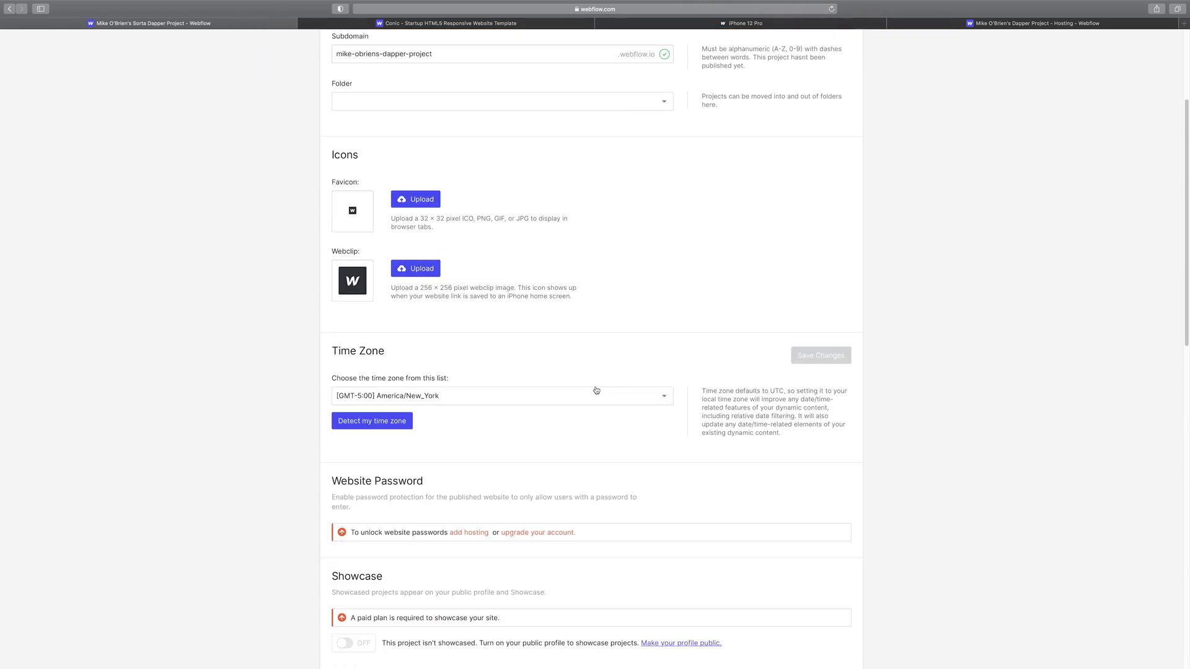
{"action": "scroll", "coordinate": [433, 403], "scroll_direction": "down", "scroll_amount": 1}
{"action": "scroll", "coordinate": [510, 419], "scroll_direction": "down", "scroll_amount": 1}
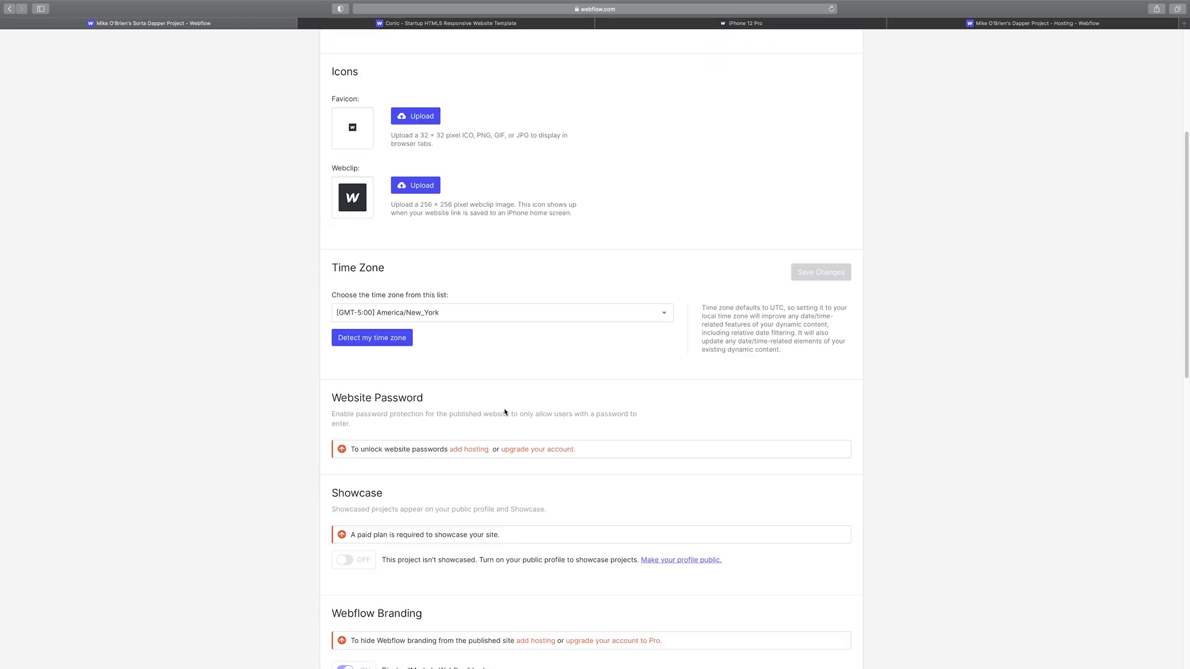
{"action": "scroll", "coordinate": [483, 442], "scroll_direction": "down", "scroll_amount": 1}
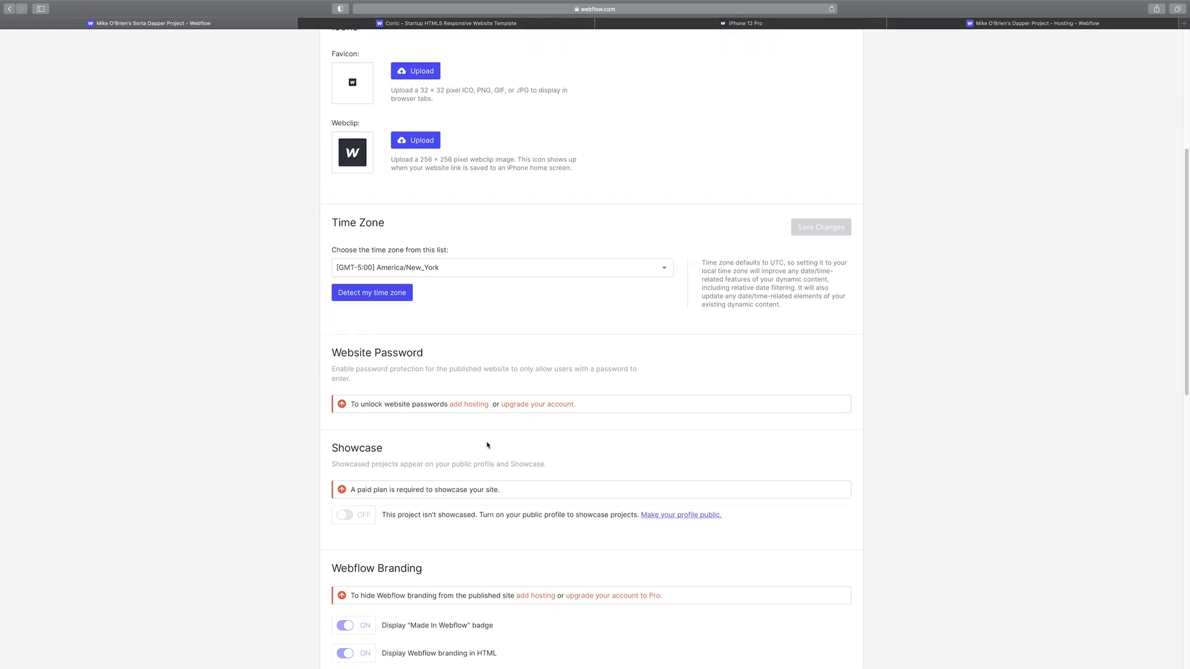
{"action": "scroll", "coordinate": [414, 482], "scroll_direction": "down", "scroll_amount": 10}
{"action": "scroll", "coordinate": [434, 485], "scroll_direction": "up", "scroll_amount": 15}
{"action": "scroll", "coordinate": [495, 480], "scroll_direction": "down", "scroll_amount": 20}
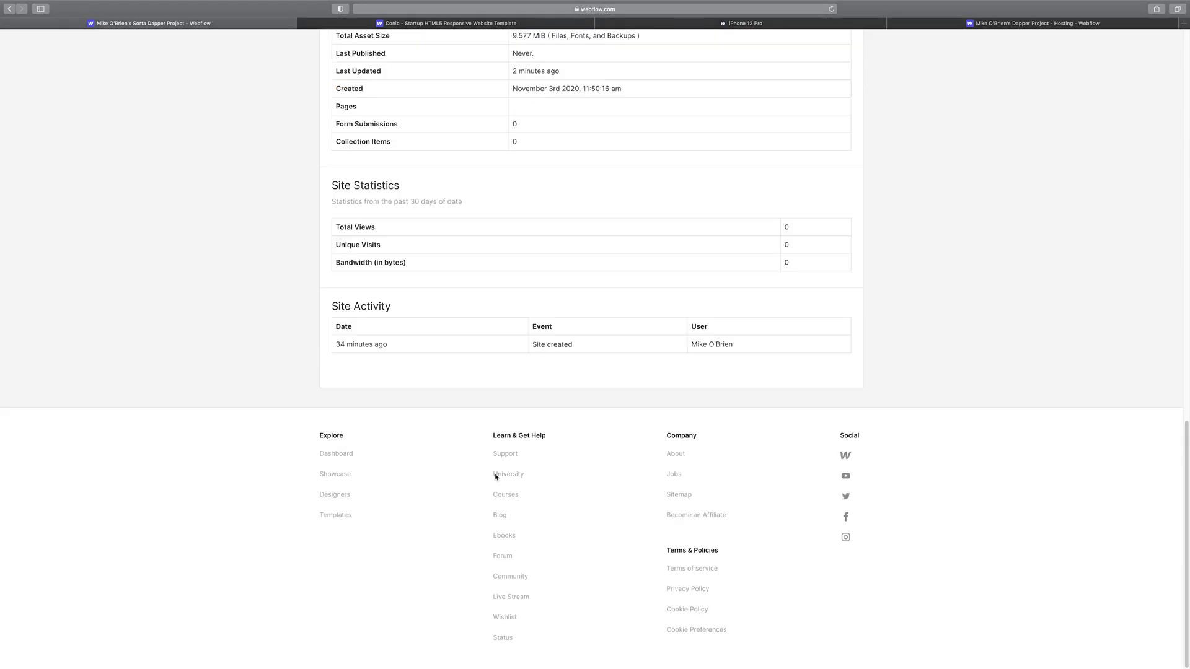
{"action": "scroll", "coordinate": [498, 472], "scroll_direction": "up", "scroll_amount": 15}
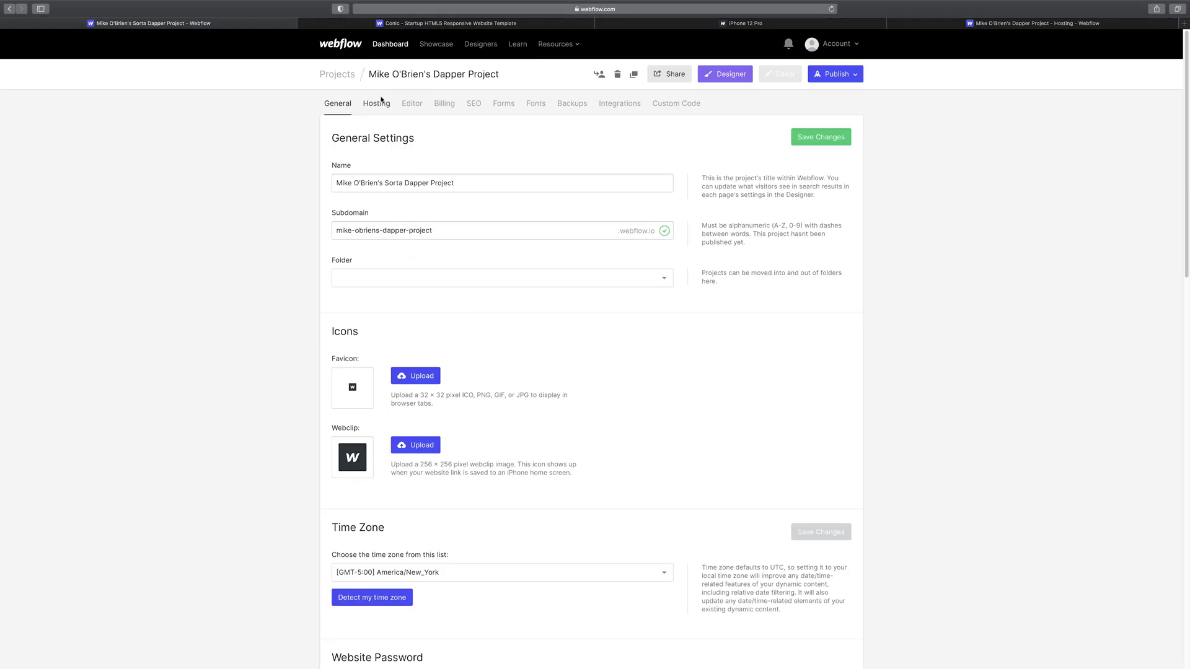
{"action": "left_click", "coordinate": [475, 109]}
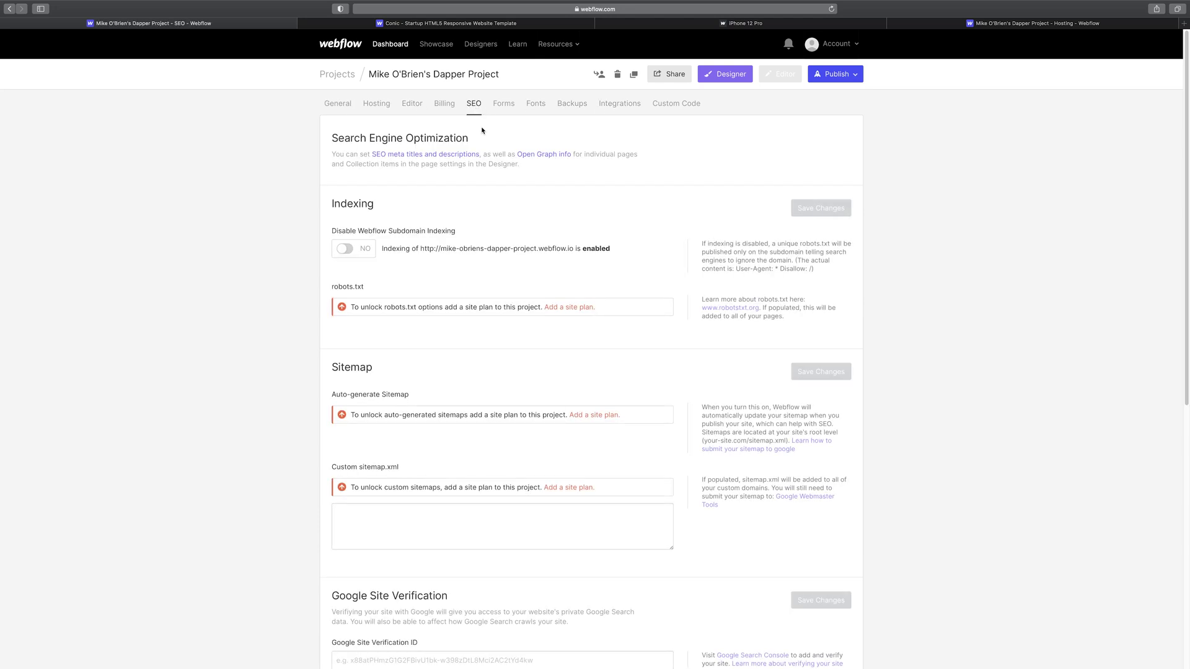
- Review the SEO settings, then switch to the Hosting site plans
{"action": "scroll", "coordinate": [476, 260], "scroll_direction": "down", "scroll_amount": 5}
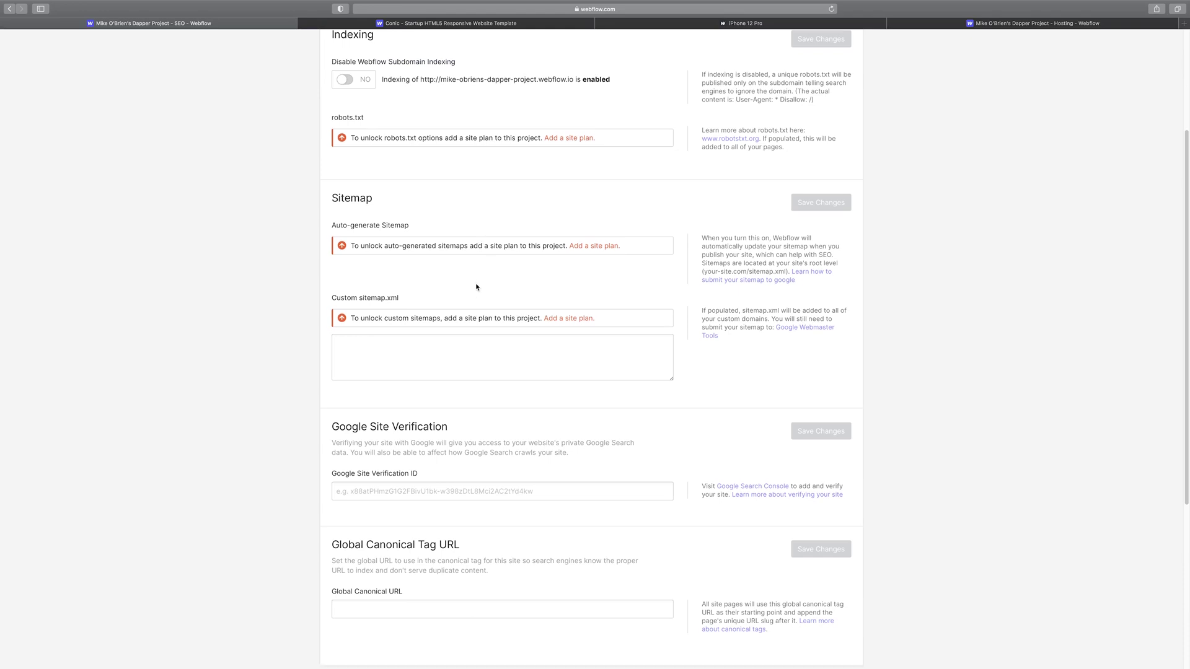
{"action": "scroll", "coordinate": [478, 287], "scroll_direction": "down", "scroll_amount": 2}
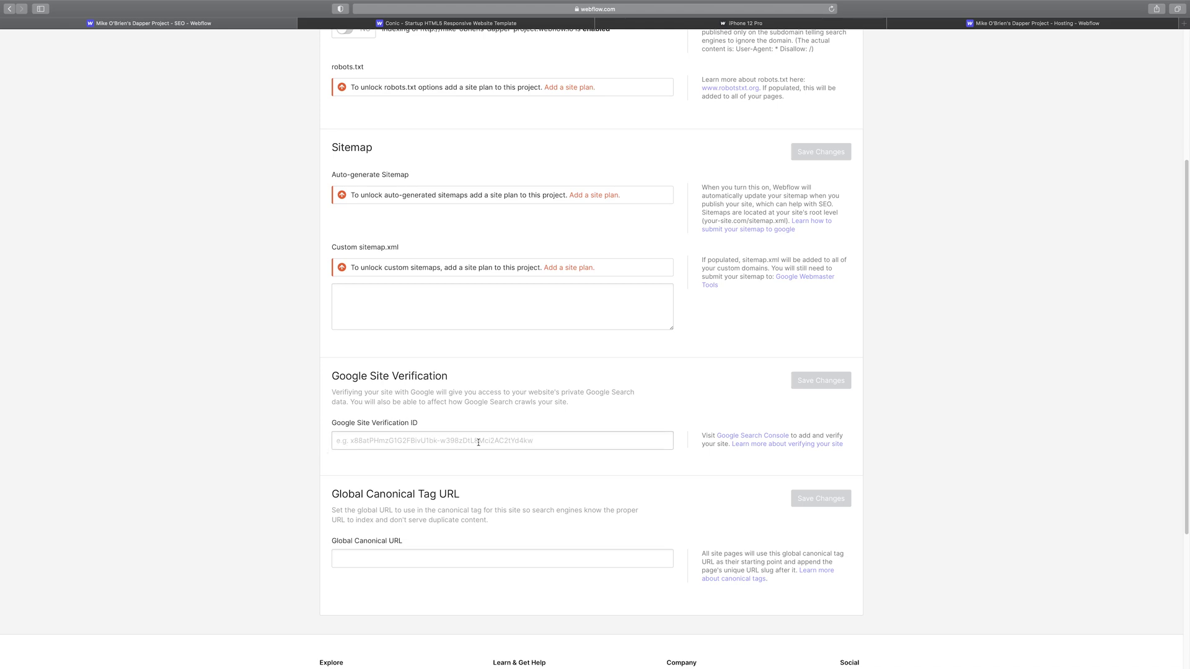
{"action": "scroll", "coordinate": [478, 442], "scroll_direction": "up", "scroll_amount": 4}
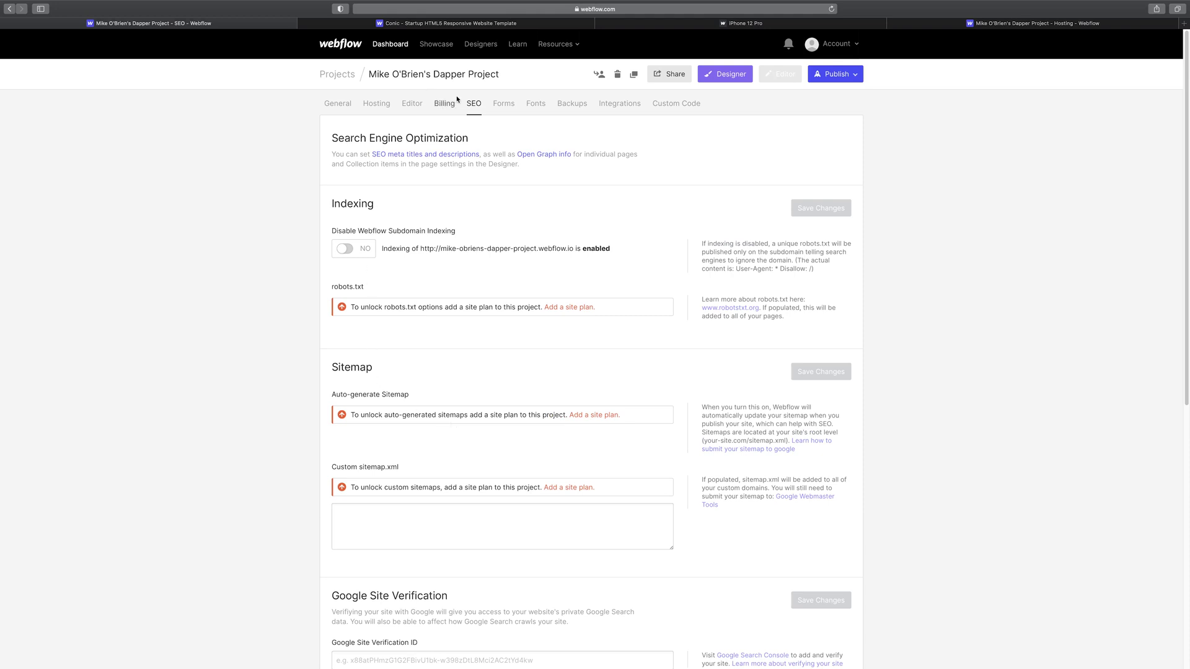
{"action": "scroll", "coordinate": [494, 515], "scroll_direction": "down", "scroll_amount": 5}
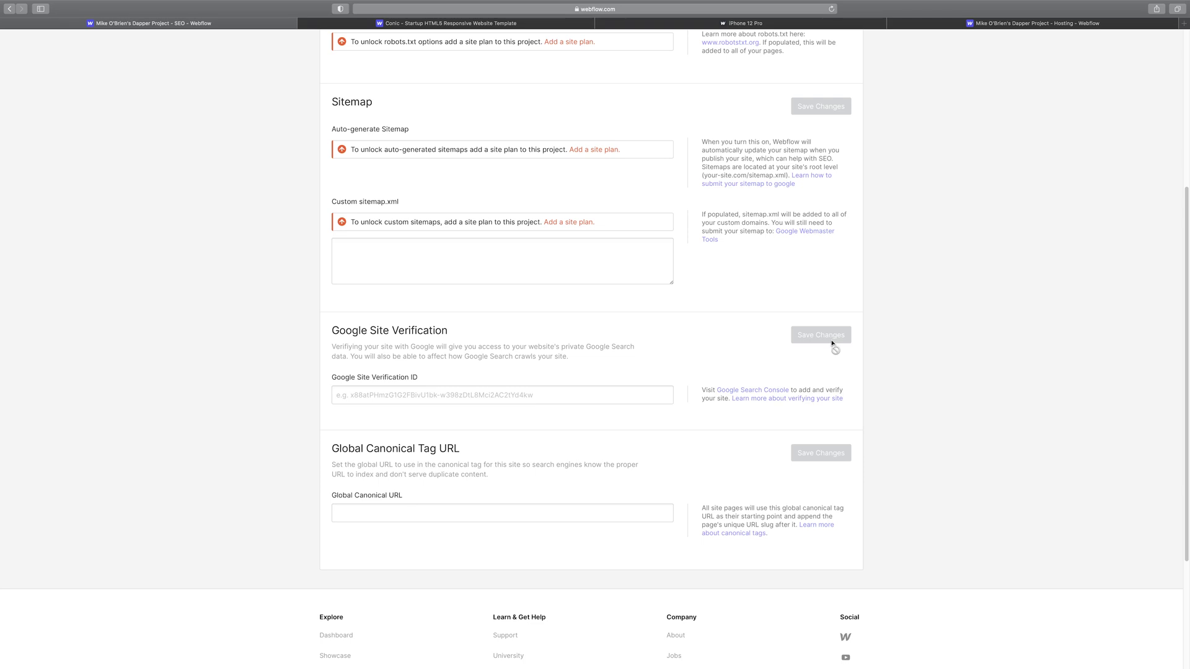
{"action": "scroll", "coordinate": [584, 384], "scroll_direction": "up", "scroll_amount": 3}
{"action": "scroll", "coordinate": [582, 383], "scroll_direction": "down", "scroll_amount": 1}
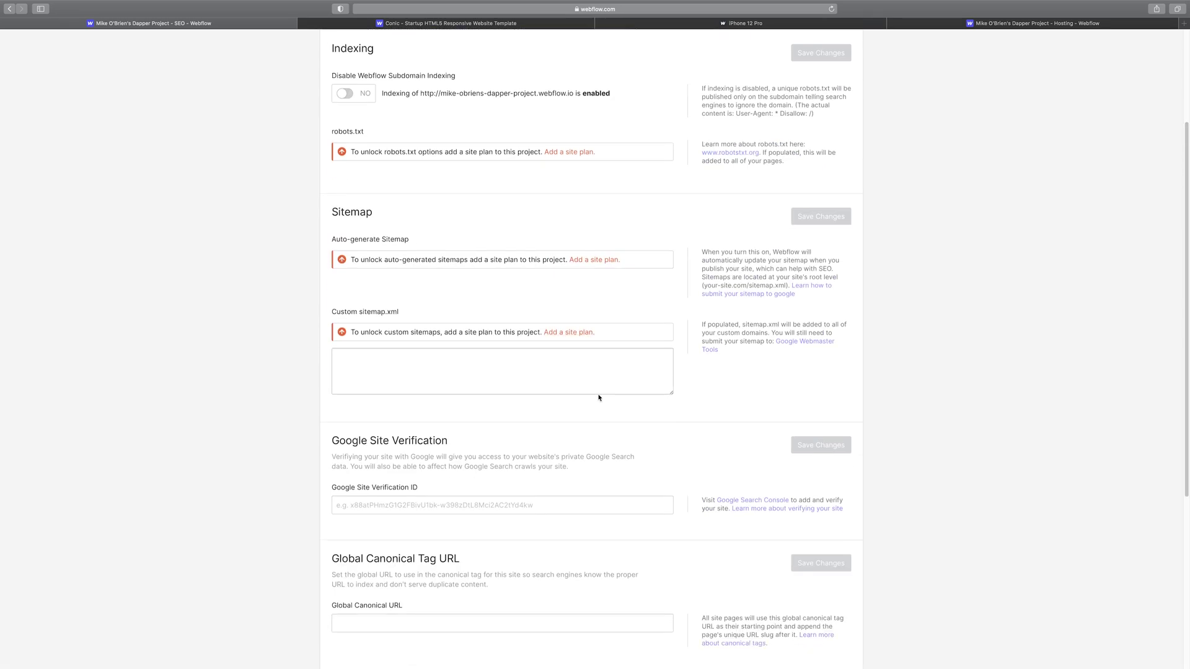
{"action": "scroll", "coordinate": [511, 410], "scroll_direction": "up", "scroll_amount": 3}
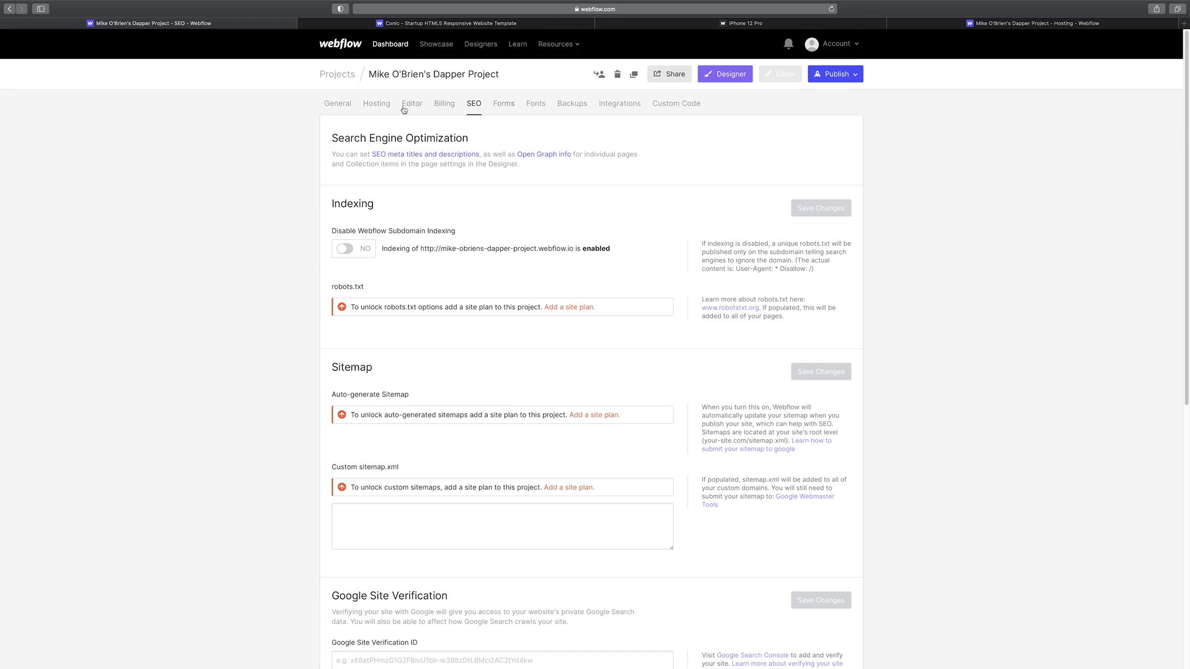
{"action": "left_click", "coordinate": [384, 108]}
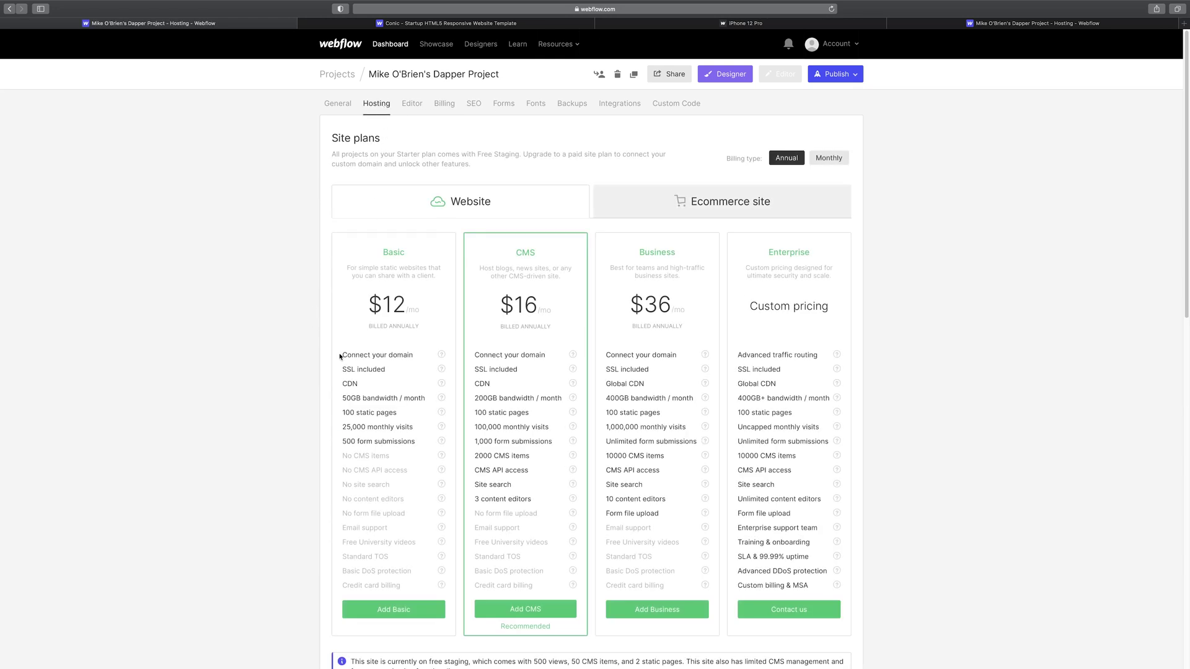
- Visit the Editor and Billing tabs, ending on the Forms notification settings
{"action": "scroll", "coordinate": [778, 354], "scroll_direction": "down", "scroll_amount": 5}
{"action": "scroll", "coordinate": [781, 354], "scroll_direction": "up", "scroll_amount": 3}
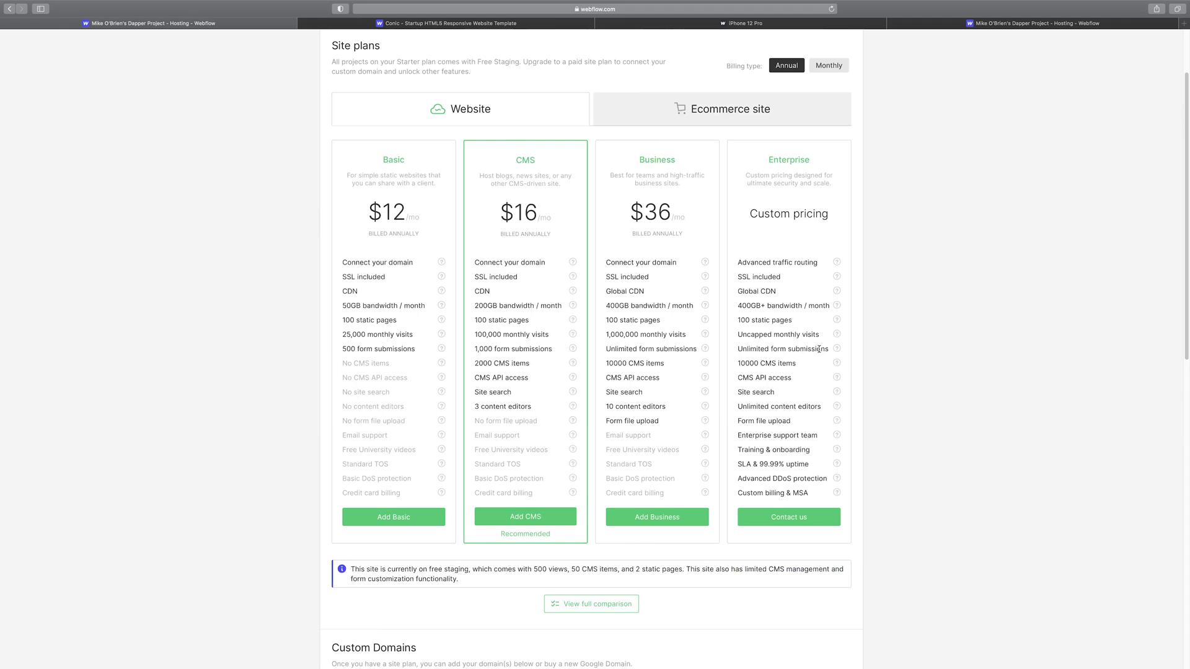
{"action": "scroll", "coordinate": [817, 354], "scroll_direction": "down", "scroll_amount": 15}
{"action": "scroll", "coordinate": [821, 352], "scroll_direction": "up", "scroll_amount": 15}
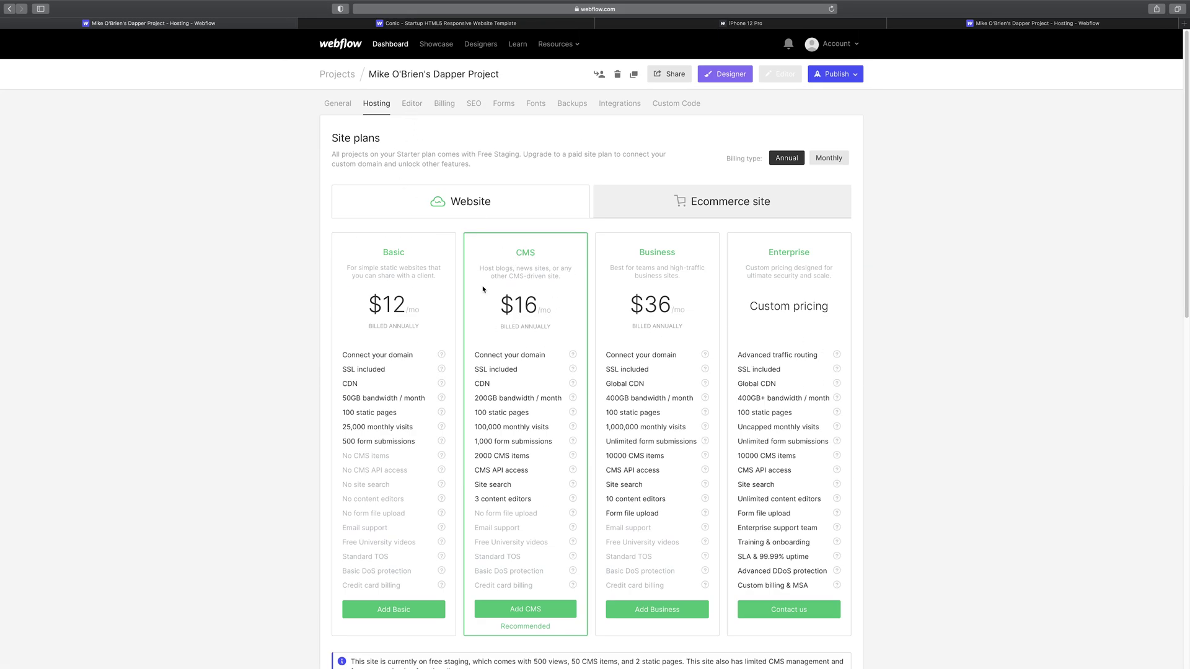
{"action": "left_click", "coordinate": [412, 104]}
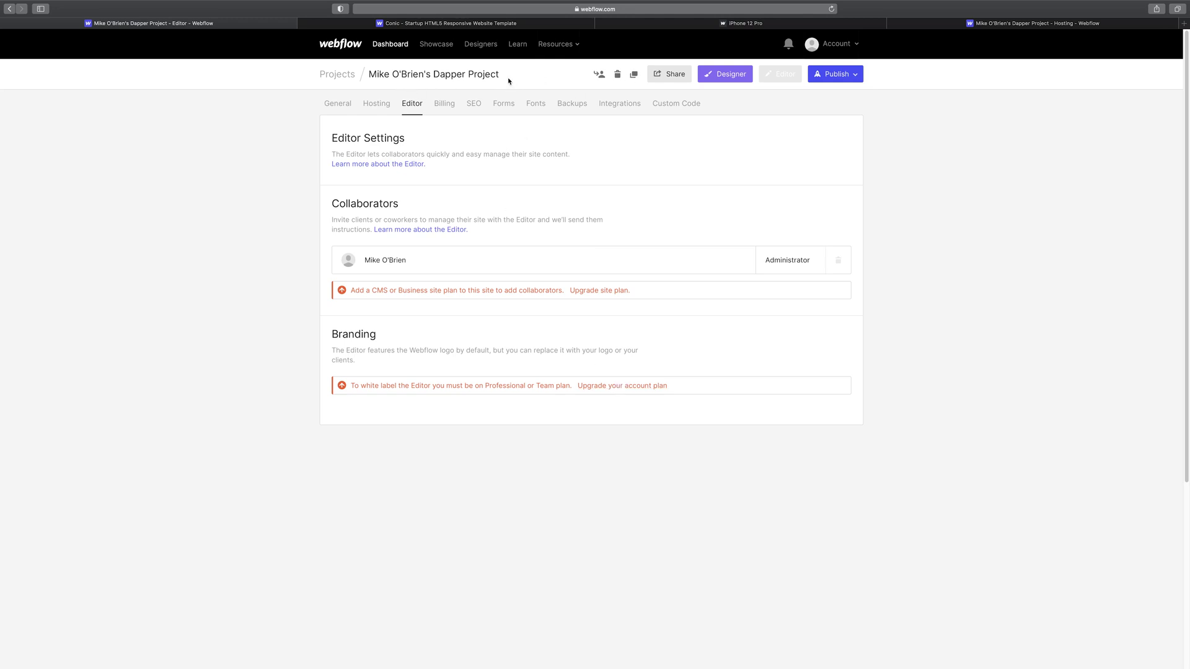
{"action": "left_click", "coordinate": [445, 105]}
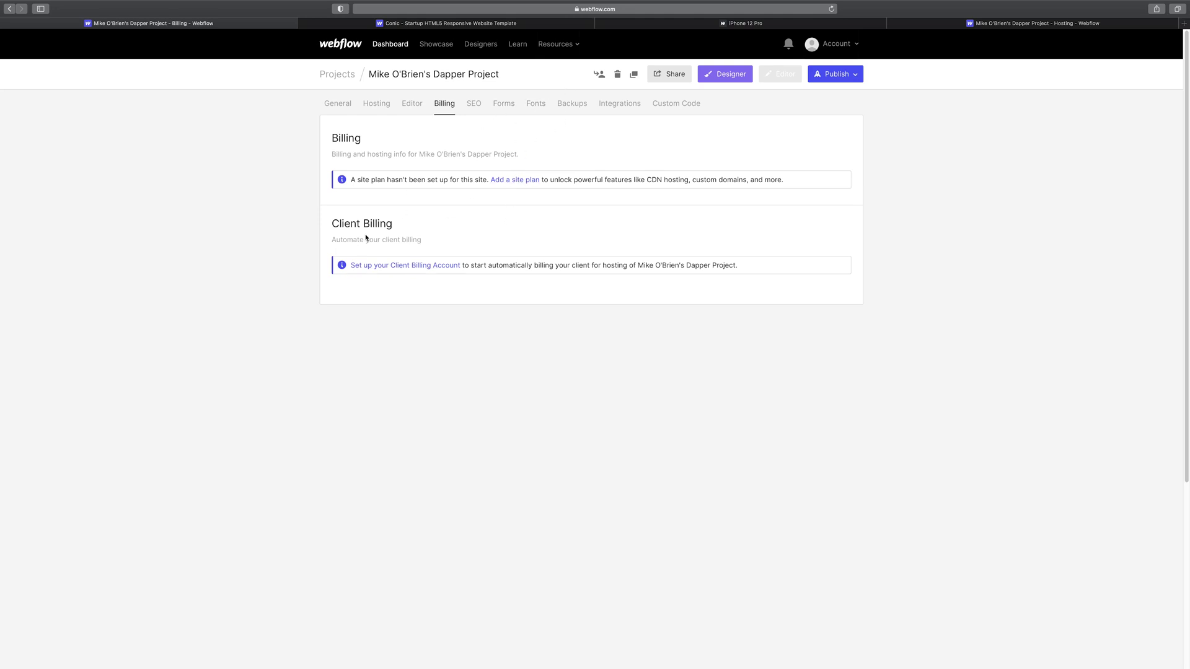
{"action": "left_click", "coordinate": [503, 103]}
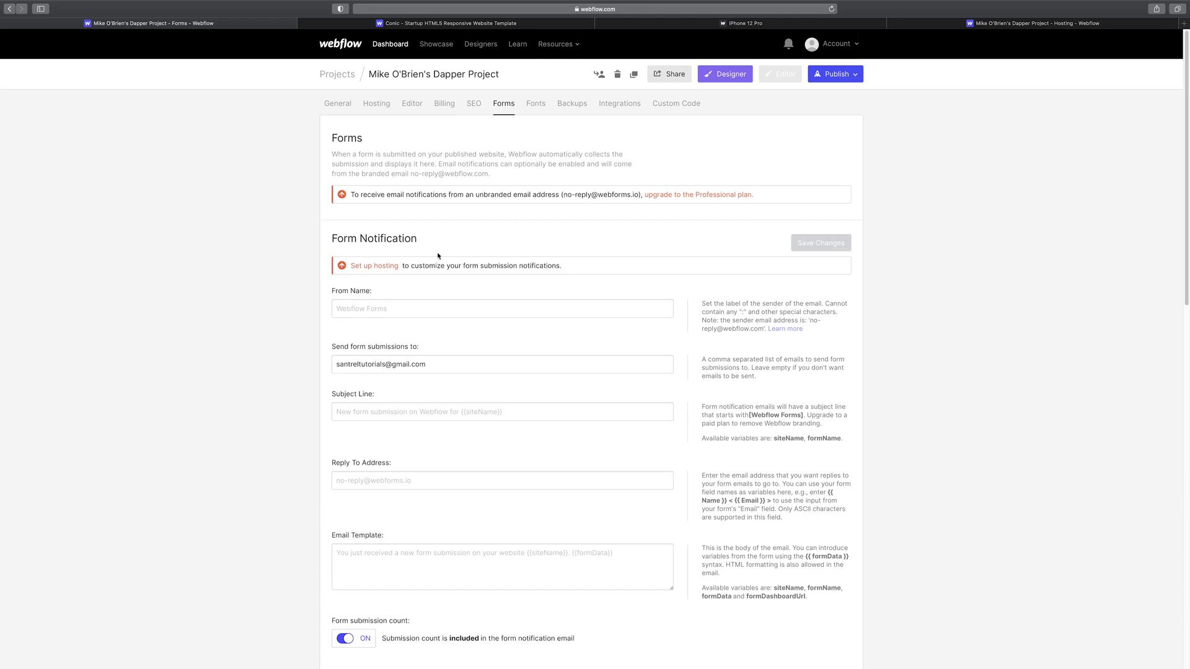
- Review the form notification options, then switch to the Fonts settings
{"action": "scroll", "coordinate": [260, 297], "scroll_direction": "down", "scroll_amount": 10}
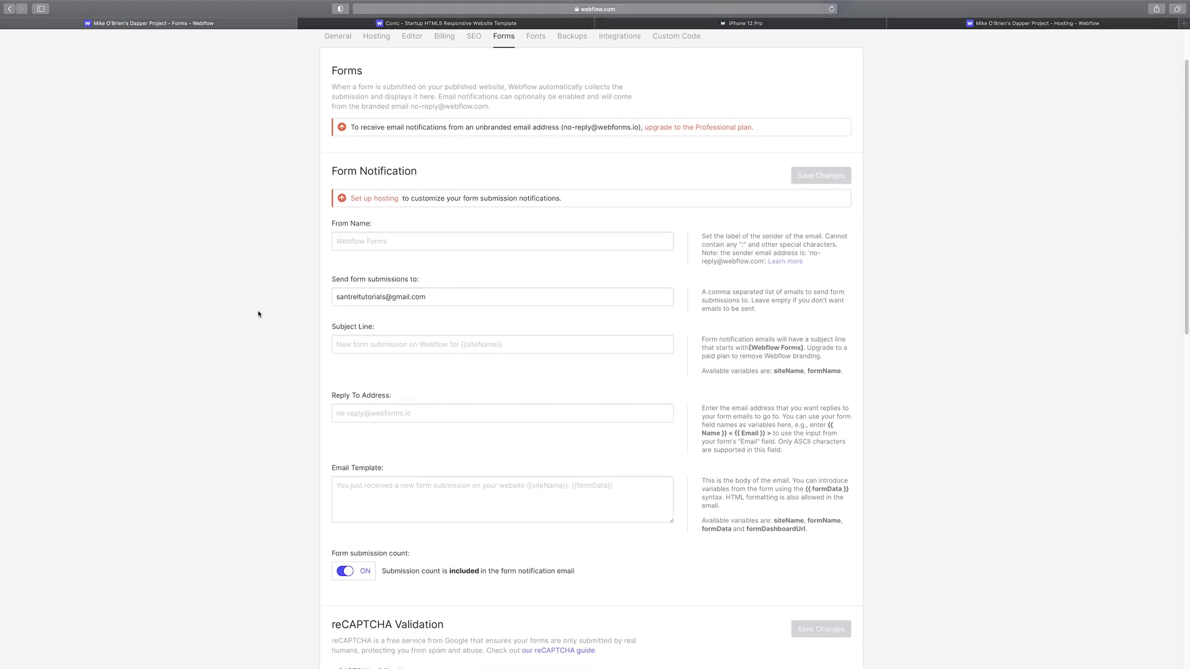
{"action": "scroll", "coordinate": [256, 315], "scroll_direction": "down", "scroll_amount": 6}
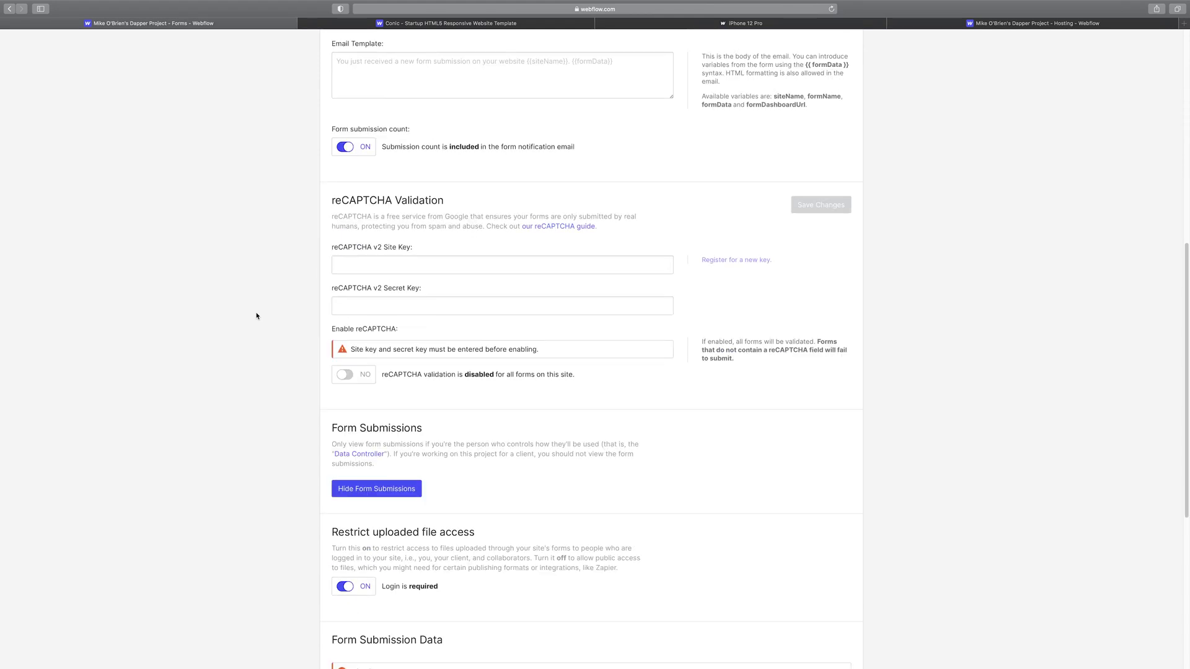
{"action": "scroll", "coordinate": [257, 314], "scroll_direction": "up", "scroll_amount": 15}
{"action": "scroll", "coordinate": [253, 309], "scroll_direction": "down", "scroll_amount": 1}
{"action": "scroll", "coordinate": [252, 308], "scroll_direction": "down", "scroll_amount": 12}
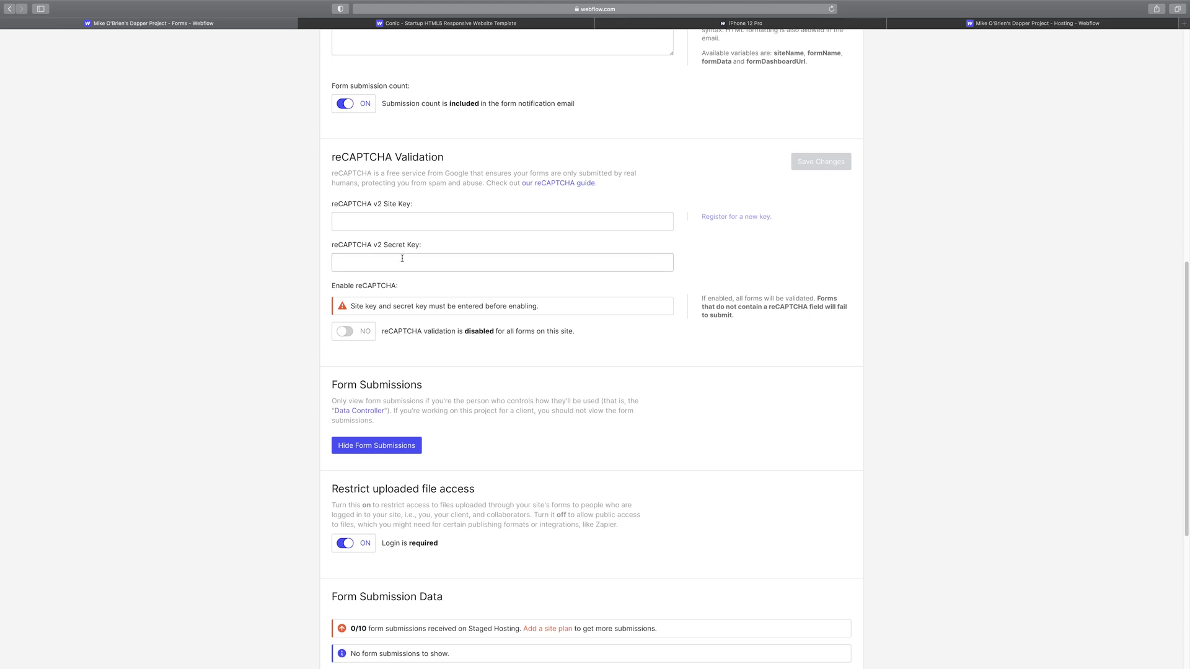
{"action": "scroll", "coordinate": [425, 260], "scroll_direction": "up", "scroll_amount": 10}
{"action": "scroll", "coordinate": [450, 372], "scroll_direction": "down", "scroll_amount": 7}
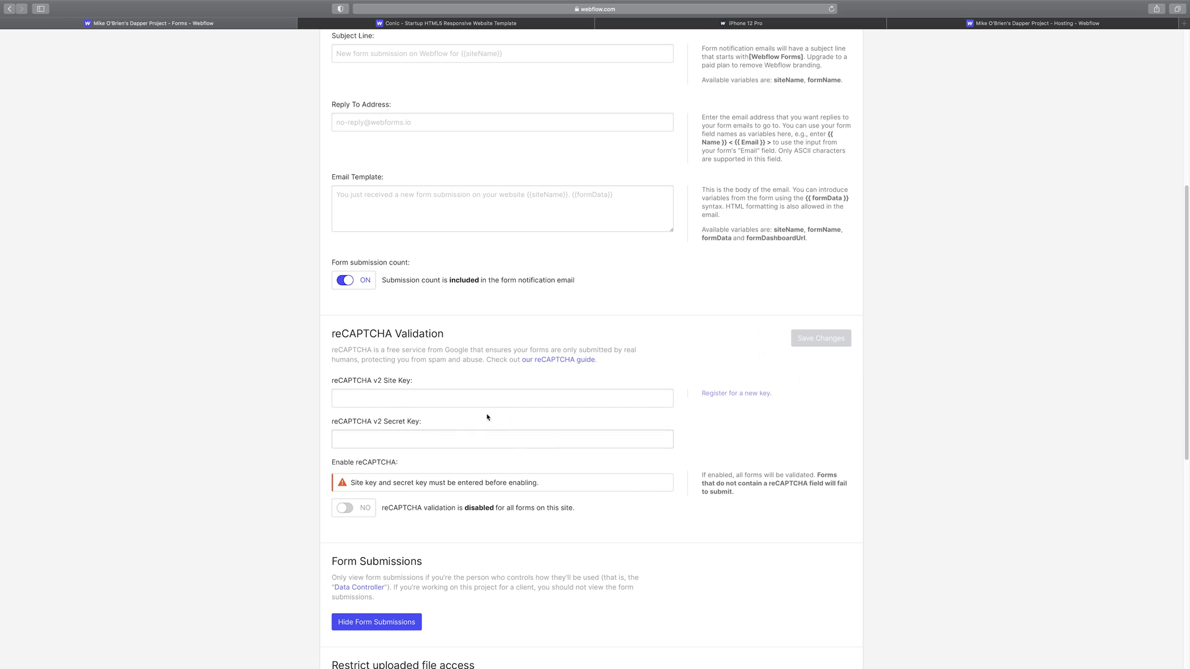
{"action": "scroll", "coordinate": [437, 397], "scroll_direction": "up", "scroll_amount": 7}
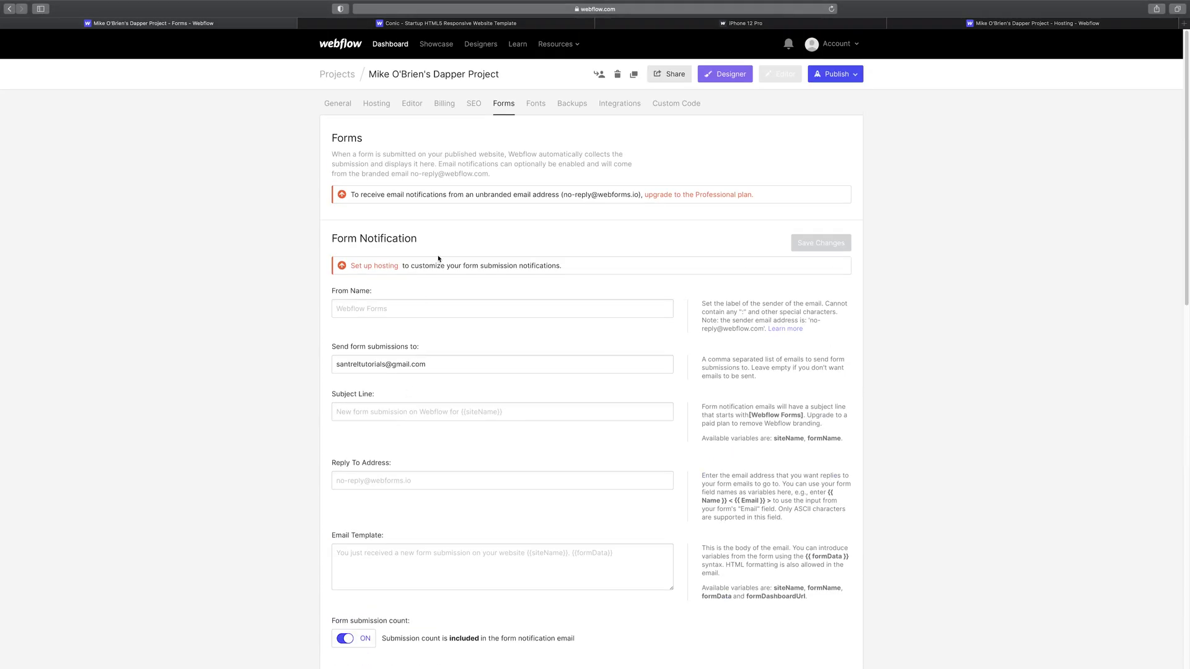
{"action": "left_click", "coordinate": [534, 107]}
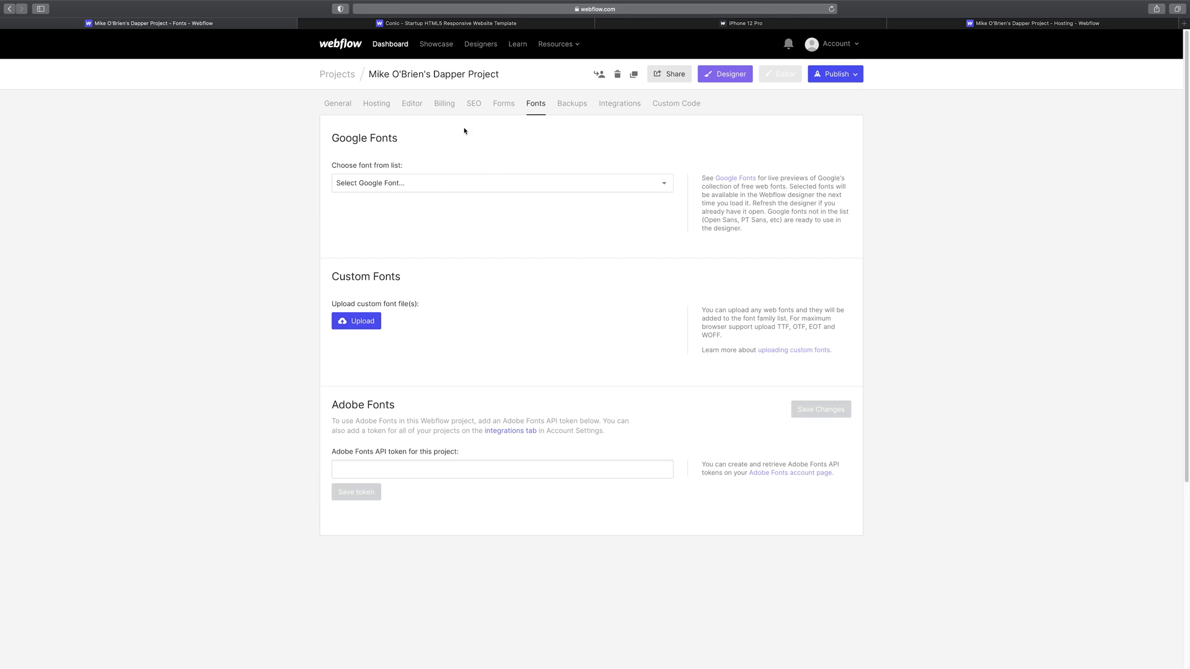
- Browse the Google Fonts list and close it without adding a font
{"action": "left_click", "coordinate": [456, 184]}
{"action": "scroll", "coordinate": [506, 510], "scroll_direction": "down", "scroll_amount": 5}
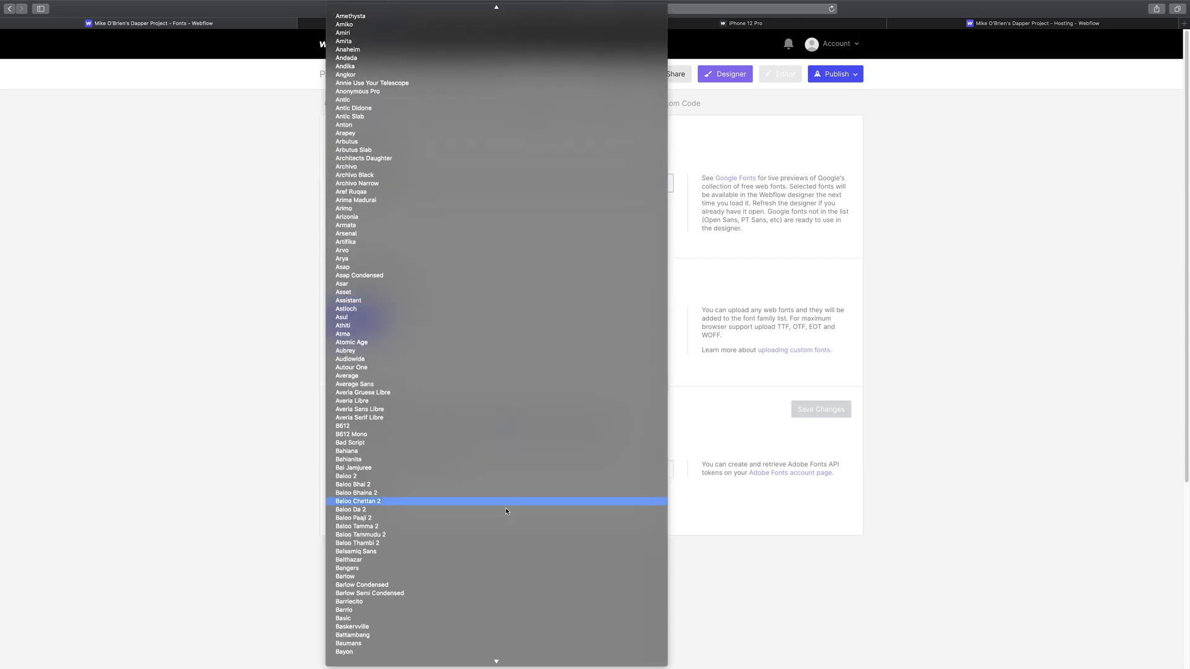
{"action": "scroll", "coordinate": [521, 343], "scroll_direction": "down", "scroll_amount": 20}
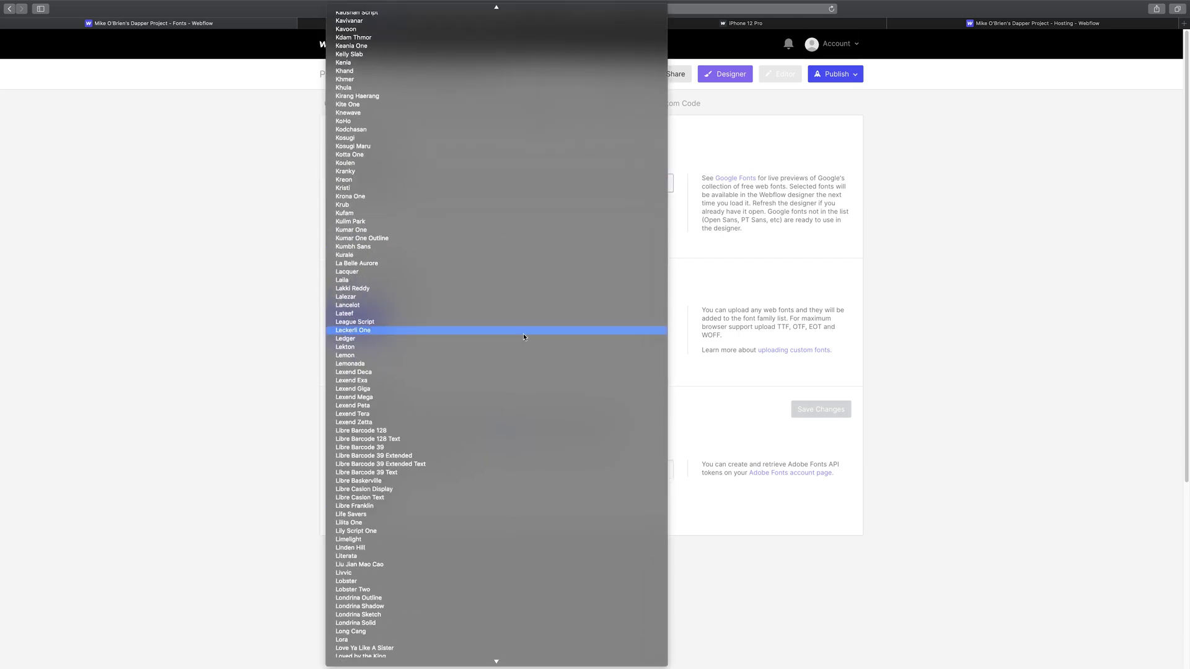
{"action": "scroll", "coordinate": [523, 335], "scroll_direction": "down", "scroll_amount": 20}
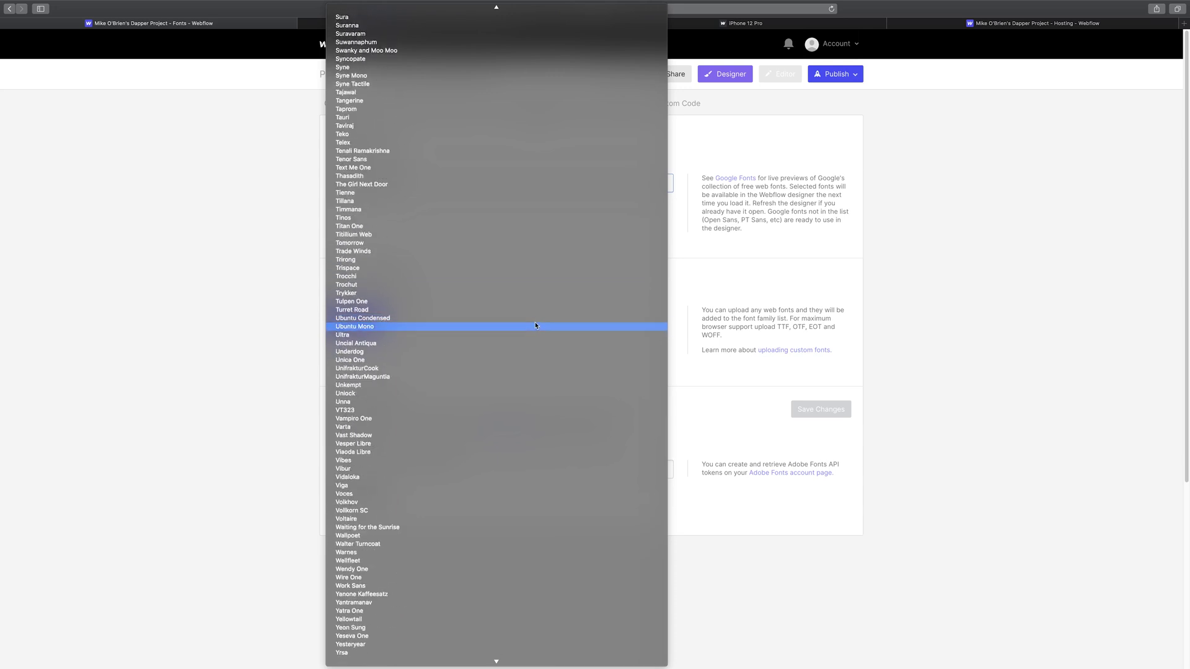
{"action": "scroll", "coordinate": [536, 324], "scroll_direction": "down", "scroll_amount": 3}
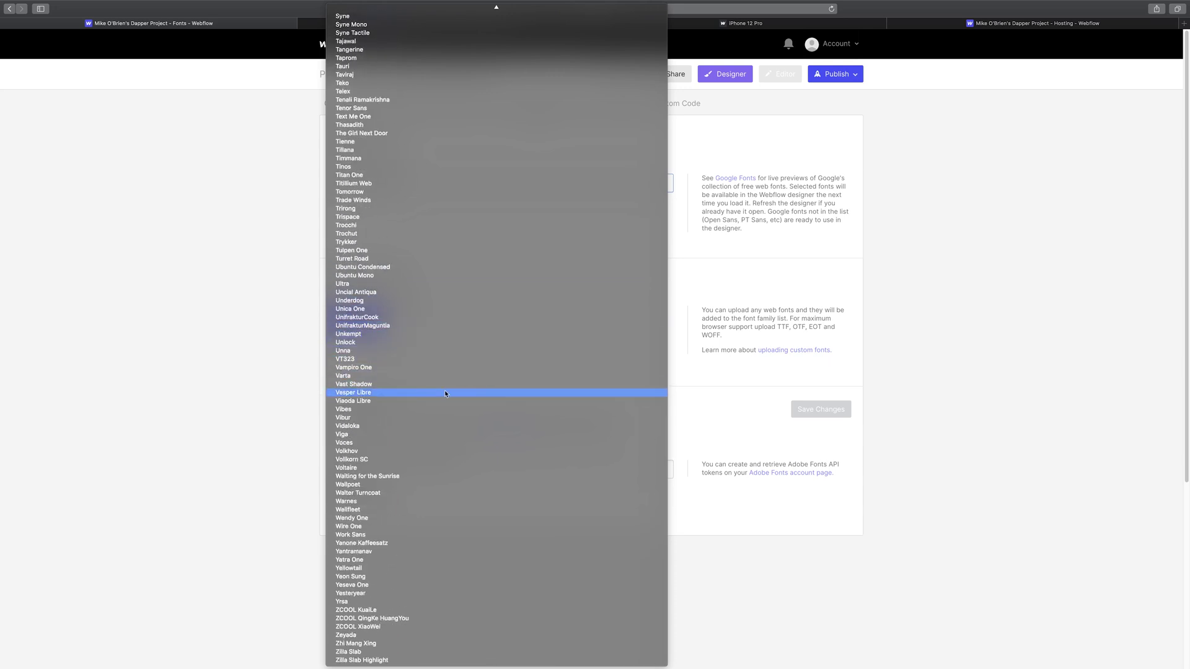
{"action": "left_click", "coordinate": [247, 322]}
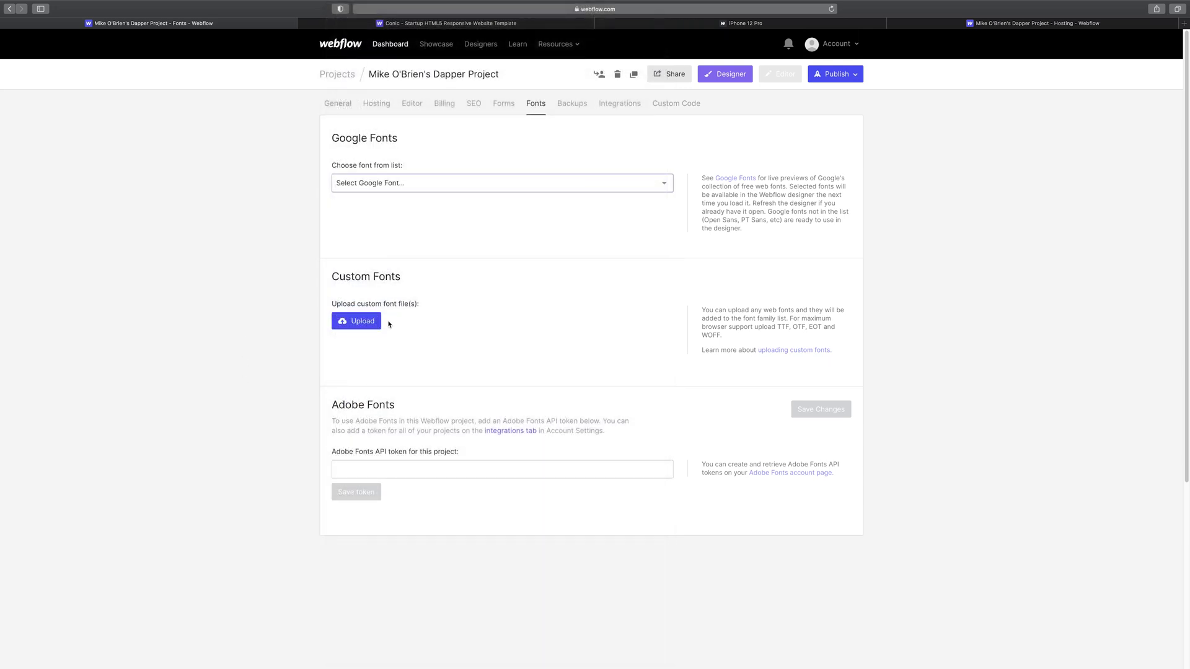
- Inspect the Adobe Fonts token field, then view Backups and the Integrations tab
{"action": "left_click", "coordinate": [365, 472]}
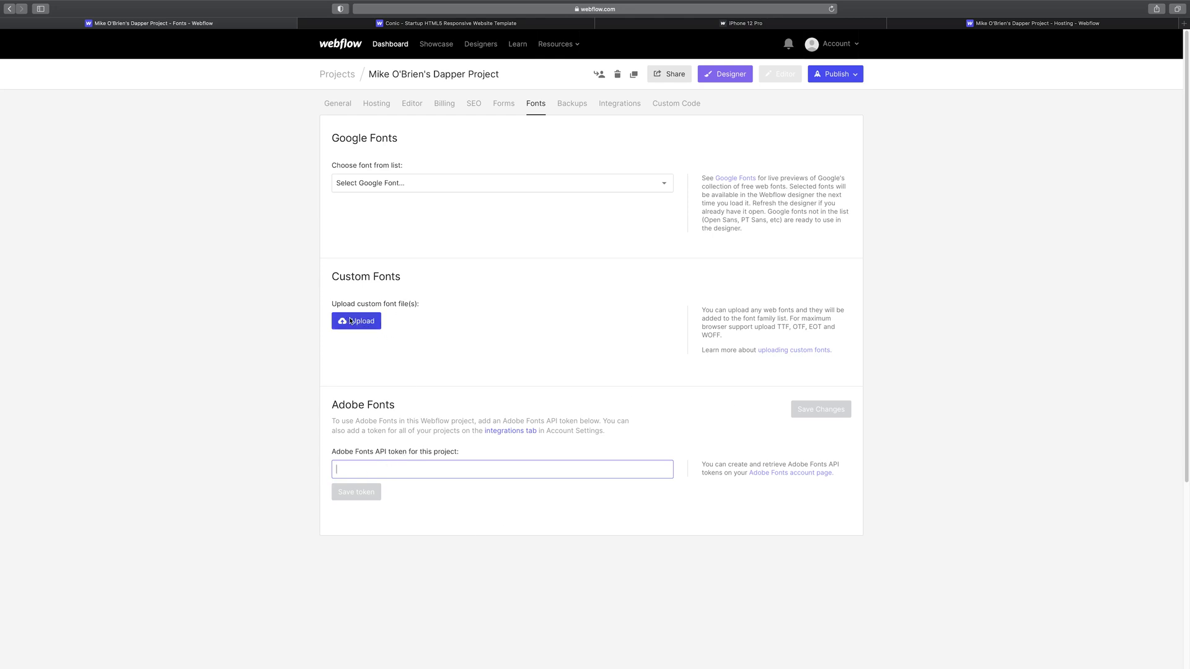
{"action": "left_click_drag", "start_coordinate": [773, 325], "coordinate": [723, 338]}
{"action": "left_click", "coordinate": [773, 334]}
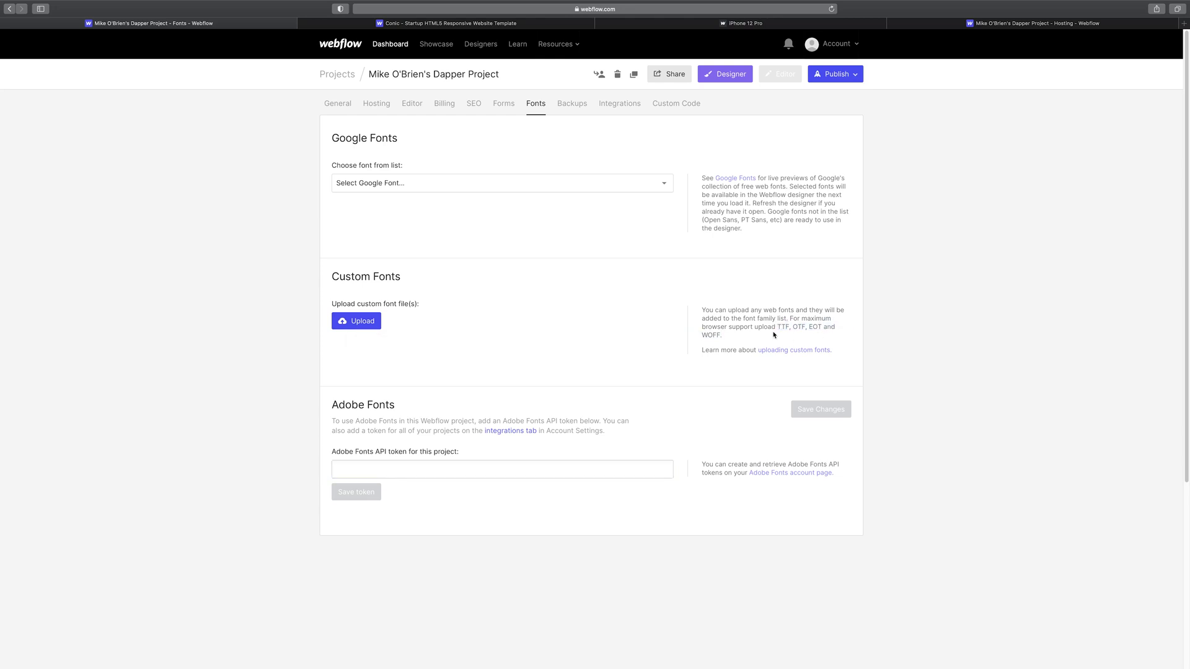
{"action": "left_click", "coordinate": [575, 108]}
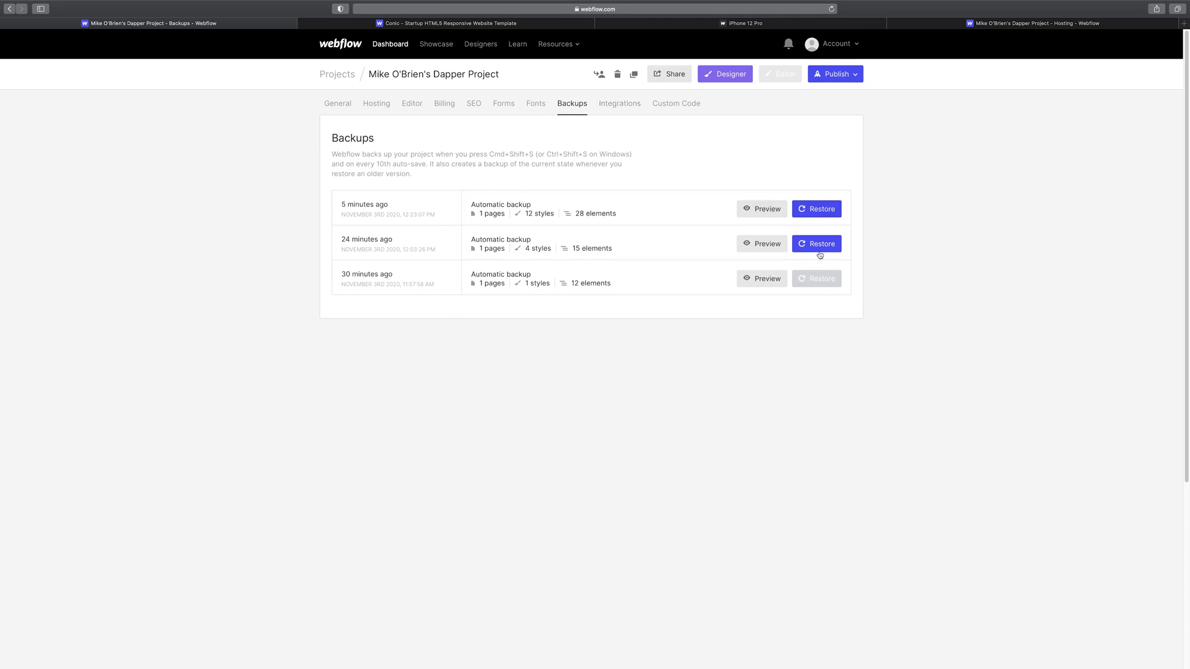
{"action": "left_click", "coordinate": [620, 103]}
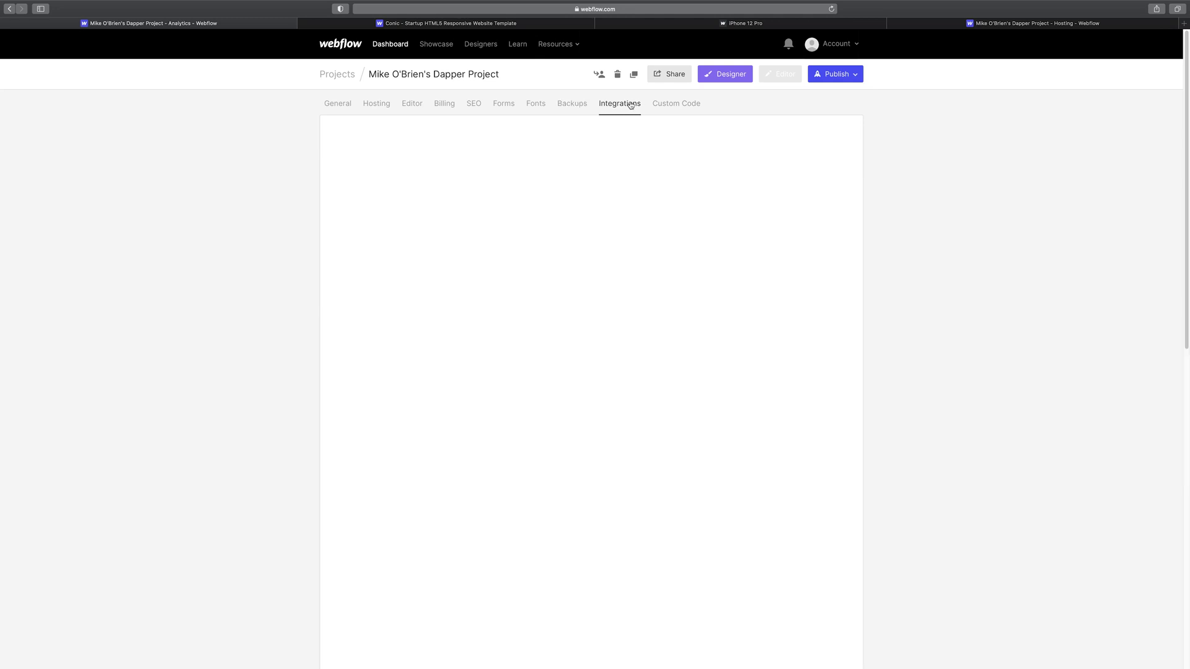
- Glance at the SEO settings, then return to the Integrations tab
{"action": "left_click", "coordinate": [472, 104]}
{"action": "scroll", "coordinate": [605, 371], "scroll_direction": "down", "scroll_amount": 15}
{"action": "scroll", "coordinate": [582, 324], "scroll_direction": "up", "scroll_amount": 8}
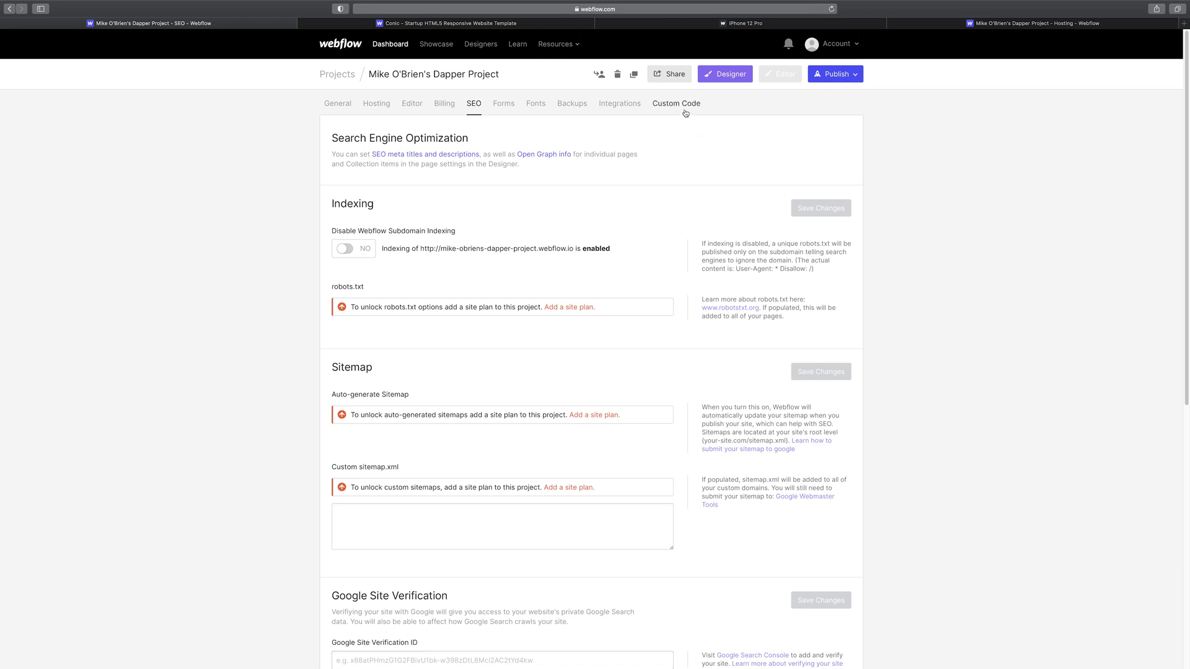
{"action": "left_click", "coordinate": [635, 110]}
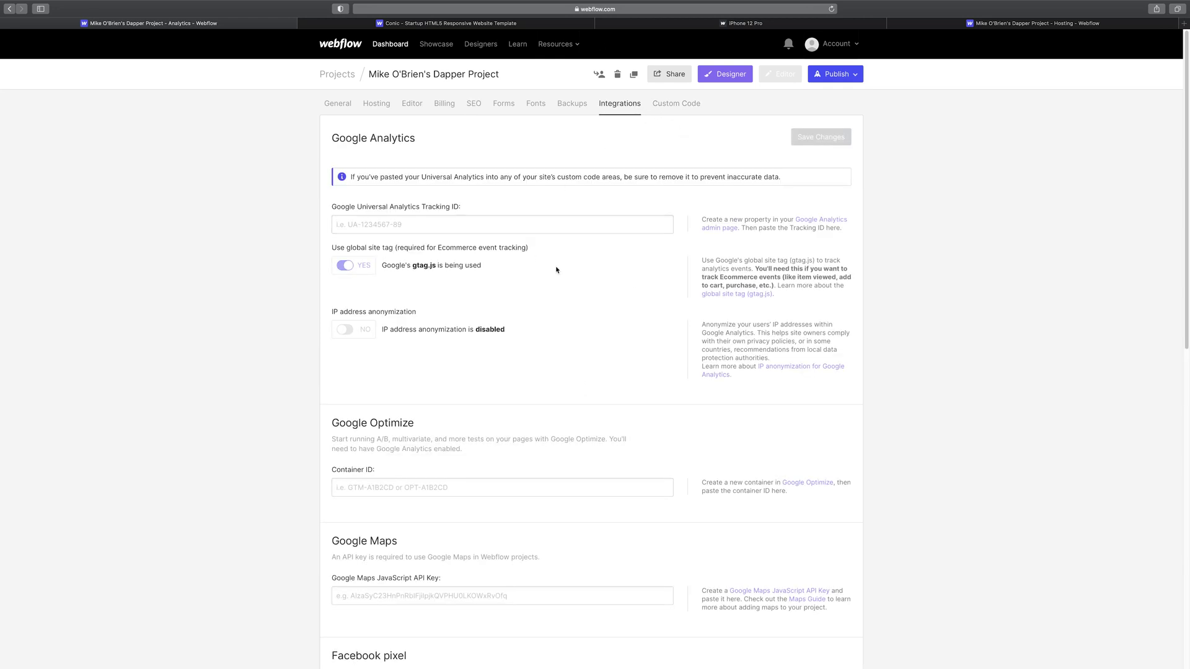
{"action": "scroll", "coordinate": [557, 270], "scroll_direction": "down", "scroll_amount": 12}
{"action": "scroll", "coordinate": [563, 324], "scroll_direction": "up", "scroll_amount": 8}
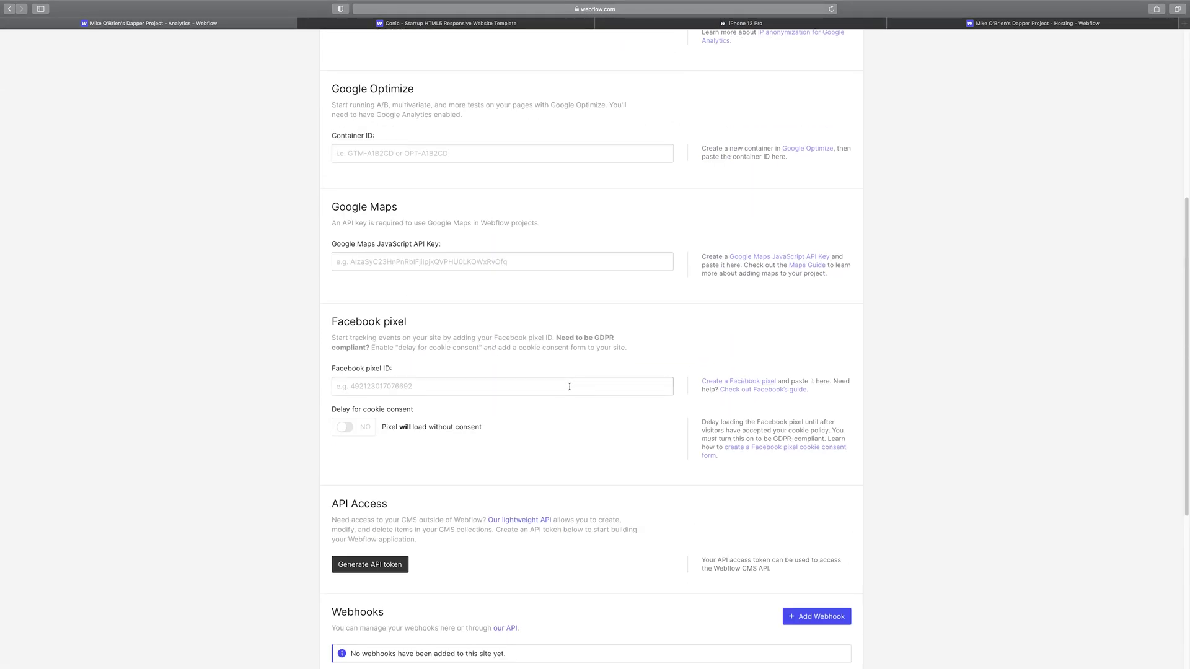
{"action": "scroll", "coordinate": [569, 386], "scroll_direction": "down", "scroll_amount": 2}
{"action": "scroll", "coordinate": [558, 385], "scroll_direction": "up", "scroll_amount": 5}
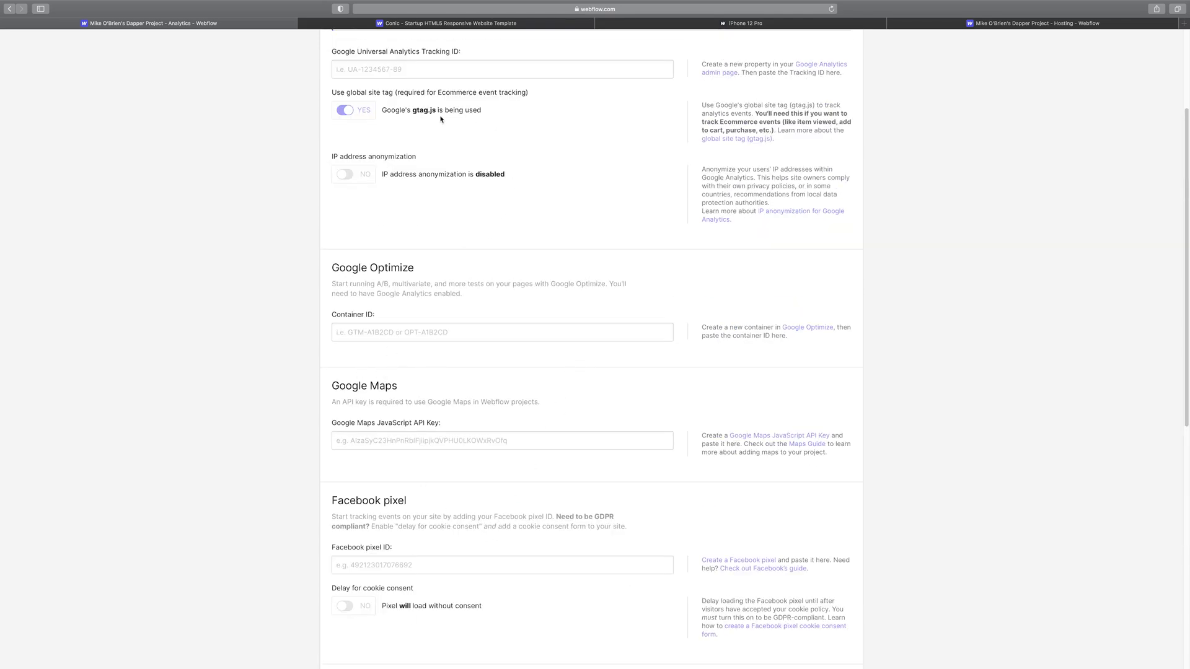
- Review the Integrations options and Custom Code, then return to General settings
{"action": "scroll", "coordinate": [477, 372], "scroll_direction": "up", "scroll_amount": 1}
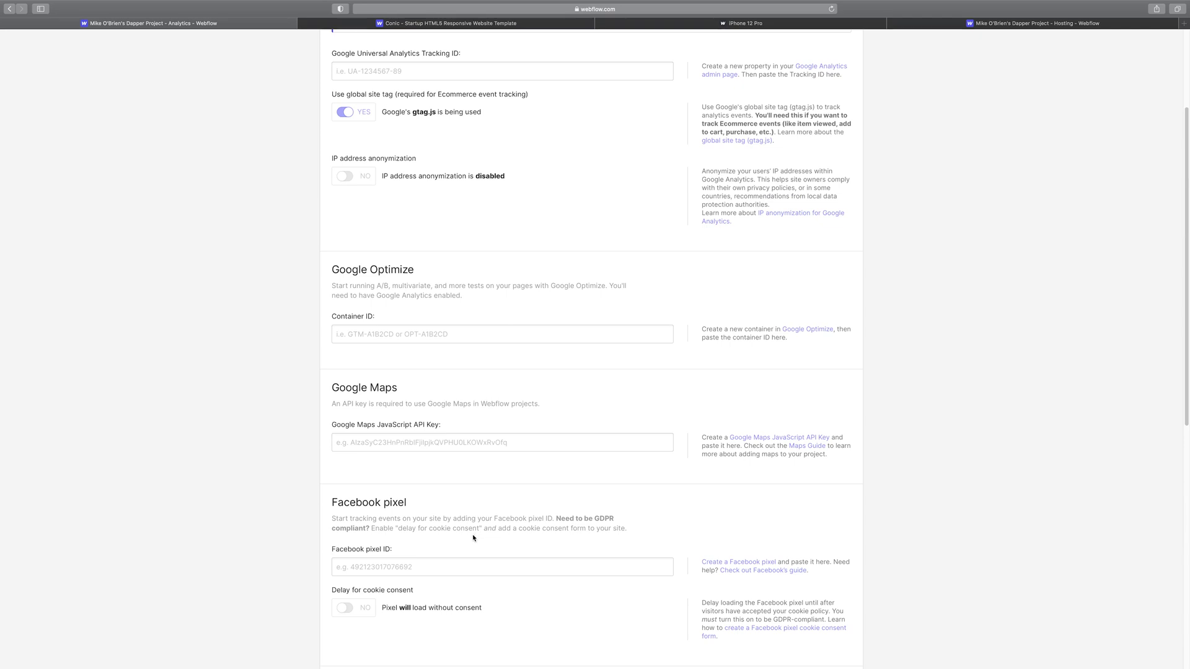
{"action": "scroll", "coordinate": [409, 505], "scroll_direction": "down", "scroll_amount": 3}
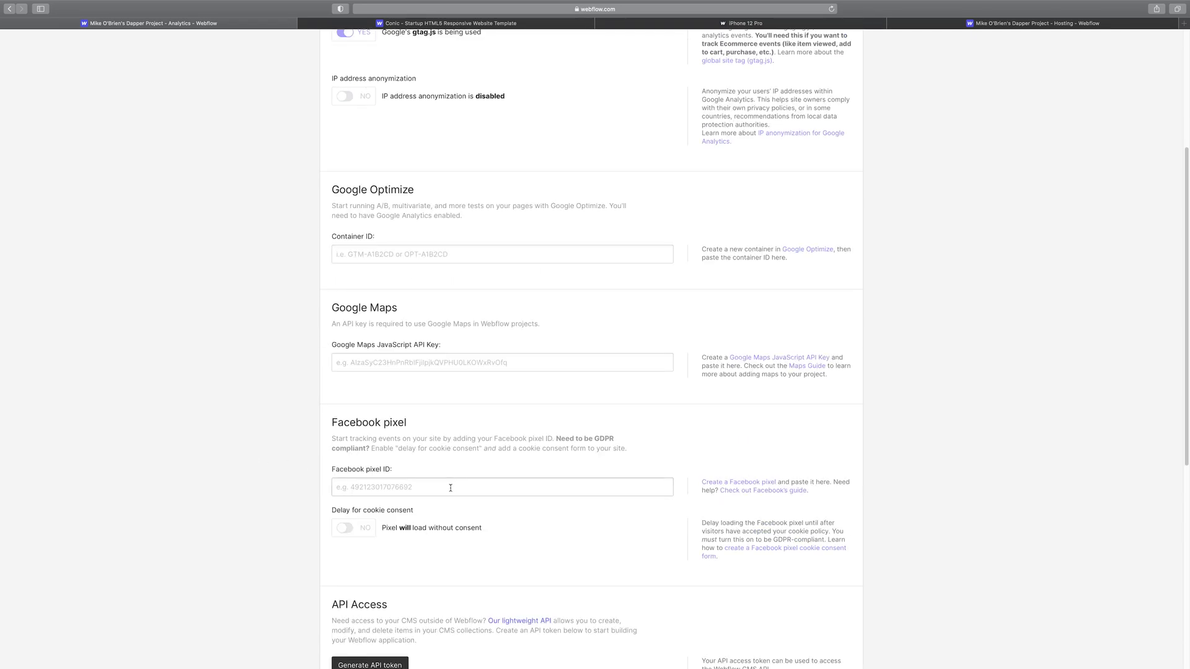
{"action": "scroll", "coordinate": [559, 551], "scroll_direction": "up", "scroll_amount": 5}
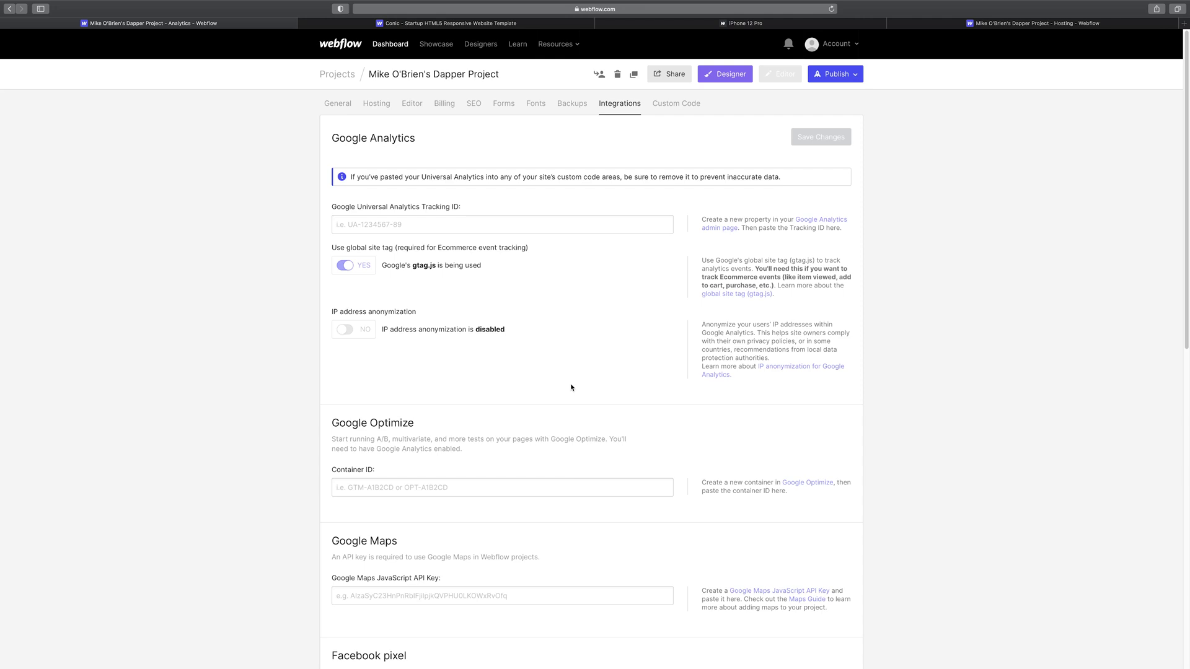
{"action": "scroll", "coordinate": [586, 403], "scroll_direction": "down", "scroll_amount": 5}
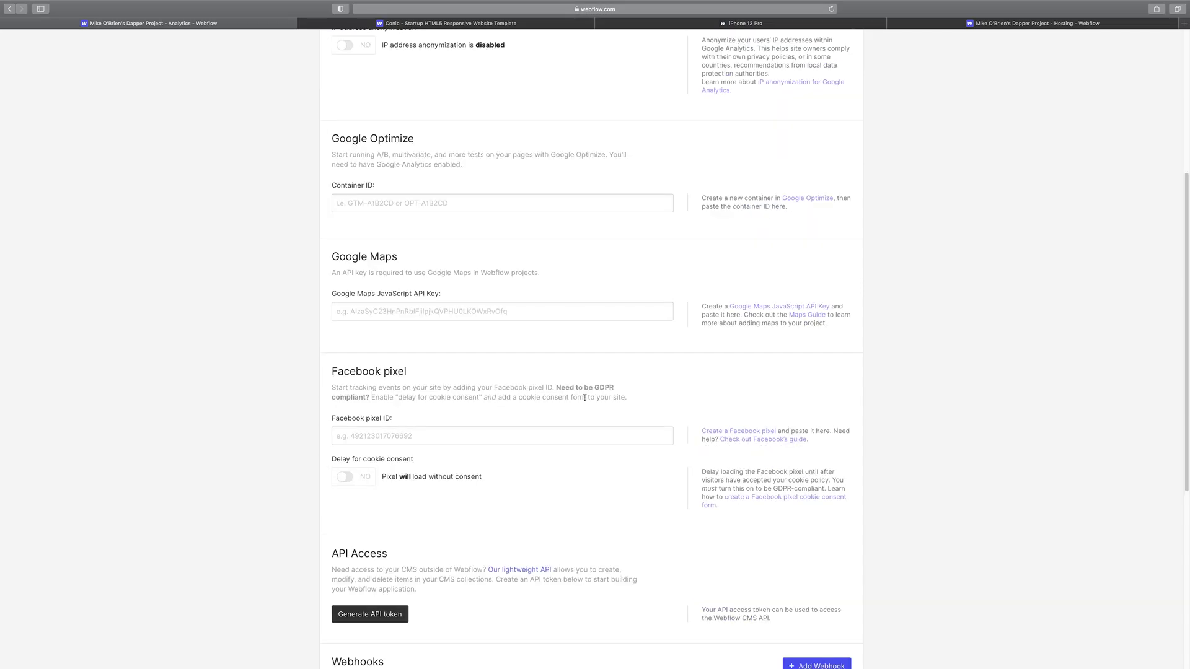
{"action": "scroll", "coordinate": [600, 406], "scroll_direction": "up", "scroll_amount": 5}
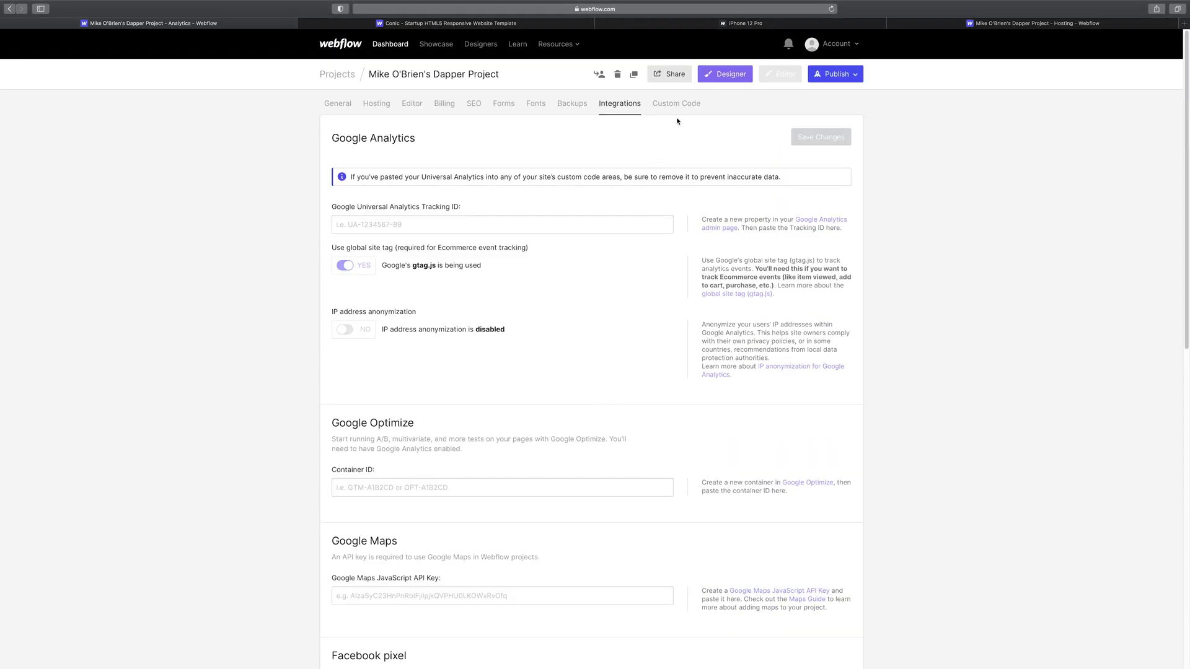
{"action": "left_click", "coordinate": [679, 106]}
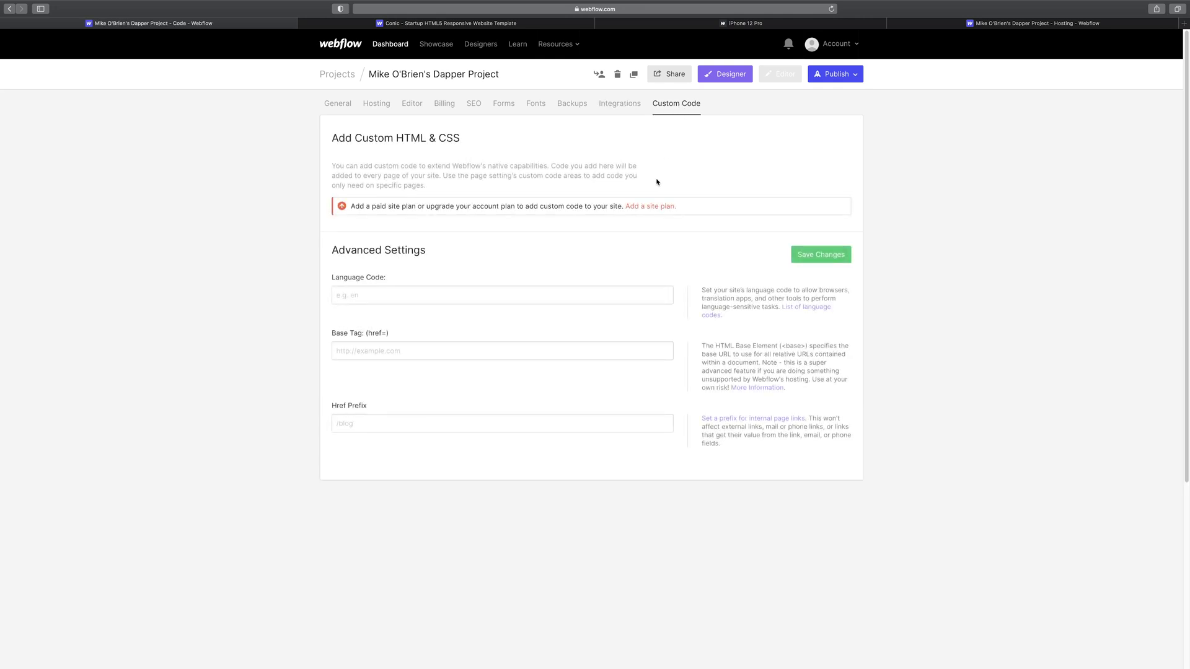
{"action": "left_click", "coordinate": [336, 102]}
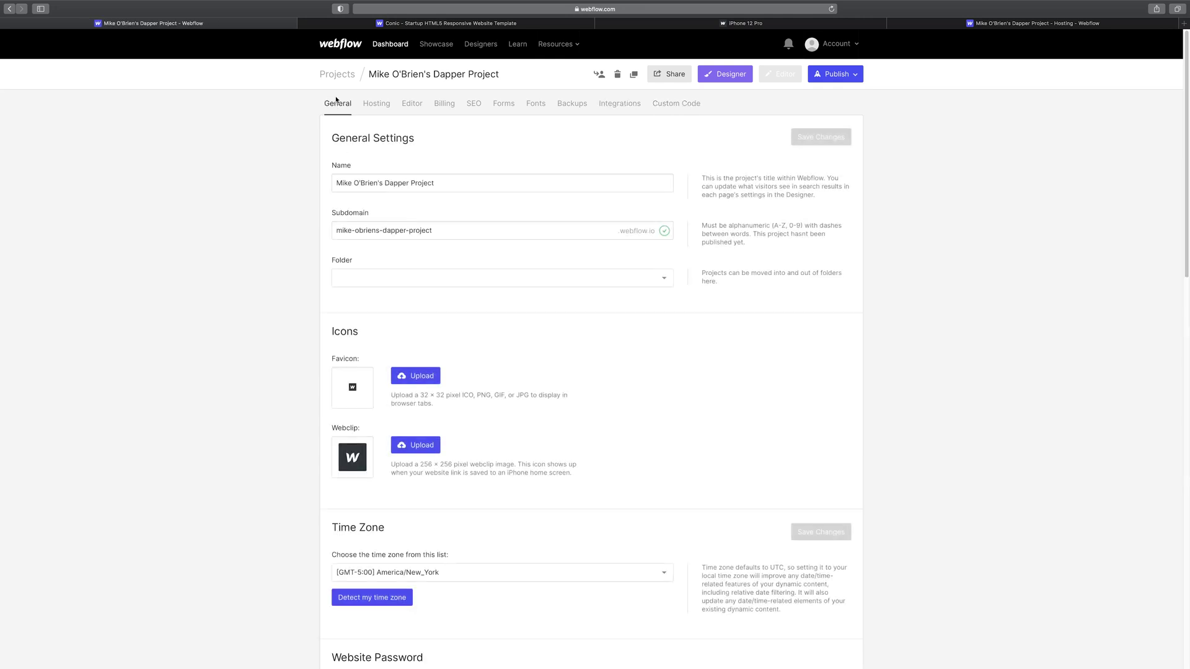
- Go back to the dashboard and begin a new project from the template gallery
{"action": "left_click", "coordinate": [391, 44]}
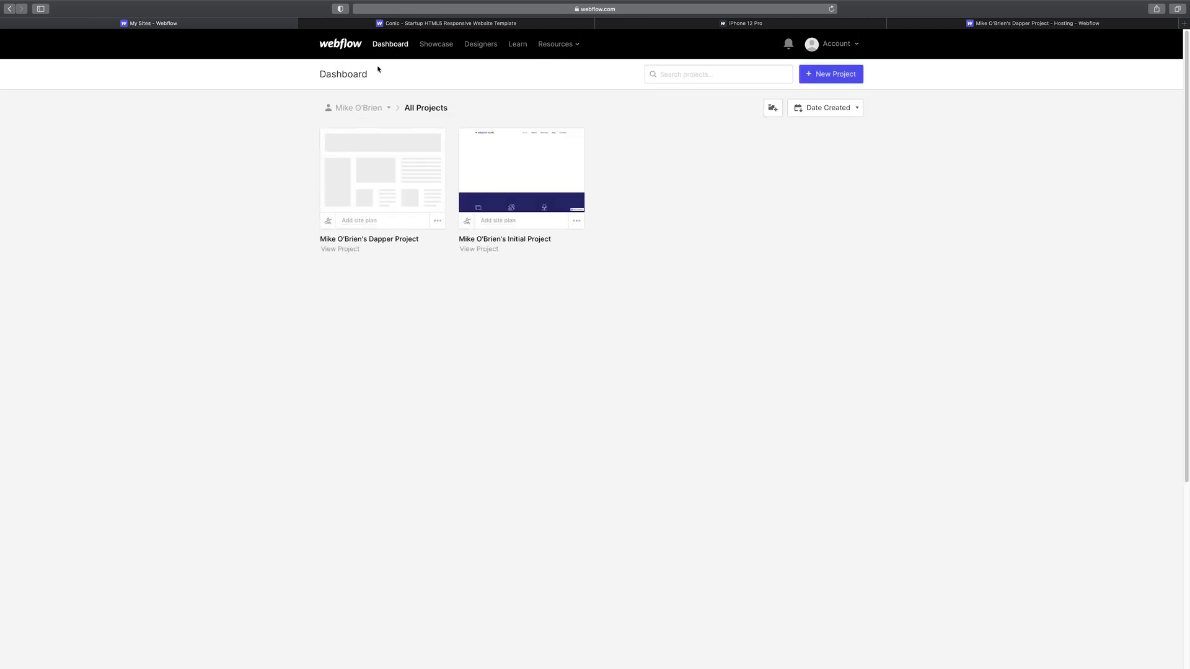
{"action": "left_click", "coordinate": [820, 75]}
{"action": "scroll", "coordinate": [722, 393], "scroll_direction": "down", "scroll_amount": 7}
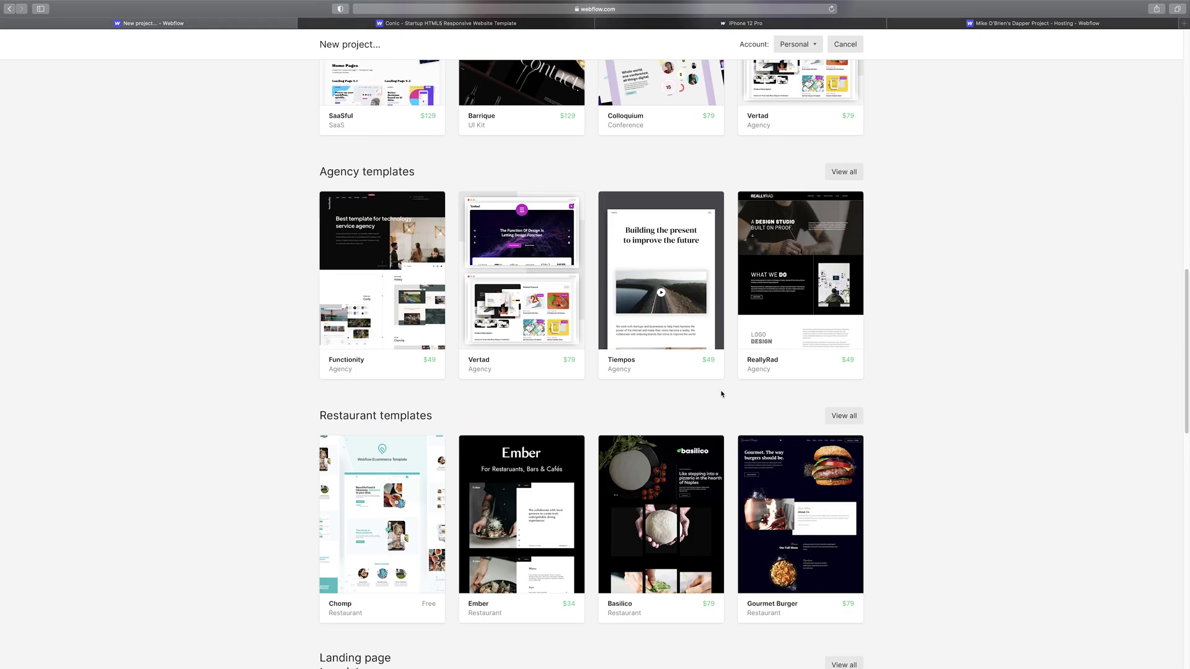
{"action": "scroll", "coordinate": [721, 393], "scroll_direction": "down", "scroll_amount": 10}
{"action": "scroll", "coordinate": [600, 392], "scroll_direction": "up", "scroll_amount": 5}
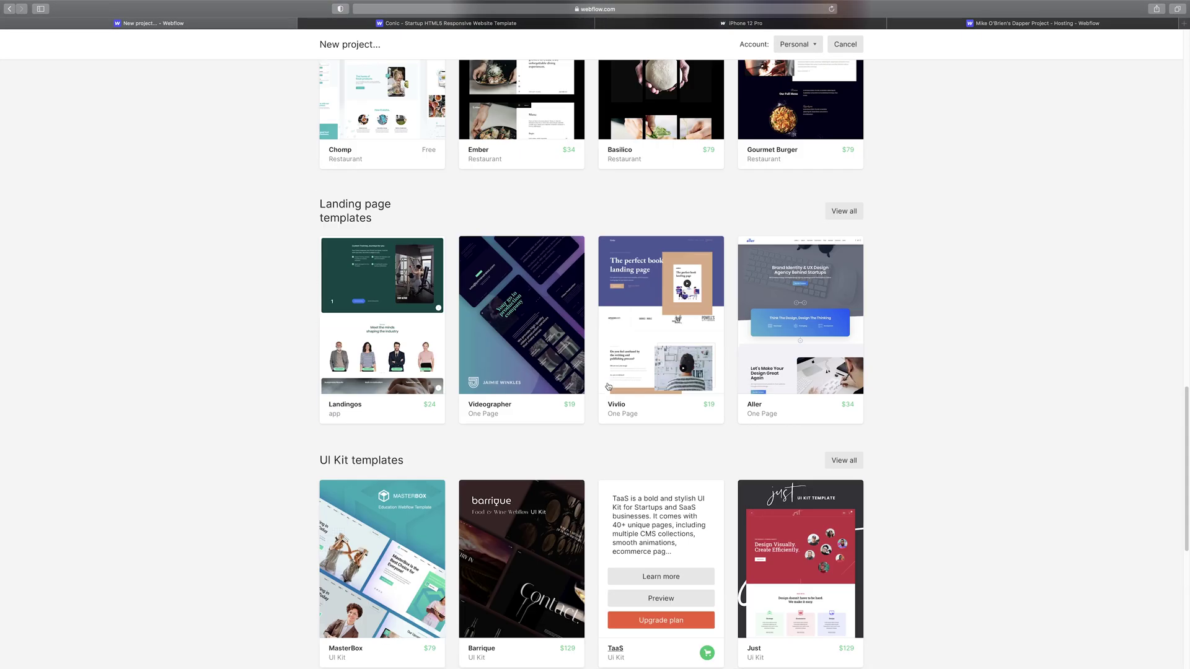
{"action": "scroll", "coordinate": [608, 384], "scroll_direction": "up", "scroll_amount": 8}
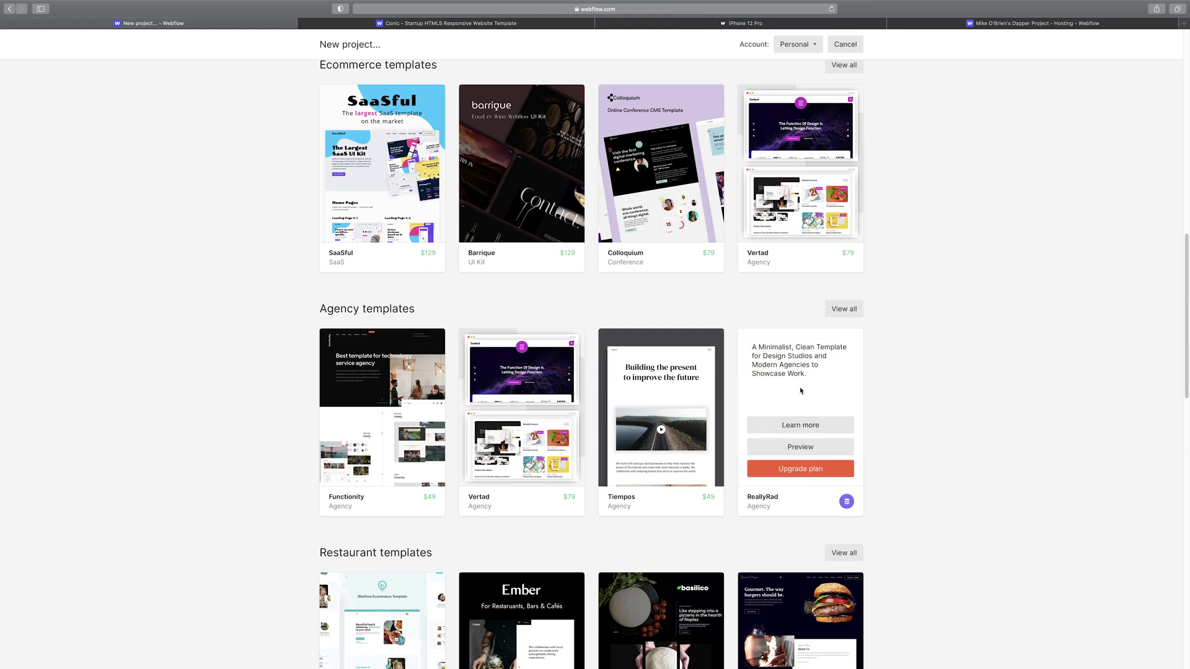
{"action": "scroll", "coordinate": [912, 386], "scroll_direction": "up", "scroll_amount": 3}
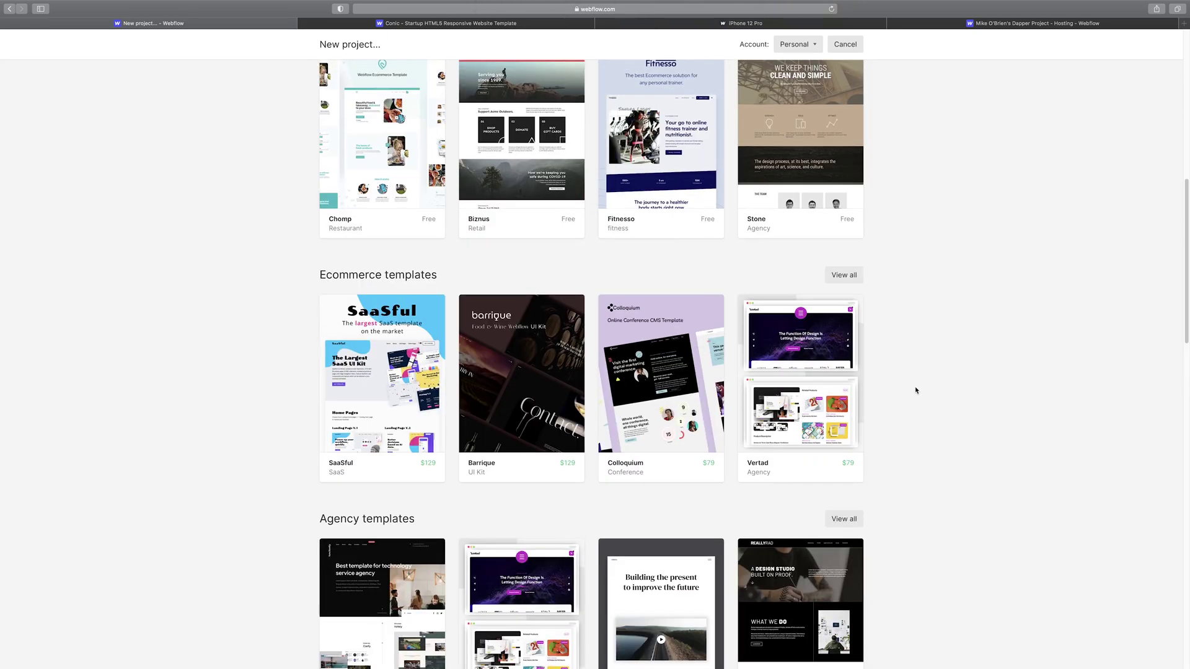
{"action": "scroll", "coordinate": [916, 391], "scroll_direction": "up", "scroll_amount": 4}
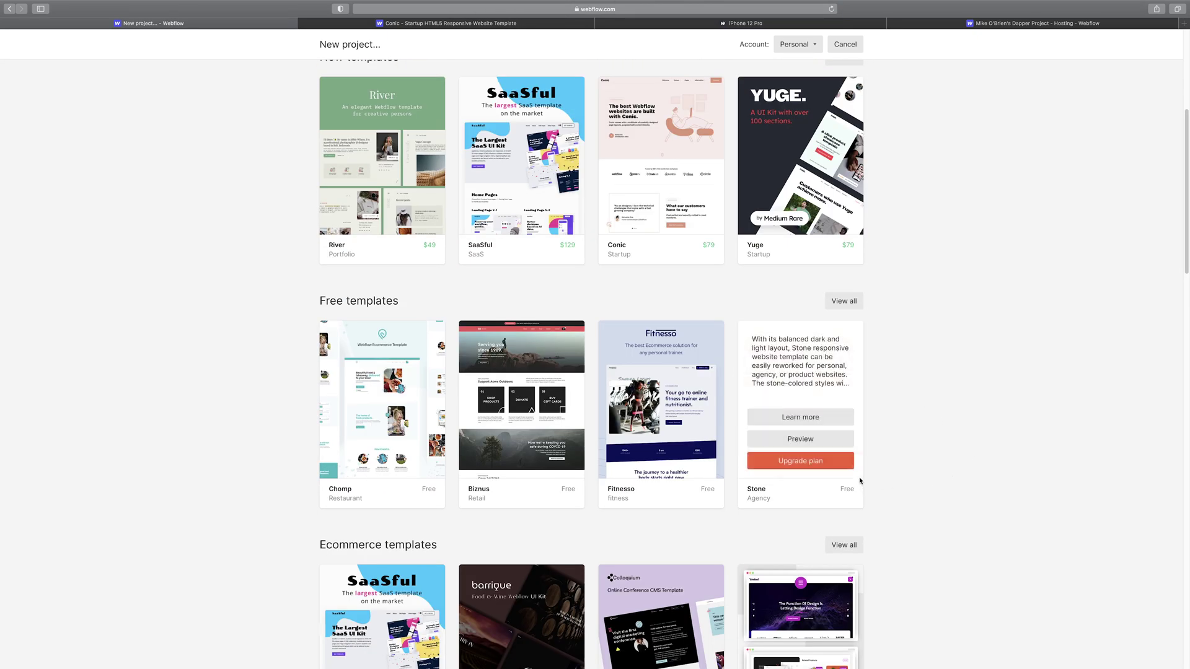
- Pick the Momentum free template from the full list and use it for free
{"action": "left_click", "coordinate": [843, 301]}
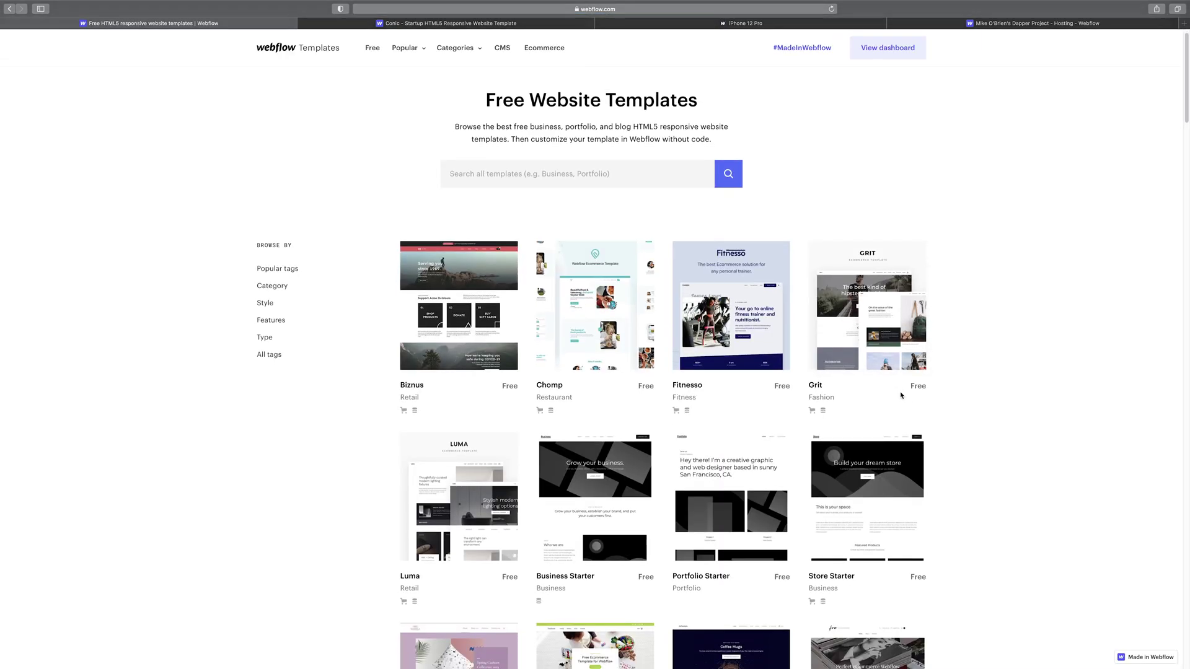
{"action": "scroll", "coordinate": [904, 386], "scroll_direction": "down", "scroll_amount": 7}
{"action": "scroll", "coordinate": [903, 386], "scroll_direction": "down", "scroll_amount": 2}
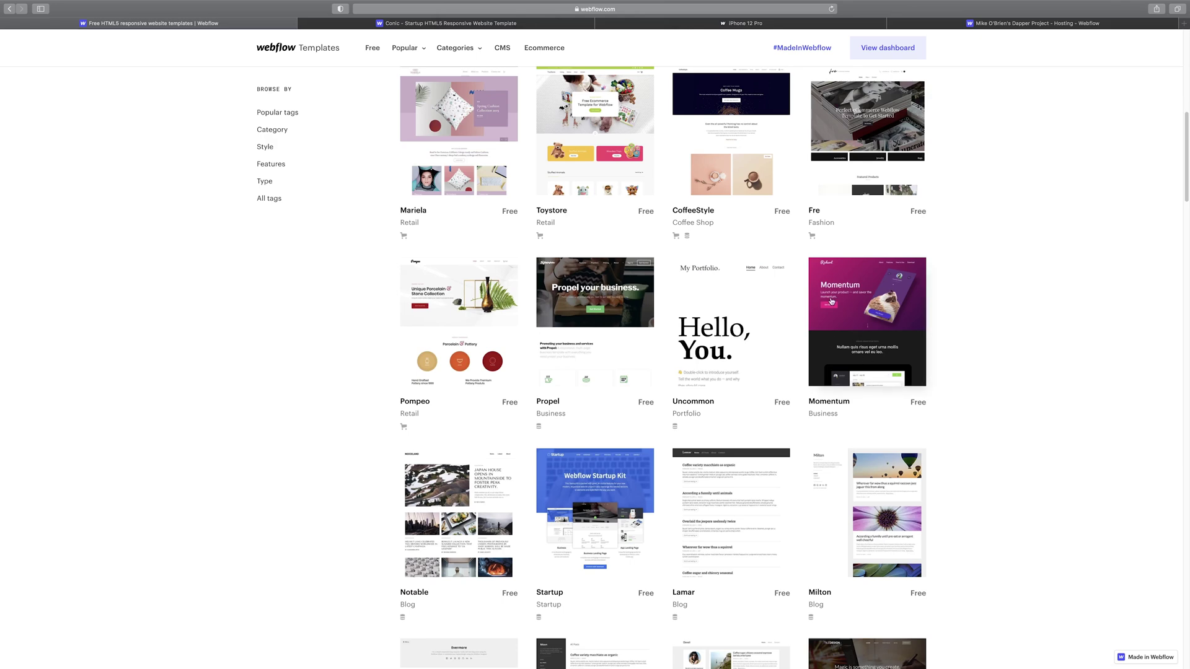
{"action": "left_click", "coordinate": [892, 333]}
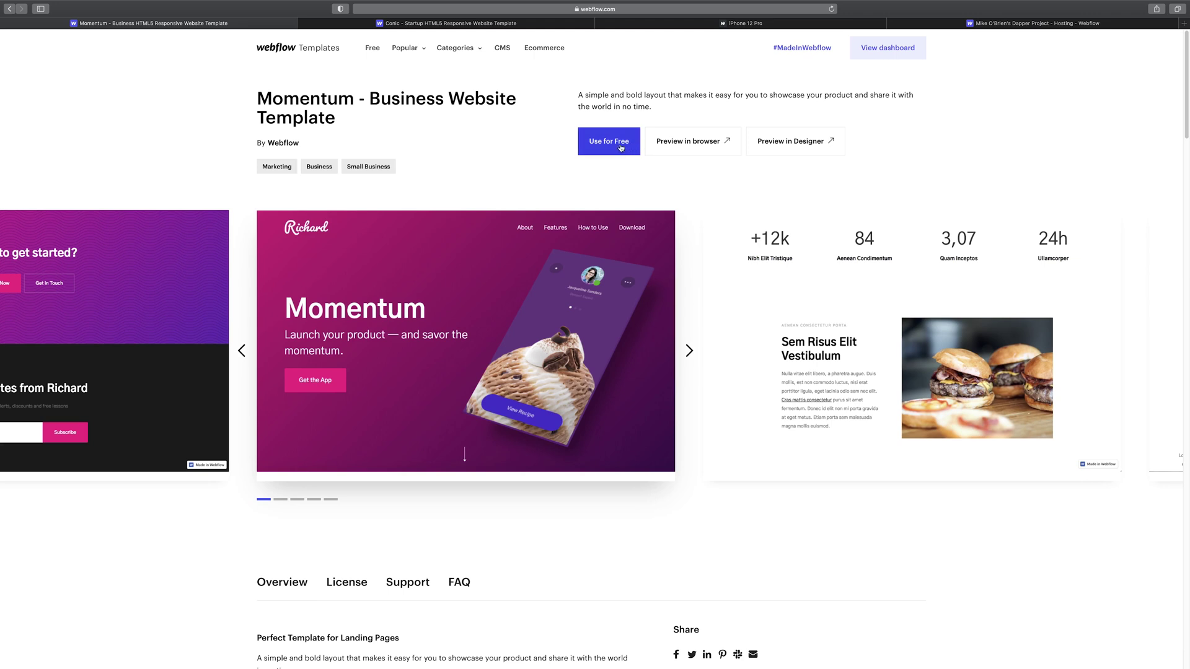
{"action": "left_click", "coordinate": [621, 148]}
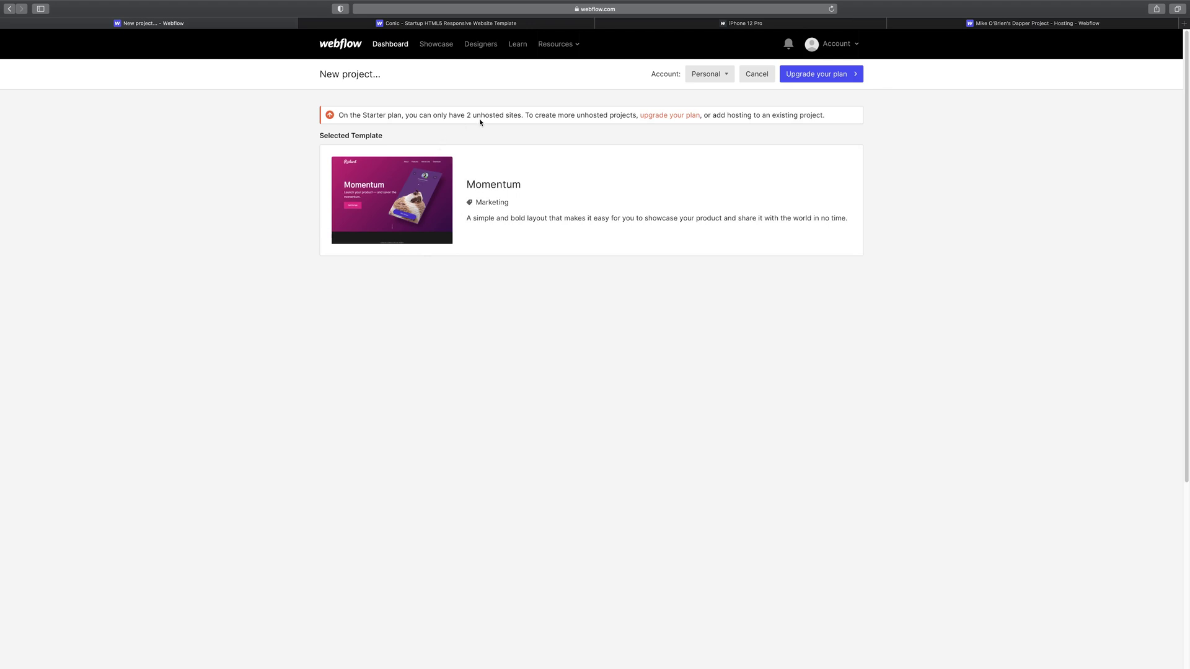
- Permanently delete the initial project by confirming its slug, then start a new project
{"action": "left_click", "coordinate": [392, 47]}
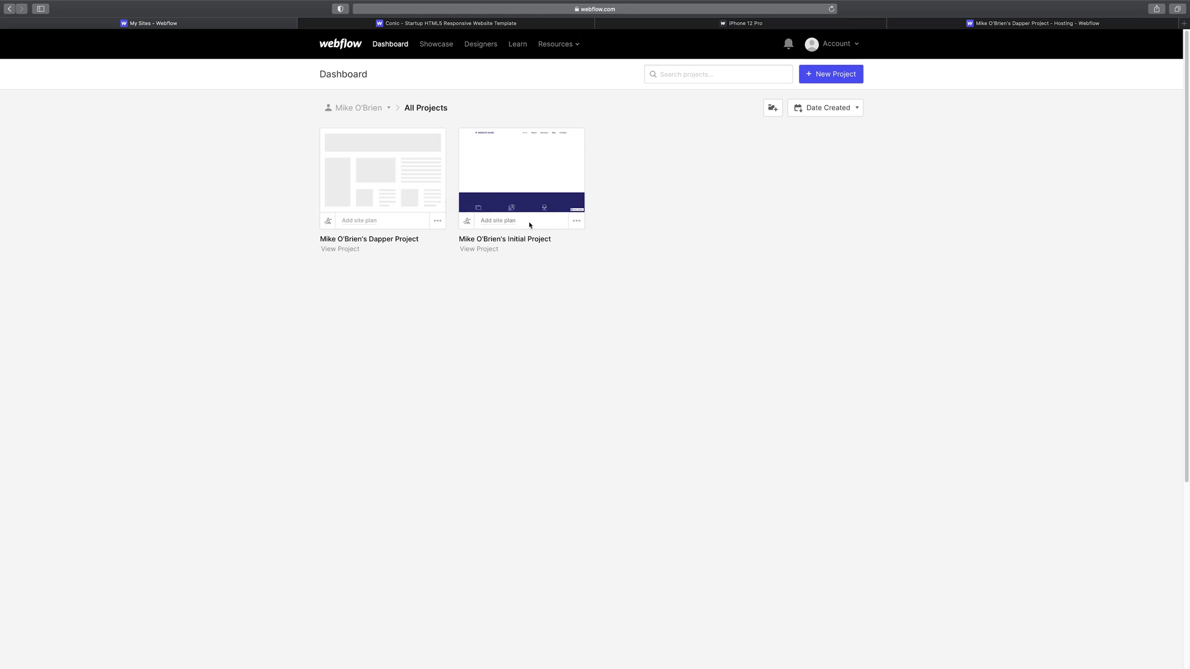
{"action": "left_click", "coordinate": [577, 223]}
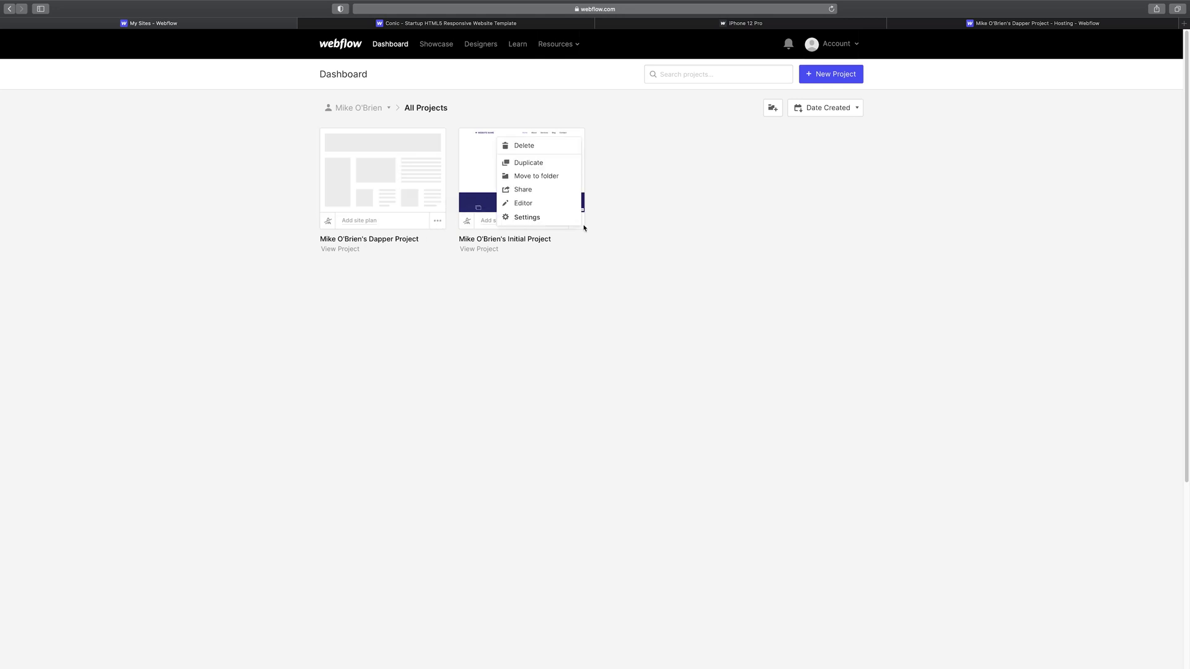
{"action": "left_click", "coordinate": [542, 151]}
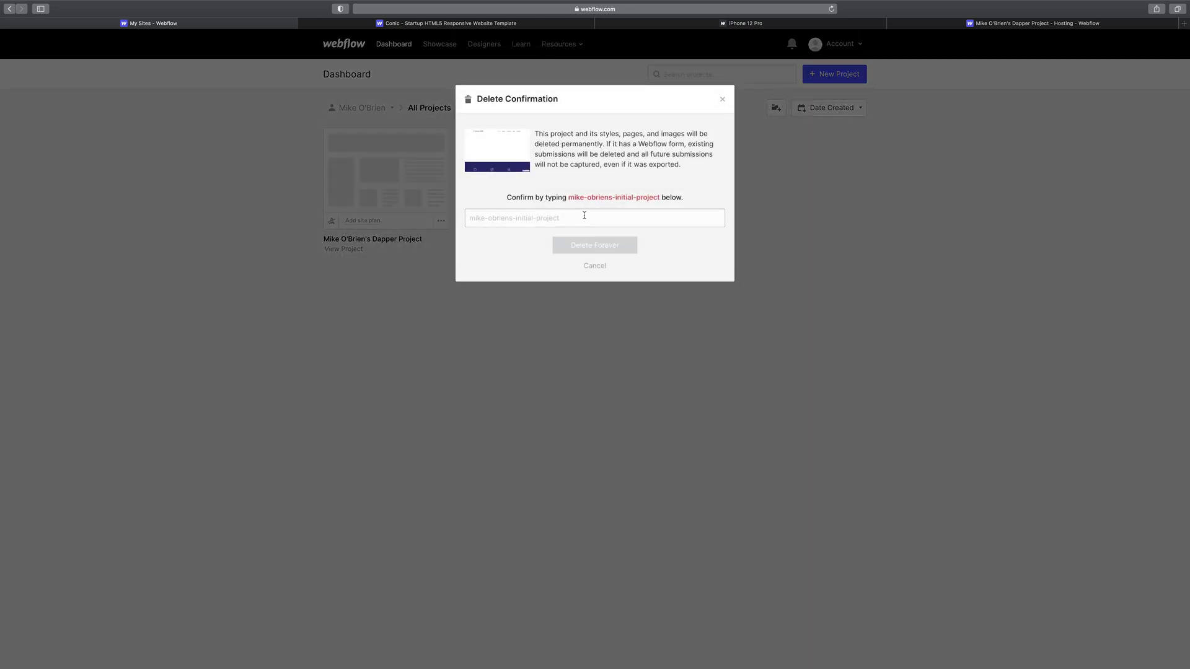
{"action": "left_click", "coordinate": [611, 214]}
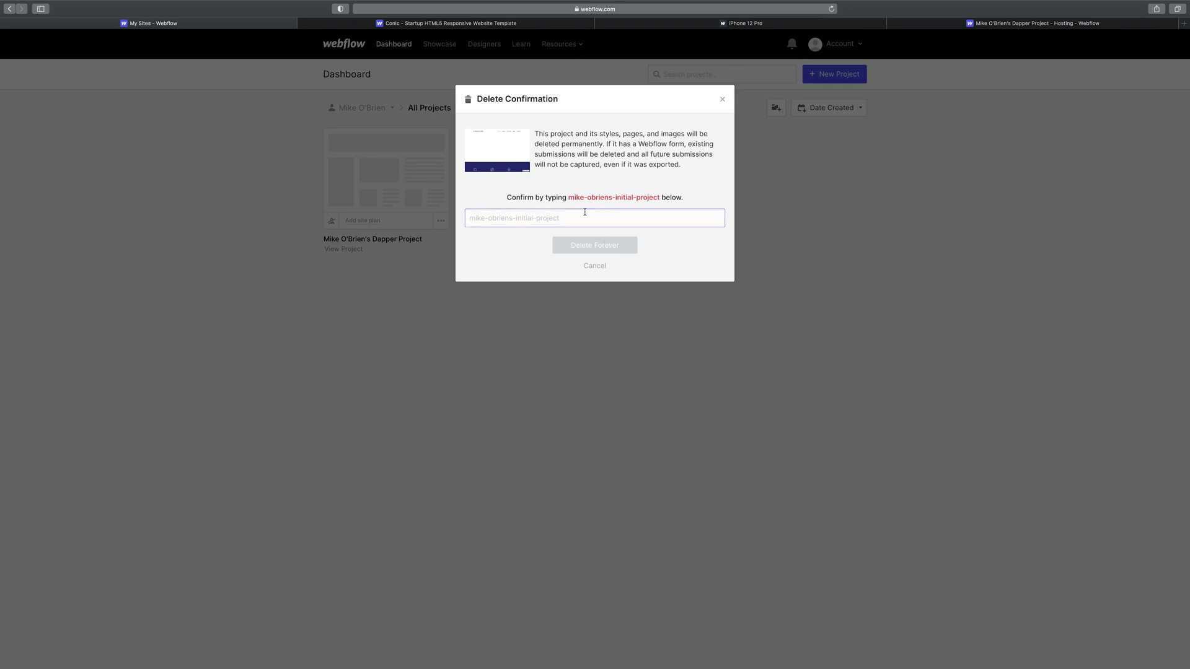
{"action": "type", "text": "mike-obriens-initial-project"}
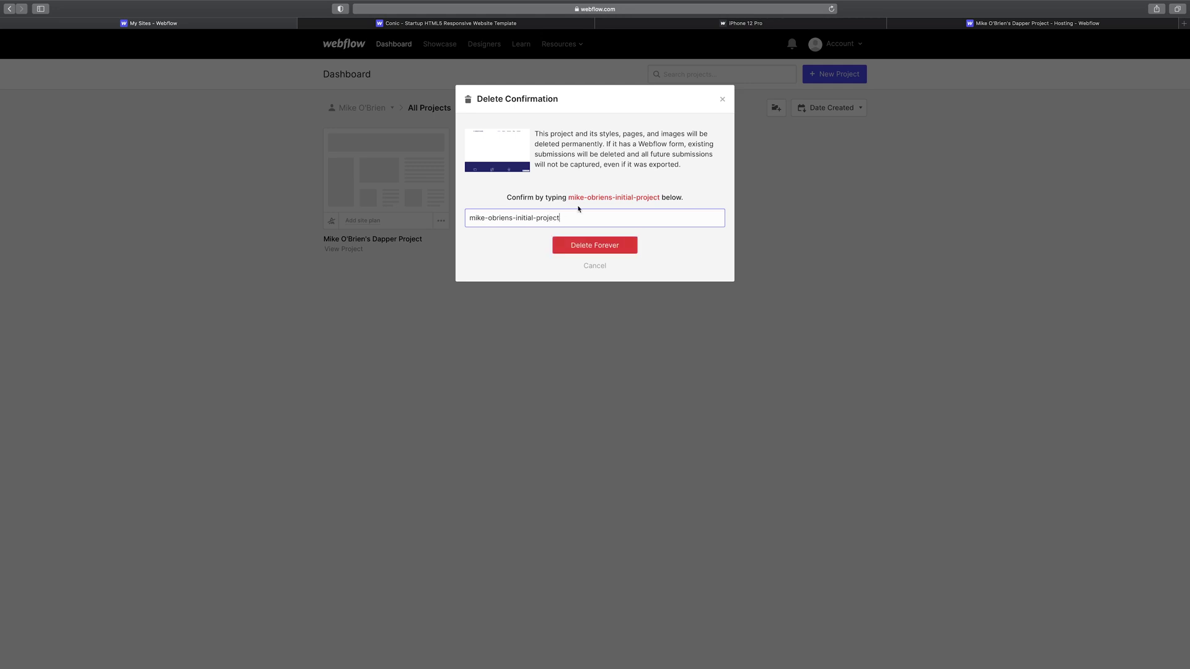
{"action": "left_click", "coordinate": [600, 249]}
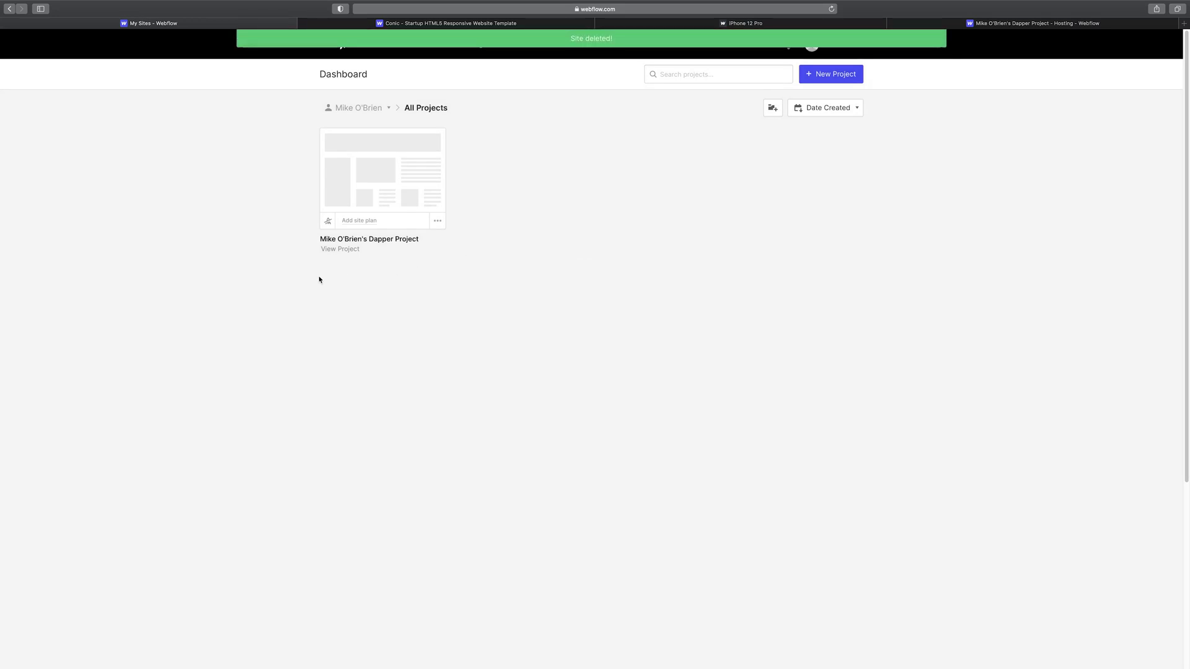
{"action": "left_click", "coordinate": [834, 75]}
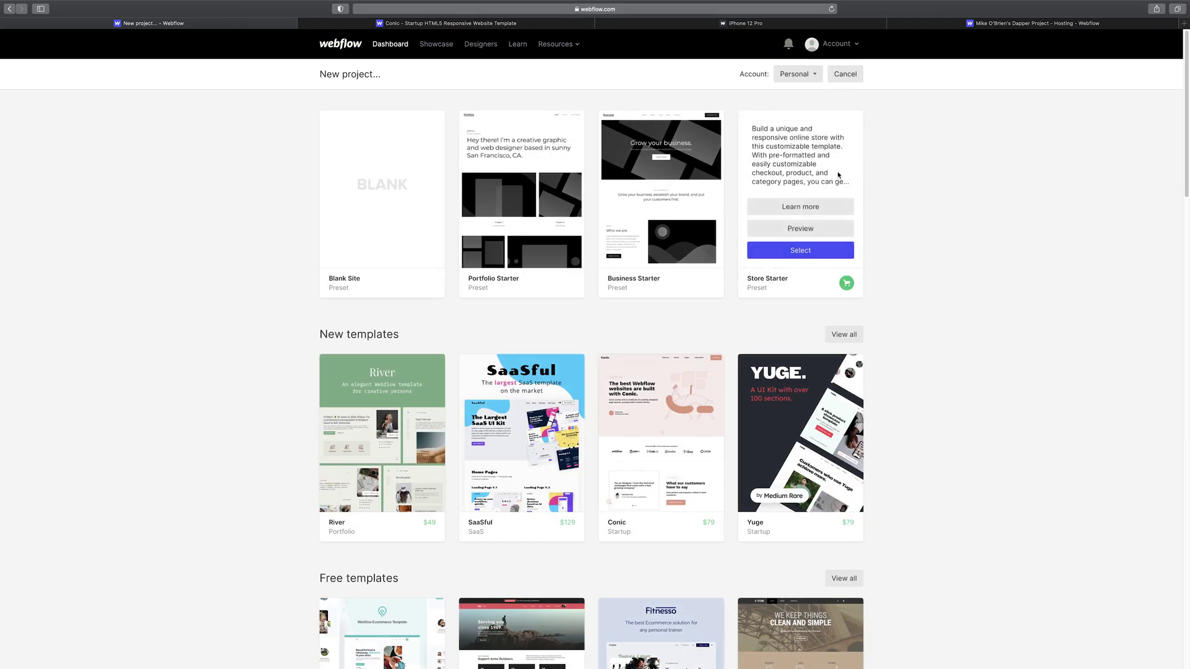
- Choose the Momentum template from the full free-templates list and use it for free
{"action": "scroll", "coordinate": [895, 351], "scroll_direction": "down", "scroll_amount": 5}
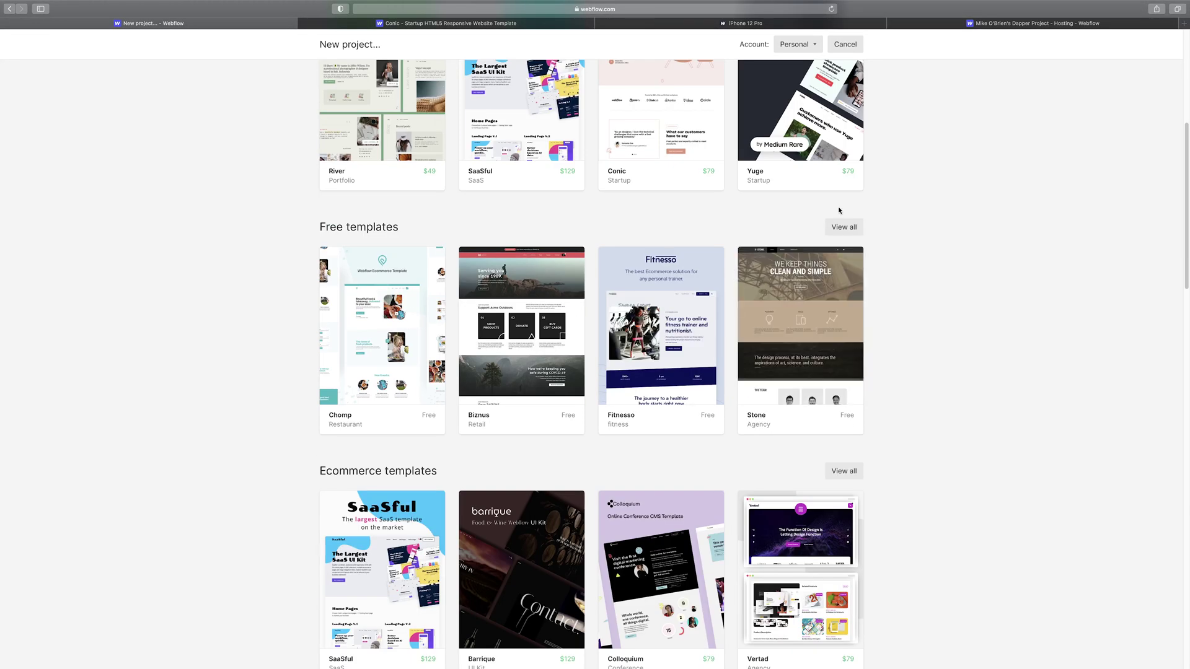
{"action": "left_click", "coordinate": [840, 228]}
{"action": "scroll", "coordinate": [862, 223], "scroll_direction": "down", "scroll_amount": 8}
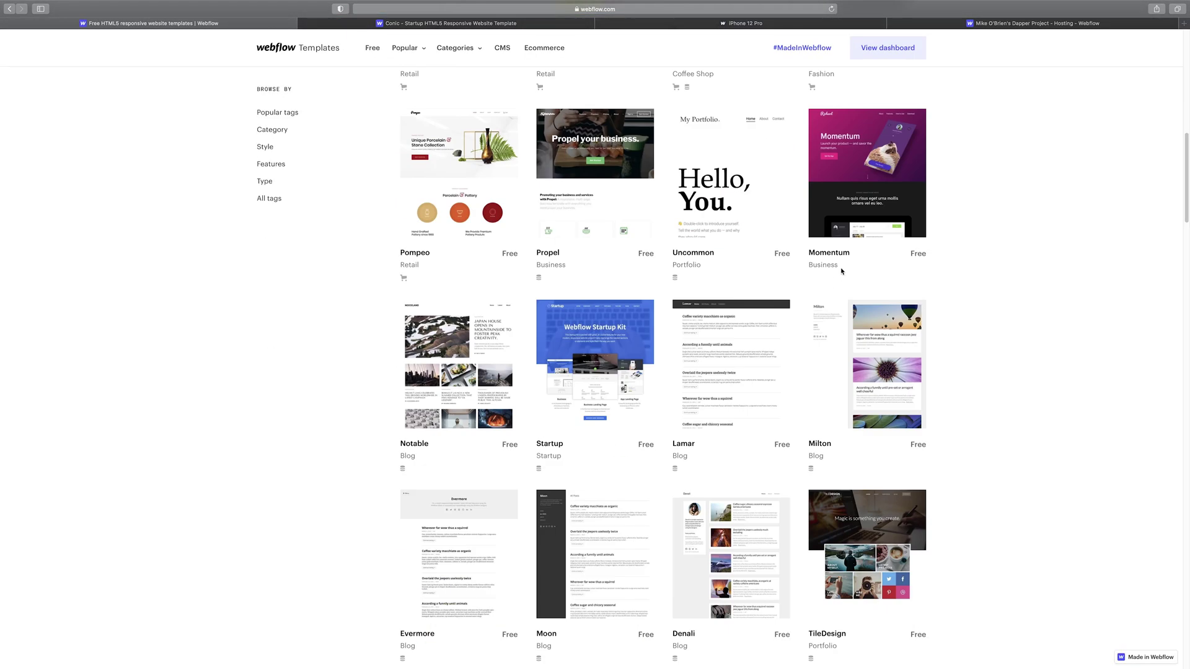
{"action": "left_click", "coordinate": [891, 210]}
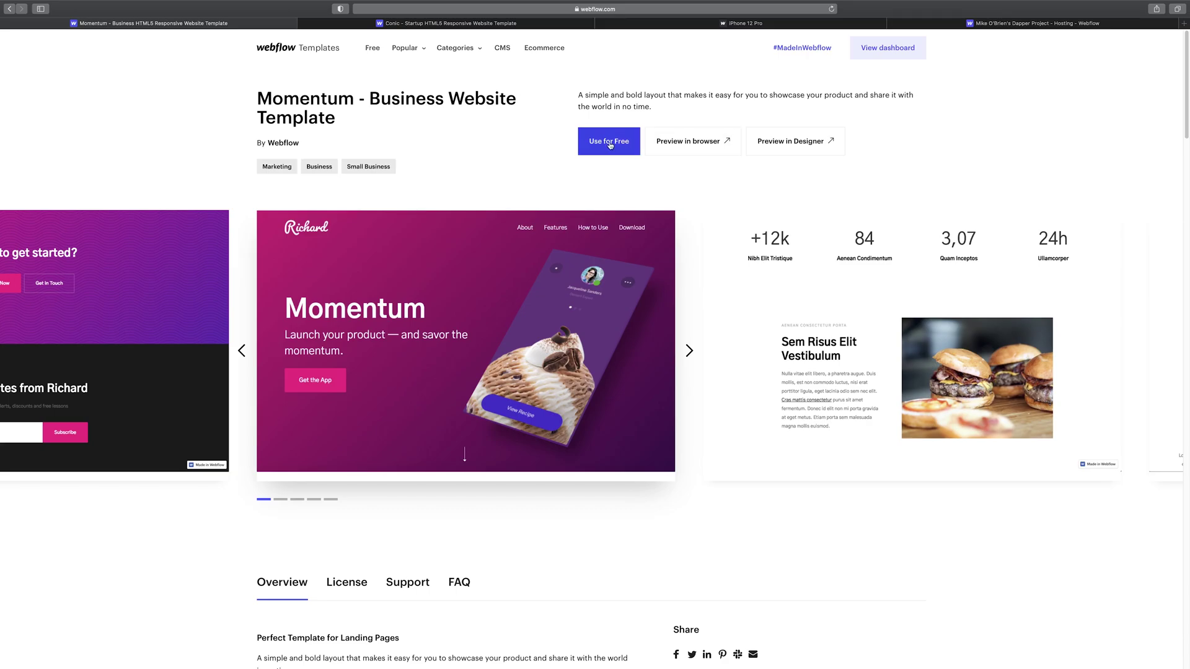
{"action": "left_click", "coordinate": [607, 142]}
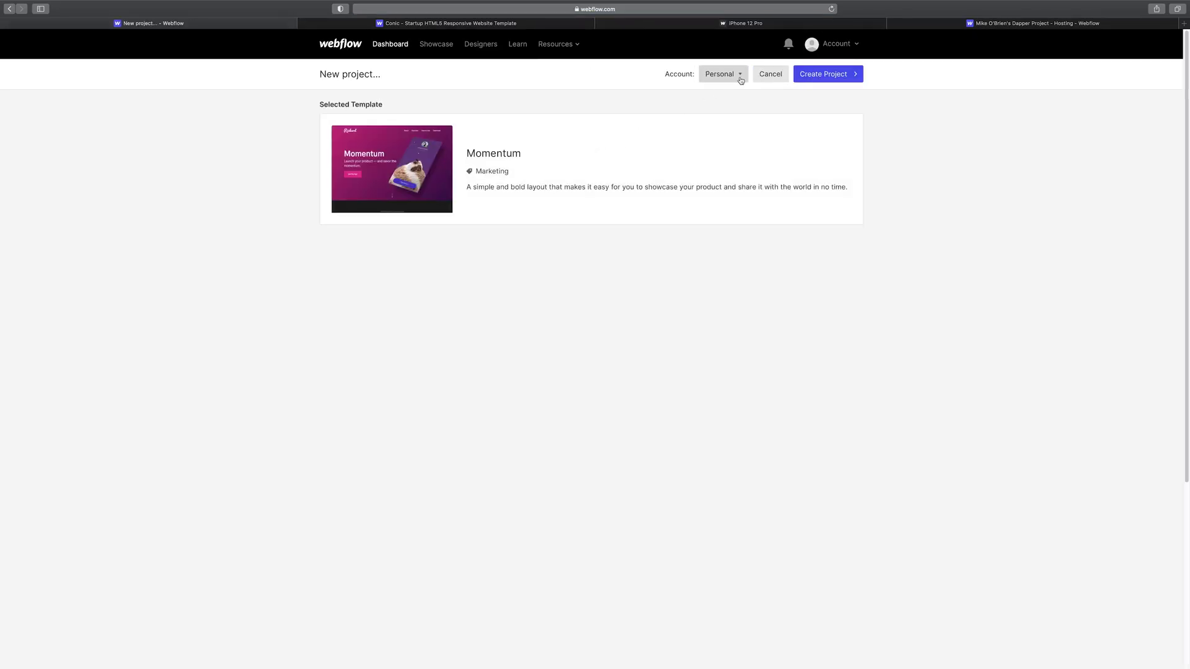
- Create the project, replacing 'Wondrous' with 'Best' in its name
{"action": "left_click", "coordinate": [740, 78]}
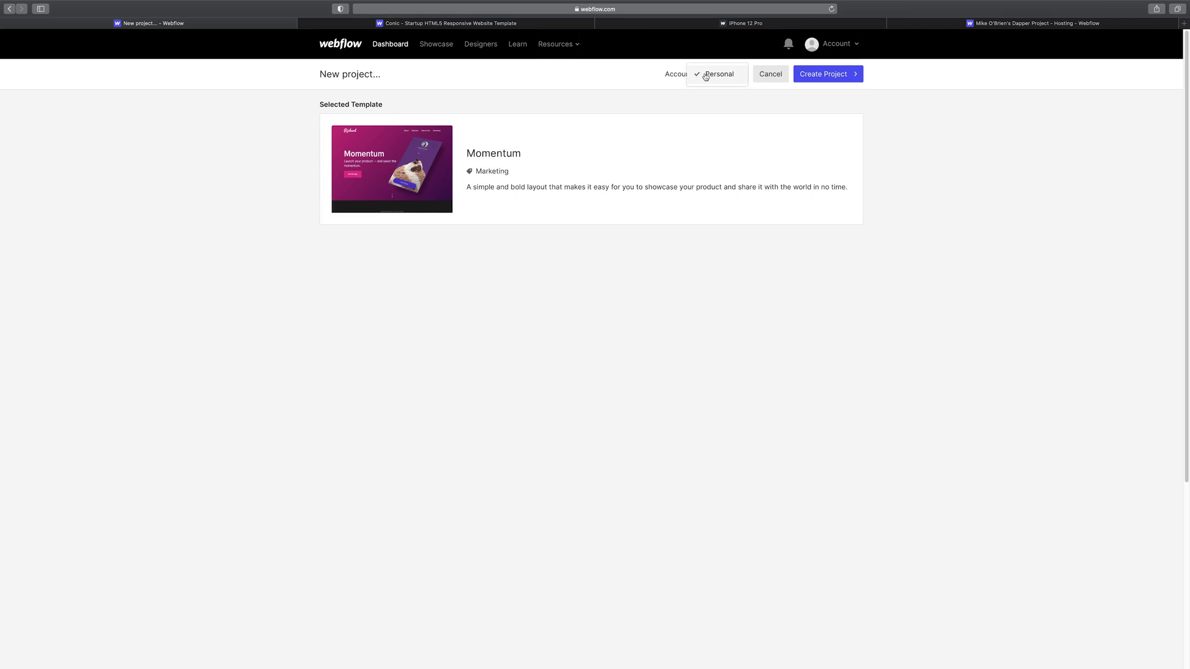
{"action": "left_click", "coordinate": [821, 74]}
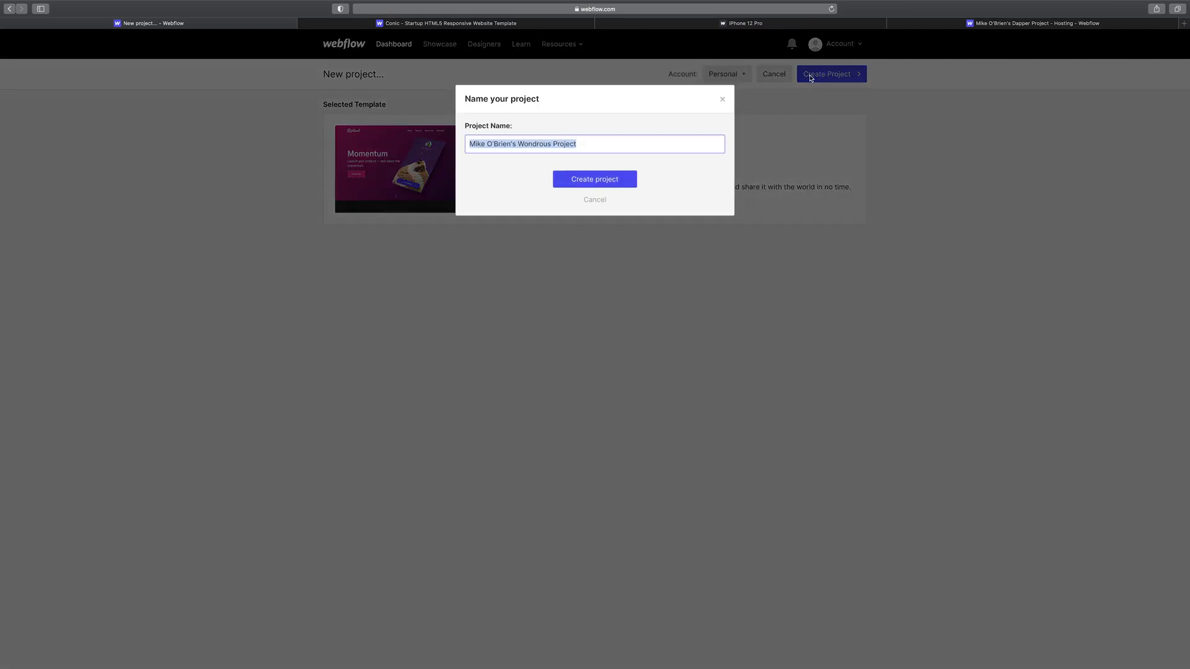
{"action": "left_click", "coordinate": [532, 147]}
{"action": "left_click_drag", "start_coordinate": [520, 145], "coordinate": [549, 147]}
{"action": "type", "text": "Best"}
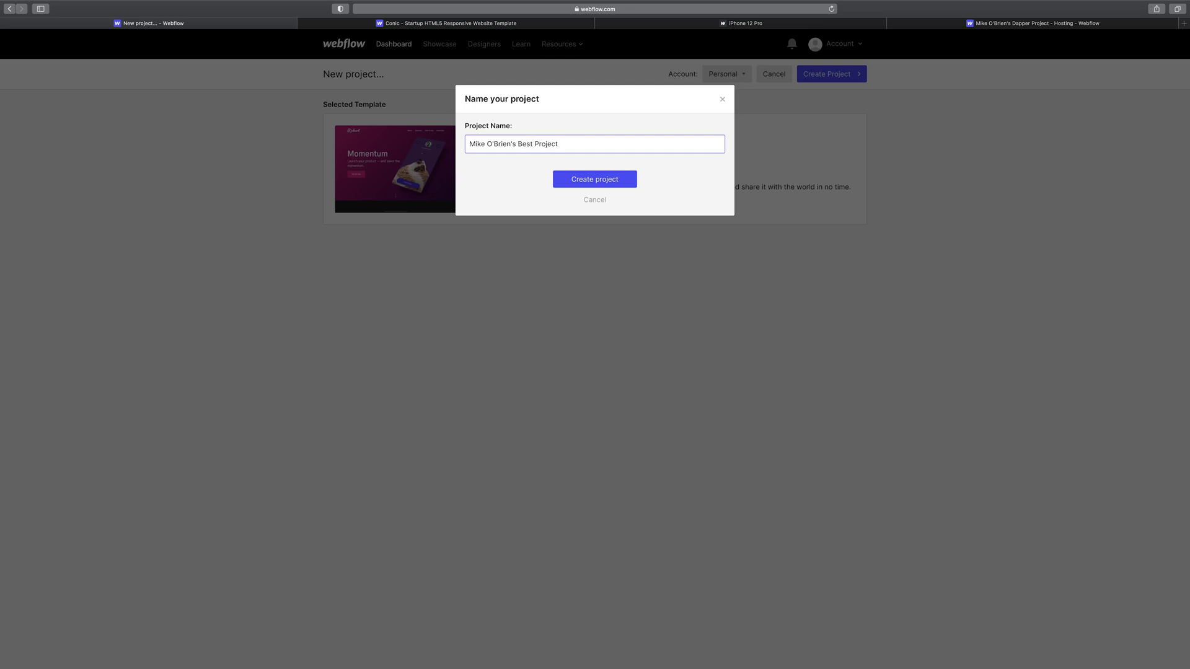
{"action": "left_click", "coordinate": [565, 176]}
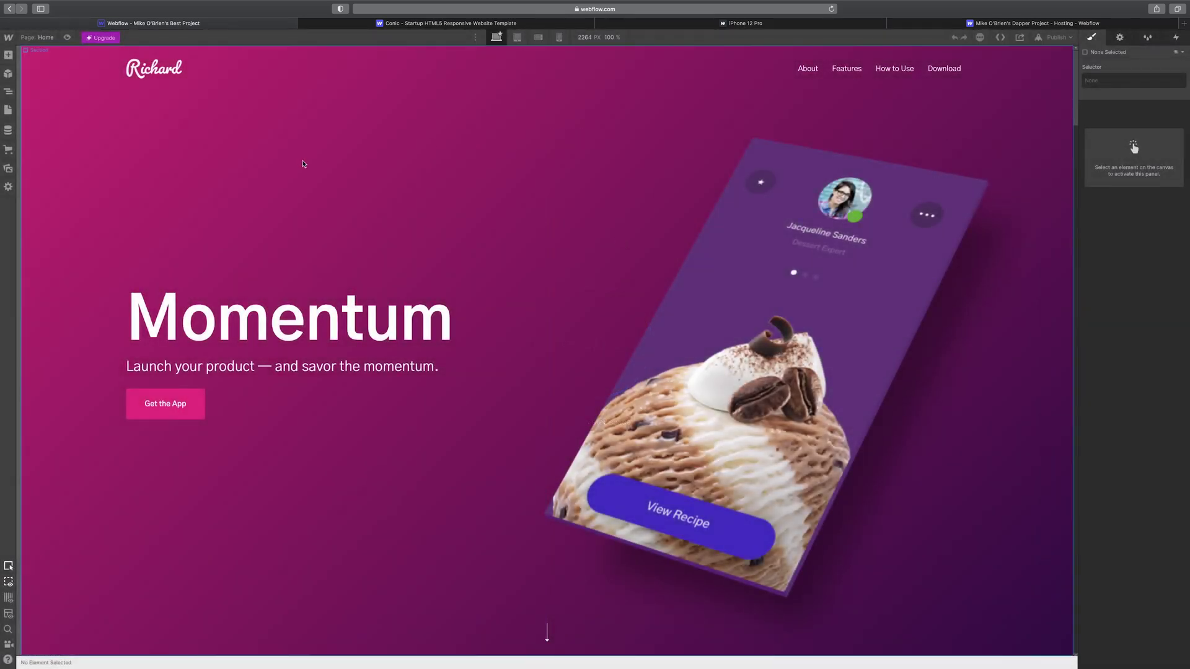
- Scroll through the Momentum home page and switch on X-ray view
{"action": "scroll", "coordinate": [370, 289], "scroll_direction": "down", "scroll_amount": 6}
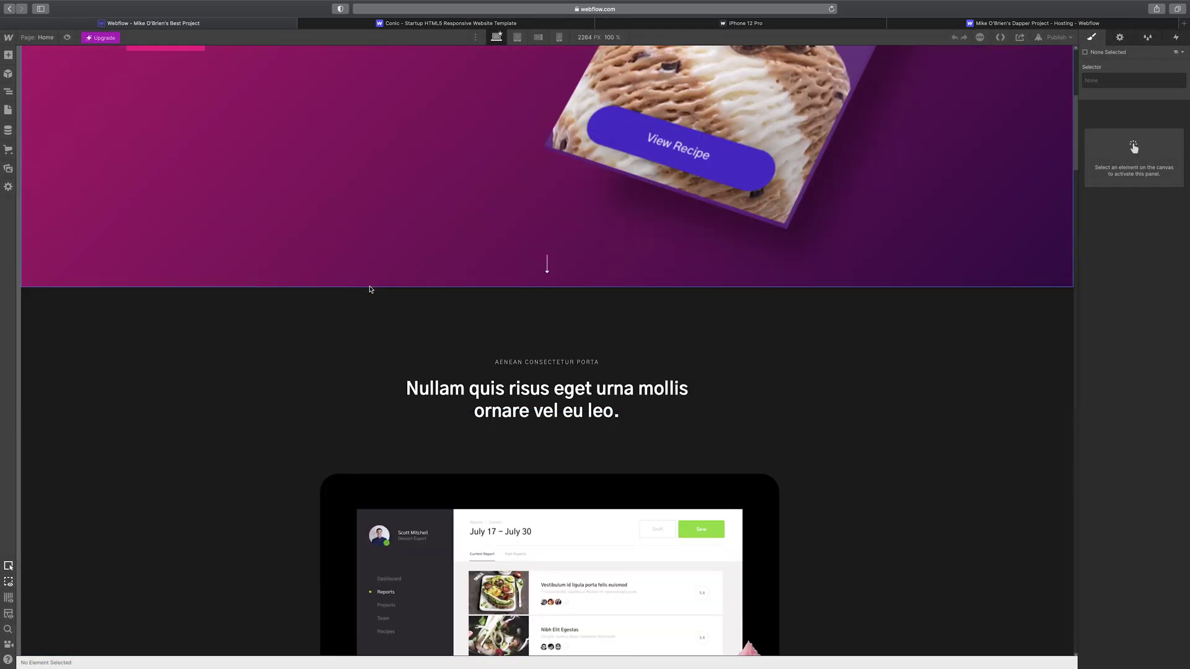
{"action": "scroll", "coordinate": [370, 289], "scroll_direction": "down", "scroll_amount": 4}
{"action": "scroll", "coordinate": [480, 297], "scroll_direction": "up", "scroll_amount": 2}
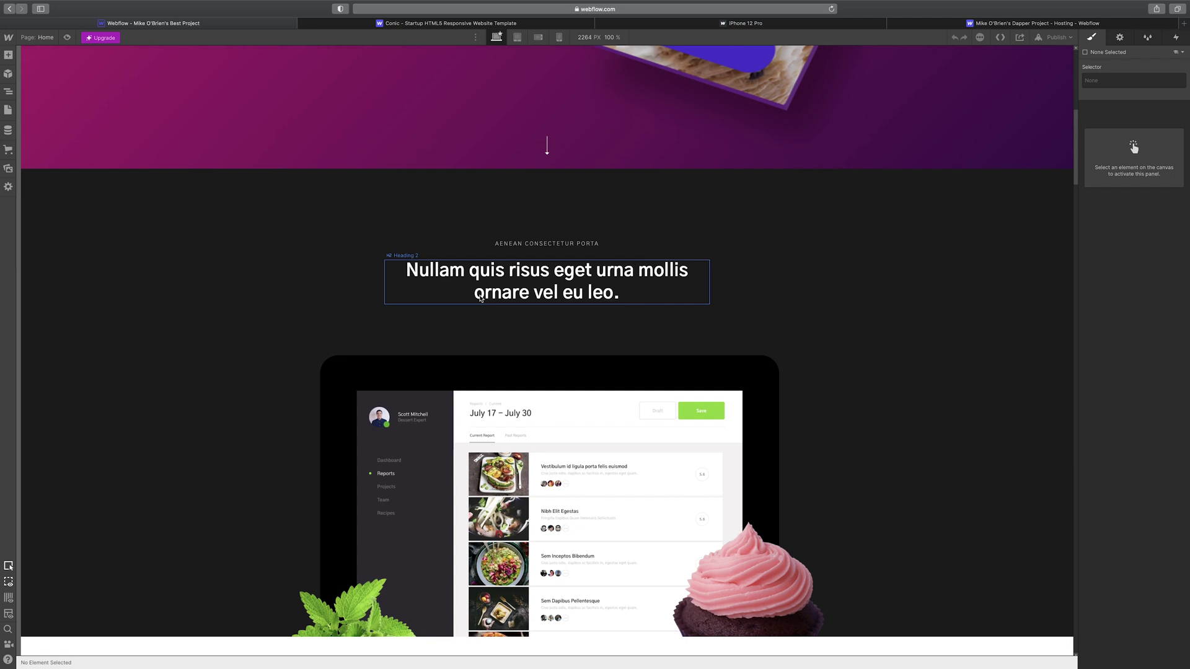
{"action": "scroll", "coordinate": [471, 310], "scroll_direction": "down", "scroll_amount": 7}
{"action": "scroll", "coordinate": [460, 326], "scroll_direction": "down", "scroll_amount": 2}
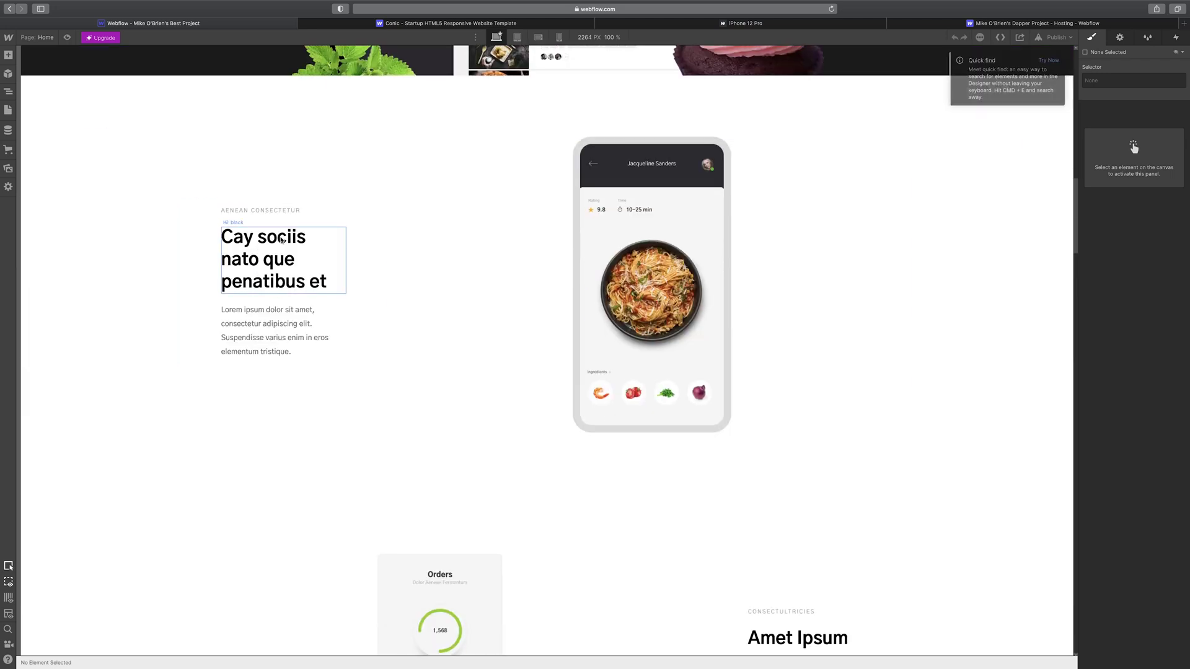
{"action": "scroll", "coordinate": [139, 278], "scroll_direction": "down", "scroll_amount": 5}
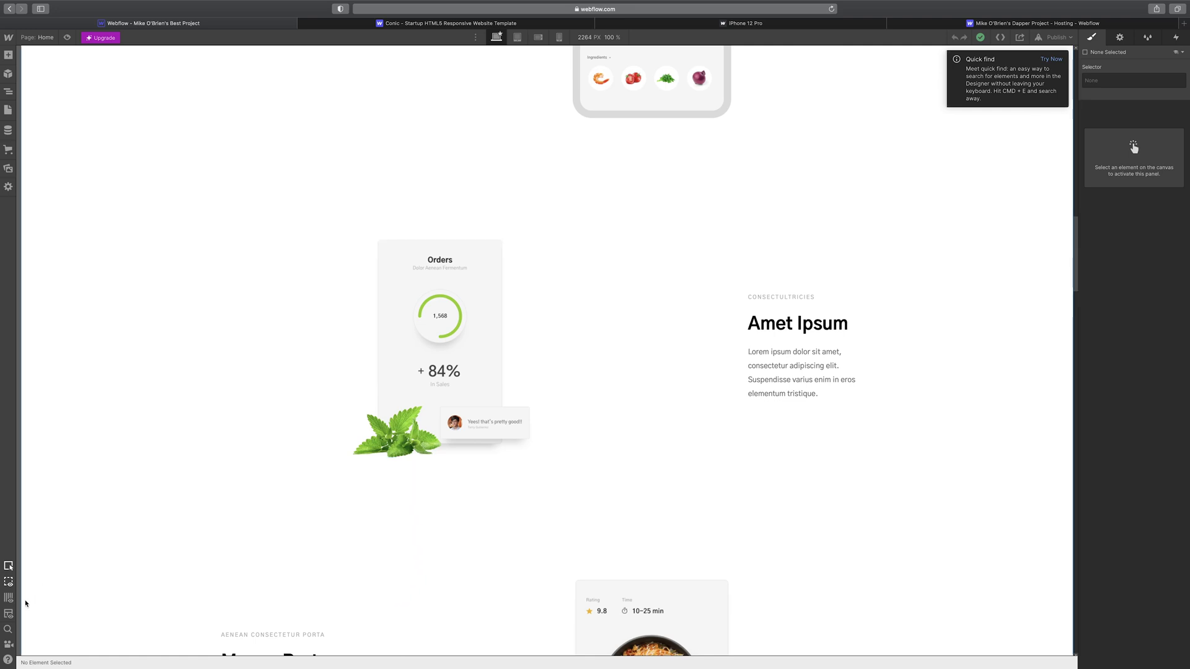
{"action": "left_click", "coordinate": [9, 614]}
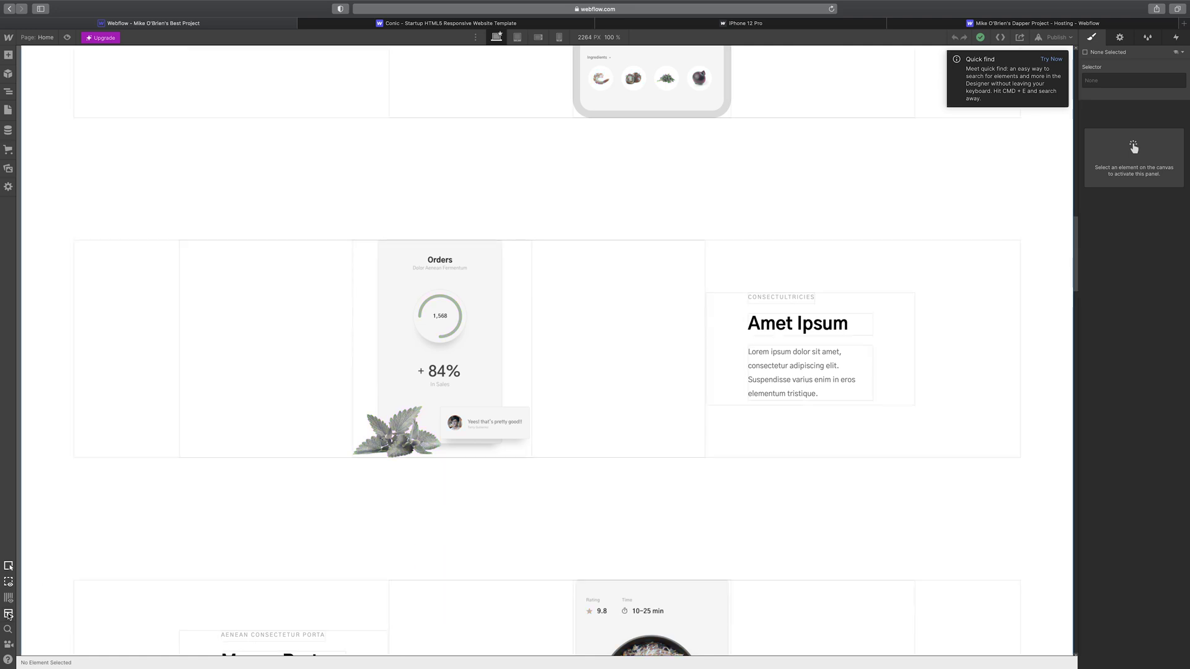
- Review the page in X-ray, then turn X-ray off with Shift+X and return to the hero
{"action": "scroll", "coordinate": [170, 462], "scroll_direction": "up", "scroll_amount": 15}
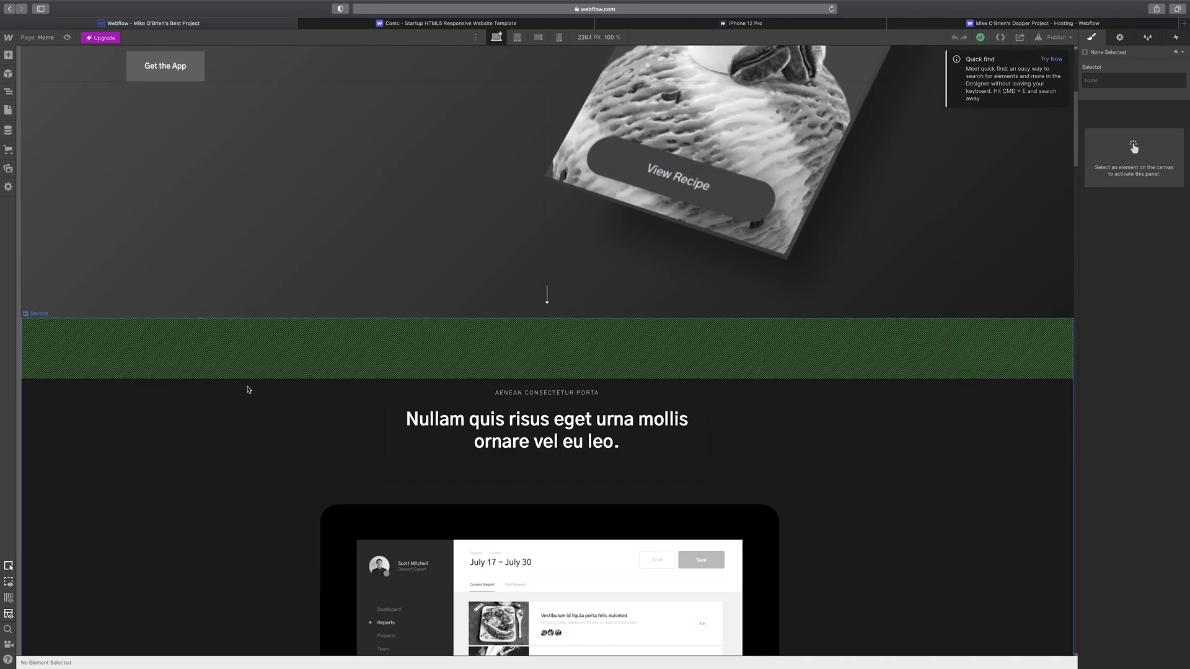
{"action": "scroll", "coordinate": [248, 390], "scroll_direction": "up", "scroll_amount": 5}
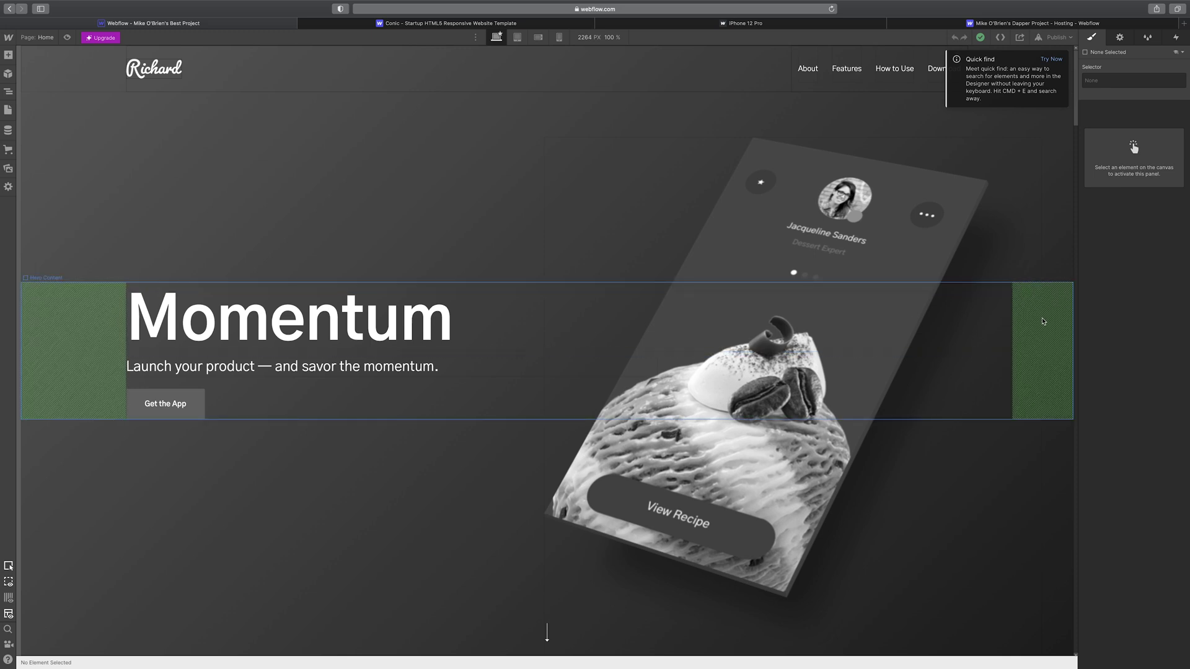
{"action": "scroll", "coordinate": [378, 416], "scroll_direction": "down", "scroll_amount": 5}
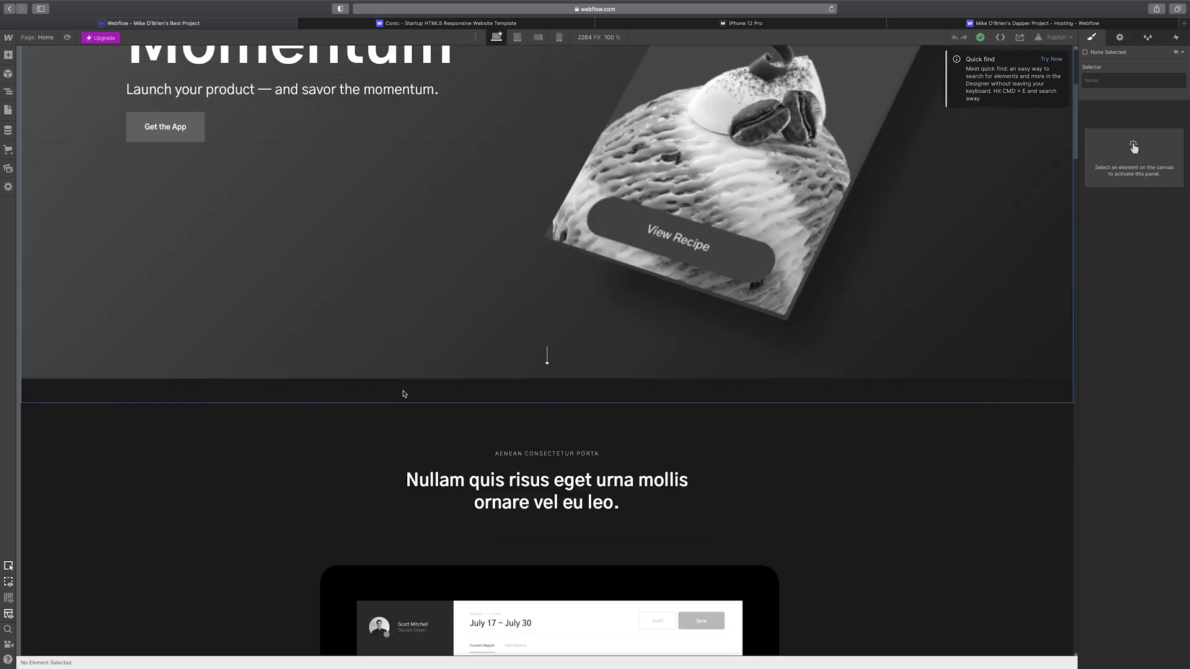
{"action": "scroll", "coordinate": [403, 394], "scroll_direction": "down", "scroll_amount": 3}
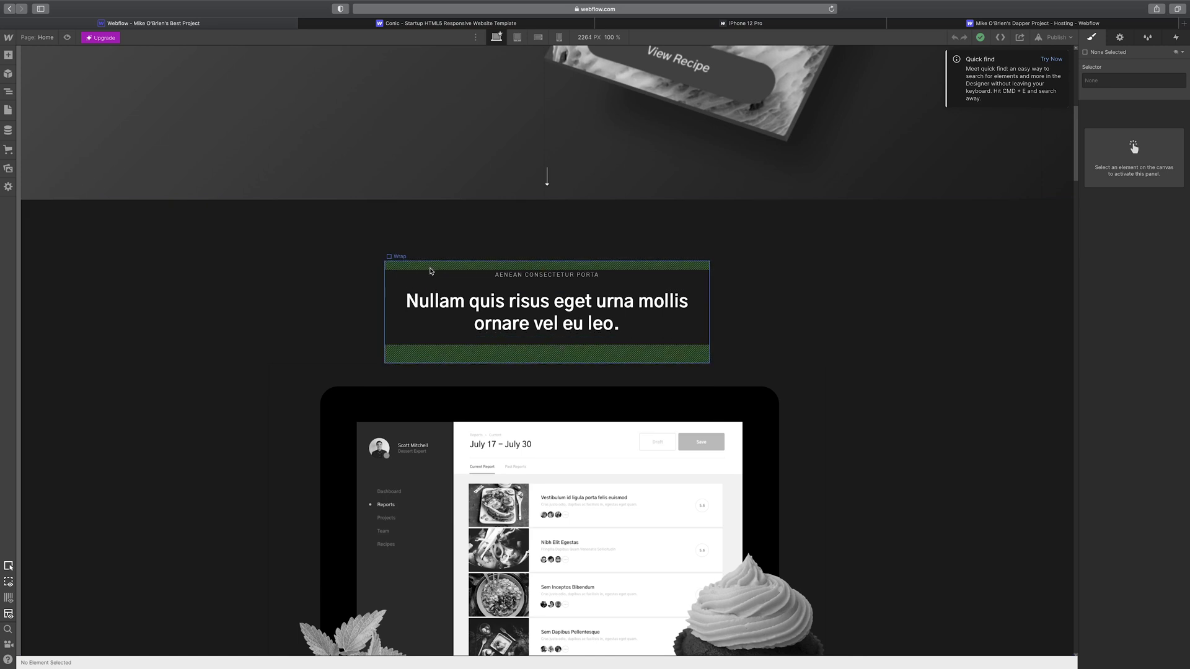
{"action": "scroll", "coordinate": [431, 271], "scroll_direction": "down", "scroll_amount": 10}
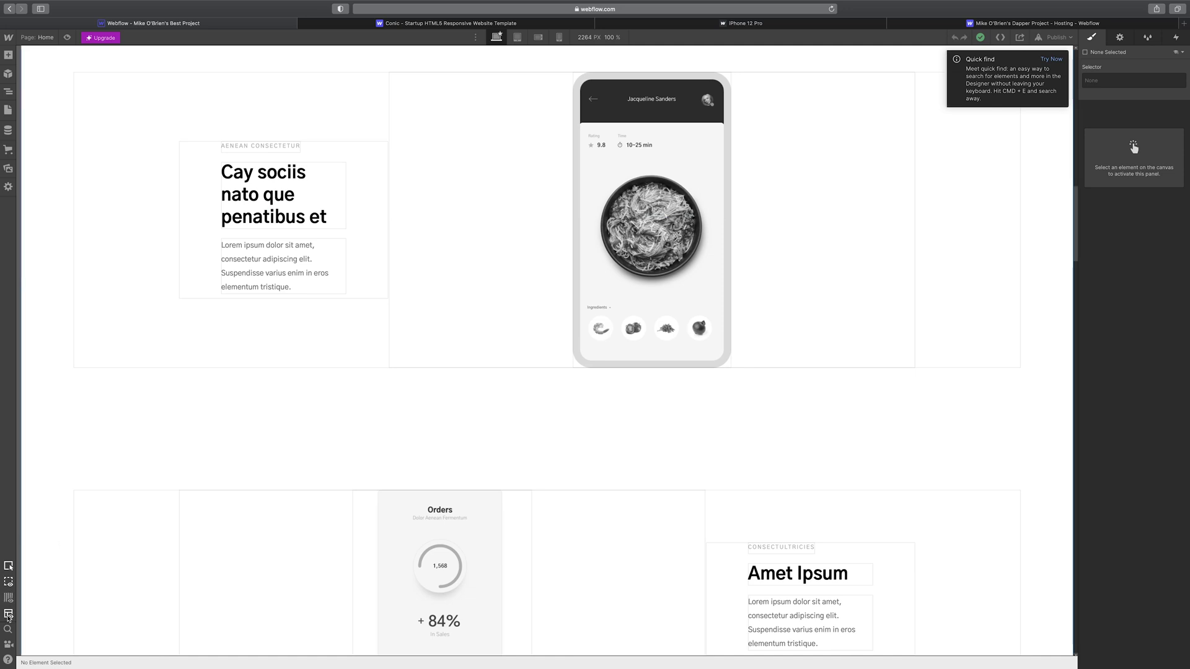
{"action": "key", "text": "shift+x"}
{"action": "scroll", "coordinate": [345, 484], "scroll_direction": "down", "scroll_amount": 2}
{"action": "scroll", "coordinate": [345, 484], "scroll_direction": "up", "scroll_amount": 20}
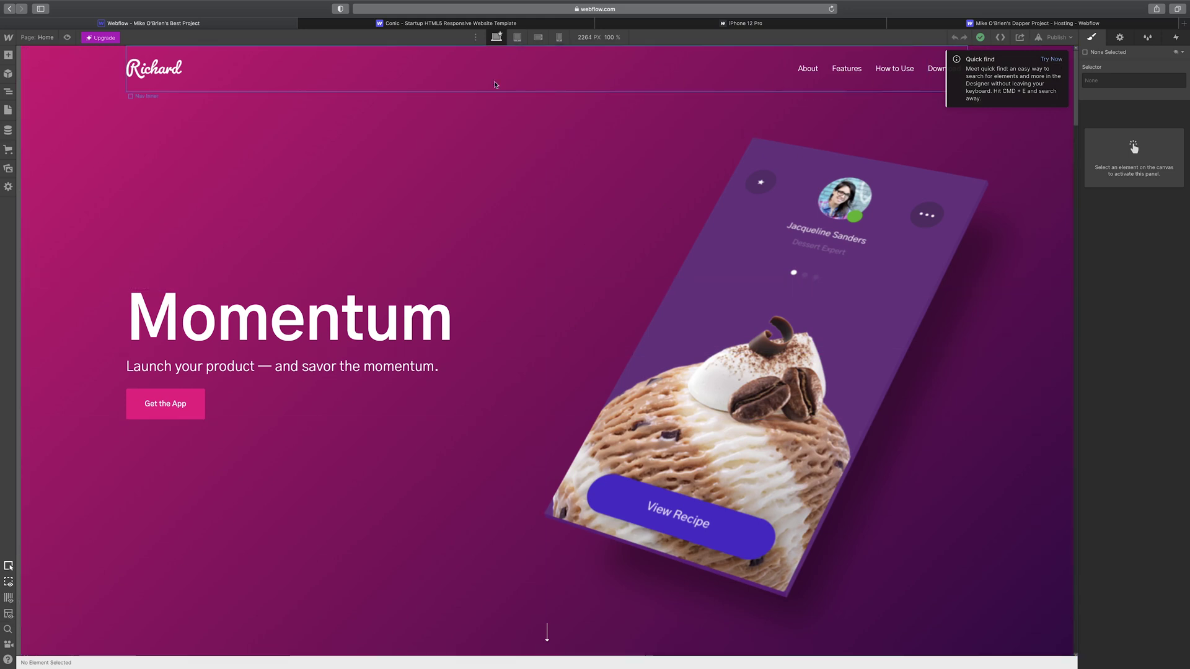
- Replace the 'Momentum' hero heading with the new Photography title
{"action": "left_click", "coordinate": [247, 317]}
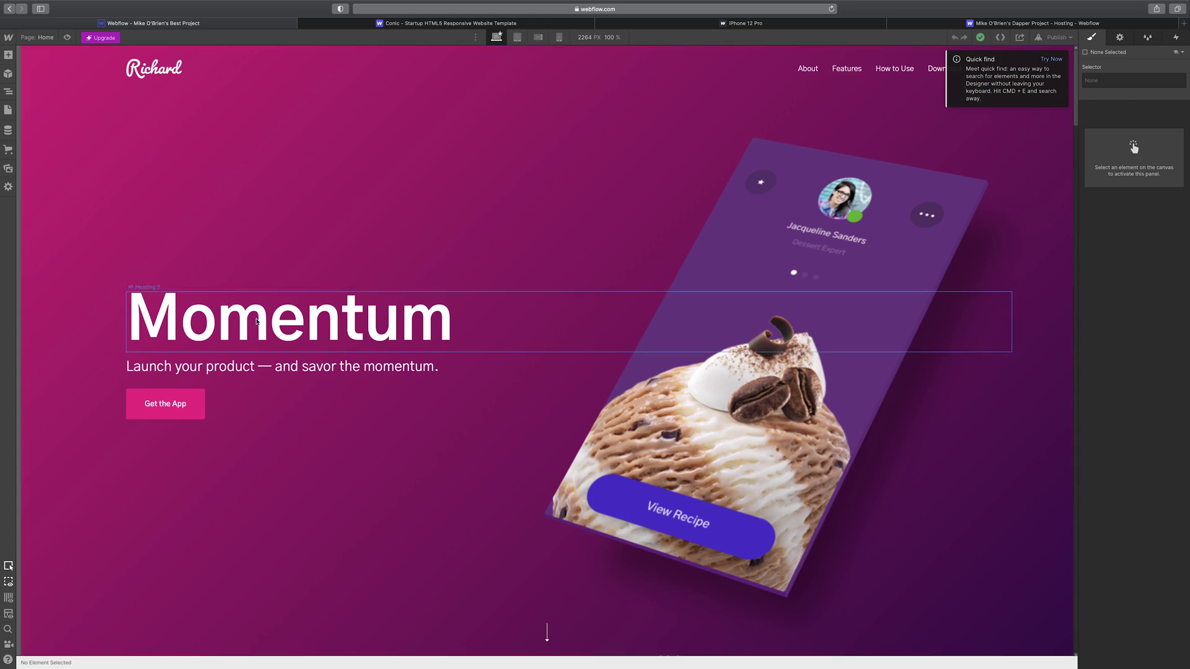
{"action": "double_click", "coordinate": [340, 322]}
{"action": "left_click_drag", "start_coordinate": [446, 322], "coordinate": [143, 322]}
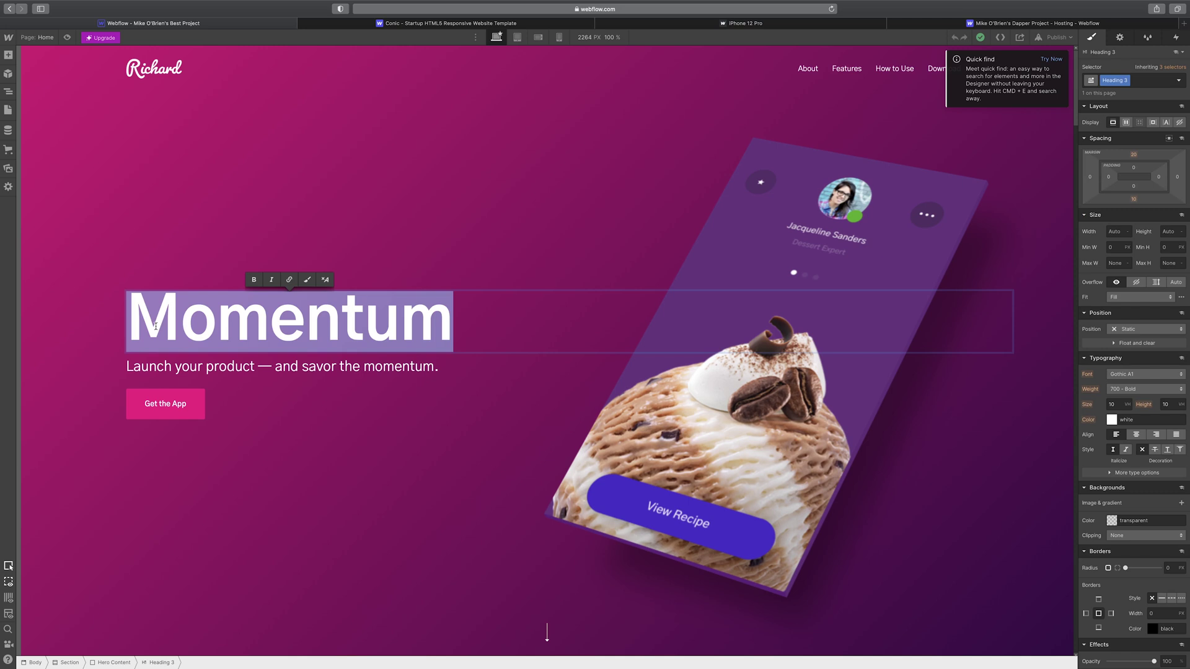
{"action": "type", "text": "Phpo"}
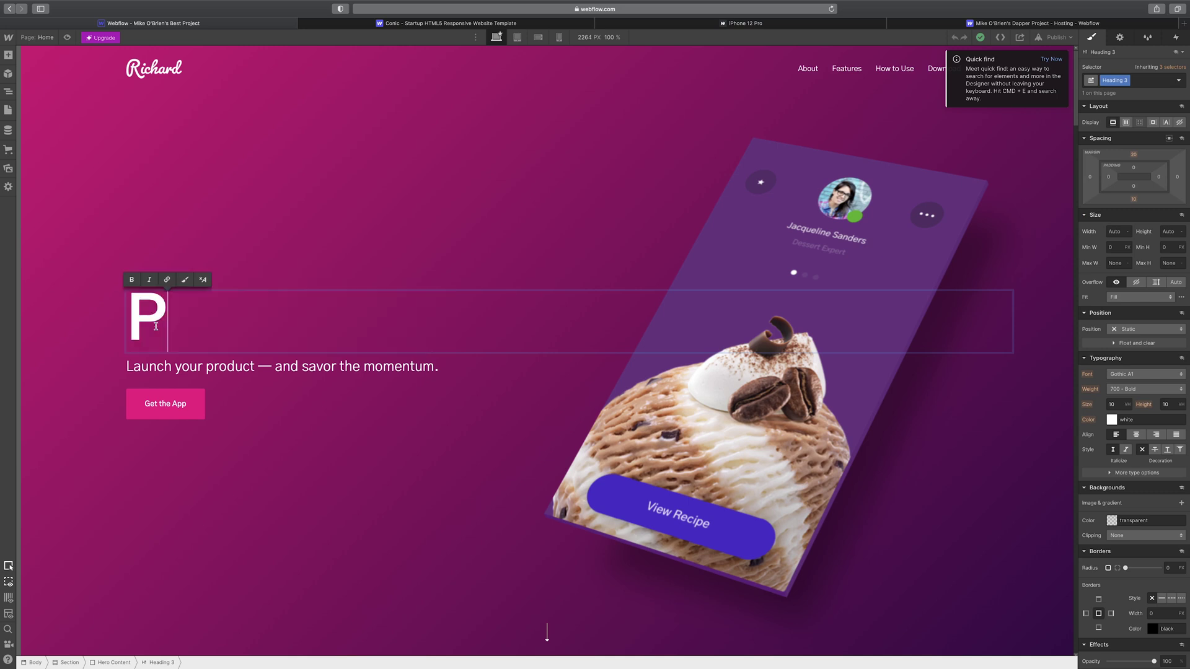
{"action": "key", "text": "BackSpace"}
{"action": "key", "text": "BackSpace"}
{"action": "type", "text": "o"}
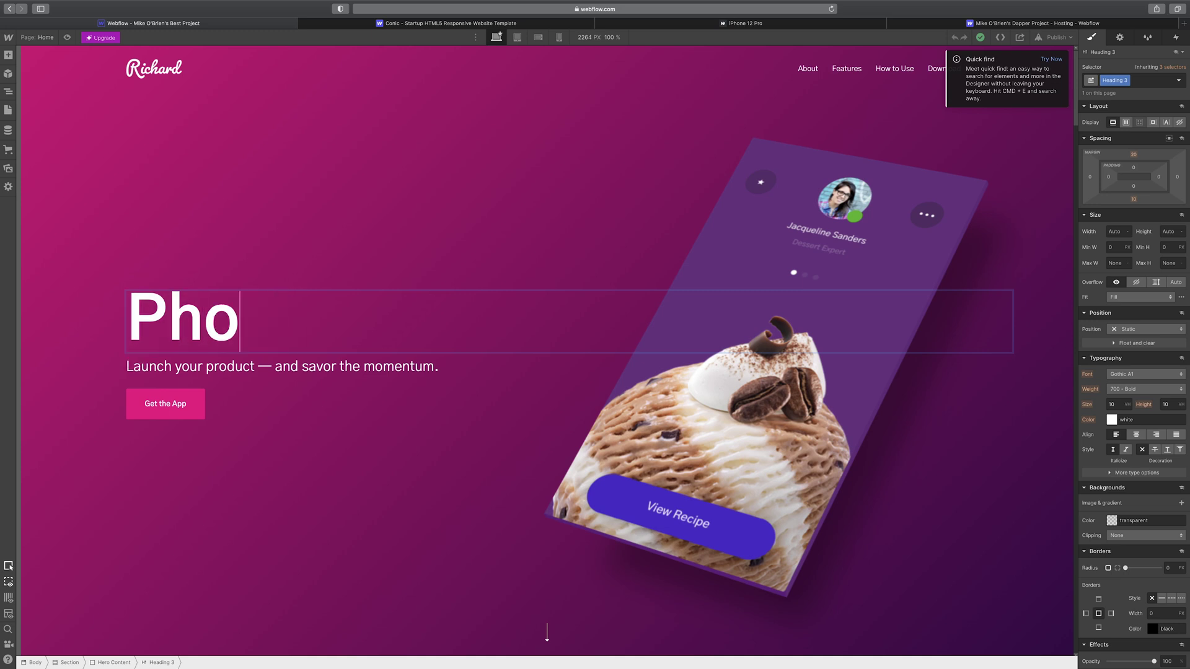
{"action": "type", "text": "tography Lessons"}
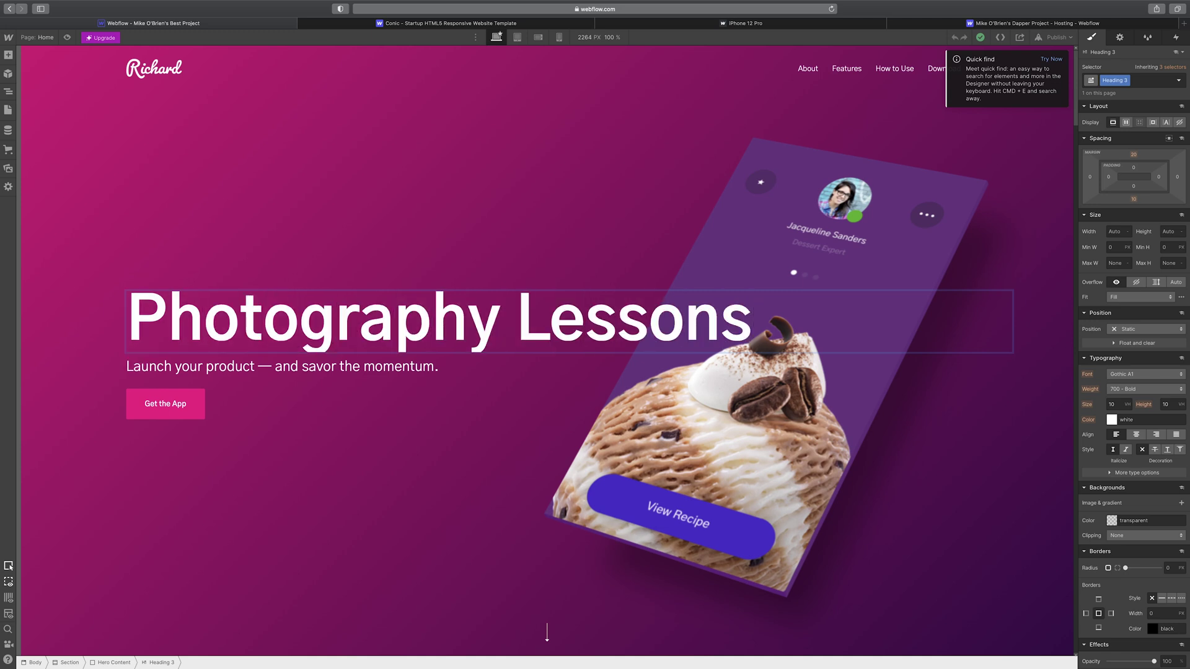
- Change the subheading to 'My personal portfolio of photos I took', then reselect the heading text
{"action": "left_click", "coordinate": [239, 367]}
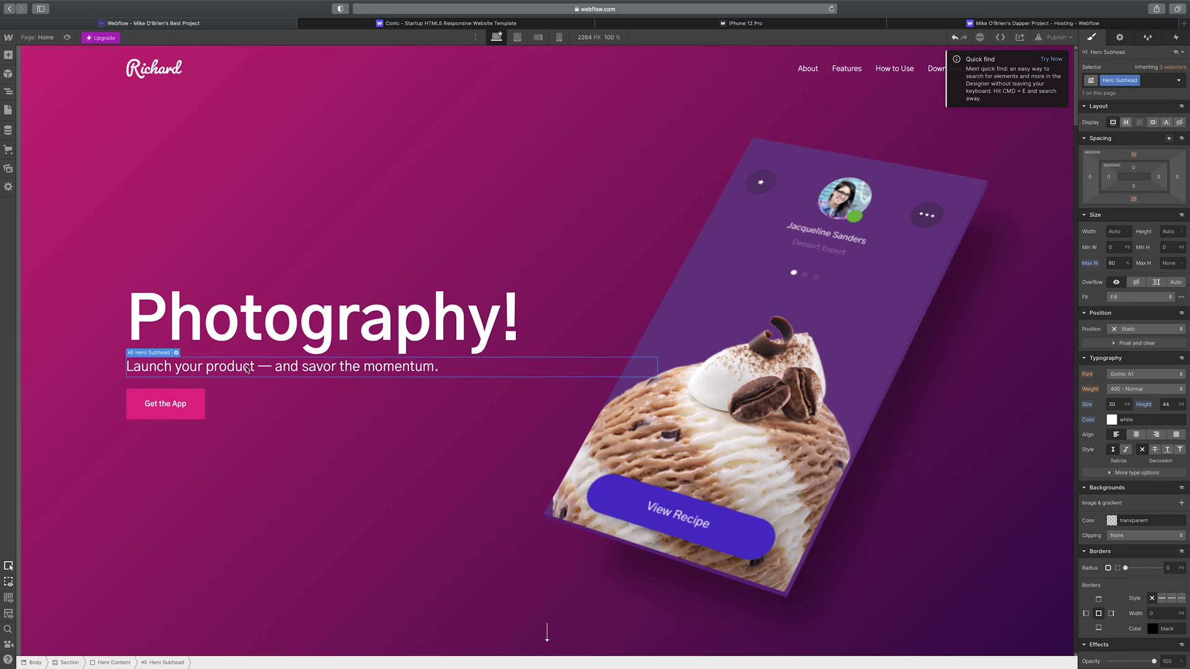
{"action": "double_click", "coordinate": [247, 366]}
{"action": "key", "text": "super+a"}
{"action": "type", "text": "MY"}
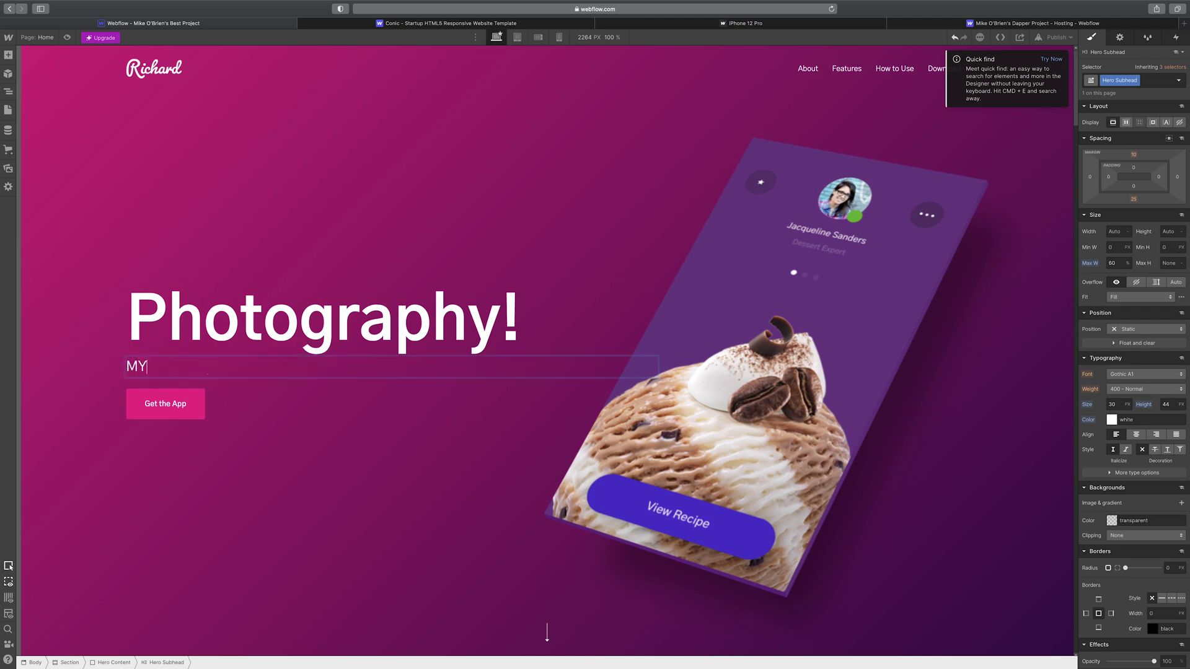
{"action": "type", "text": " per"}
{"action": "key", "text": "BackSpace"}
{"action": "key", "text": "BackSpace"}
{"action": "key", "text": "BackSpace"}
{"action": "key", "text": "BackSpace"}
{"action": "type", "text": "y p"}
{"action": "key", "text": "BackSpace"}
{"action": "key", "text": "BackSpace"}
{"action": "key", "text": "BackSpace"}
{"action": "key", "text": "BackSpace"}
{"action": "type", "text": "y personal portfolio of photos I took"}
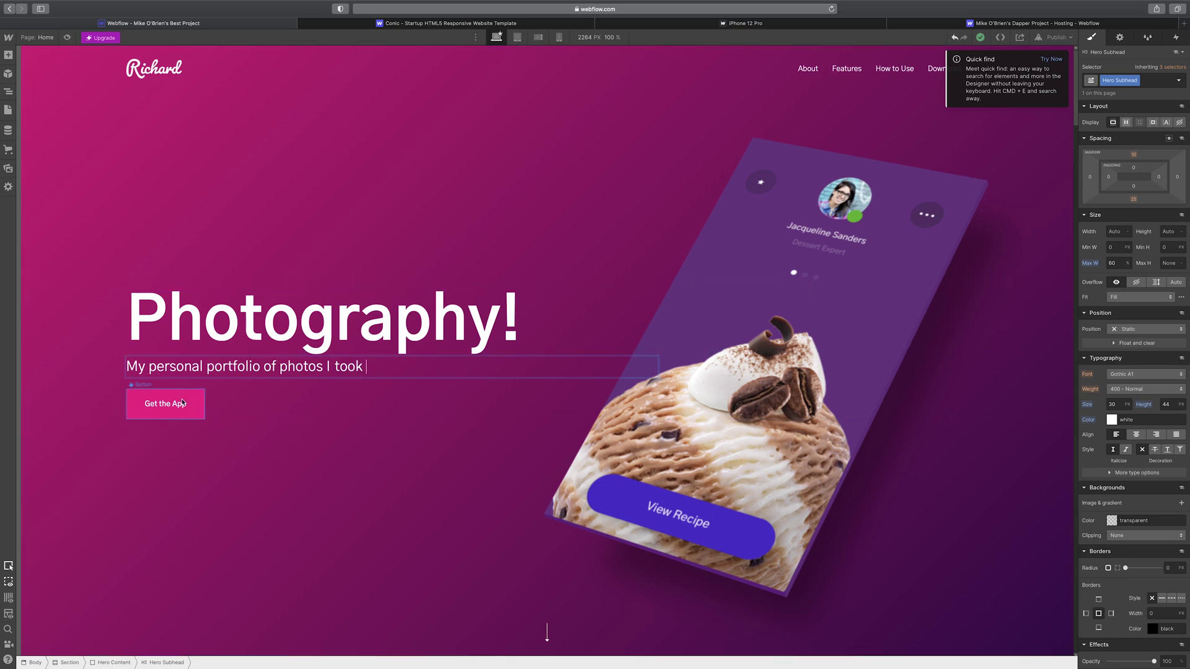
{"action": "key", "text": "Escape"}
{"action": "left_click", "coordinate": [323, 332]}
{"action": "double_click", "coordinate": [385, 320]}
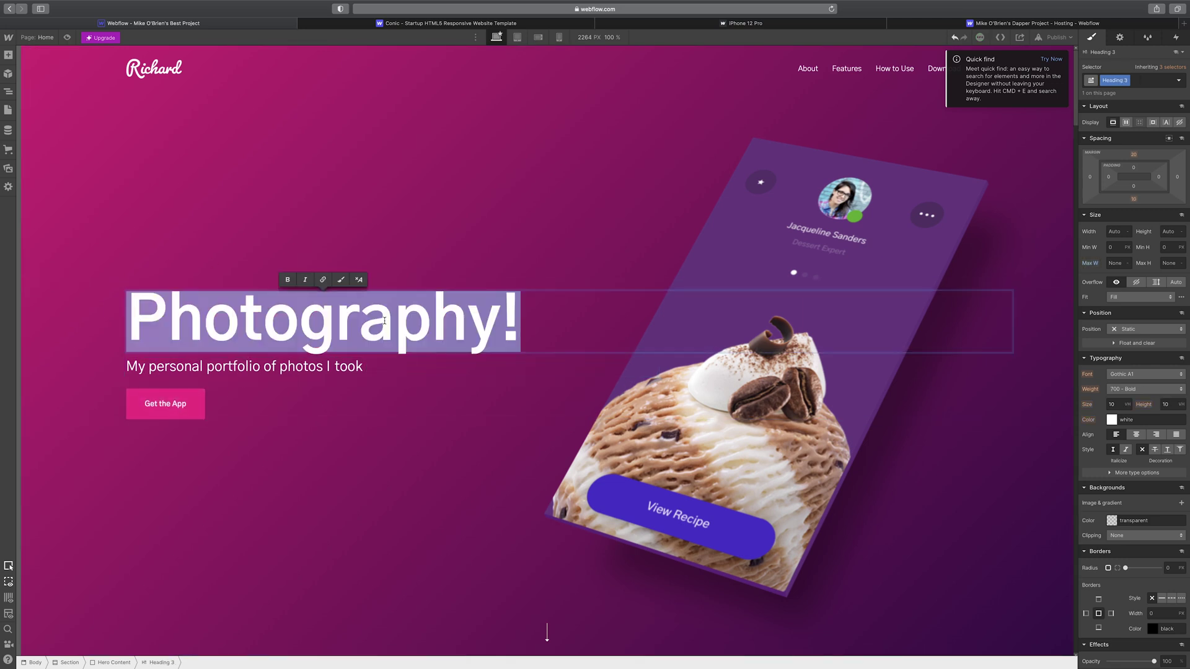
{"action": "left_click", "coordinate": [323, 279]}
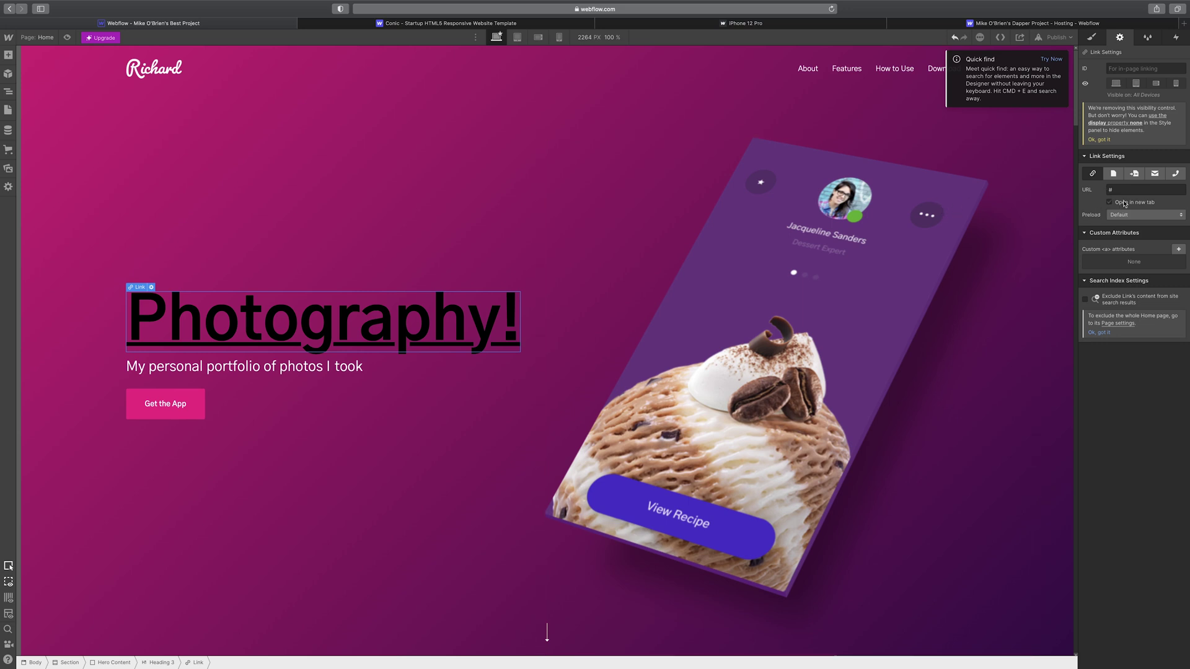
{"action": "double_click", "coordinate": [466, 334]}
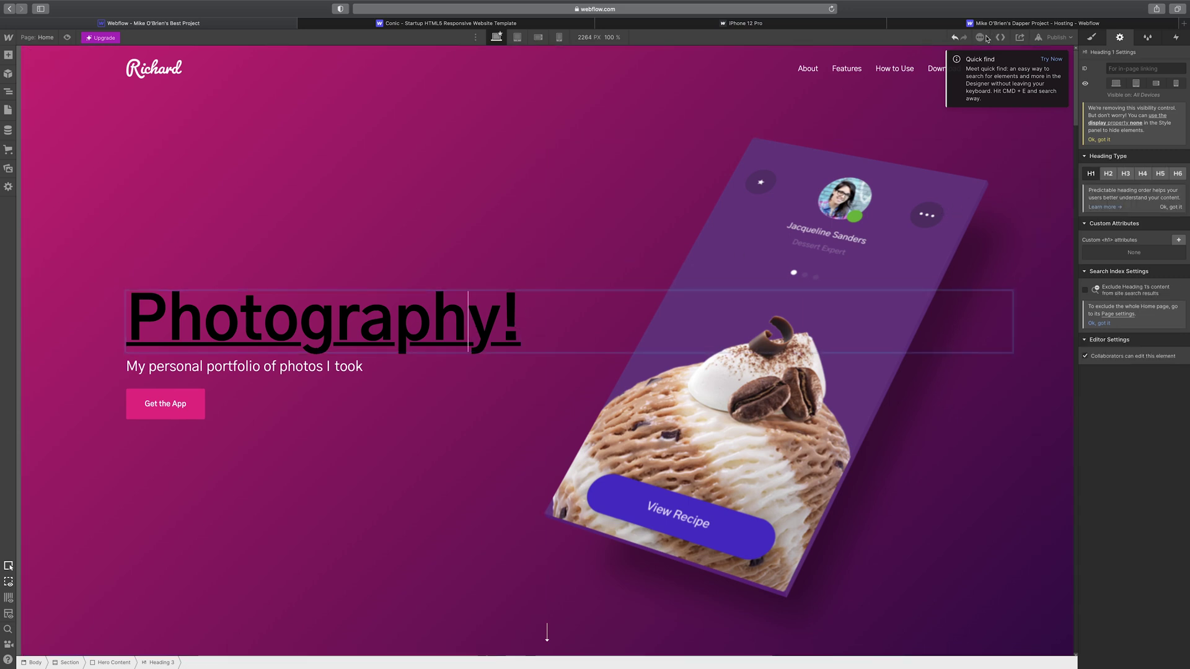
{"action": "left_click", "coordinate": [955, 38]}
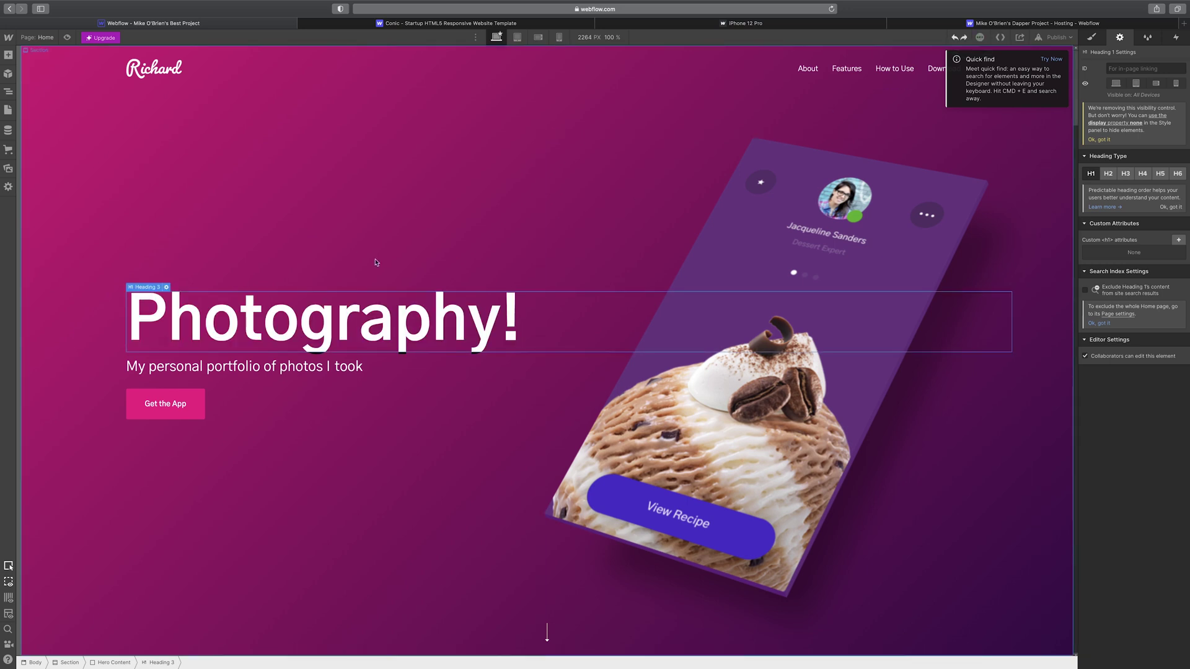
{"action": "left_click", "coordinate": [313, 370]}
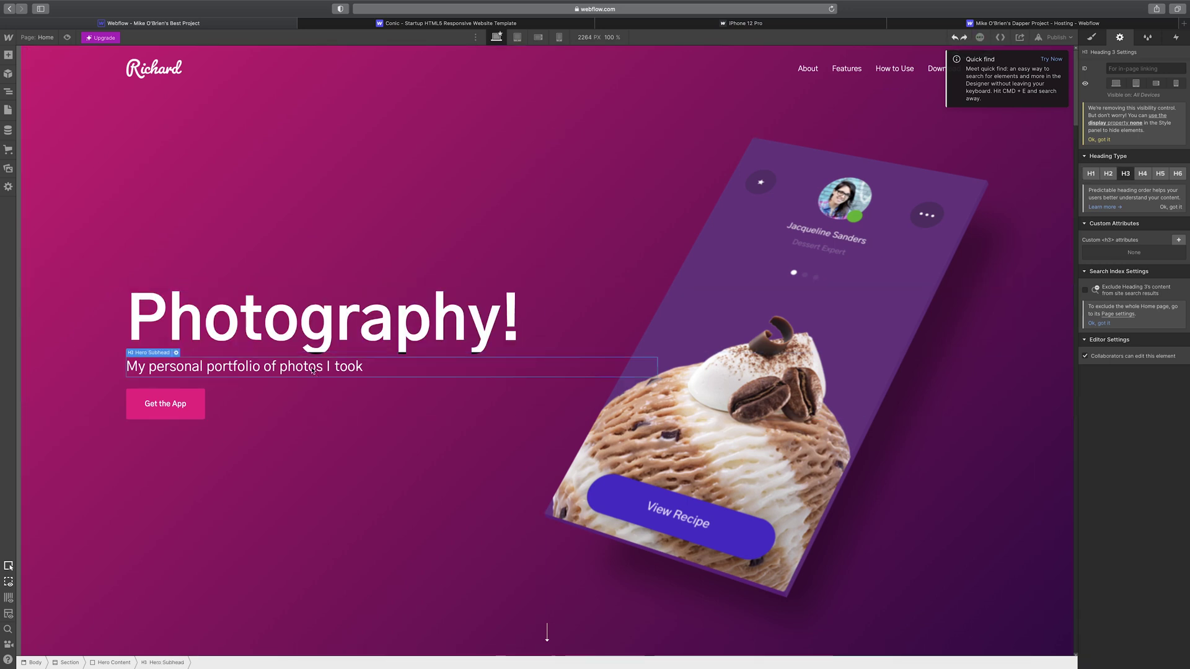
{"action": "left_click", "coordinate": [189, 402]}
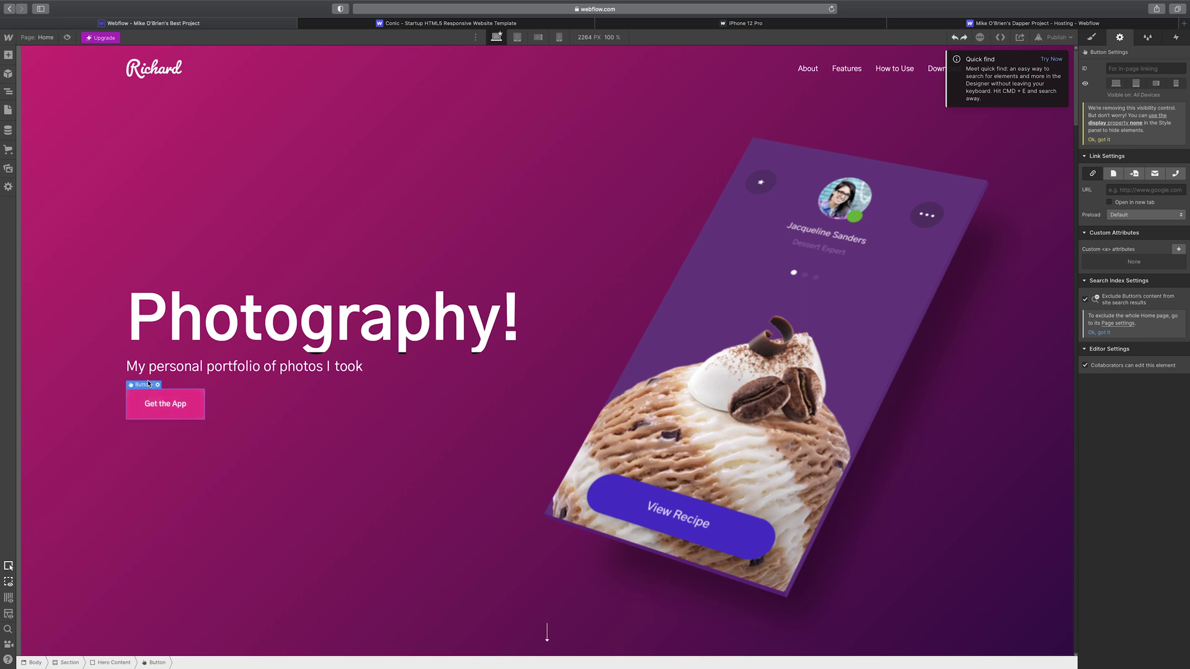
{"action": "mouse_move", "coordinate": [141, 388]}
{"action": "left_click", "coordinate": [1100, 38]}
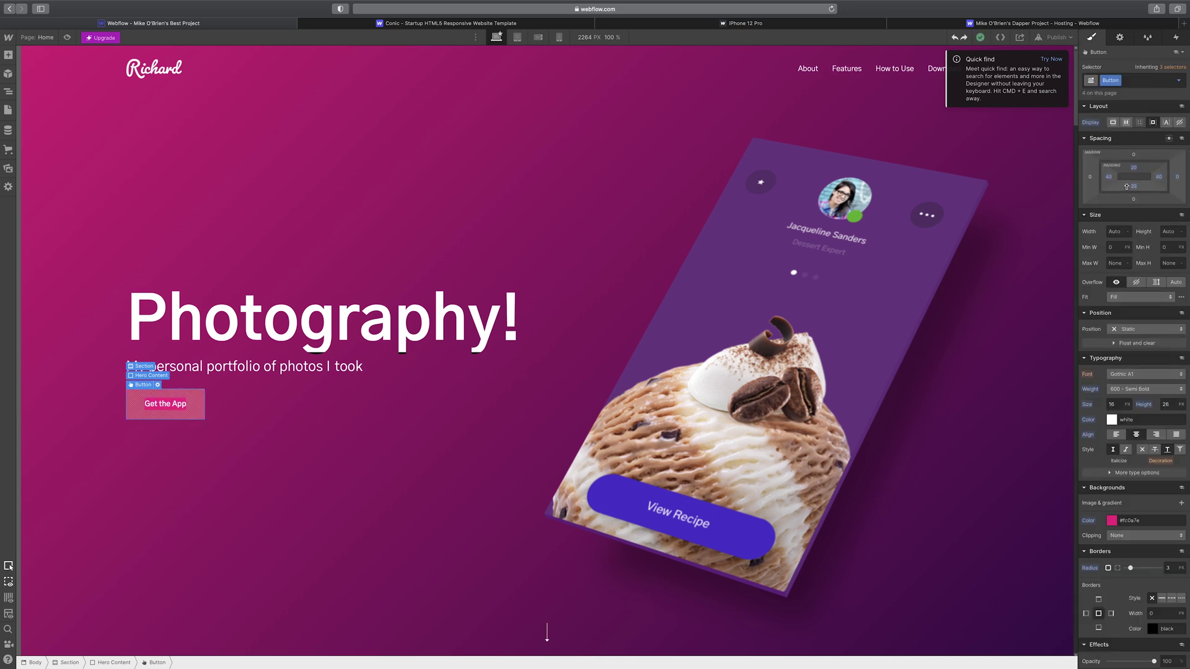
- Give the Get the App button a 190 px left margin, discarding a trial 200 px padding
{"action": "left_click", "coordinate": [1107, 178]}
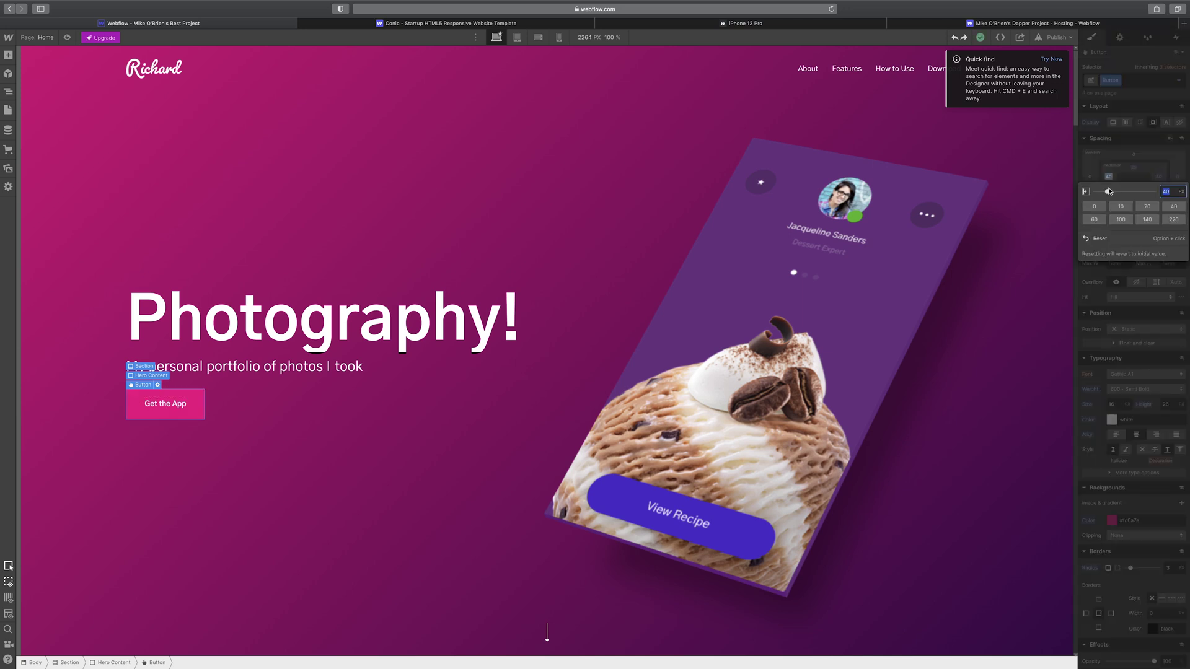
{"action": "type", "text": "200"}
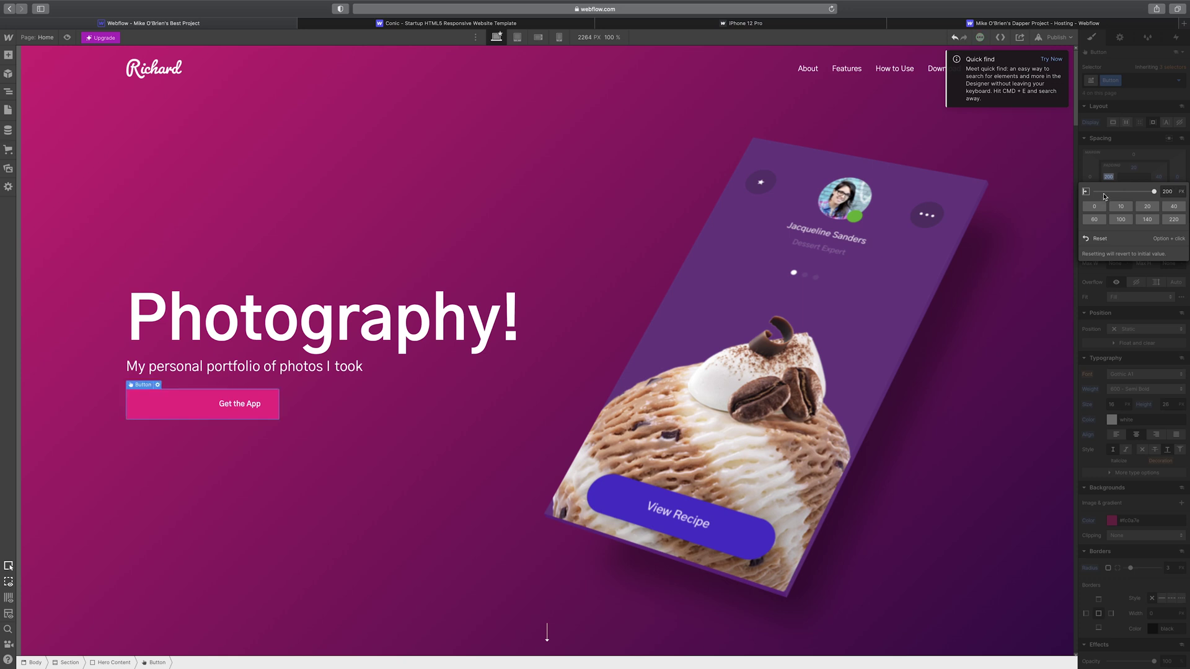
{"action": "left_click", "coordinate": [956, 38]}
{"action": "left_click", "coordinate": [1085, 160]}
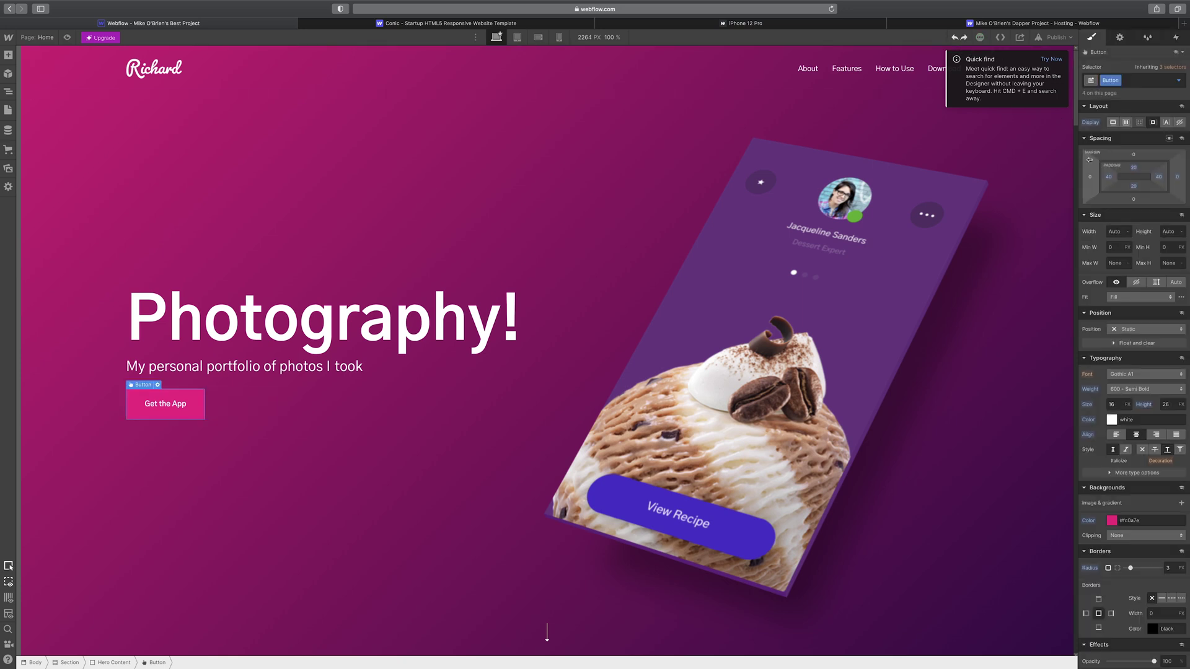
{"action": "left_click_drag", "start_coordinate": [1091, 180], "coordinate": [1030, 181]}
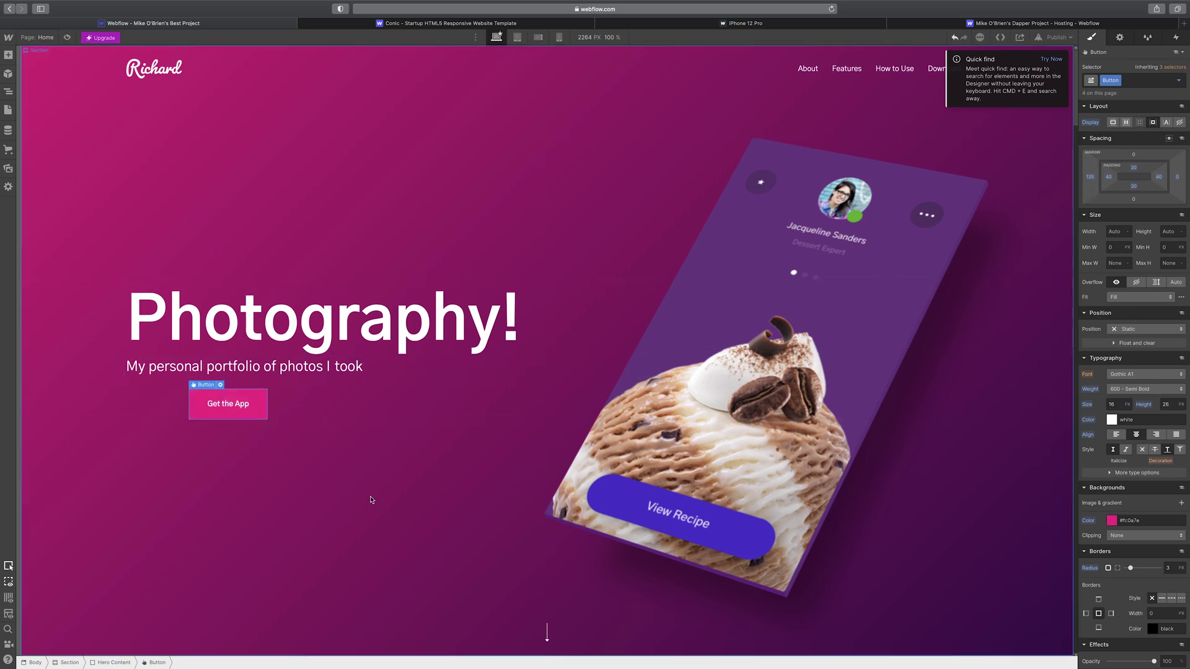
- Set the Get the App button's link type to URL and start entering the web address
{"action": "left_click", "coordinate": [220, 385]}
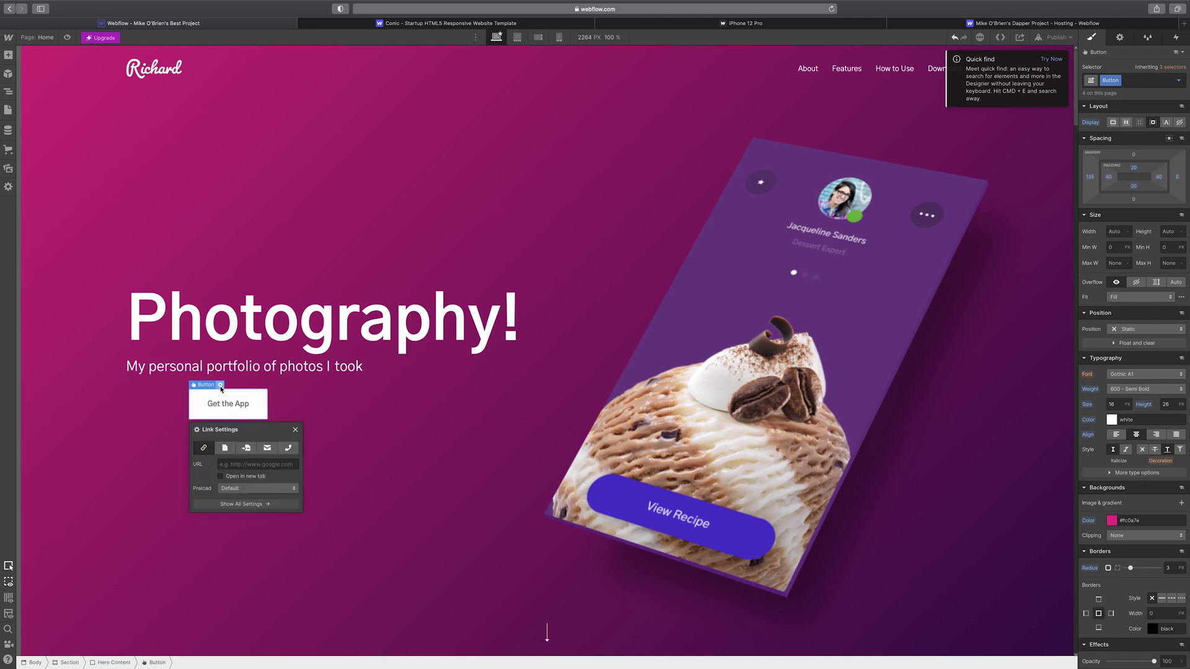
{"action": "left_click", "coordinate": [264, 465]}
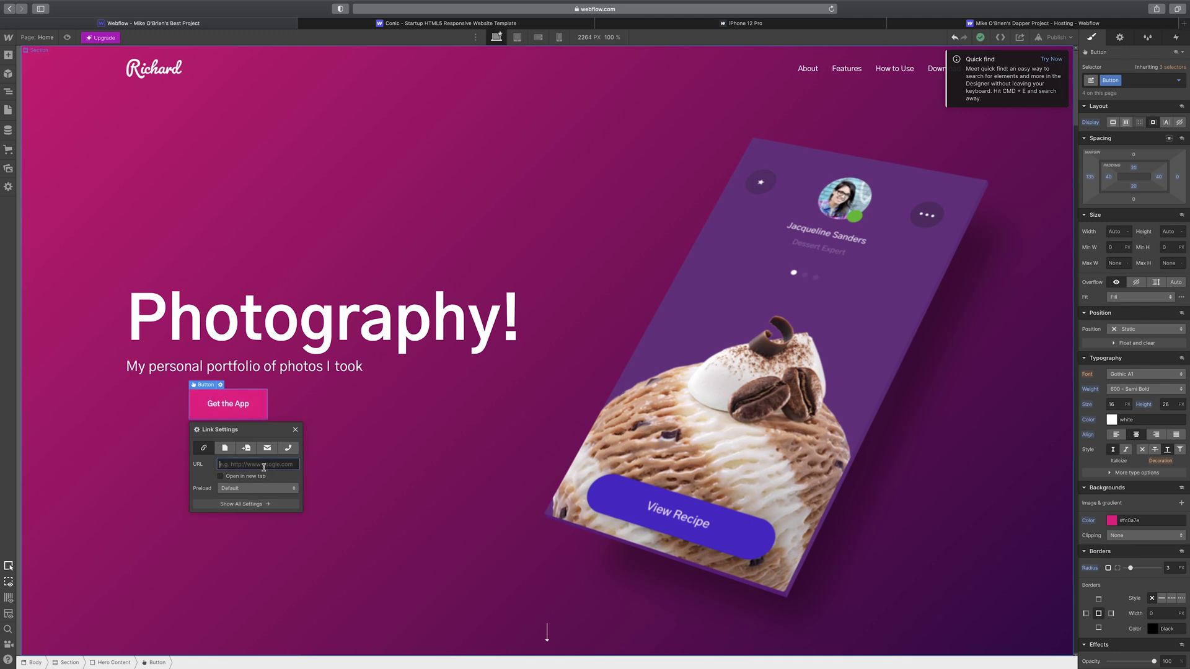
{"action": "left_click", "coordinate": [221, 451]}
{"action": "left_click", "coordinate": [247, 450]}
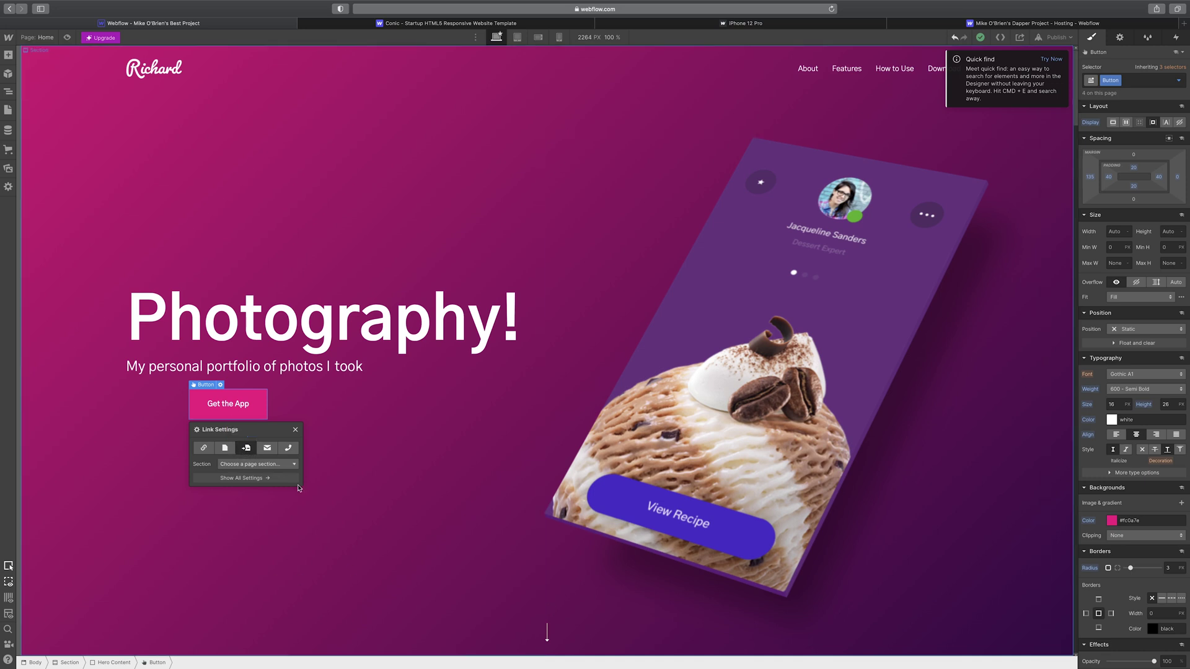
{"action": "left_click", "coordinate": [204, 449]}
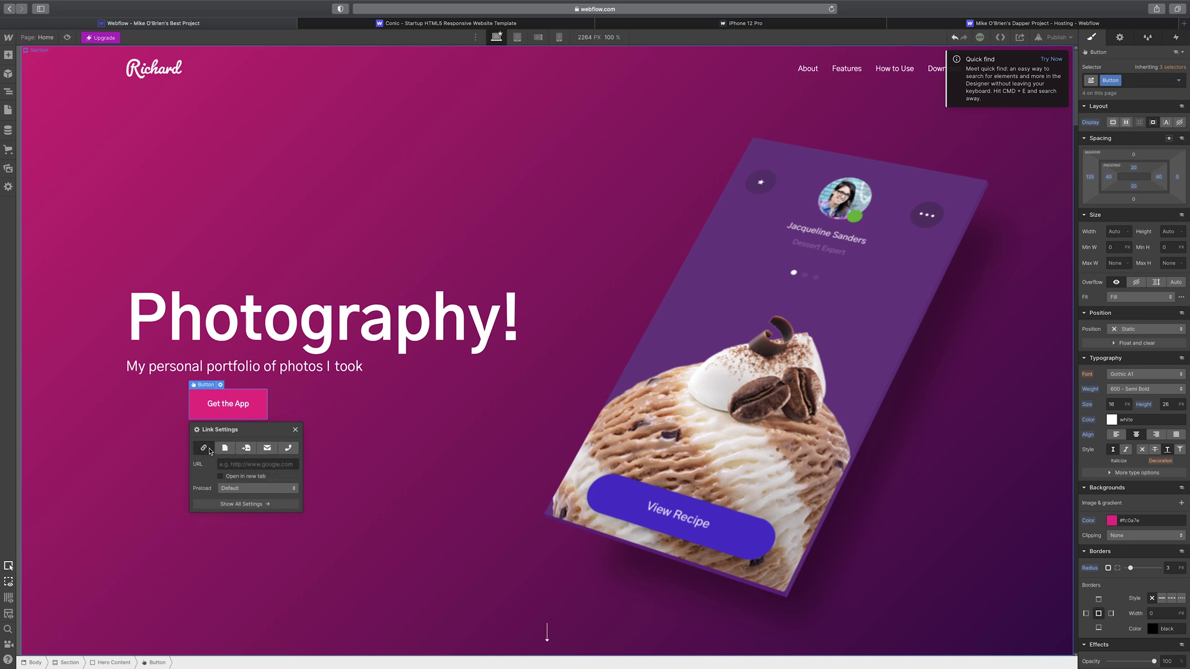
{"action": "left_click", "coordinate": [256, 462]}
{"action": "type", "text": "https://santrelmedia.com"}
- Preview the page and check that Get the App opens Santrel Media in another tab
{"action": "left_click", "coordinate": [415, 488]}
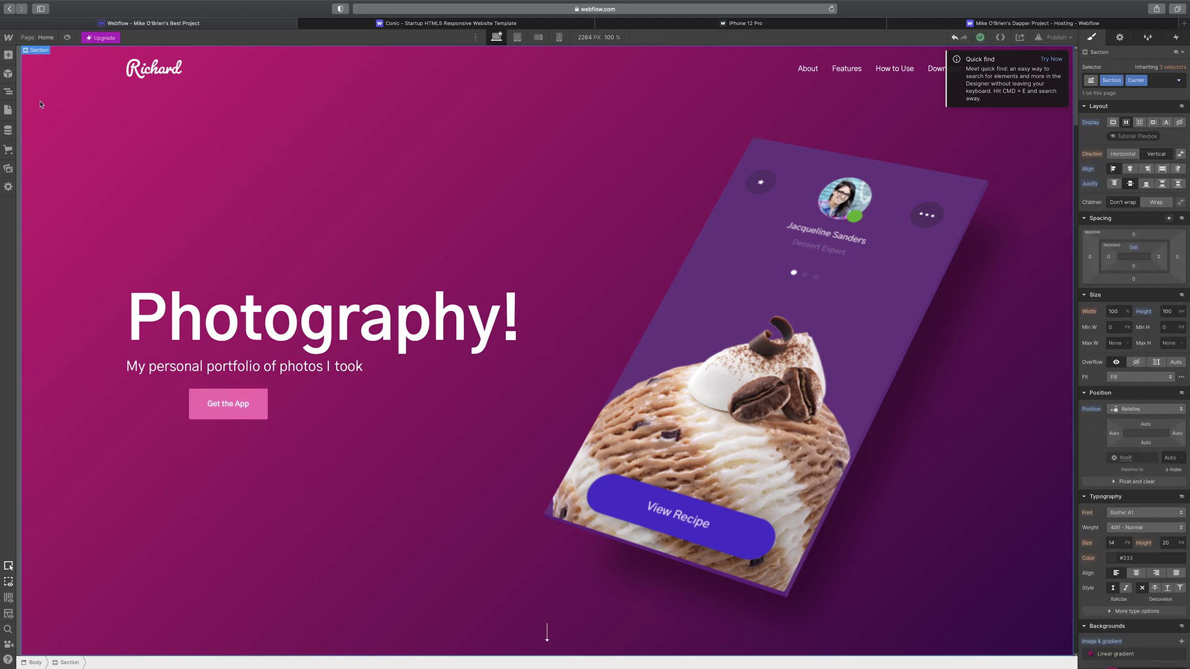
{"action": "left_click", "coordinate": [68, 38]}
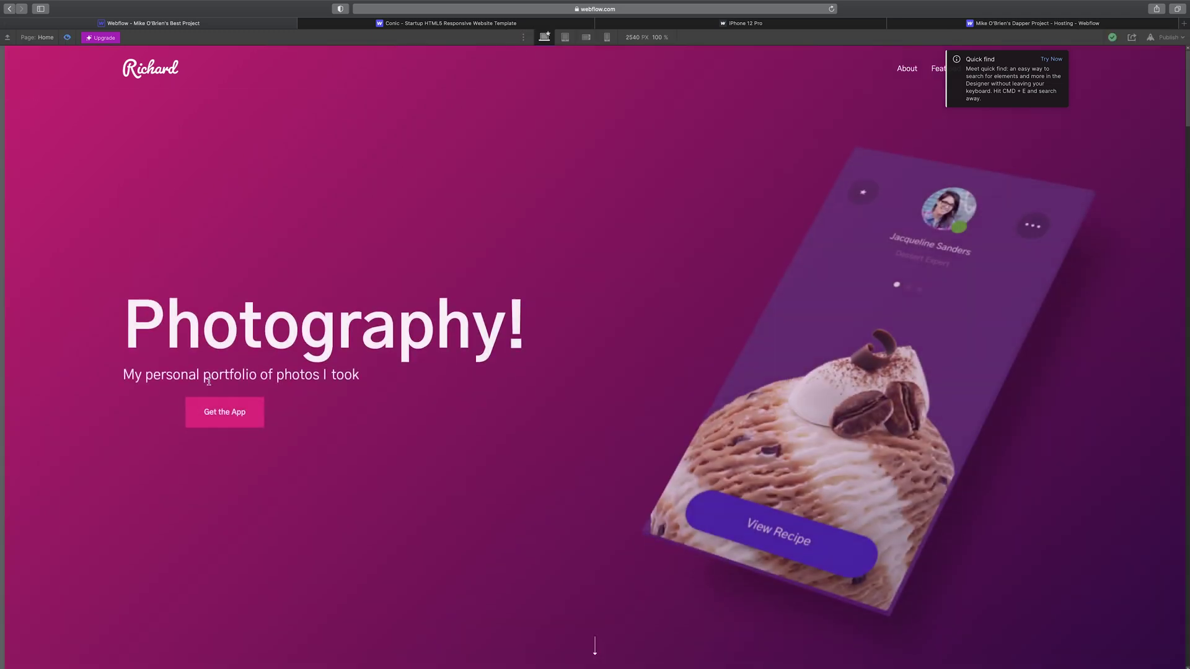
{"action": "left_click", "coordinate": [226, 413]}
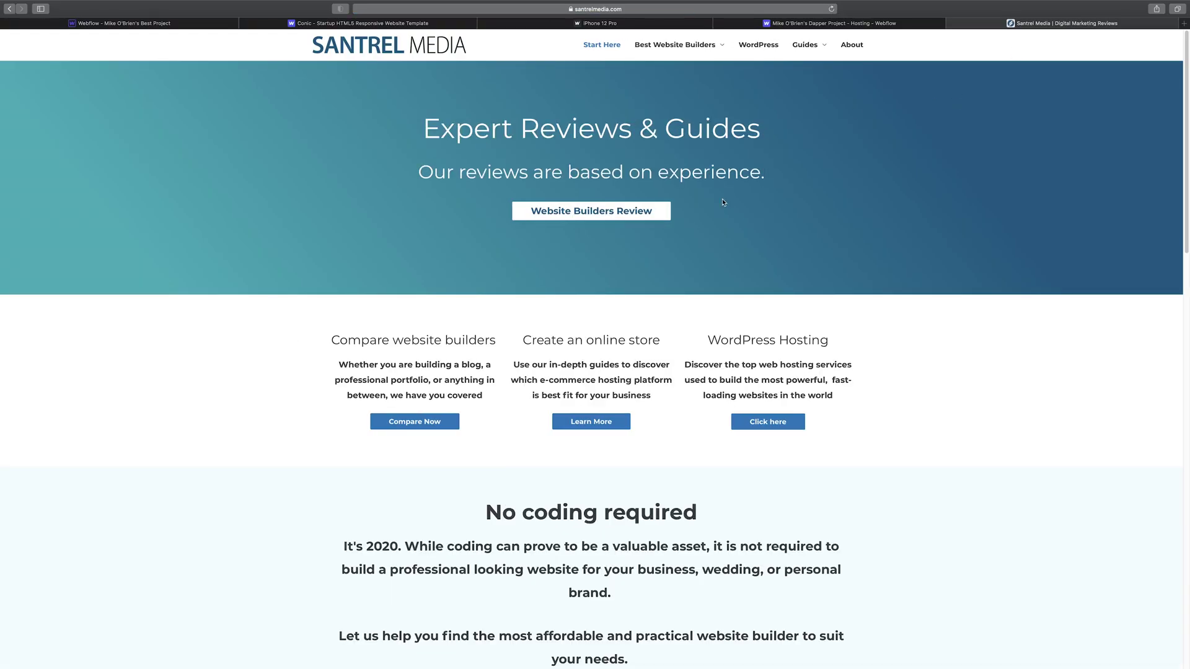
{"action": "left_click", "coordinate": [231, 29]}
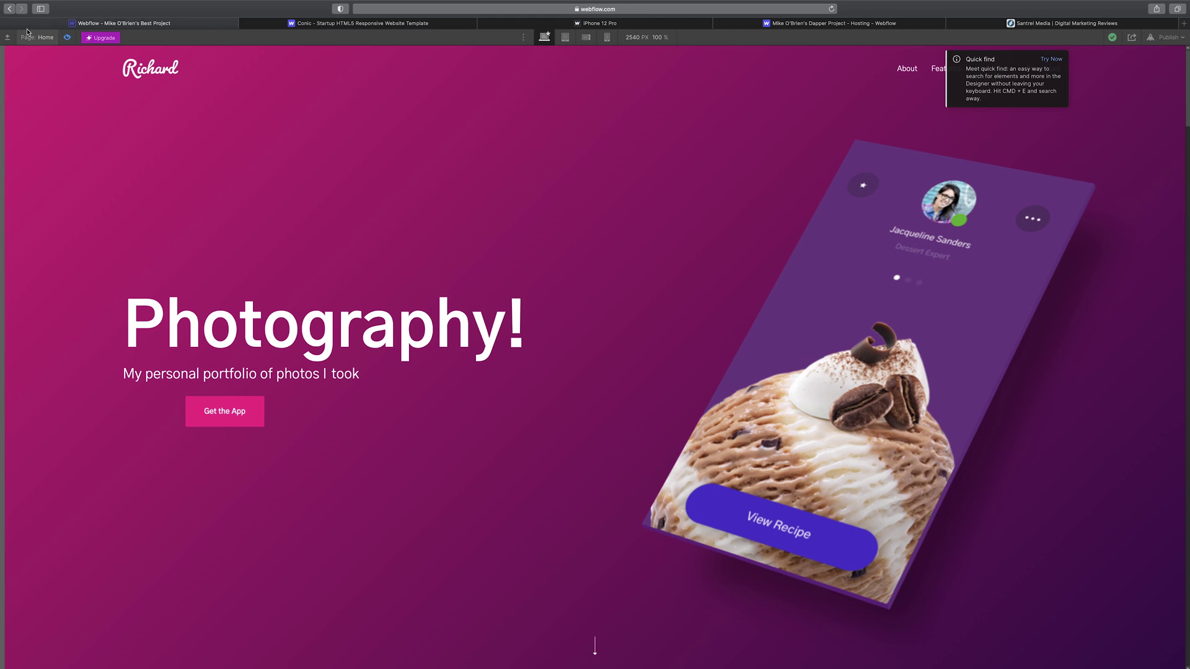
{"action": "left_click", "coordinate": [67, 38]}
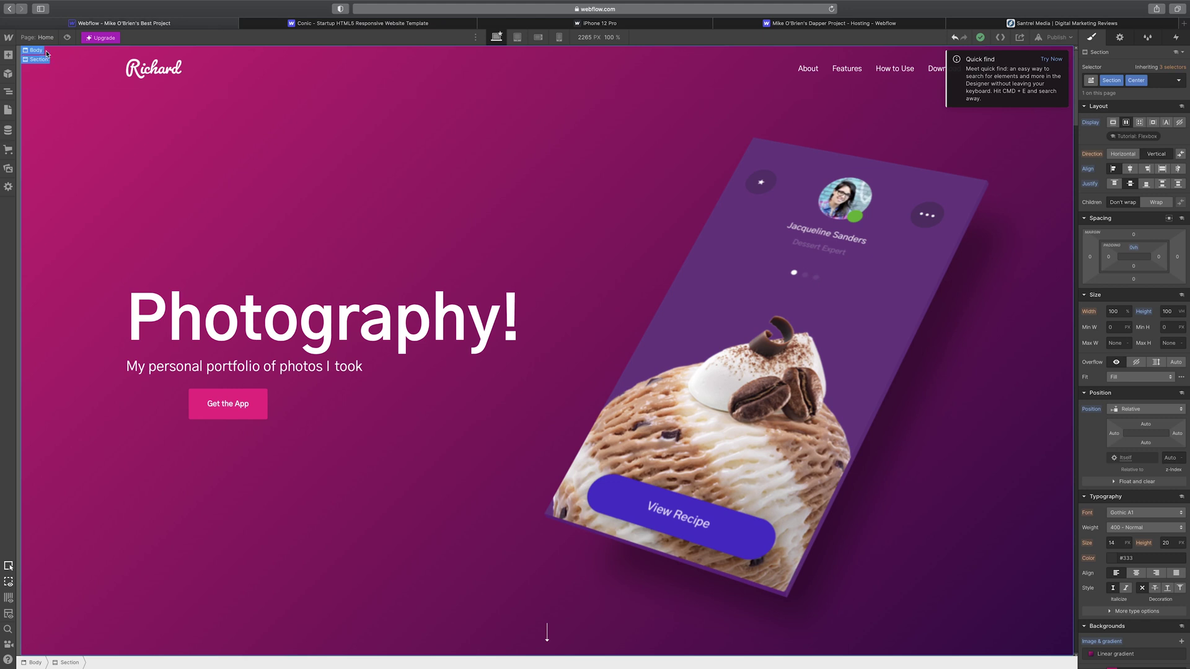
- Select the Body, hero Section and Hero elements and show the Navigator element tree
{"action": "left_click", "coordinate": [32, 52]}
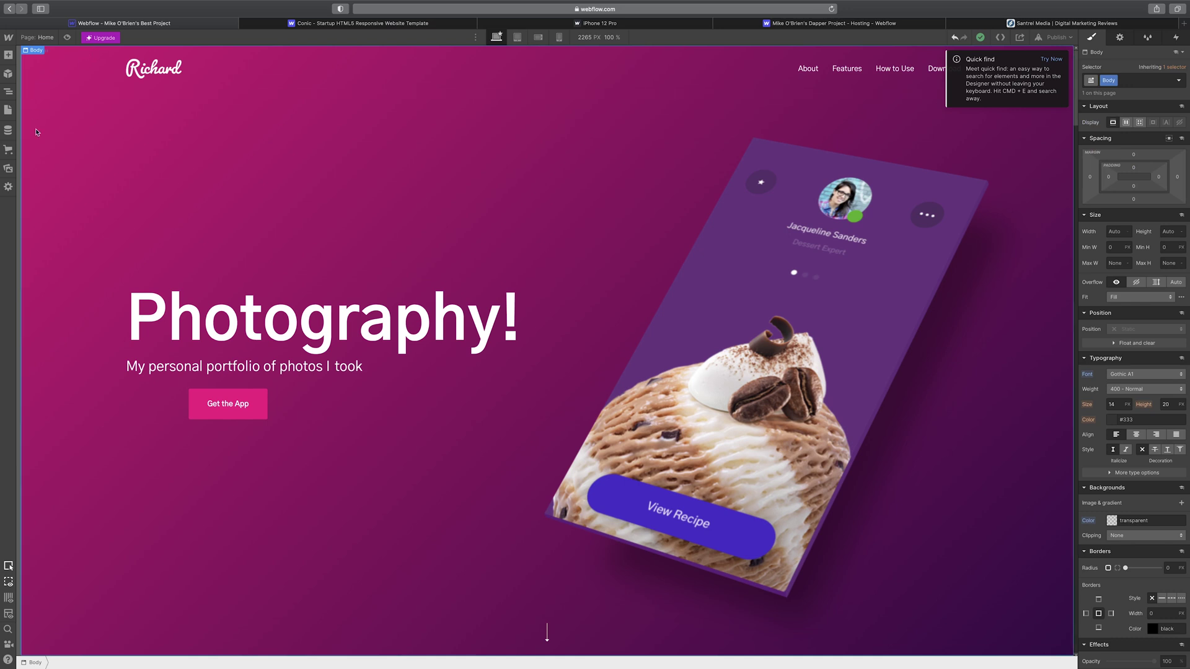
{"action": "left_click", "coordinate": [43, 147]}
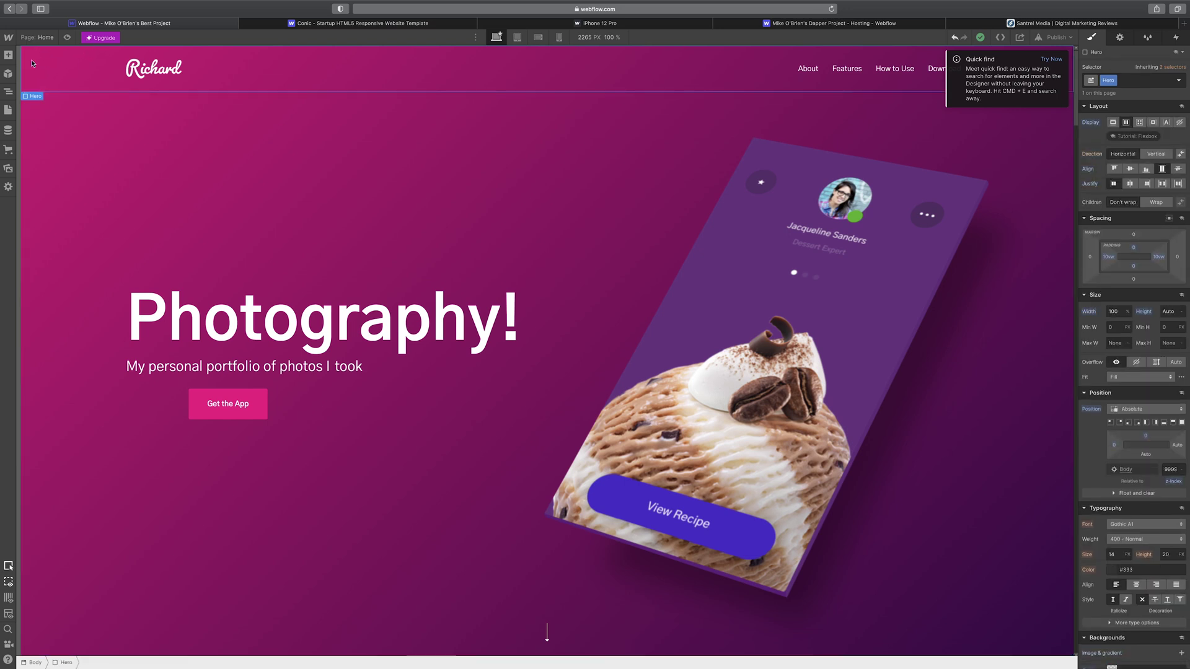
{"action": "left_click", "coordinate": [57, 101]}
{"action": "left_click", "coordinate": [10, 91]}
{"action": "left_click", "coordinate": [35, 75]}
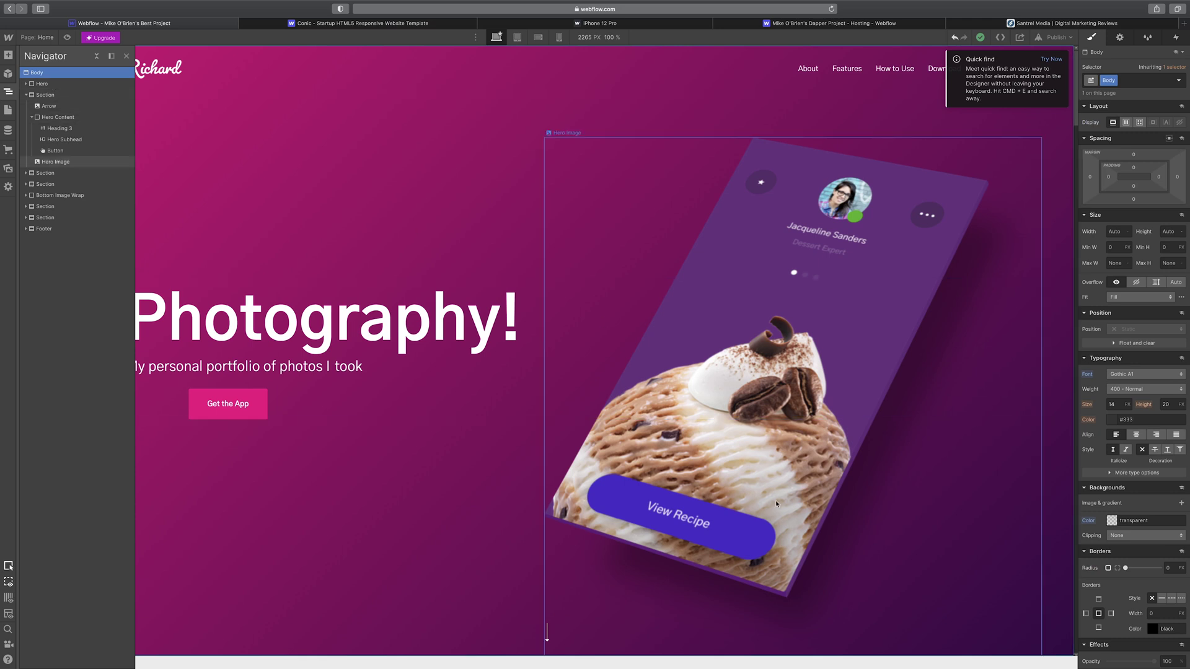
- Move the hero Section's linear-gradient stops inward to about 14% and 73%
{"action": "scroll", "coordinate": [1154, 503], "scroll_direction": "down", "scroll_amount": 3}
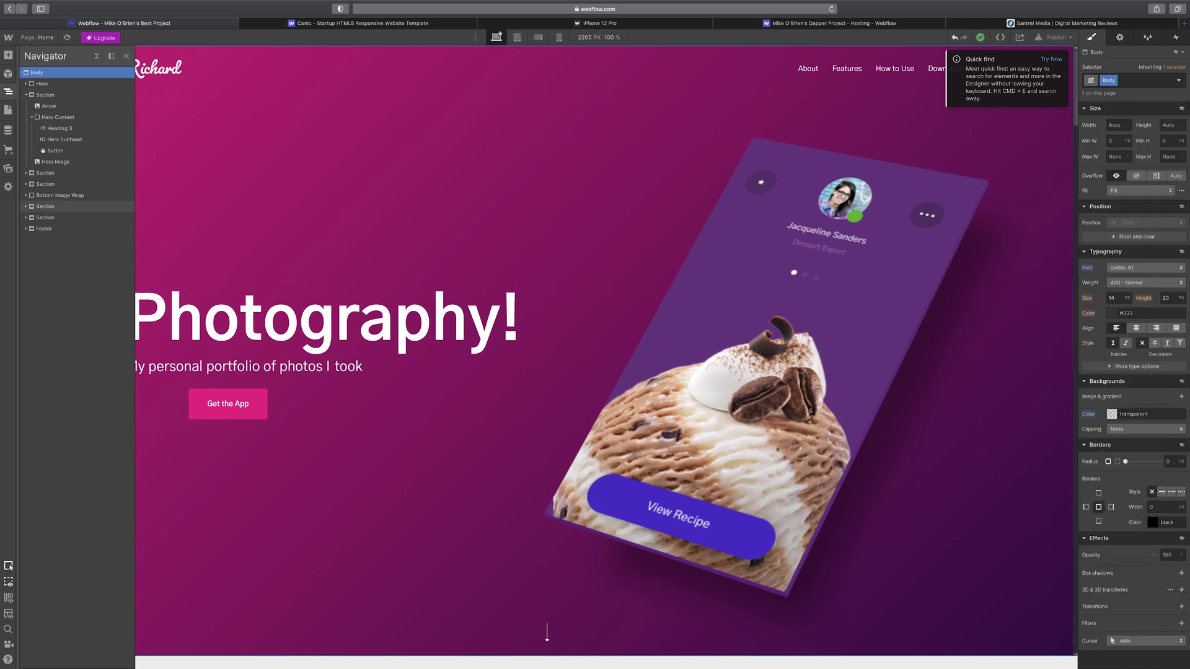
{"action": "left_click", "coordinate": [73, 88]}
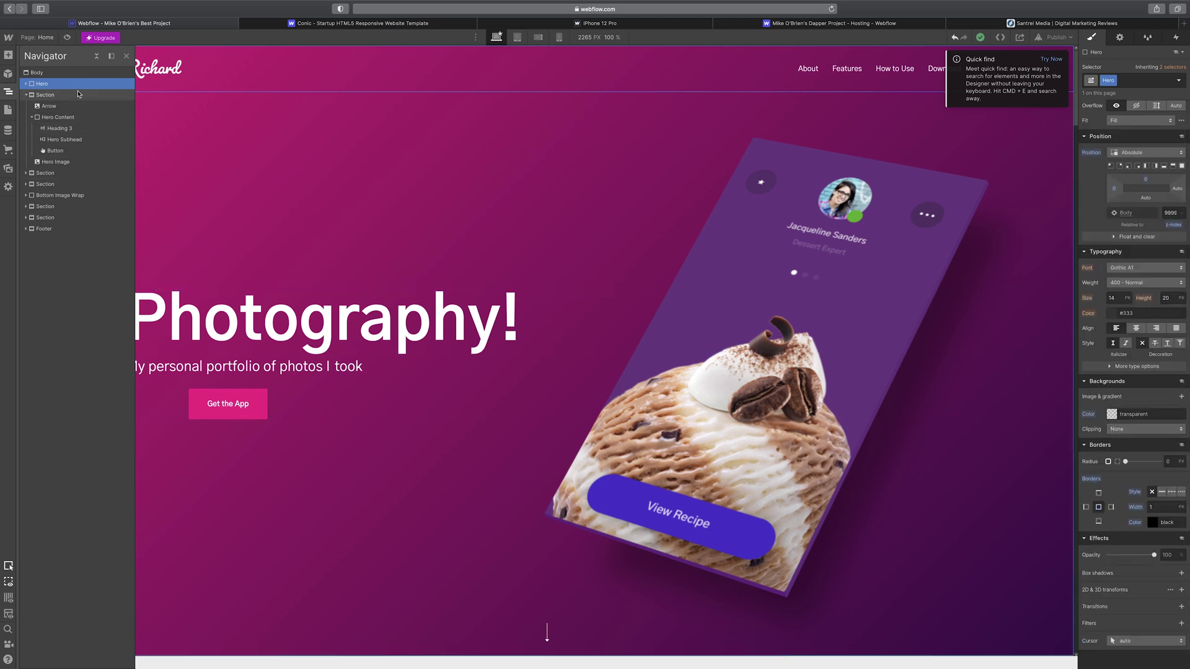
{"action": "left_click", "coordinate": [78, 94]}
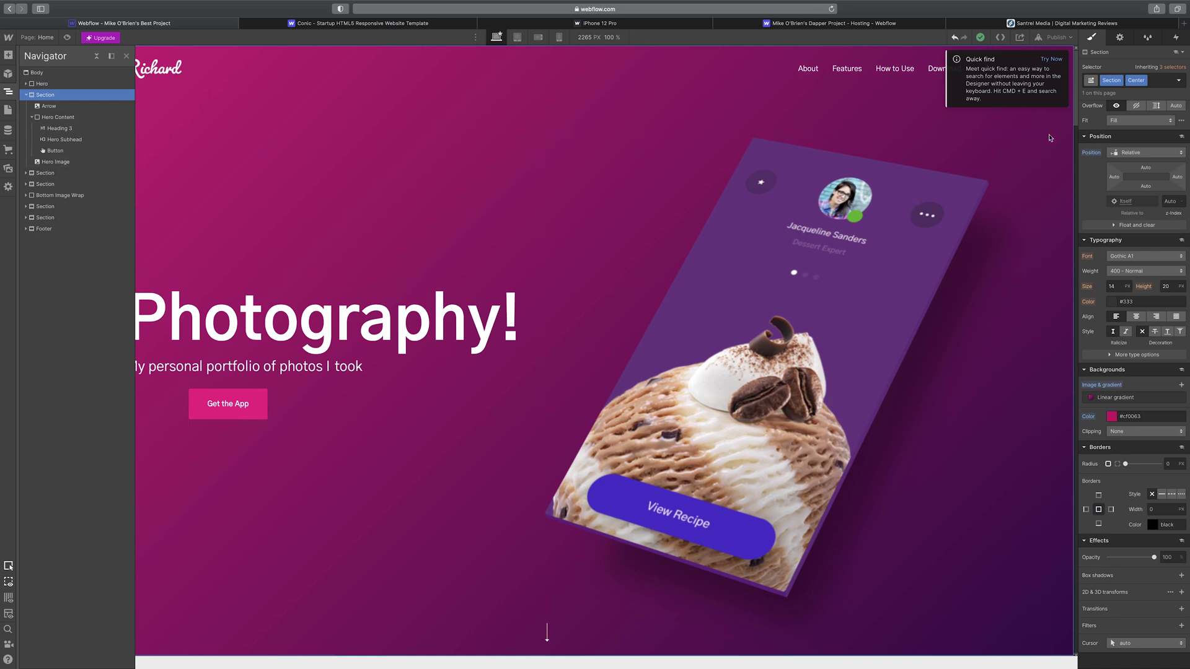
{"action": "scroll", "coordinate": [905, 503], "scroll_direction": "down", "scroll_amount": 2}
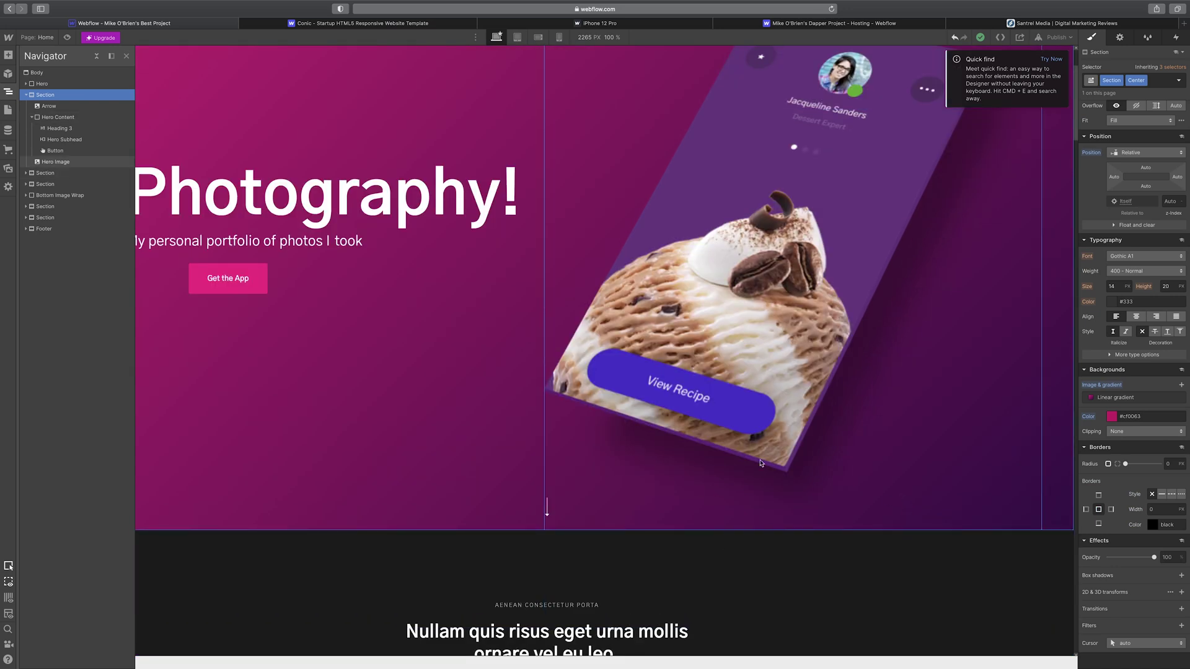
{"action": "scroll", "coordinate": [917, 521], "scroll_direction": "up", "scroll_amount": 2}
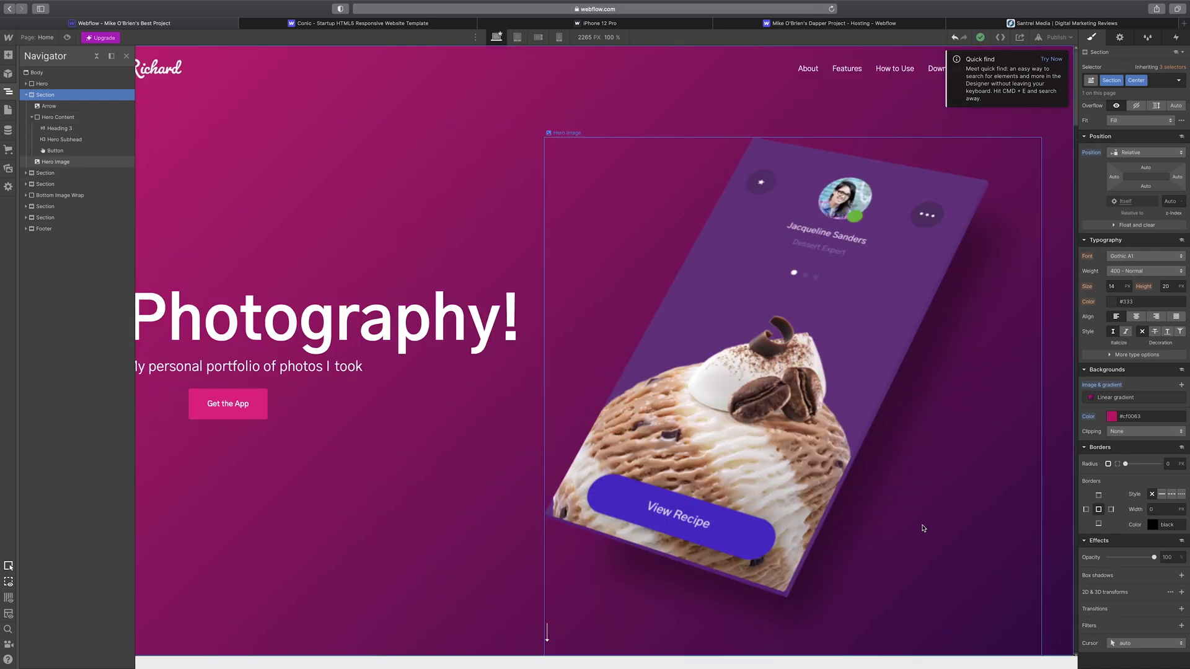
{"action": "left_click", "coordinate": [1124, 398]}
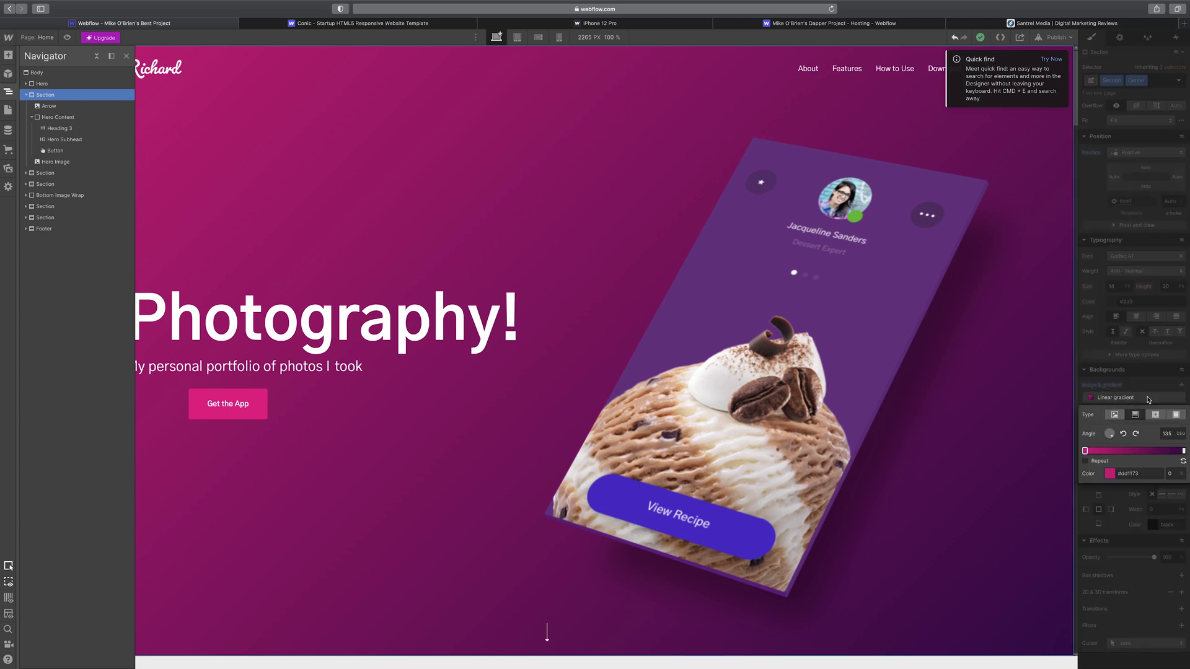
{"action": "mouse_move", "coordinate": [1183, 451]}
{"action": "left_mouse_down"}
{"action": "mouse_move", "coordinate": [1157, 451]}
{"action": "mouse_move", "coordinate": [1183, 450]}
{"action": "left_mouse_up"}
{"action": "left_click_drag", "start_coordinate": [1086, 451], "coordinate": [1099, 451]}
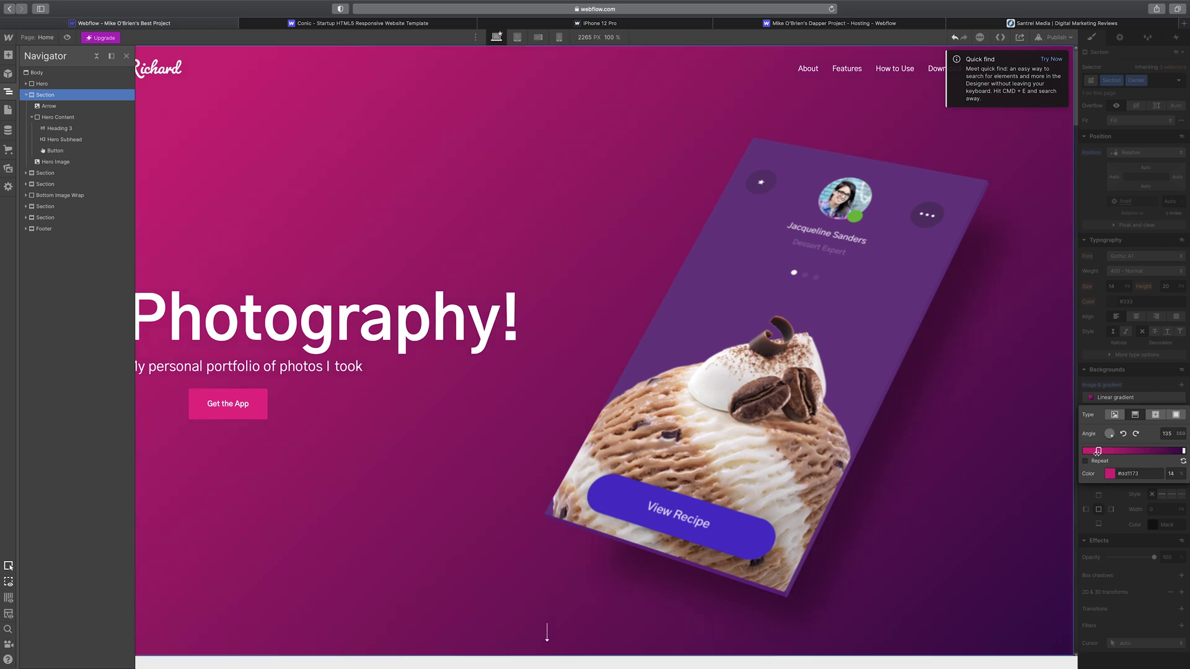
{"action": "left_click", "coordinate": [1147, 397]}
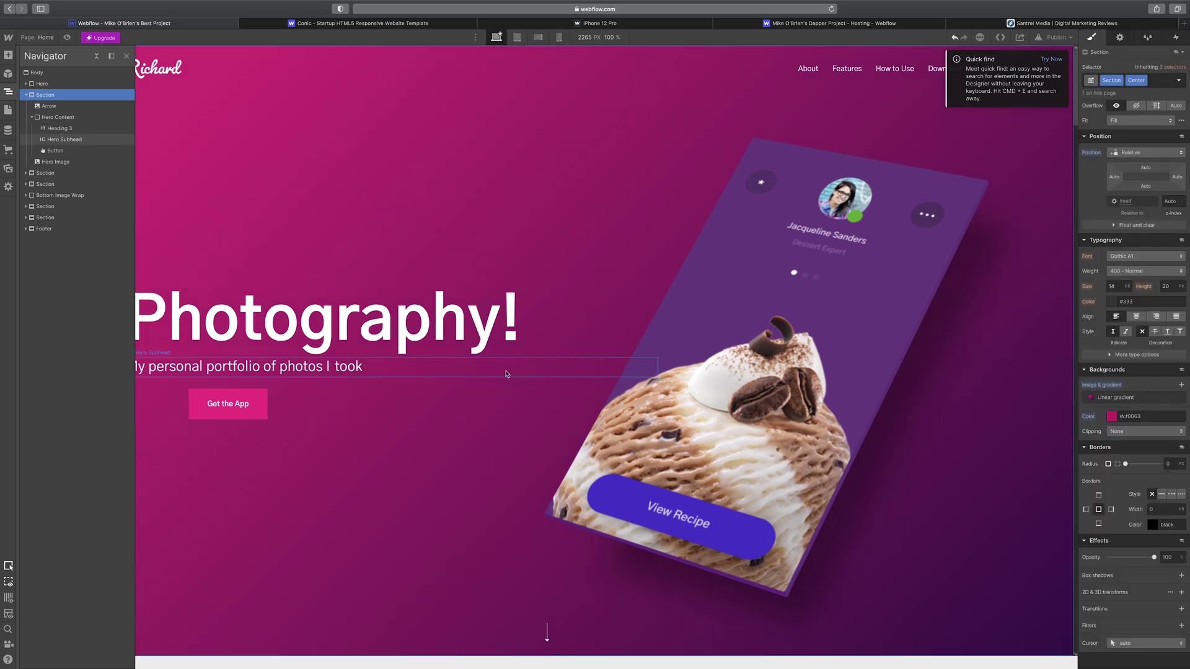
{"action": "scroll", "coordinate": [514, 378], "scroll_direction": "down", "scroll_amount": 8}
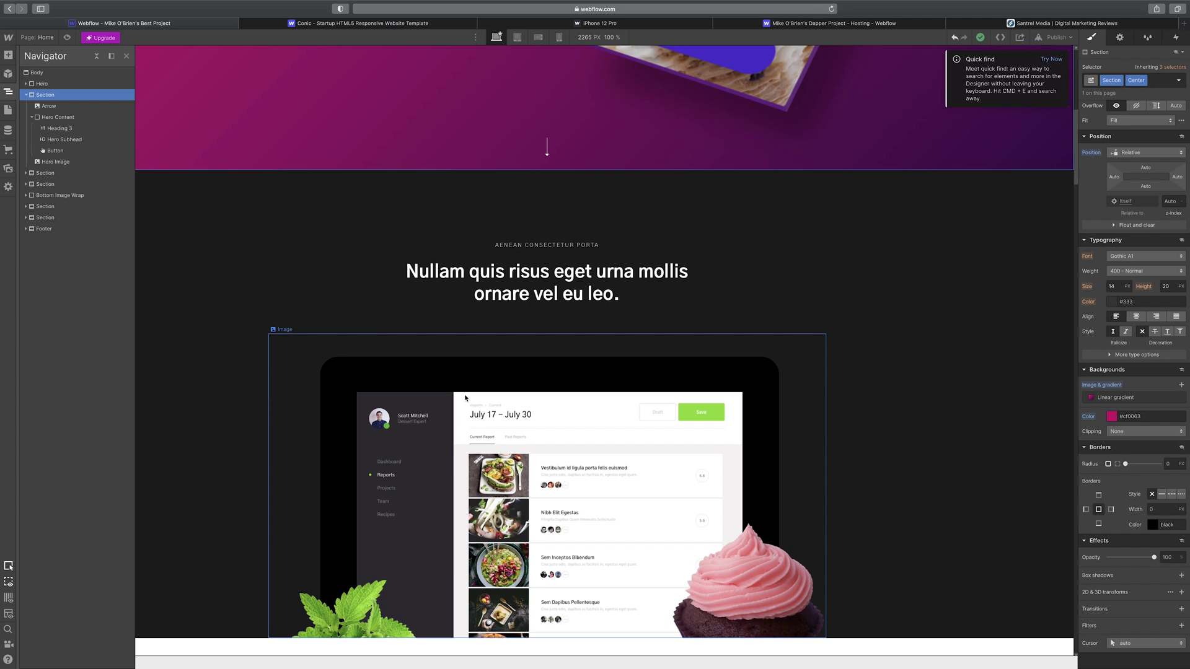
- Select the dashboard image, then the Wrap around the 'Nullam quis risus' heading
{"action": "scroll", "coordinate": [522, 345], "scroll_direction": "down", "scroll_amount": 3}
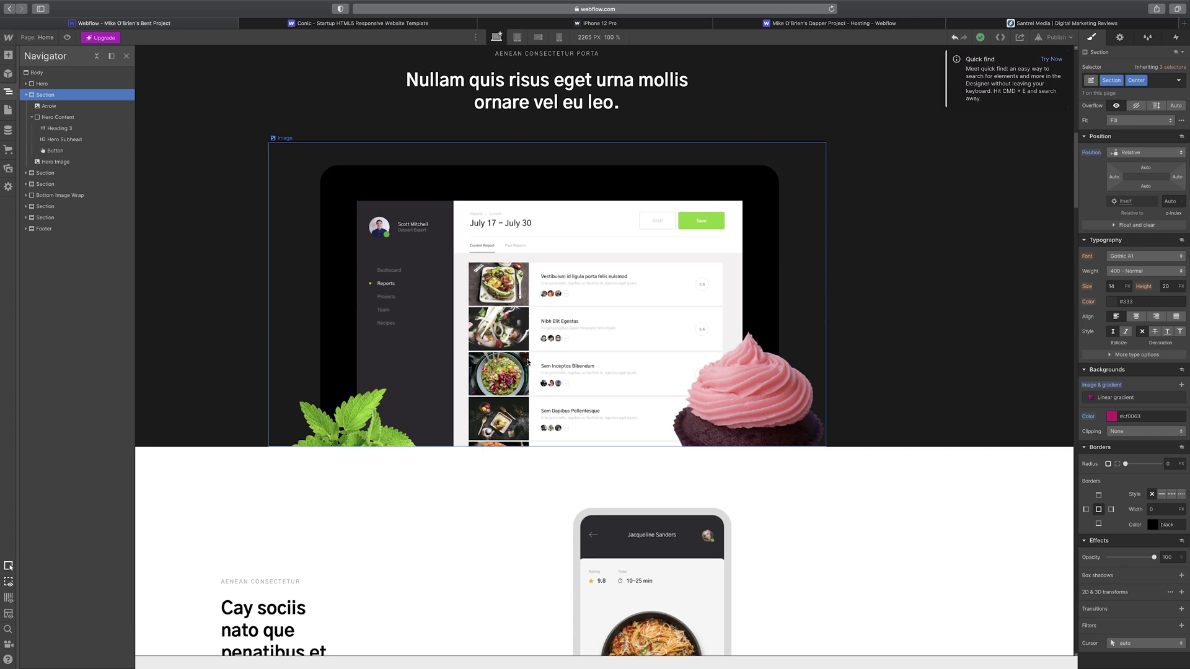
{"action": "left_click", "coordinate": [527, 363]}
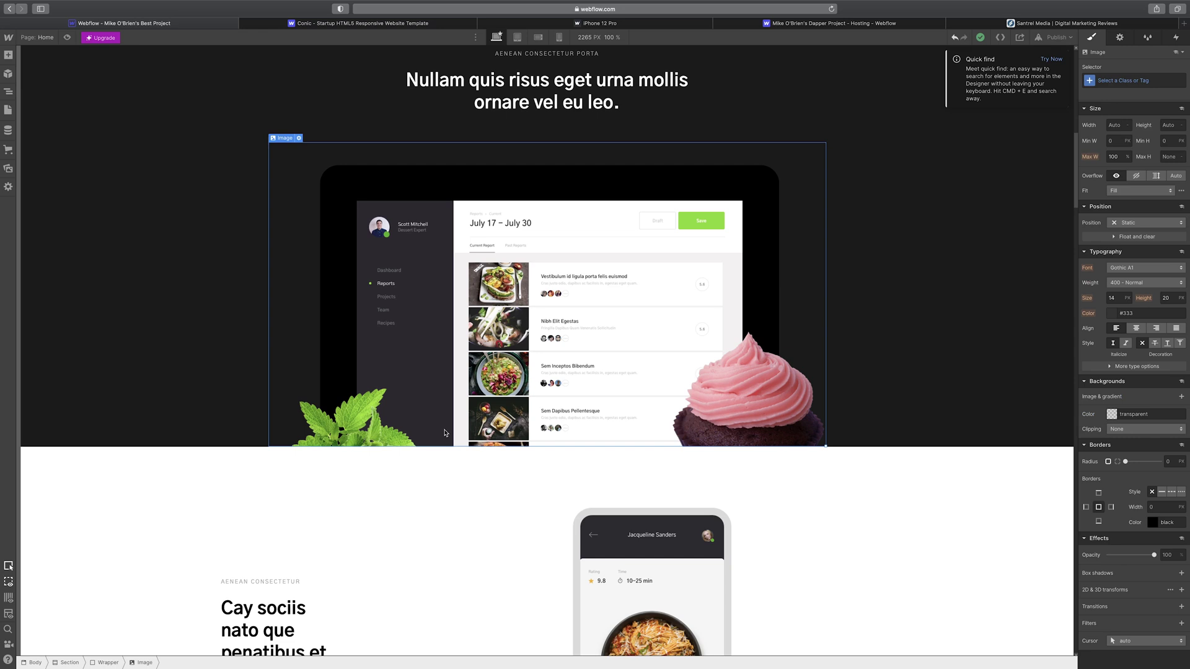
{"action": "scroll", "coordinate": [456, 499], "scroll_direction": "up", "scroll_amount": 2}
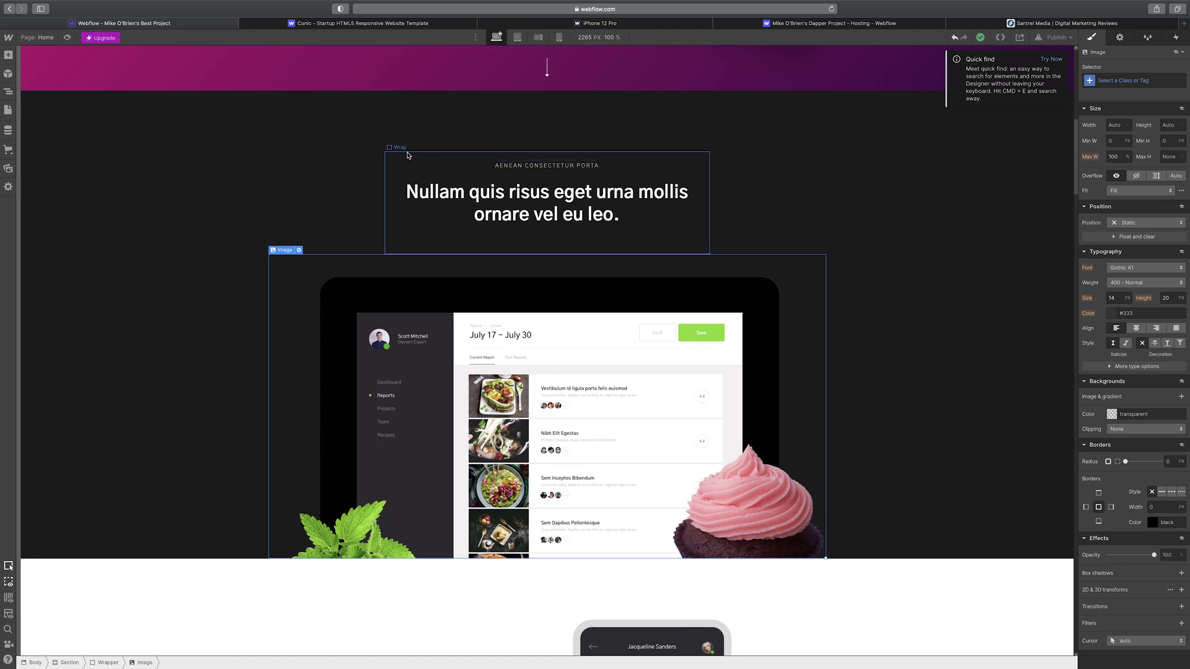
{"action": "left_click", "coordinate": [398, 167]}
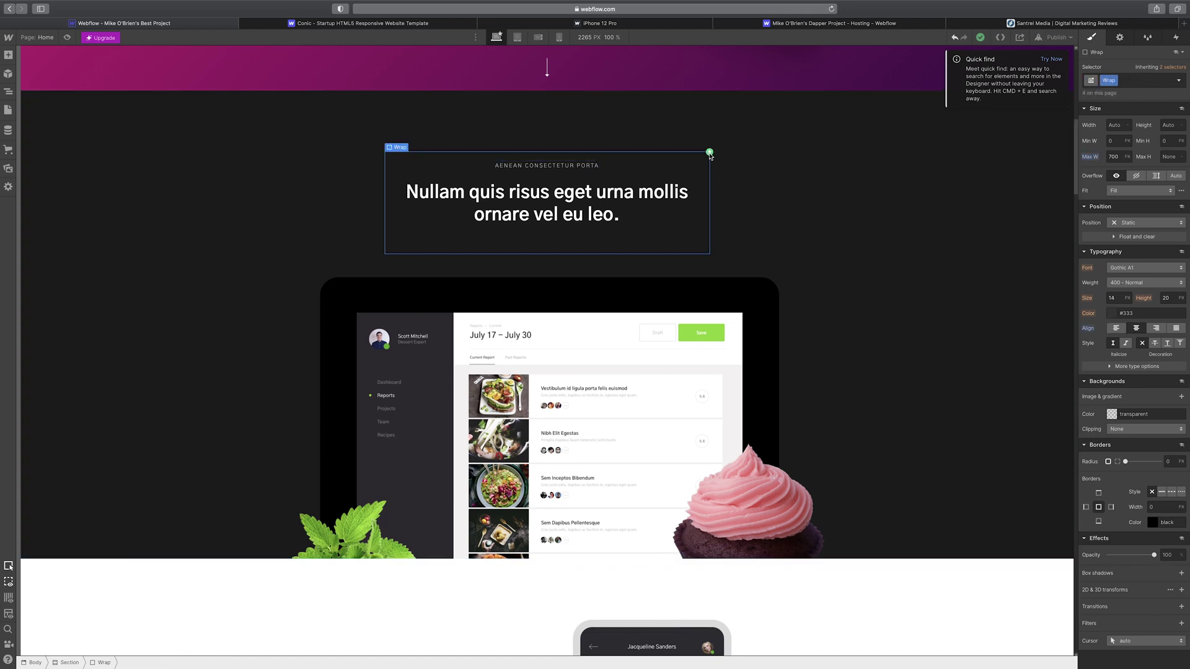
- Check the Wrap's Scroll into view trigger settings in the Interactions panel, then close them
{"action": "left_click", "coordinate": [1177, 38]}
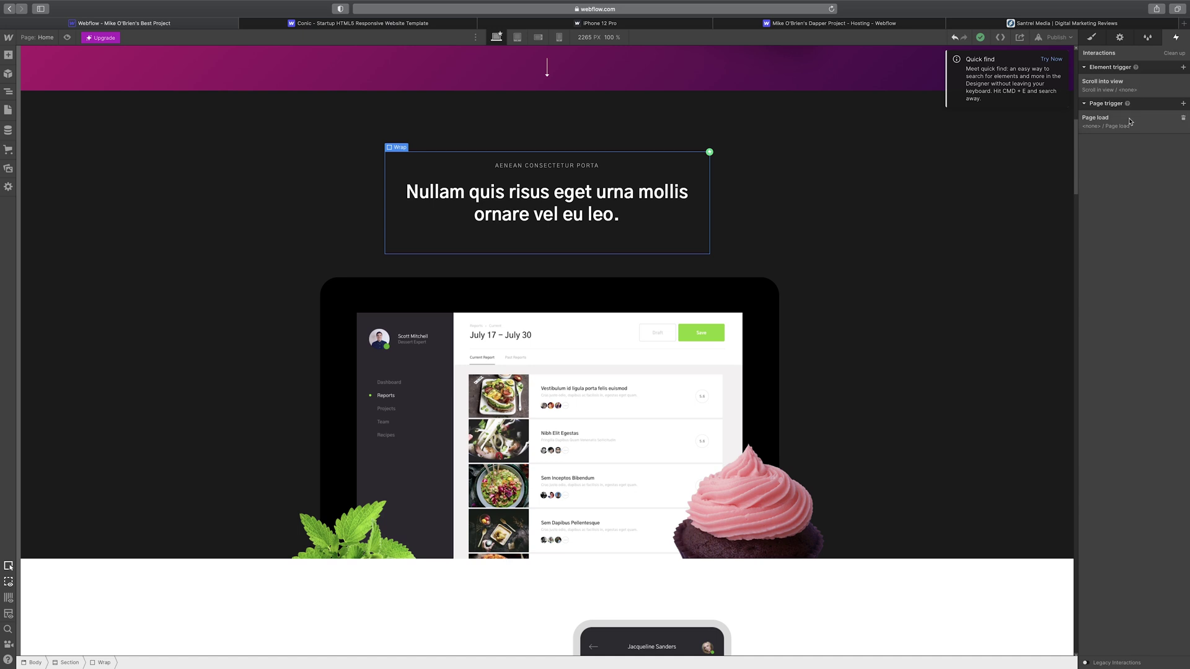
{"action": "left_click", "coordinate": [1144, 87]}
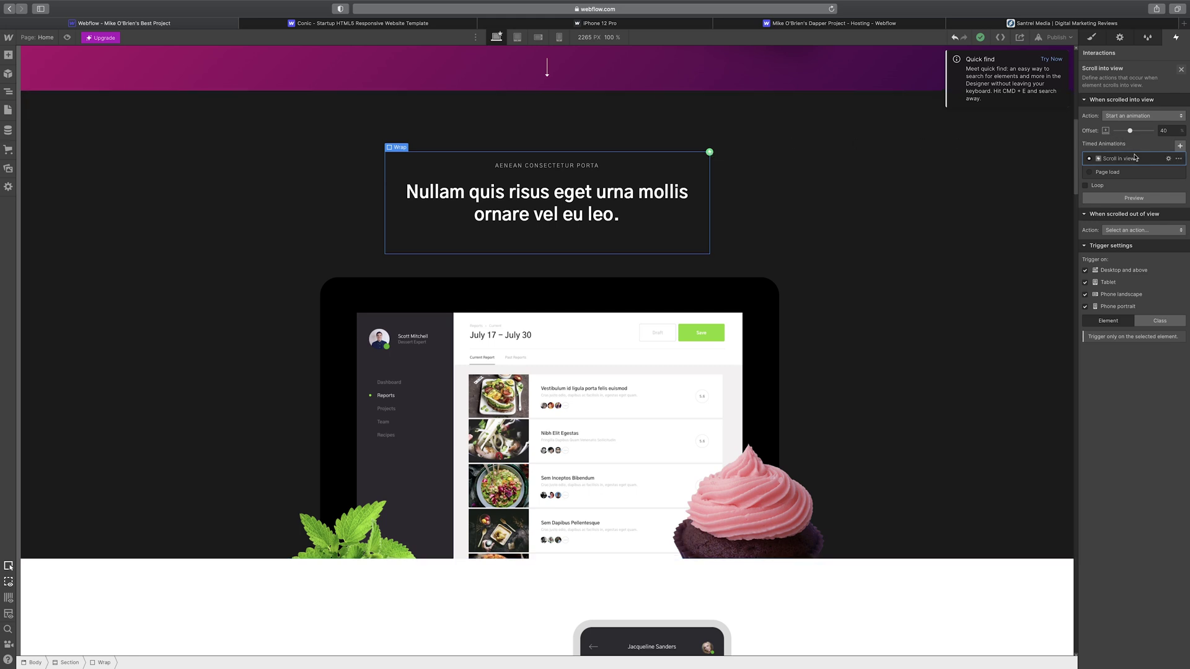
{"action": "left_click", "coordinate": [1182, 69]}
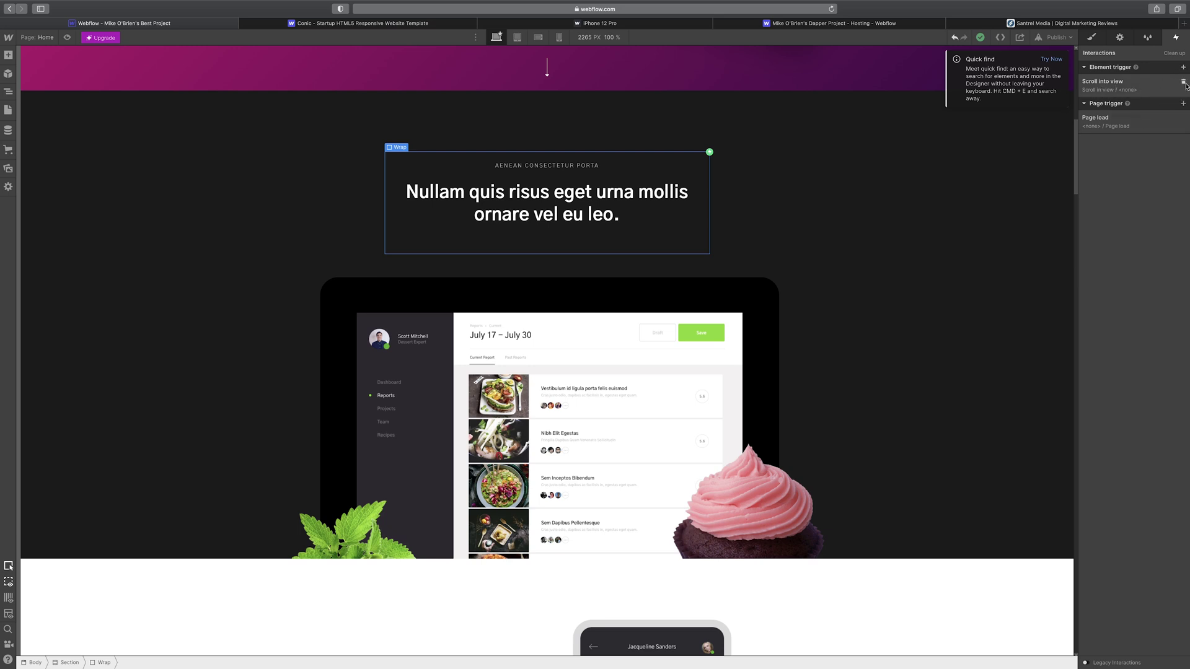
{"action": "scroll", "coordinate": [664, 269], "scroll_direction": "down", "scroll_amount": 5}
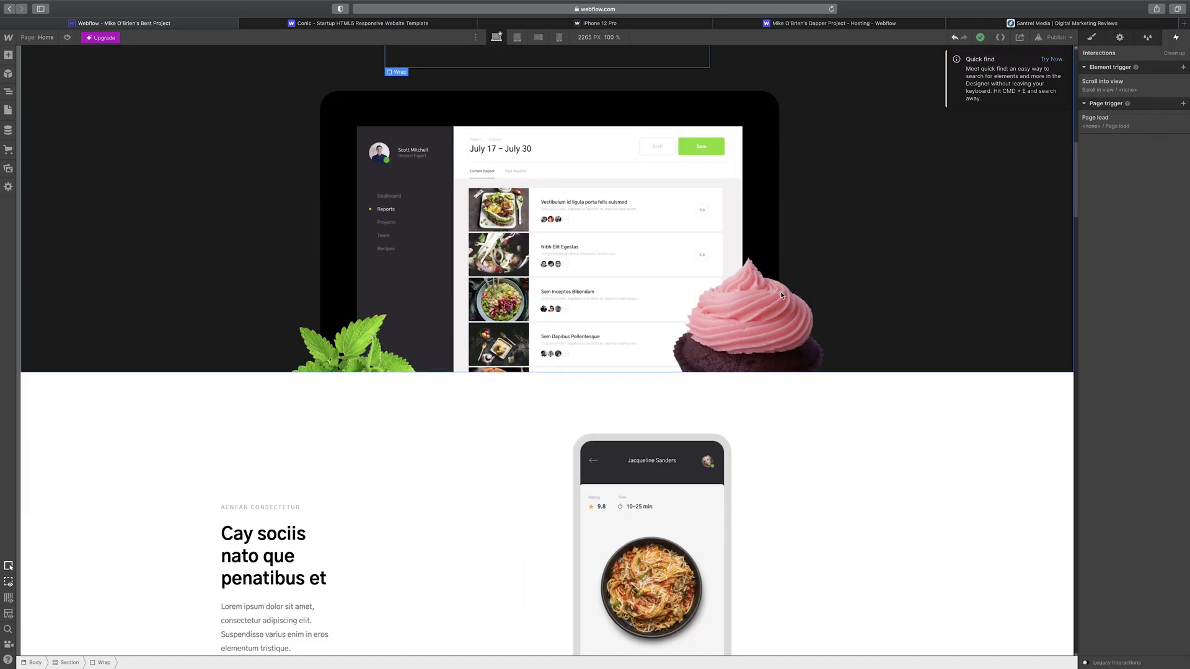
- Select the phone Feature Image and show its style settings: 50% width, 400 Normal 14 px text
{"action": "scroll", "coordinate": [649, 300], "scroll_direction": "down", "scroll_amount": 1}
{"action": "scroll", "coordinate": [649, 299], "scroll_direction": "down", "scroll_amount": 1}
{"action": "left_click", "coordinate": [580, 387]}
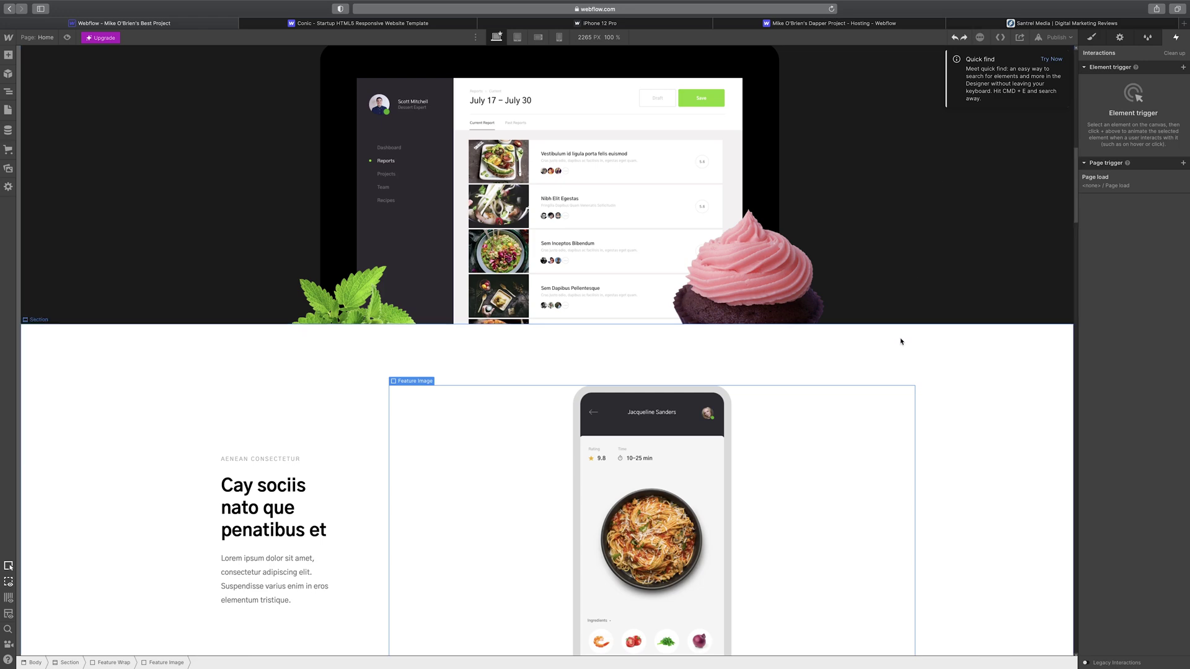
{"action": "scroll", "coordinate": [908, 338], "scroll_direction": "down", "scroll_amount": 10}
{"action": "scroll", "coordinate": [920, 323], "scroll_direction": "up", "scroll_amount": 20}
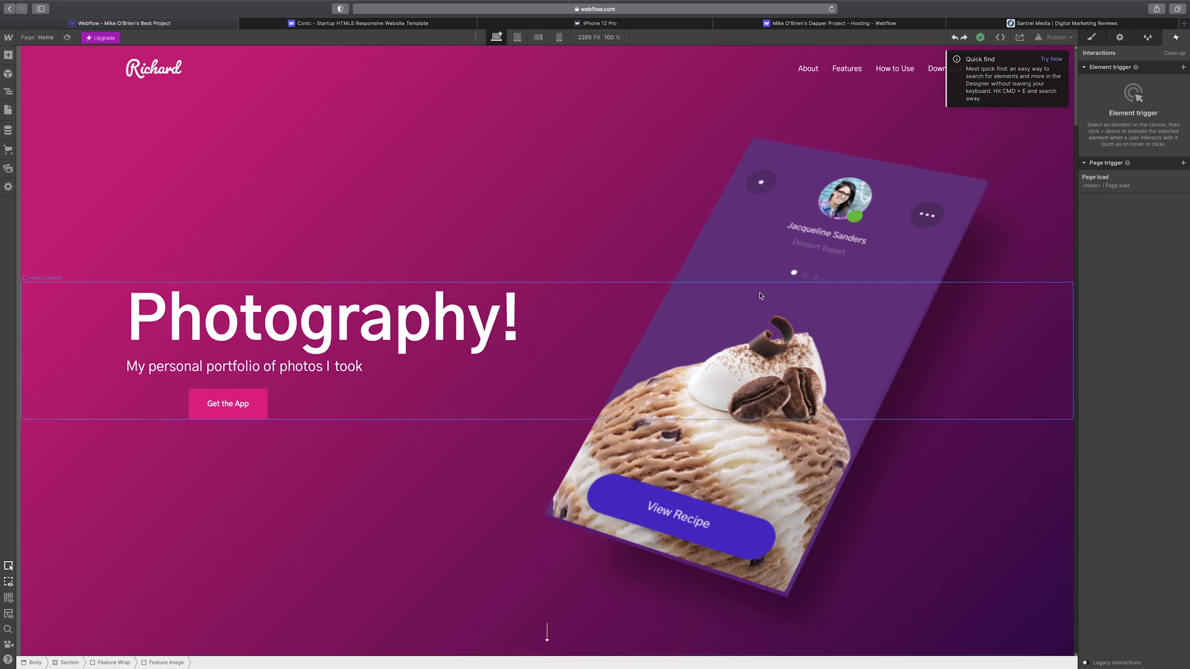
{"action": "left_click", "coordinate": [1090, 38]}
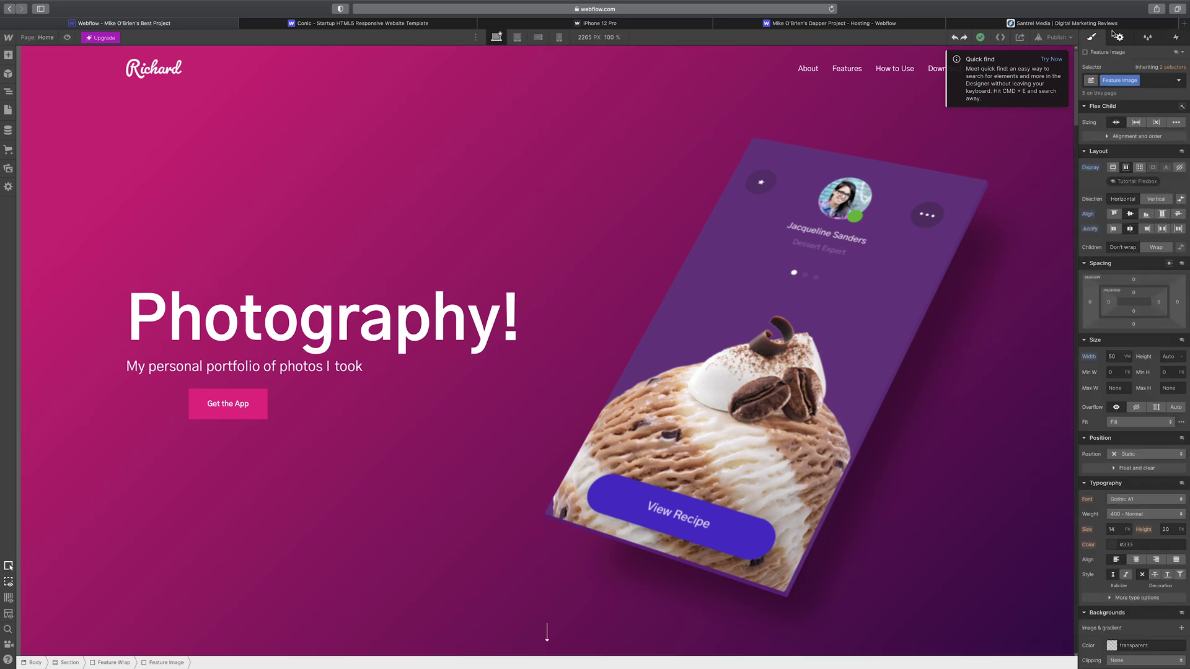